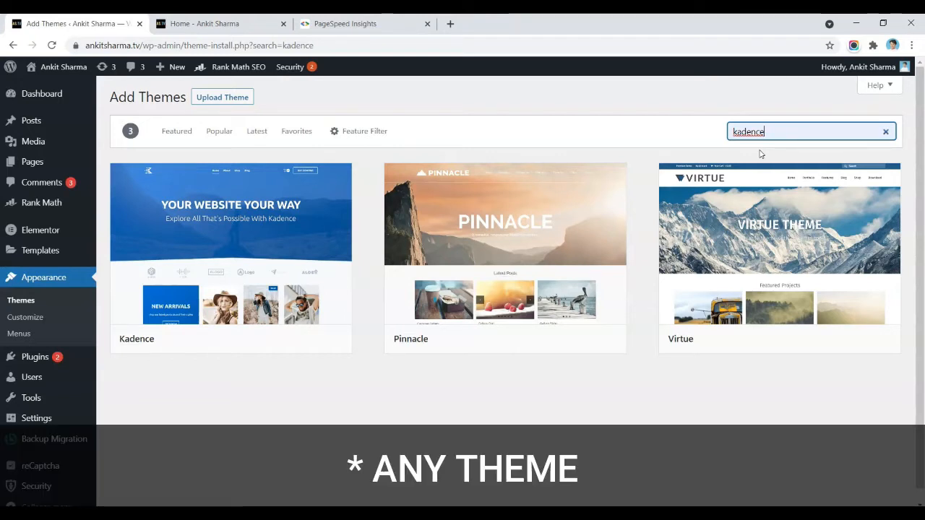
# Step: Install the Kadence theme and activate it on the site
pyautogui.moveTo(285, 264)
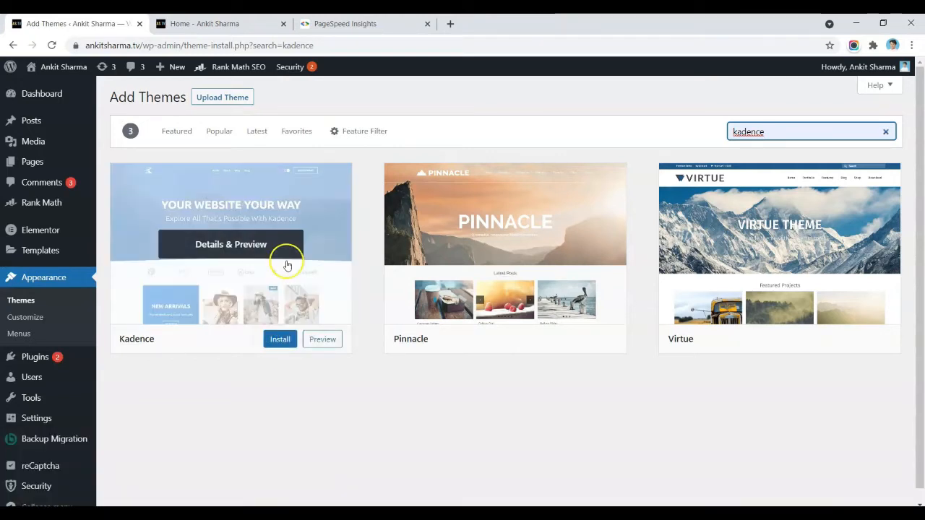
pyautogui.click(285, 344)
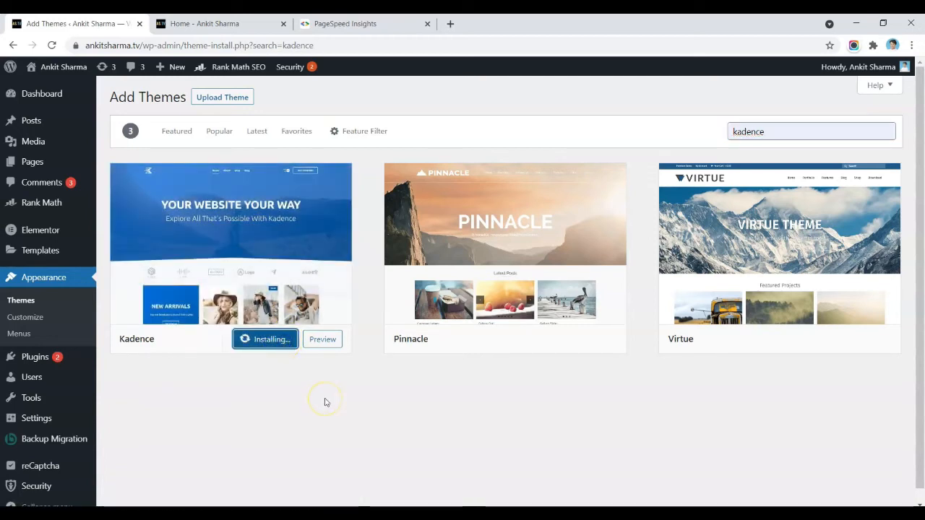
pyautogui.click(261, 340)
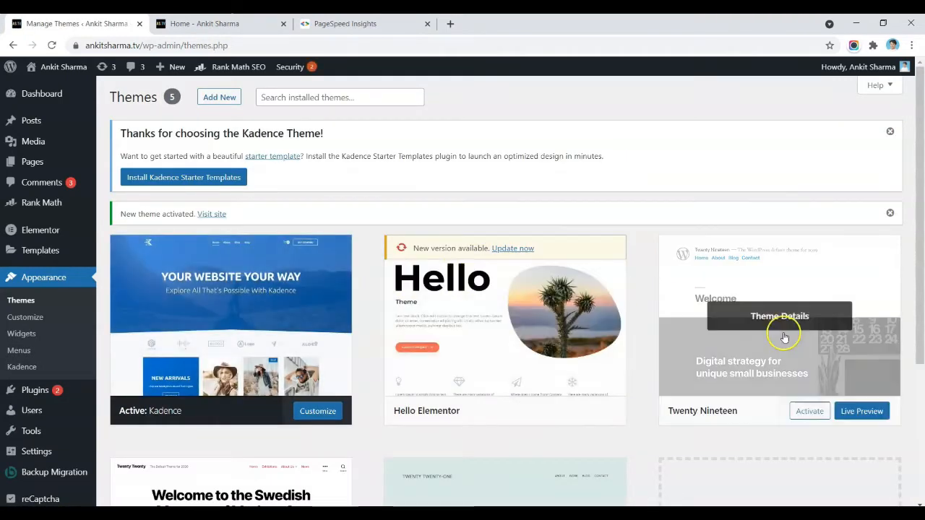
# Step: Delete the unused Twenty Nineteen theme and confirm its removal
pyautogui.click(788, 329)
pyautogui.click(879, 483)
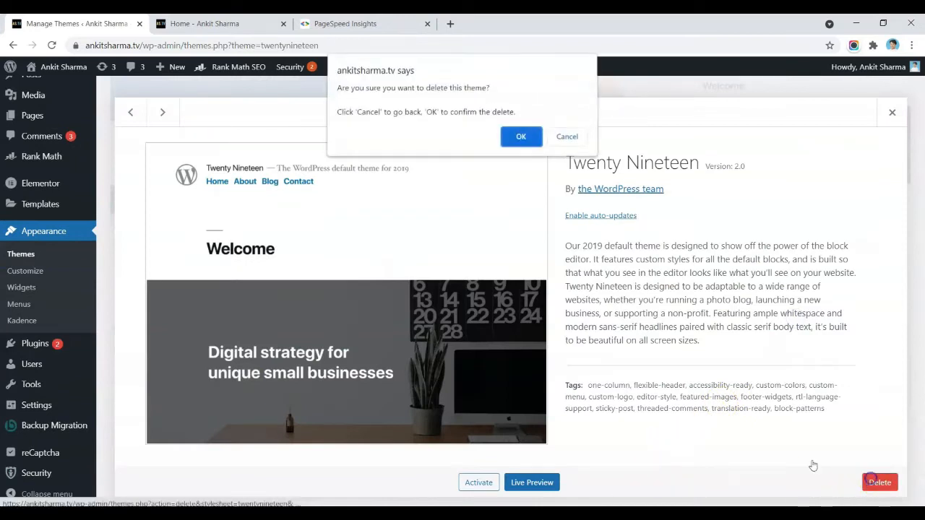
pyautogui.click(521, 138)
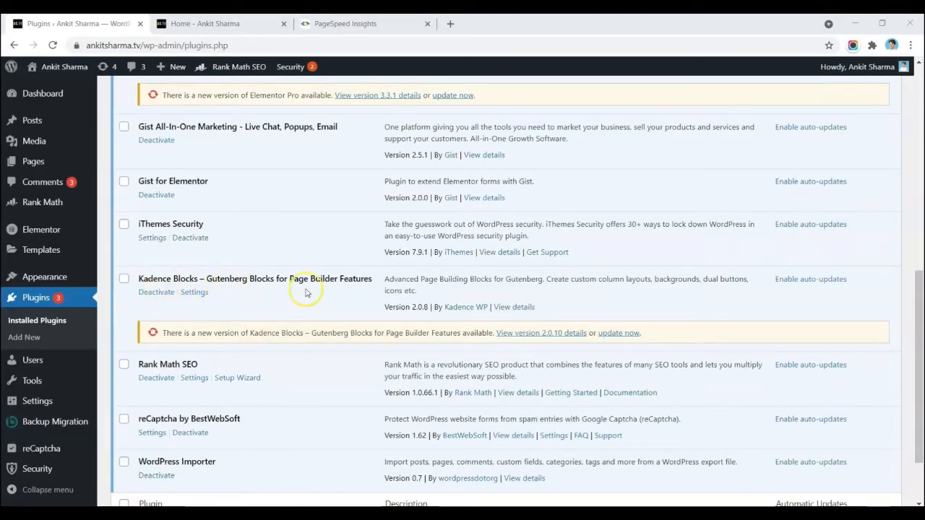
# Step: Find the Gutenberg Blocks – Ultimate Addons for Gutenberg plugin by searching "Gutenberg", then install and activate it
pyautogui.scroll(15, 528, 304)
pyautogui.click(180, 97)
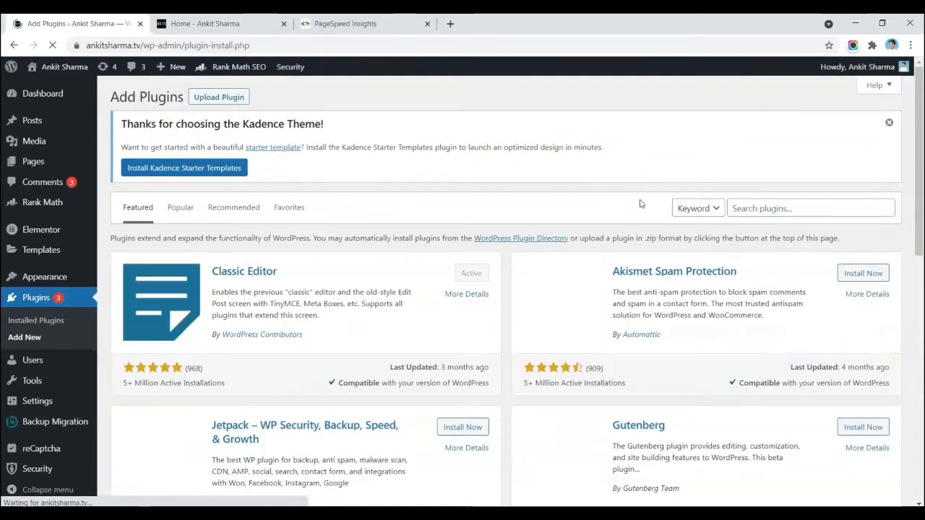
pyautogui.click(777, 207)
pyautogui.write('gu')
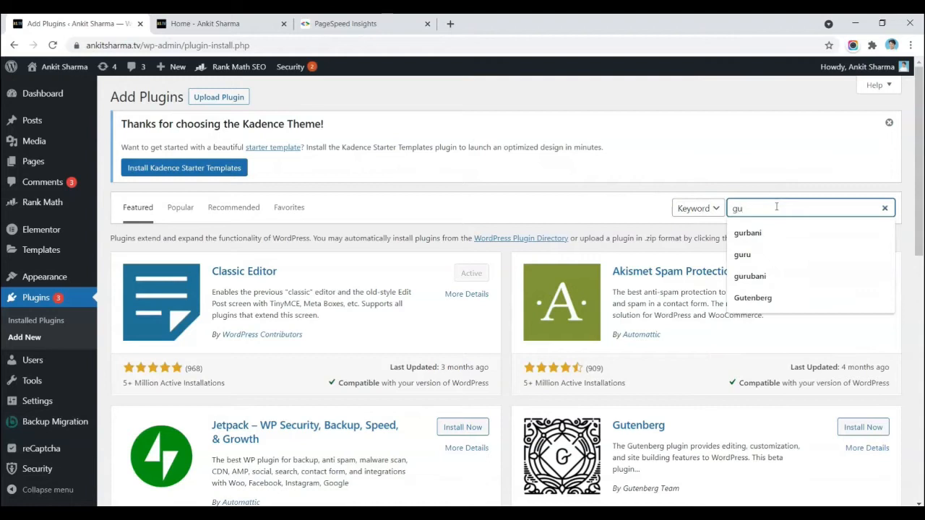
pyautogui.click(753, 298)
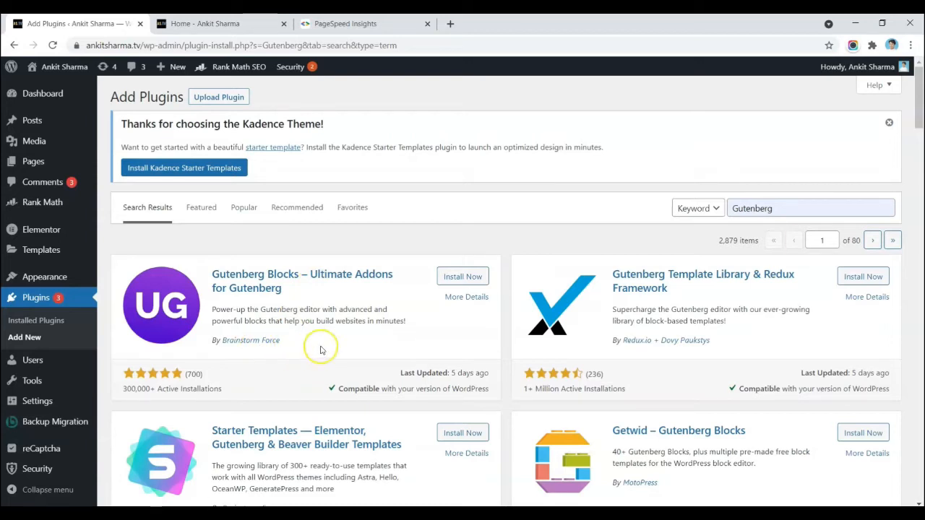
pyautogui.click(463, 277)
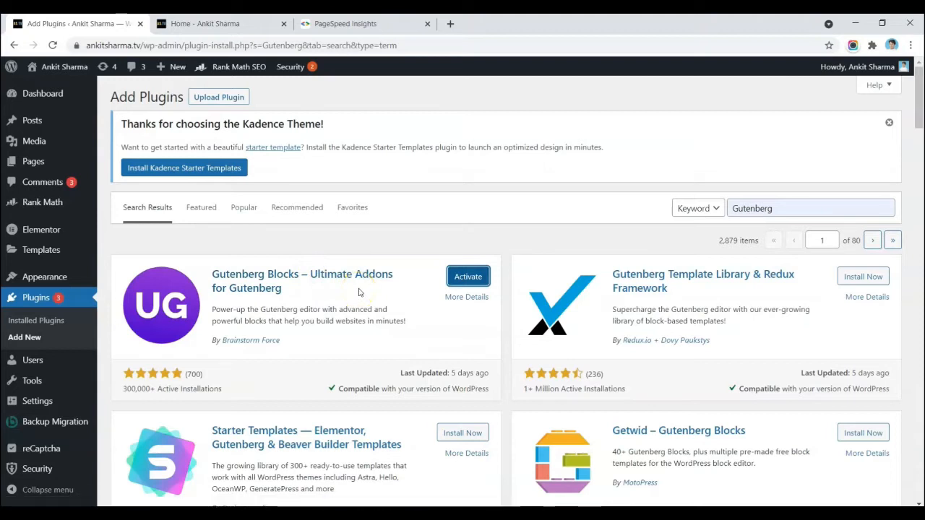
pyautogui.click(465, 277)
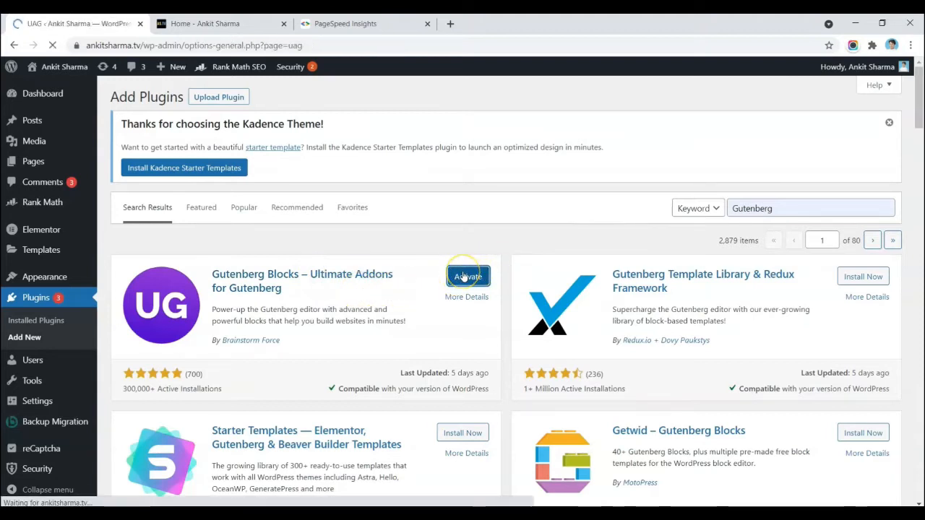
# Step: Deactivate all Ultimate Addons for Gutenberg blocks and activate only the Post Grid block
pyautogui.scroll(-6, 325, 427)
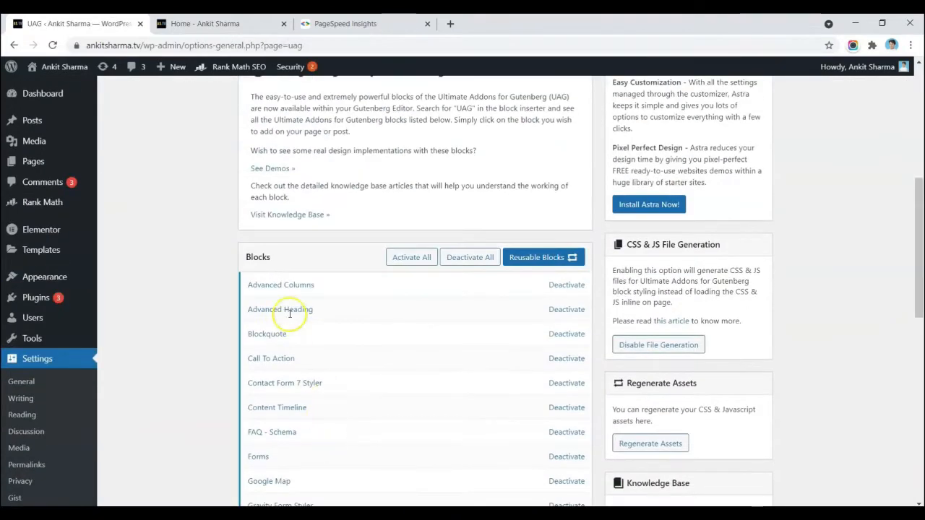
pyautogui.scroll(-5, 289, 313)
pyautogui.scroll(6, 417, 310)
pyautogui.click(460, 383)
pyautogui.scroll(-2, 537, 369)
pyautogui.scroll(-7, 537, 369)
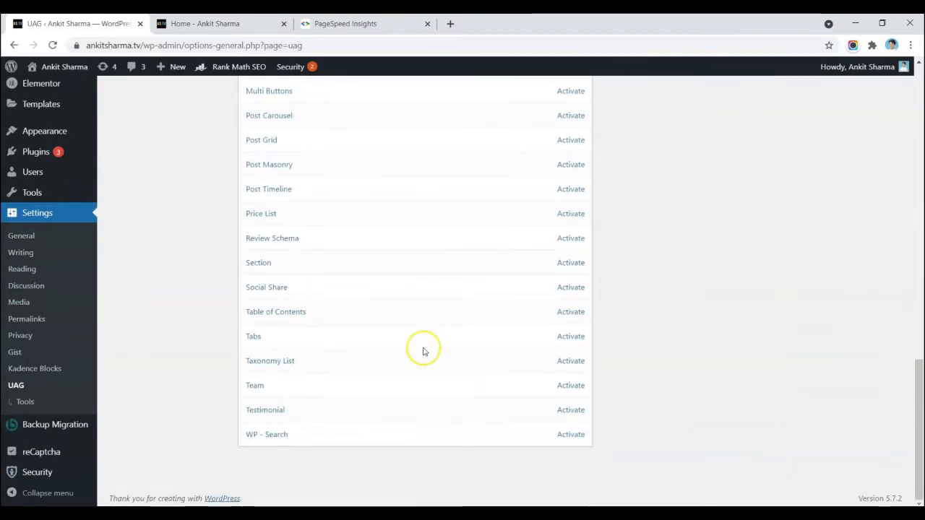
pyautogui.click(573, 142)
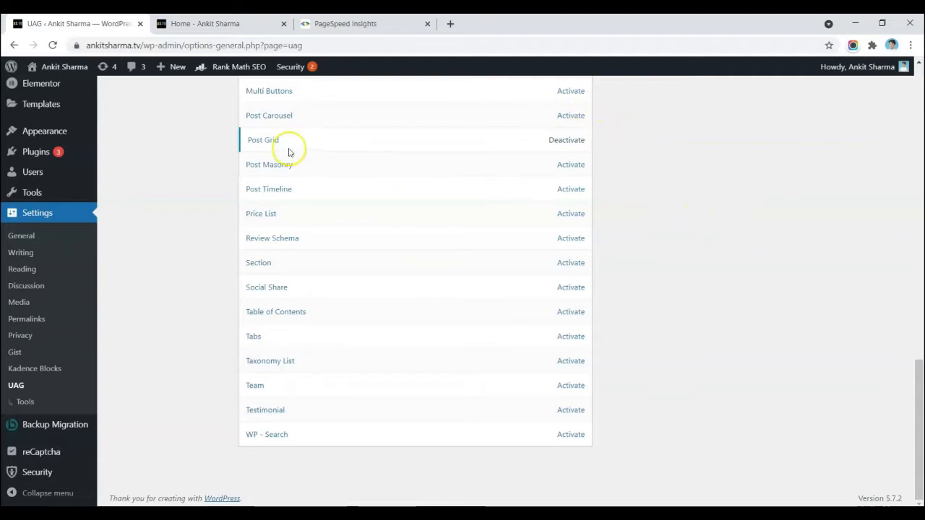
# Step: Update the installed Kadence Blocks plugin to version 2.0.10
pyautogui.scroll(5, 332, 276)
pyautogui.scroll(10, 332, 277)
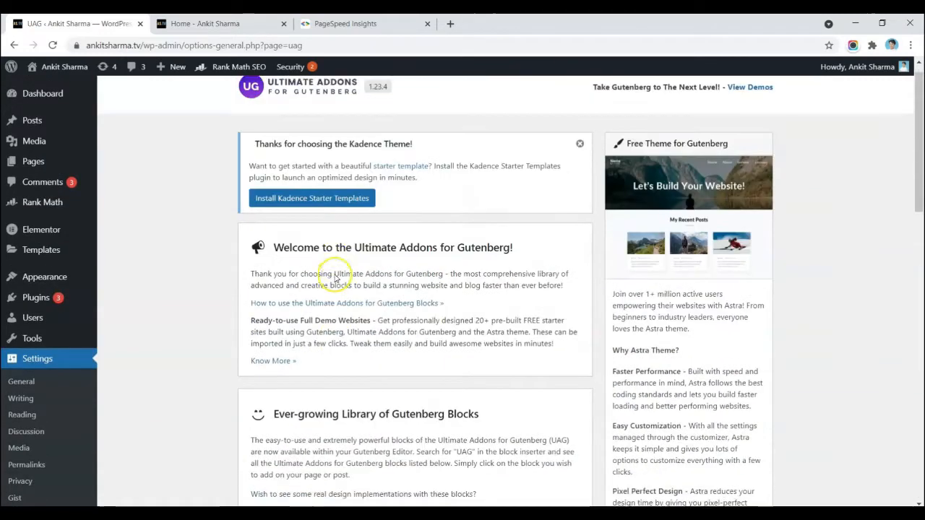
pyautogui.click(42, 299)
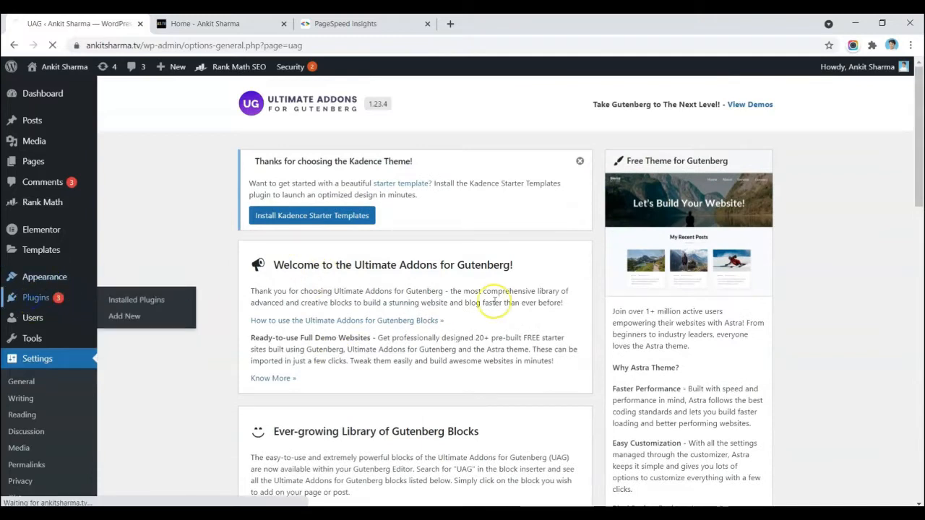
pyautogui.scroll(-5, 516, 336)
pyautogui.scroll(-3, 255, 335)
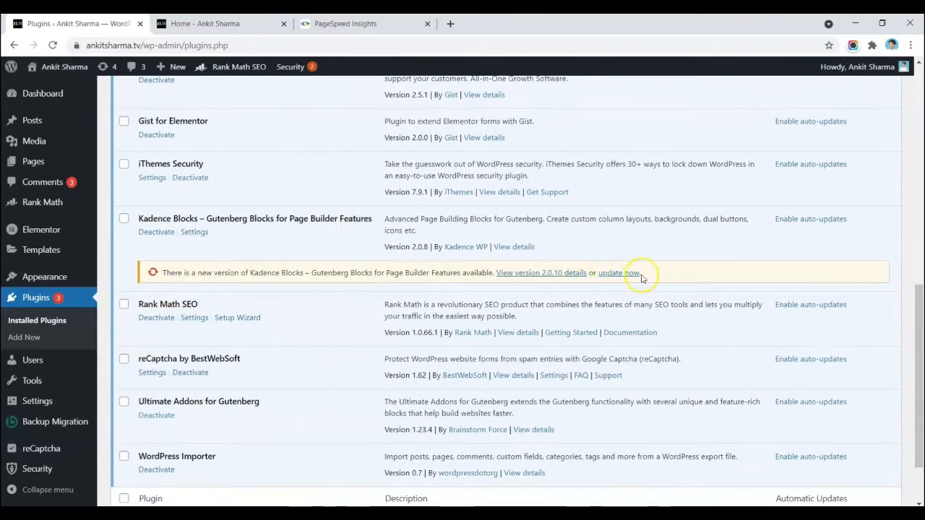
pyautogui.click(619, 273)
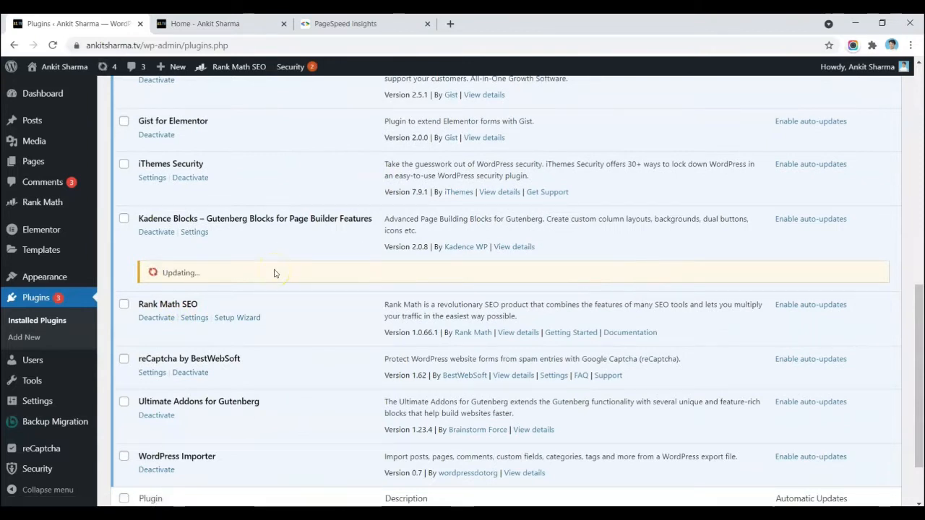
# Step: Deactivate the Elementor plugin without giving feedback, and deactivate Elementor Pro as well
pyautogui.scroll(3, 275, 274)
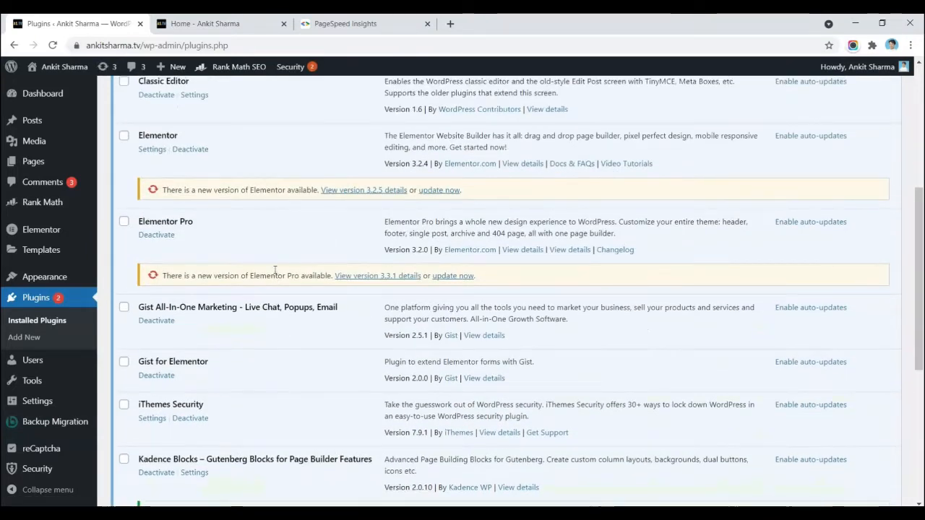
pyautogui.click(190, 150)
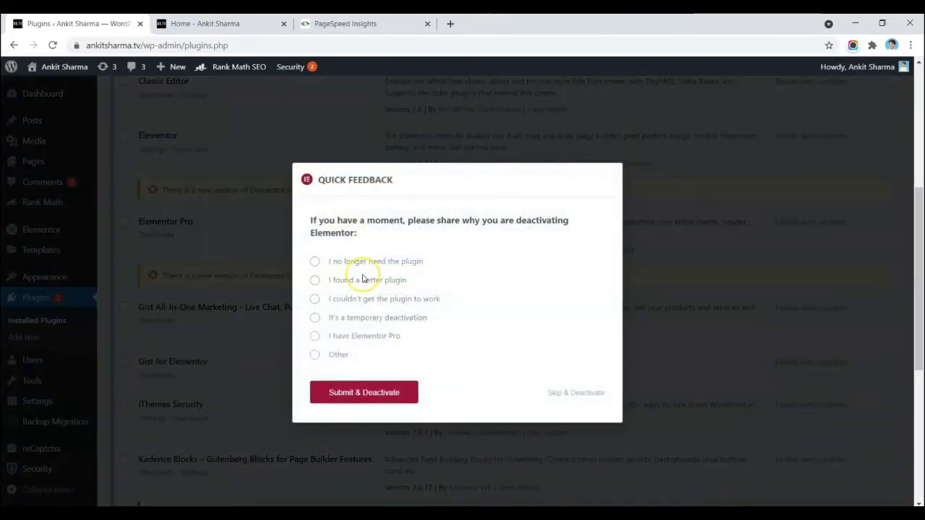
pyautogui.click(556, 395)
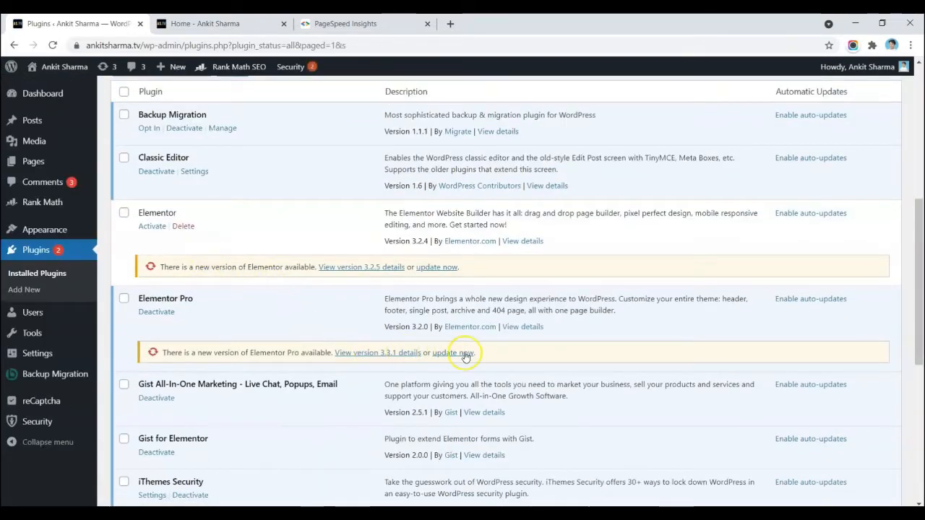
pyautogui.click(160, 312)
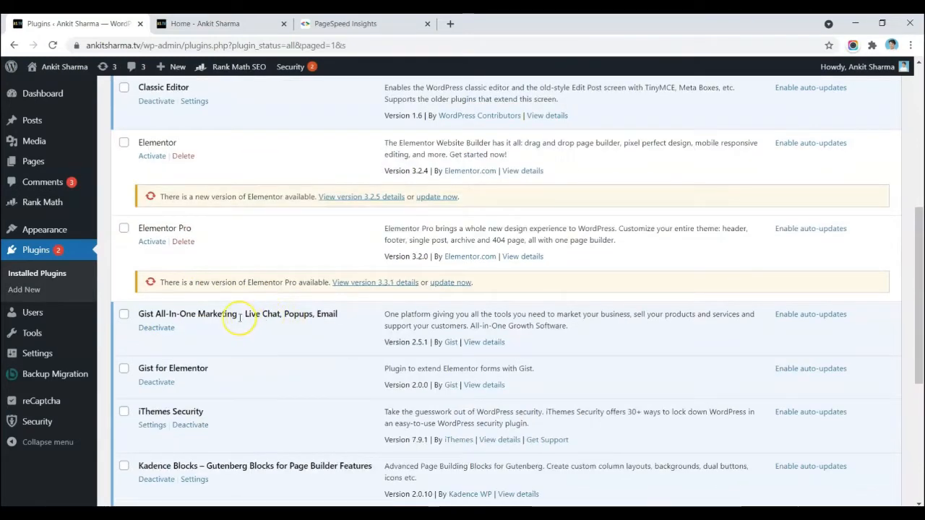
# Step: Open the site's Home page for editing in the block editor
pyautogui.scroll(3, 99, 212)
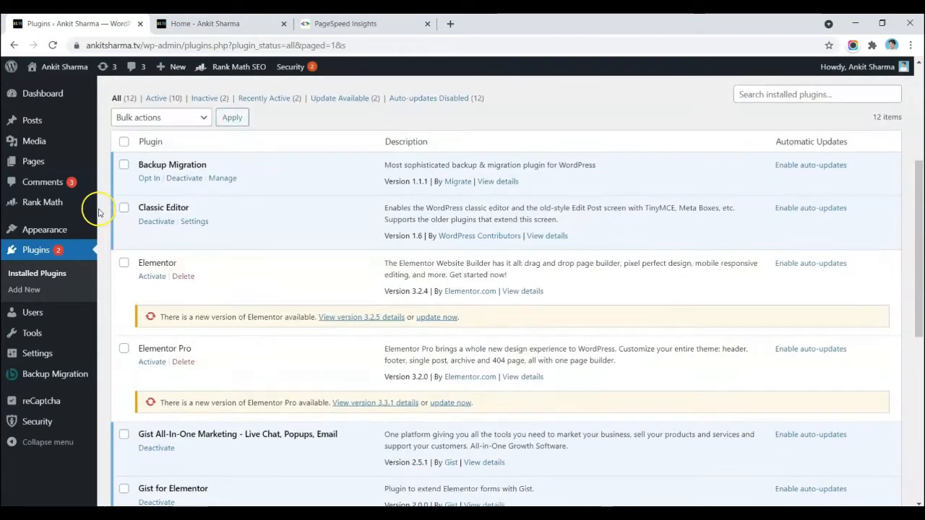
pyautogui.click(33, 161)
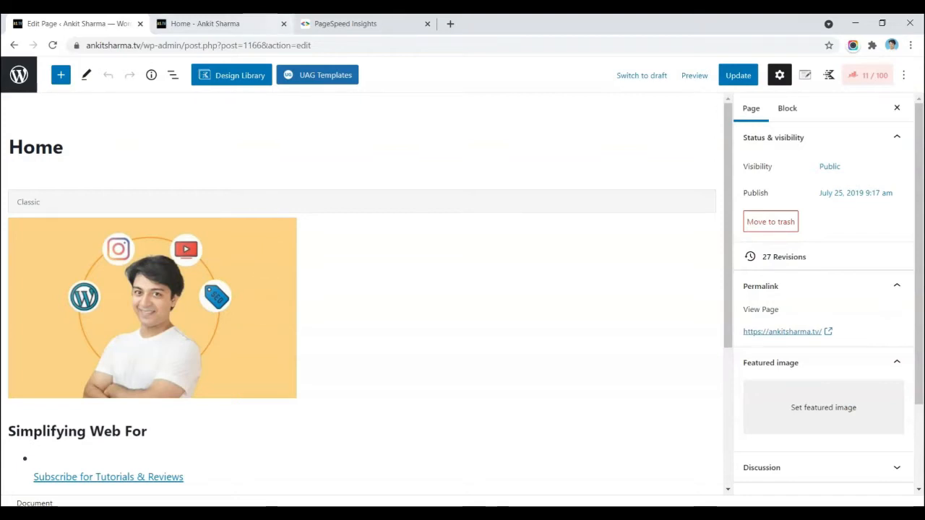
# Step: Review the old Elementor homepage design from hero banner to footer, and place its browser tab ahead of the page editor
pyautogui.click(209, 23)
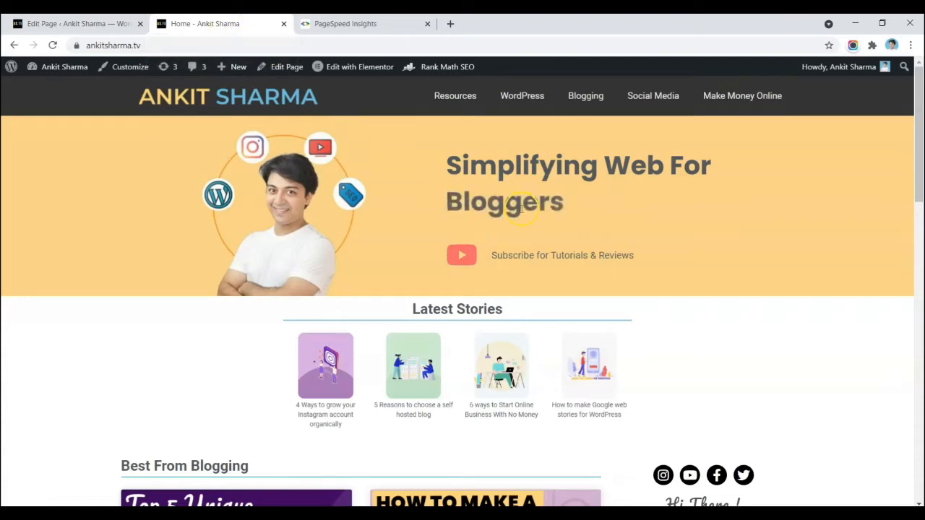
pyautogui.scroll(-15, 561, 222)
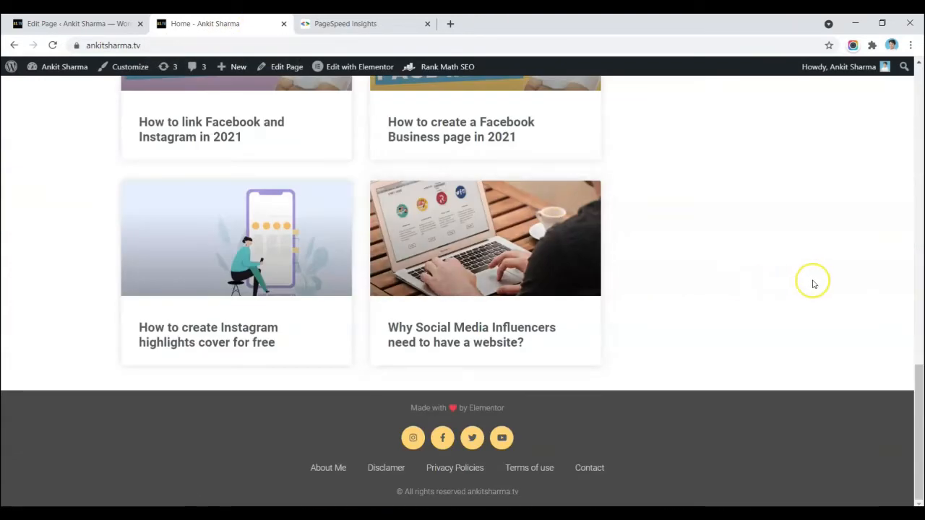
pyautogui.click(752, 408)
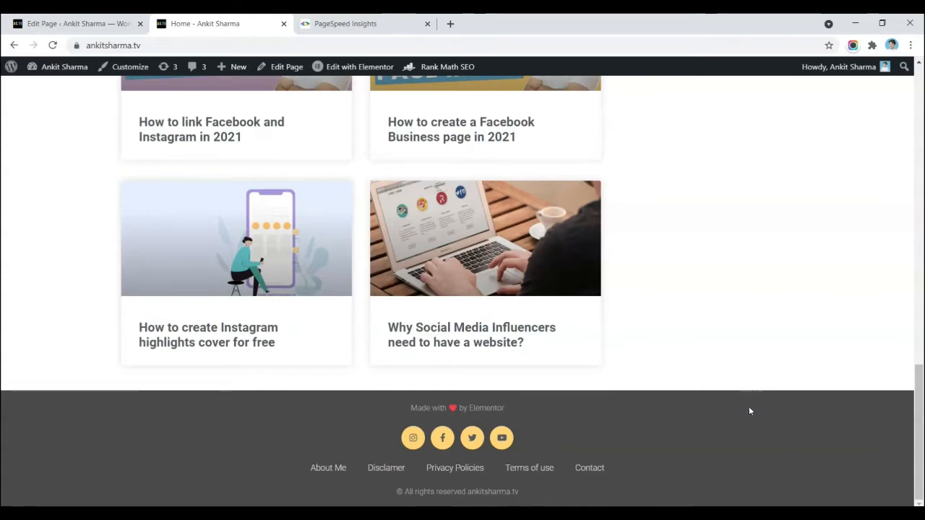
pyautogui.click(736, 409)
pyautogui.scroll(3, 735, 410)
pyautogui.scroll(8, 735, 411)
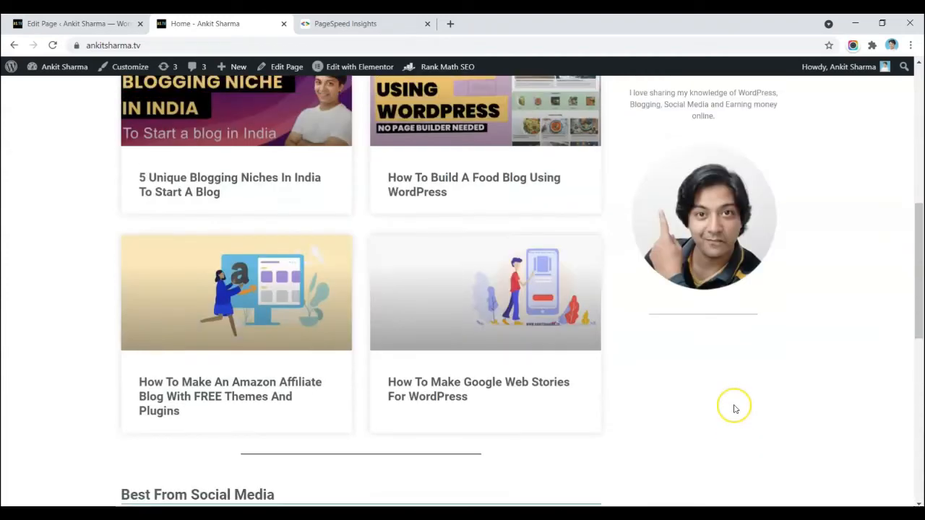
pyautogui.scroll(2, 723, 405)
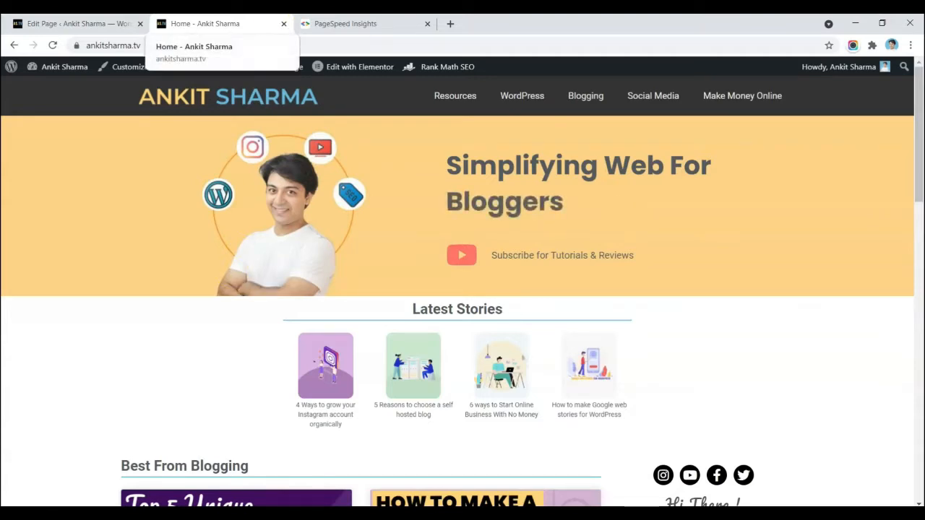
pyautogui.moveTo(234, 24); pyautogui.dragTo(91, 21)
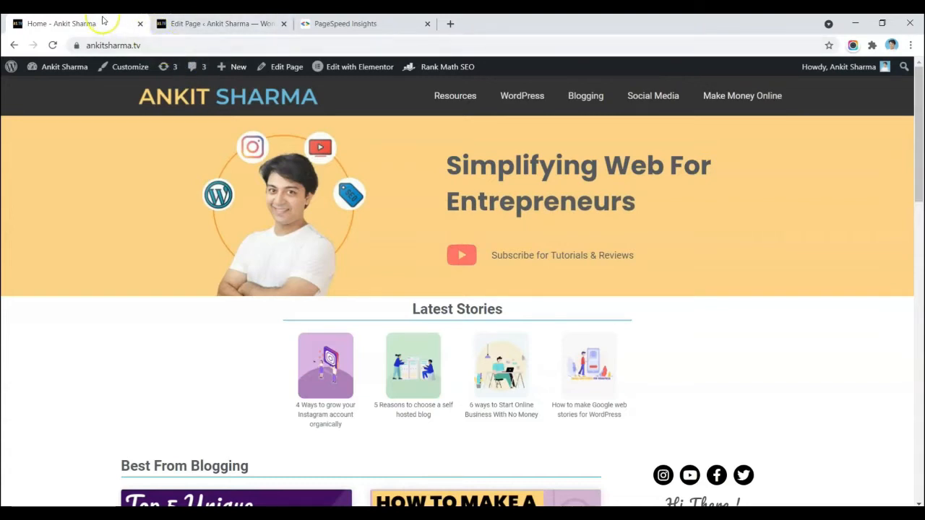
# Step: Remove the Classic block holding the old content from the Home page
pyautogui.click(217, 24)
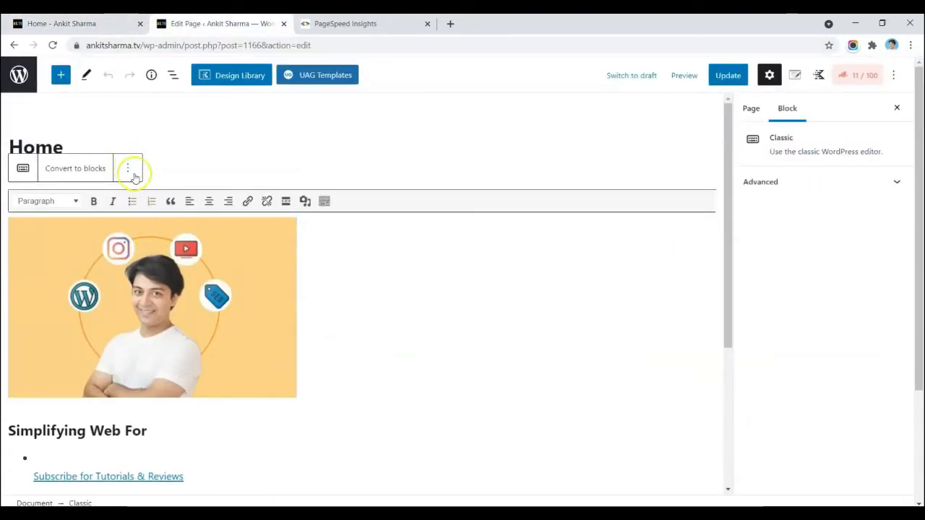
pyautogui.click(127, 170)
pyautogui.click(138, 413)
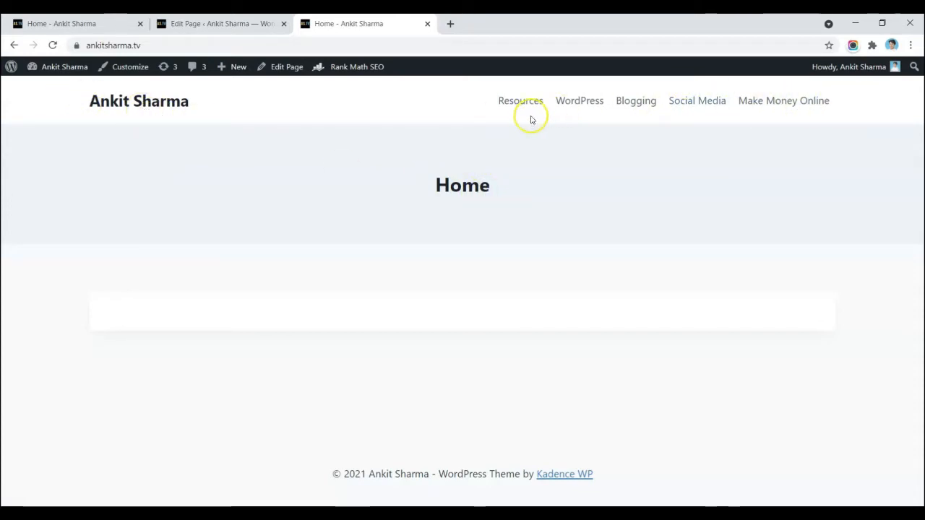
# Step: Open the theme customizer from the live homepage and look over the General color settings
pyautogui.click(136, 72)
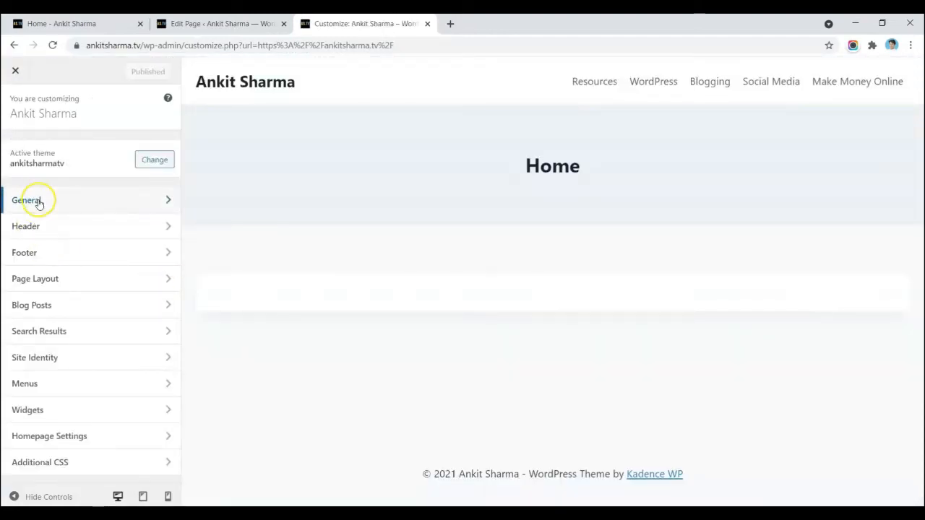
pyautogui.click(39, 204)
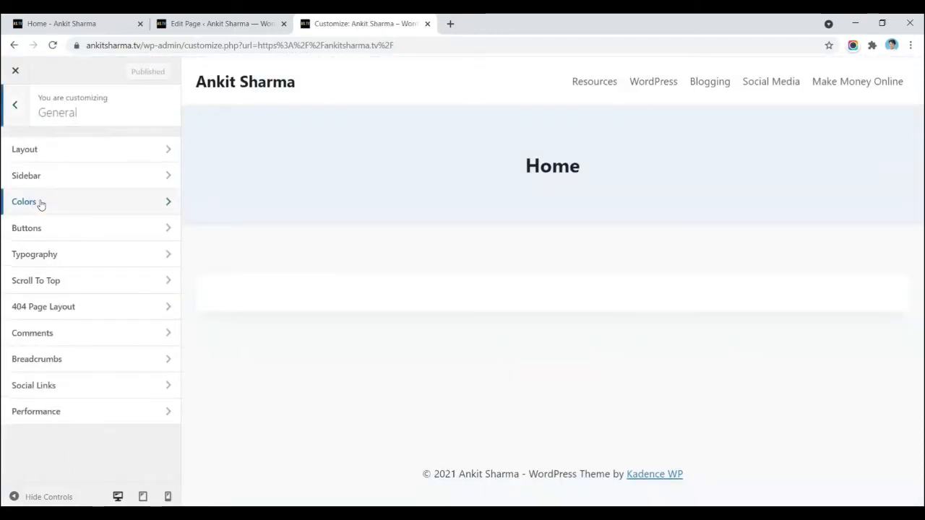
pyautogui.click(40, 203)
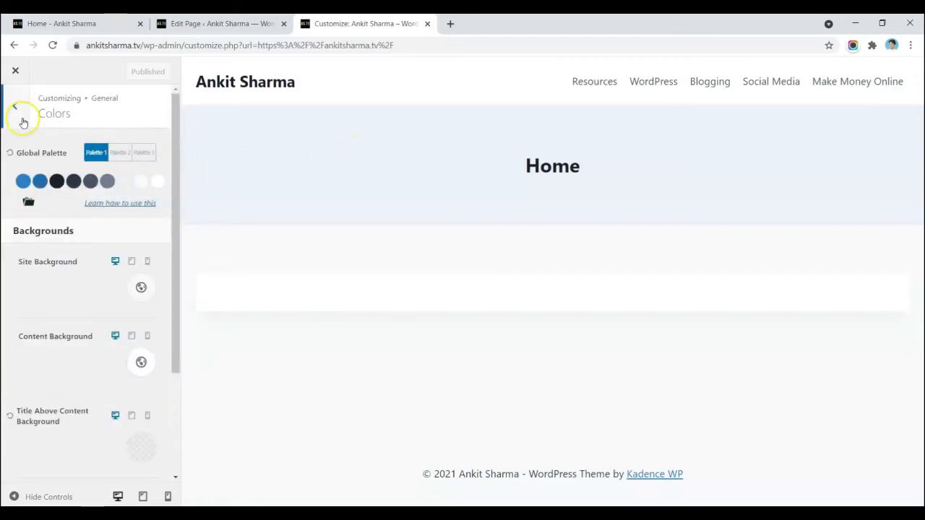
pyautogui.click(15, 107)
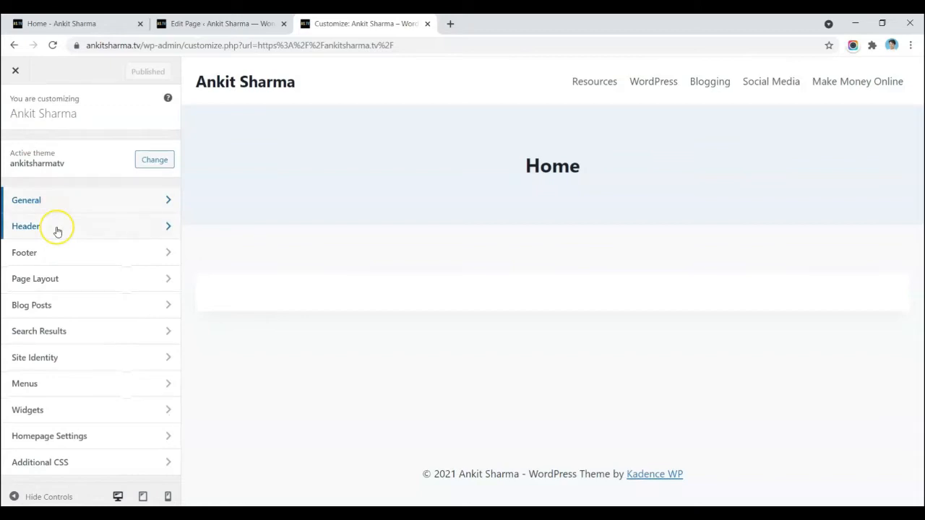
# Step: Open the header's site identity settings and set the logo layout to show only the logo
pyautogui.click(58, 227)
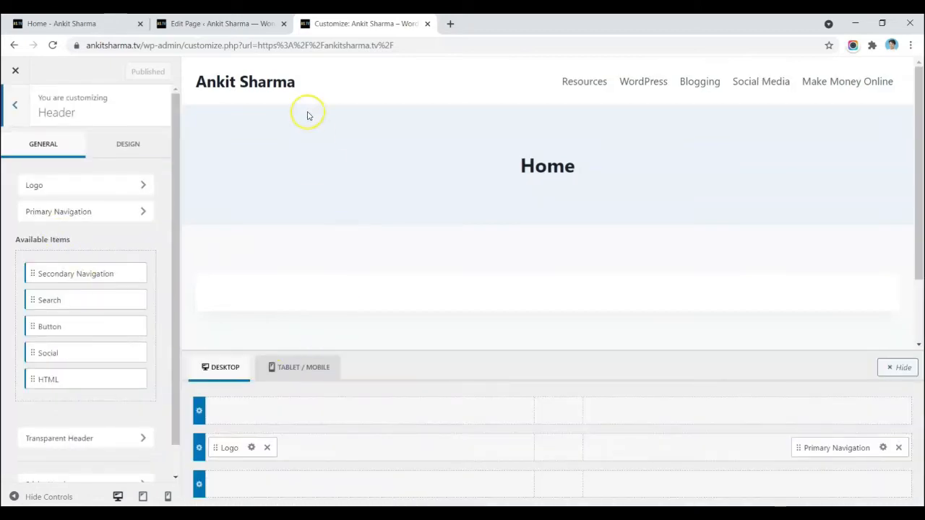
pyautogui.click(189, 83)
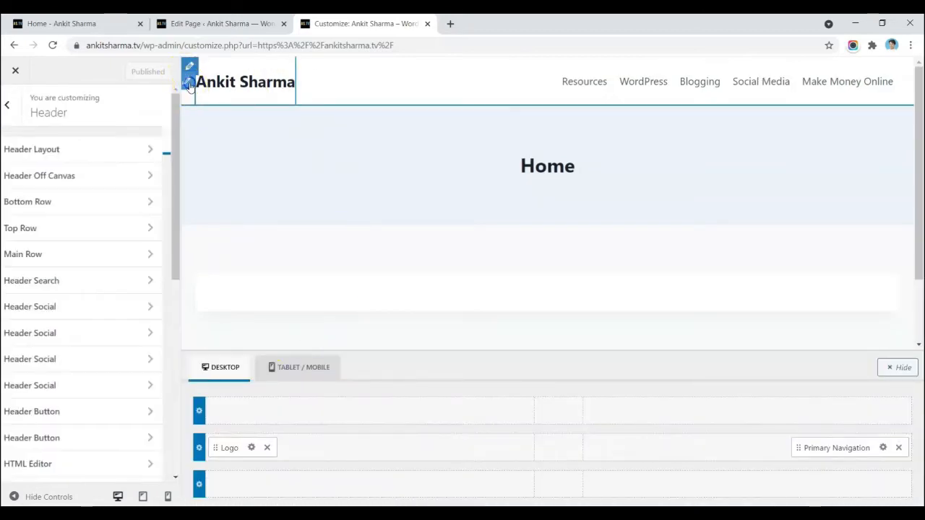
pyautogui.click(189, 83)
pyautogui.click(43, 261)
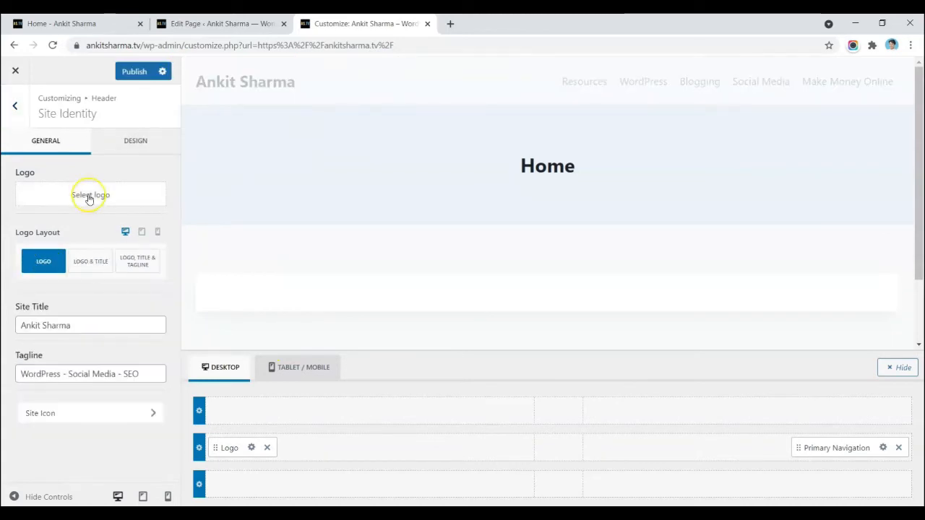
# Step: Set the uncropped media library image wordpress-tutorials-how-to-create-a-website-logo-ak.png as the site logo
pyautogui.click(89, 197)
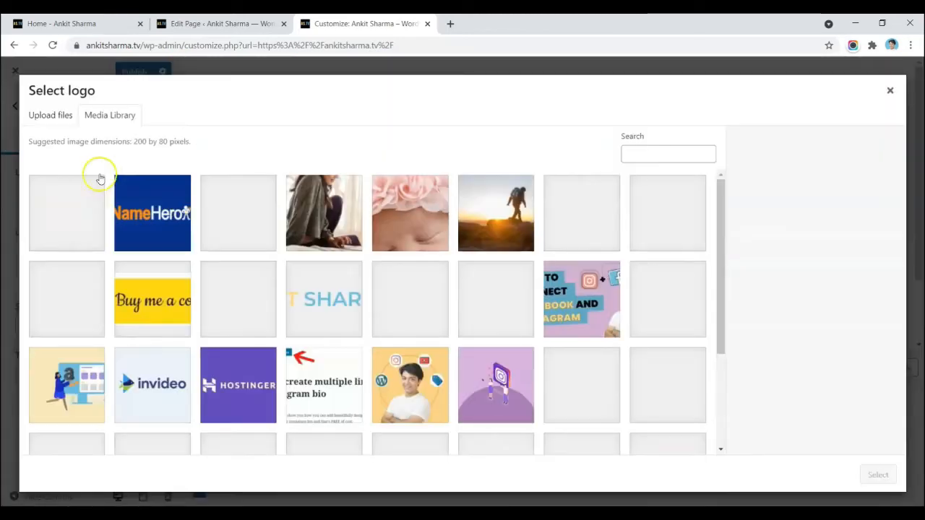
pyautogui.scroll(-6, 490, 287)
pyautogui.scroll(3, 434, 325)
pyautogui.click(405, 358)
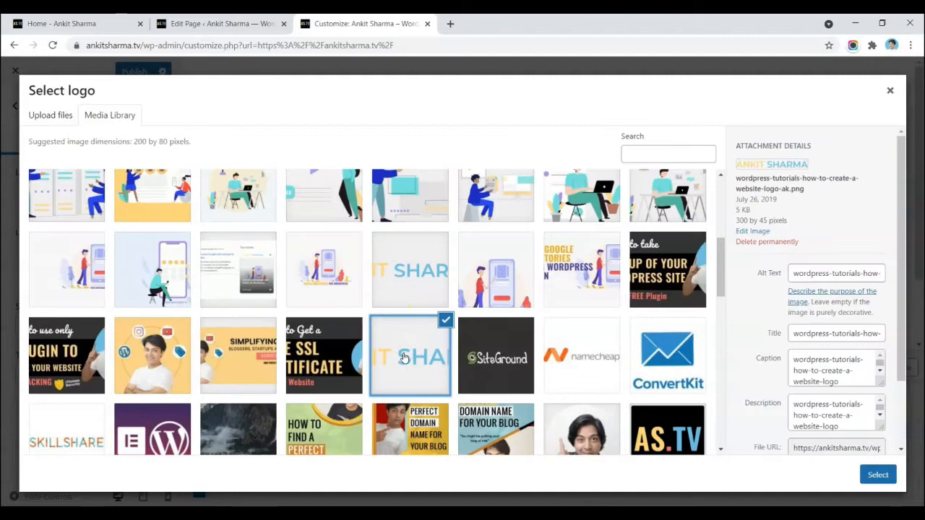
pyautogui.click(877, 475)
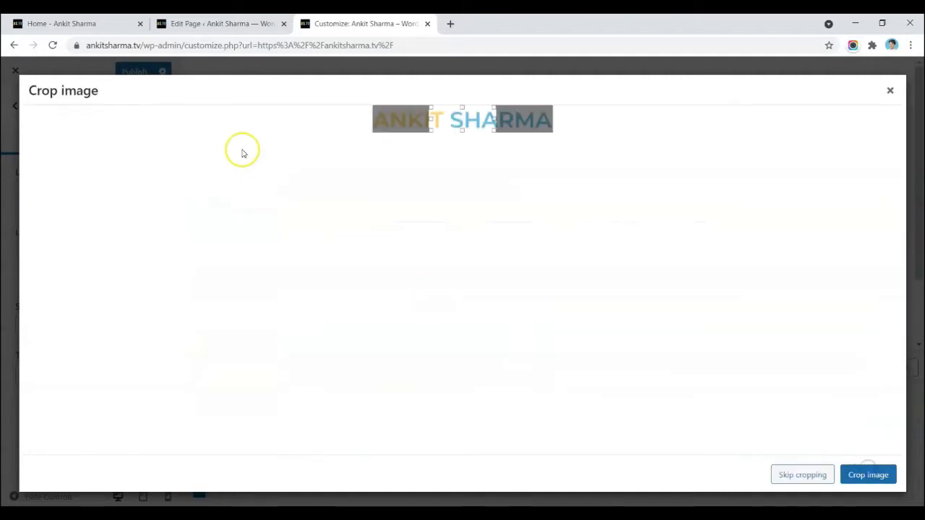
pyautogui.click(798, 475)
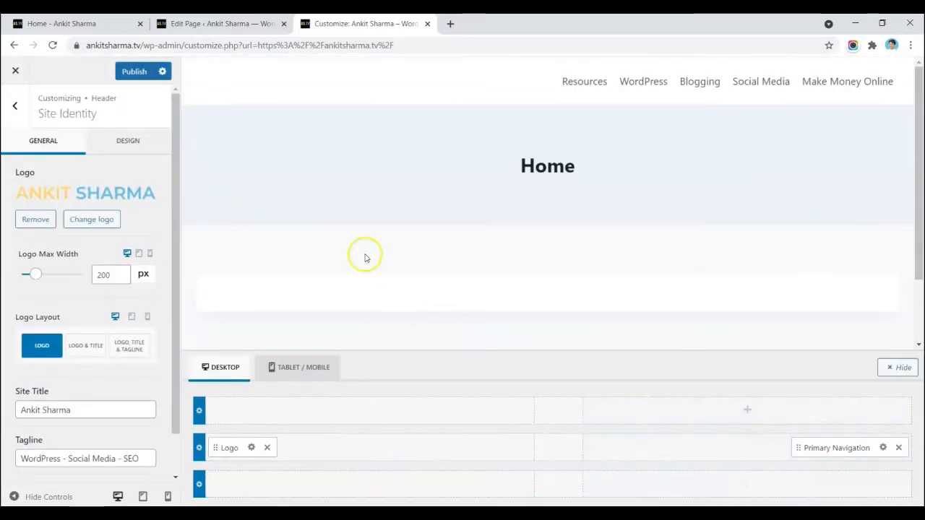
# Step: Set the background color of the header's main row to 333333
pyautogui.click(187, 68)
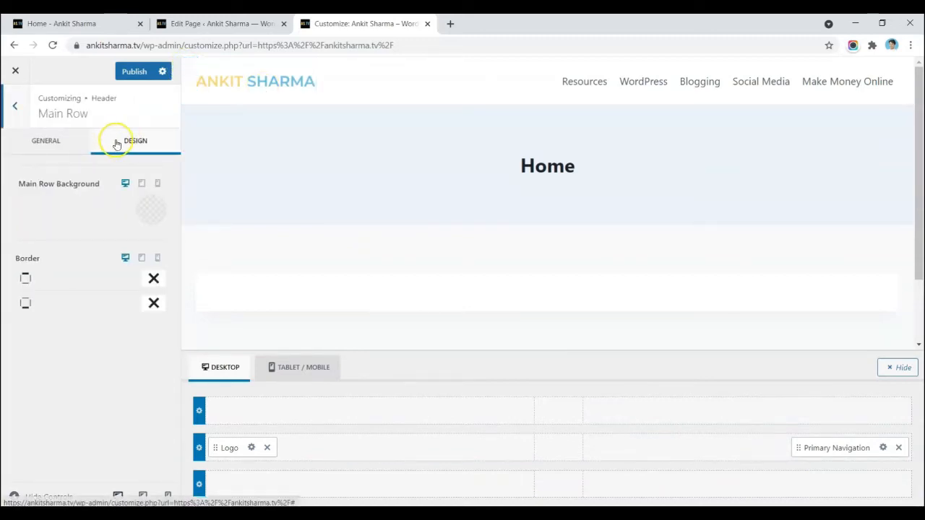
pyautogui.click(58, 144)
pyautogui.click(137, 143)
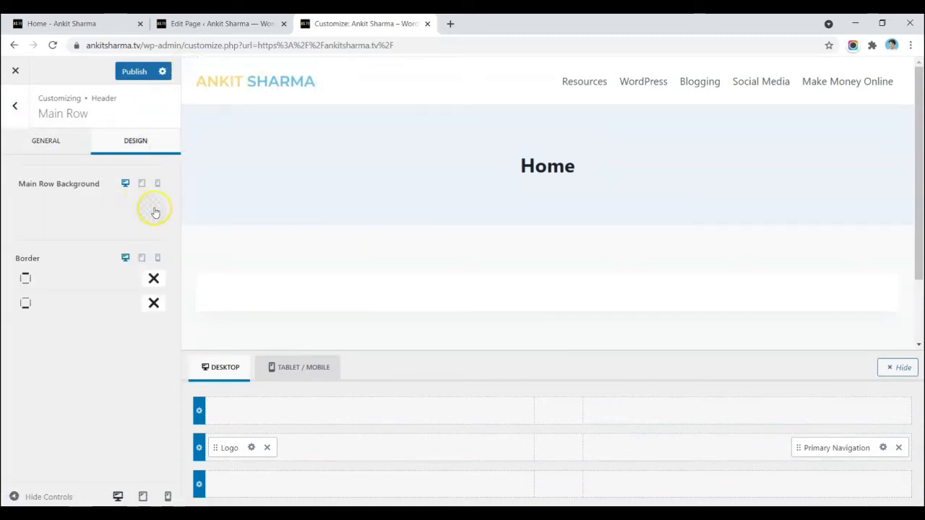
pyautogui.click(152, 209)
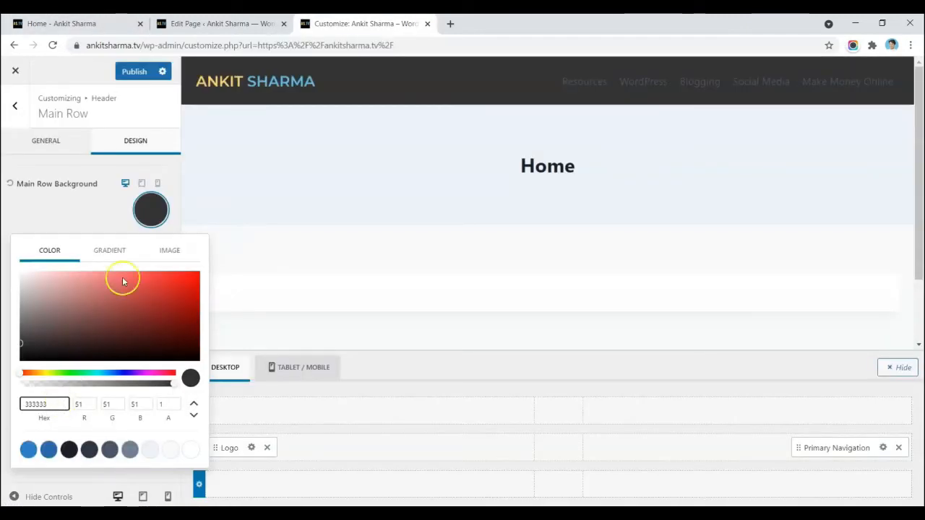
pyautogui.click(13, 200)
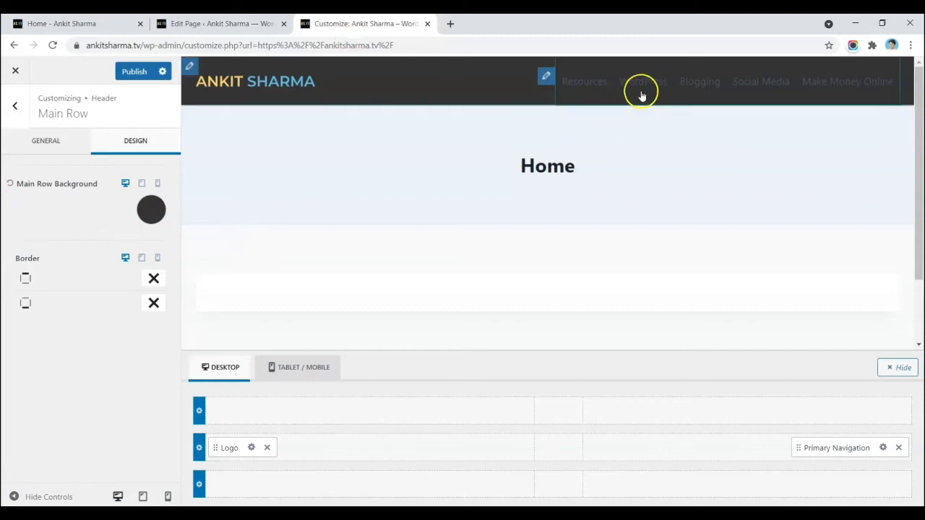
# Step: Set the initial link color of the header's primary navigation to white (FFFFFF), checking it against the old homepage
pyautogui.click(545, 76)
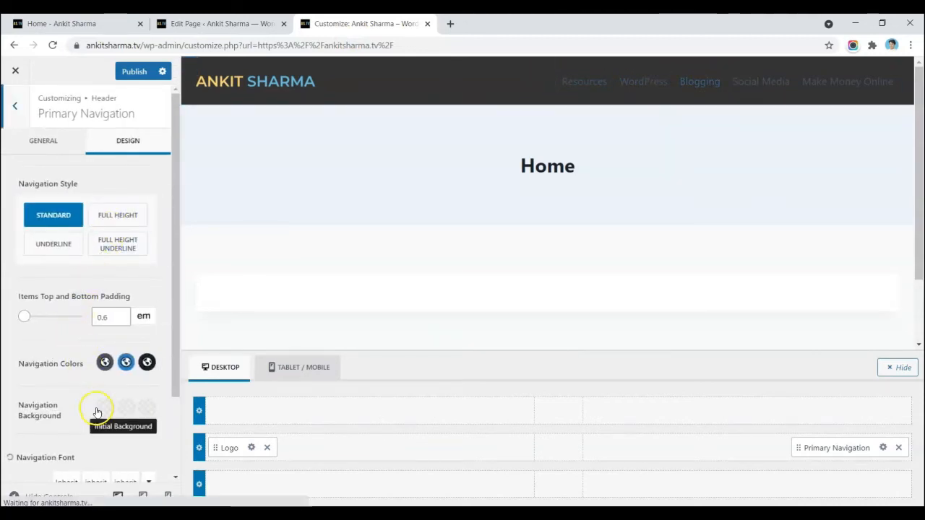
pyautogui.click(105, 363)
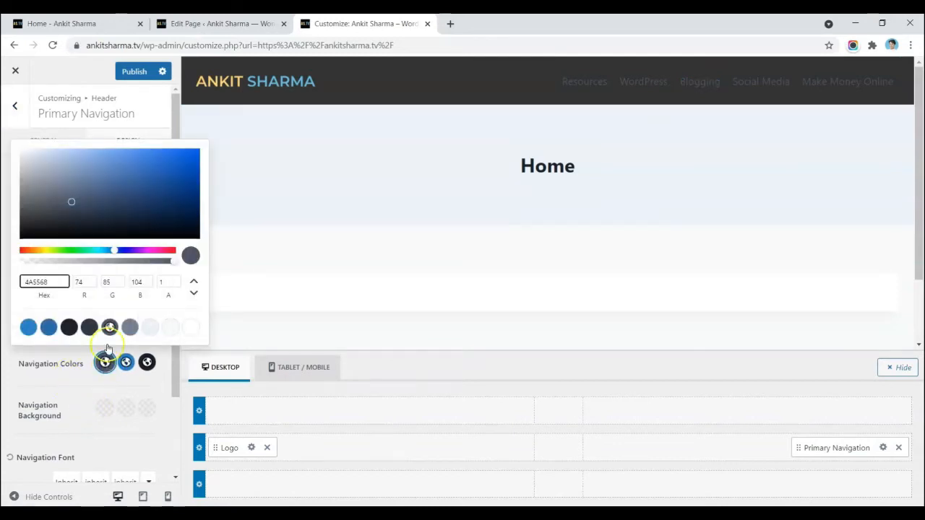
pyautogui.click(109, 28)
pyautogui.click(365, 24)
pyautogui.click(125, 363)
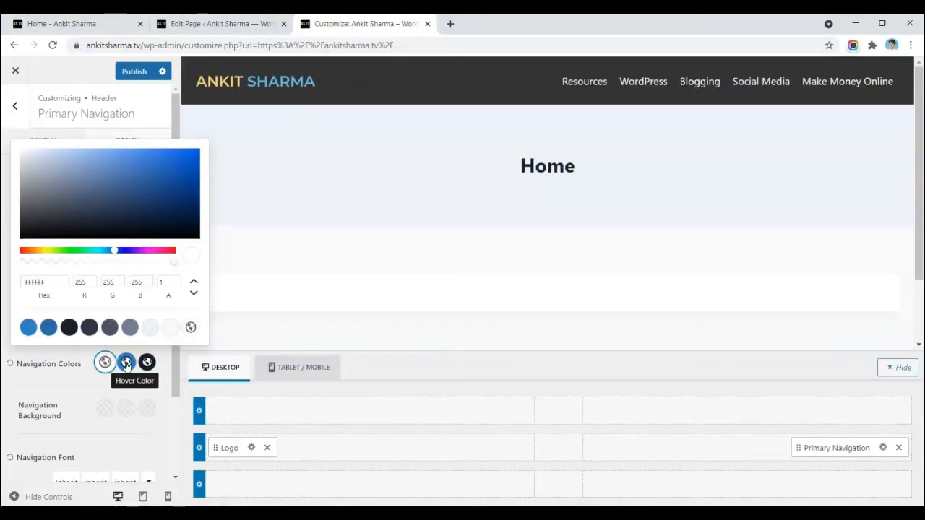
pyautogui.click(169, 373)
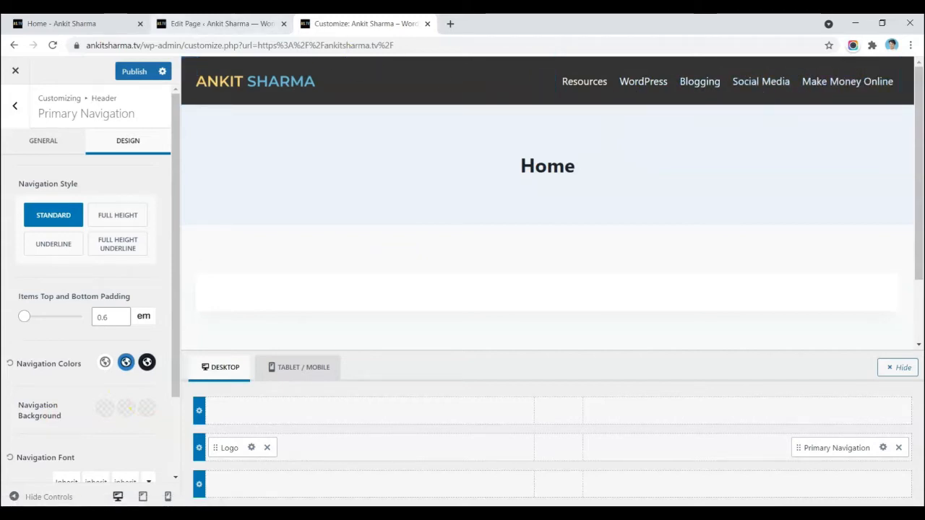
# Step: Compare the header with the old homepage and add a Search item after the primary navigation in the main row
pyautogui.click(62, 23)
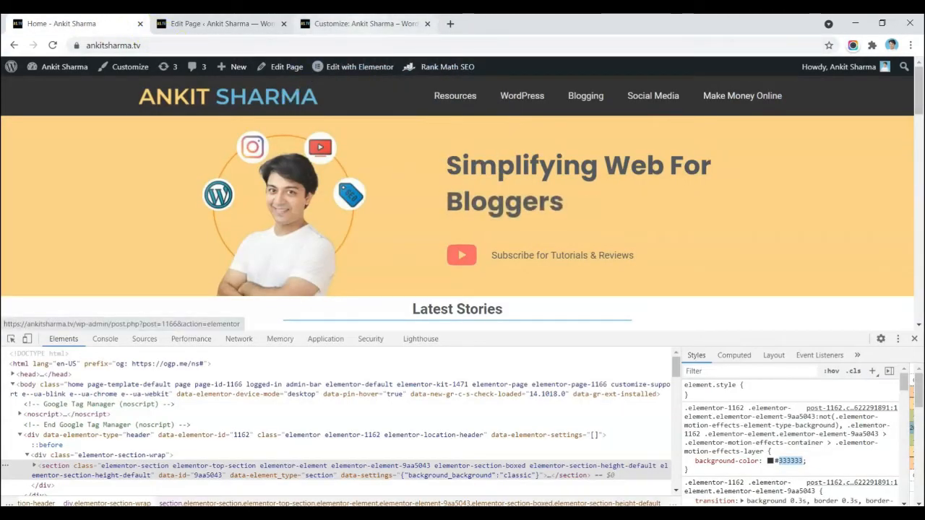
pyautogui.click(399, 24)
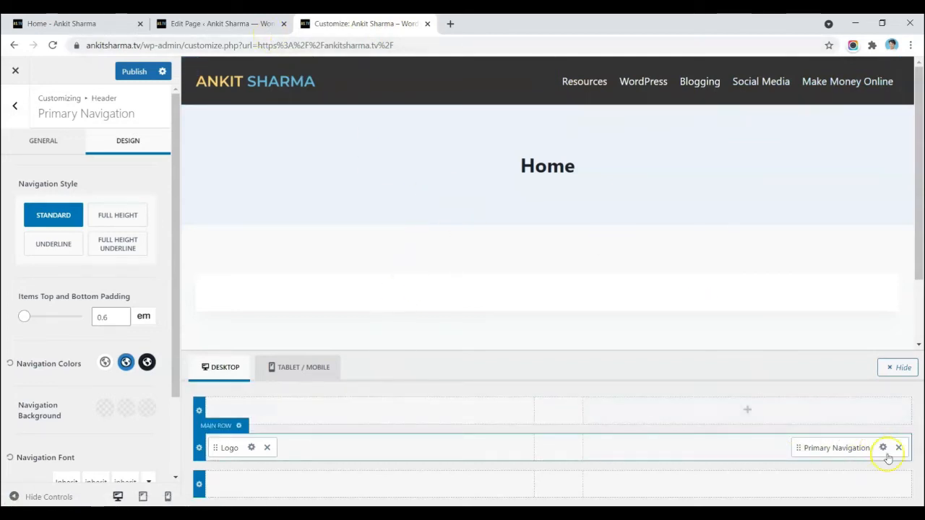
pyautogui.click(62, 23)
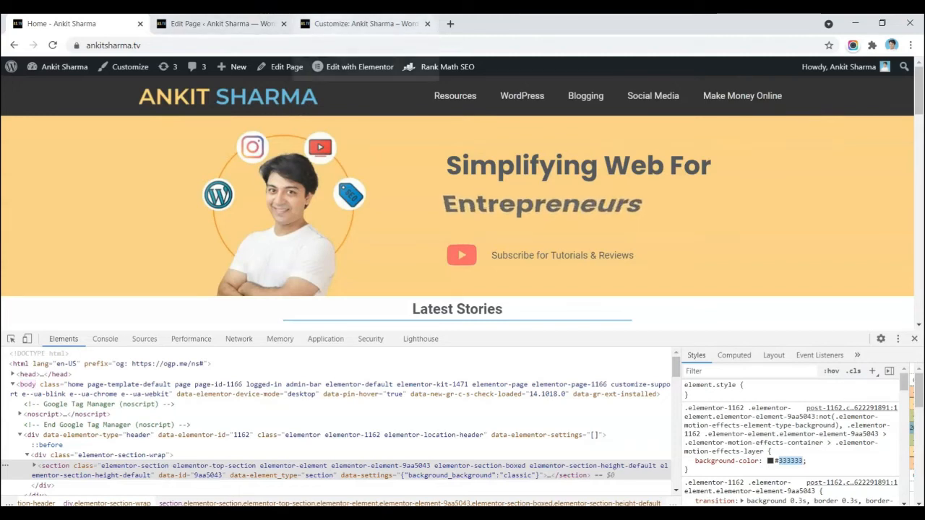
pyautogui.click(365, 24)
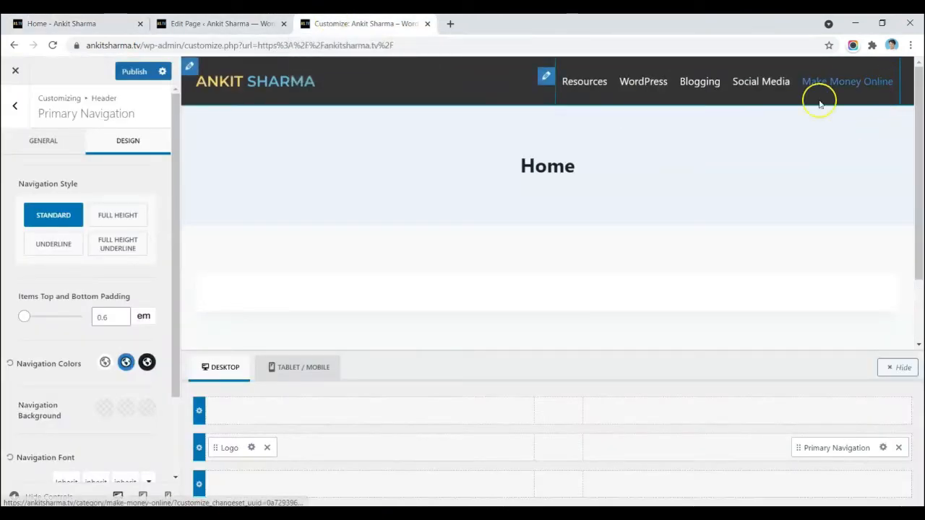
pyautogui.click(189, 67)
pyautogui.click(43, 144)
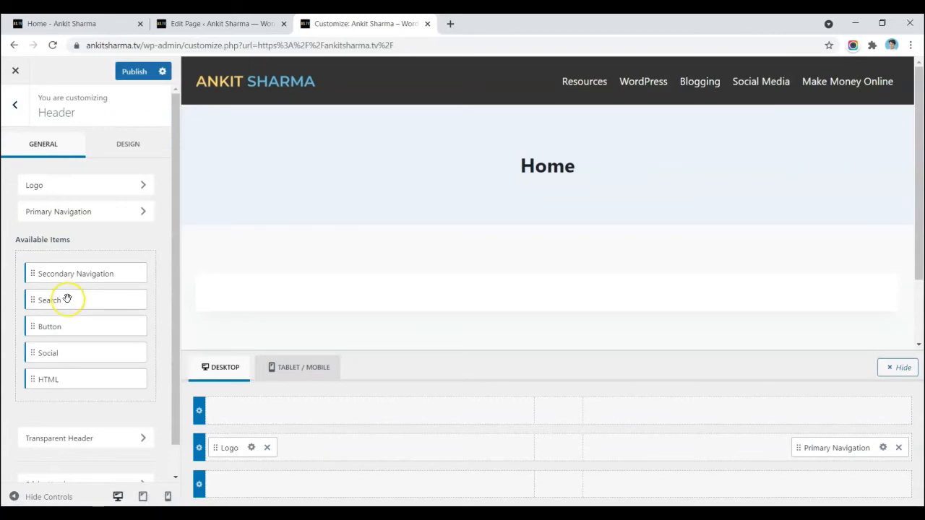
pyautogui.moveTo(51, 299); pyautogui.dragTo(859, 448)
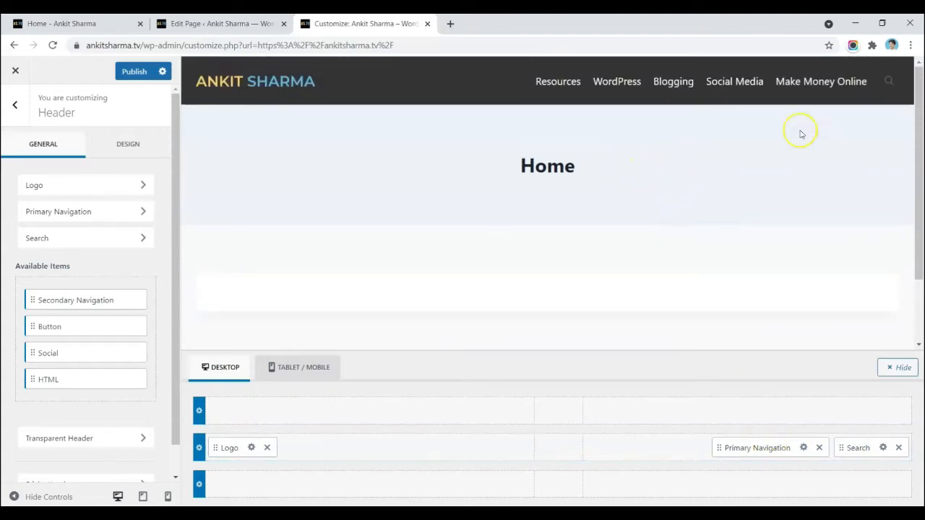
# Step: Set the initial color of the header search icon to white and publish the header changes
pyautogui.click(884, 448)
pyautogui.click(138, 143)
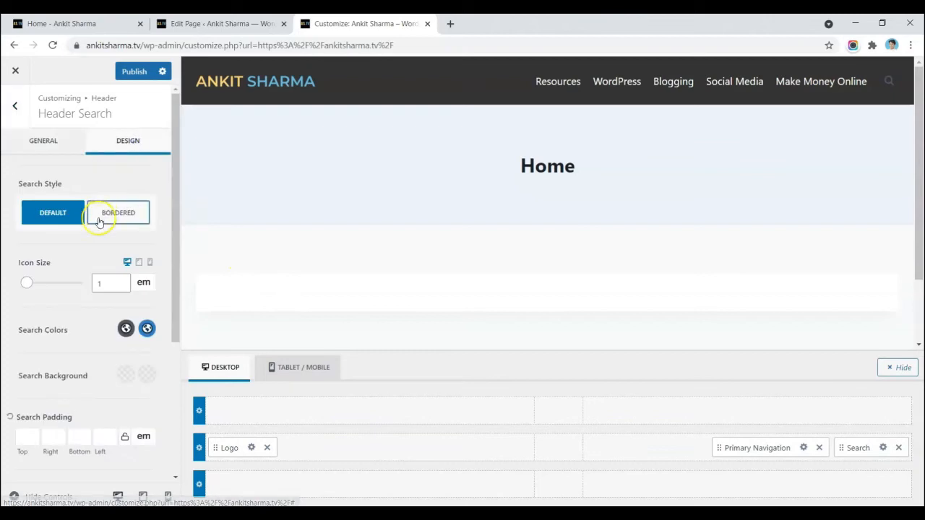
pyautogui.click(125, 331)
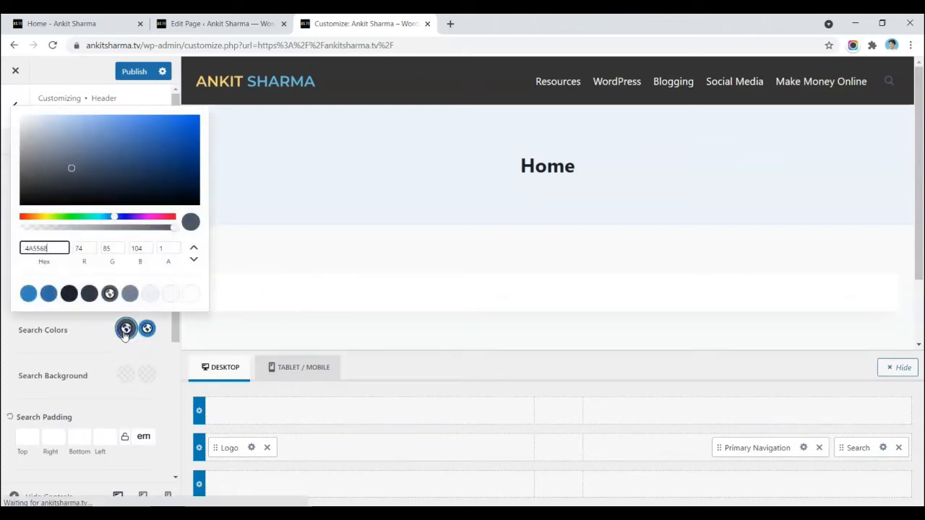
pyautogui.click(188, 297)
pyautogui.click(37, 305)
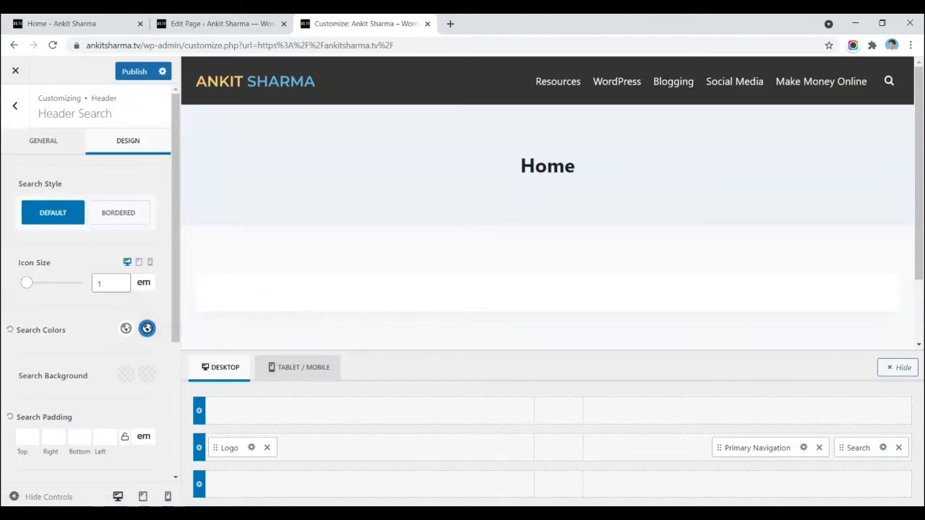
pyautogui.click(147, 330)
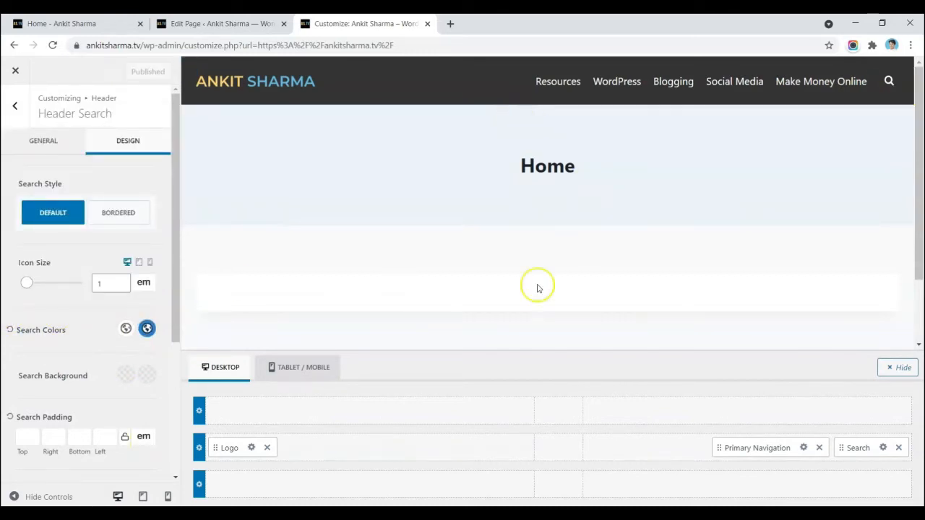
# Step: Set the initial color of the menu trigger in the tablet and mobile header to white
pyautogui.click(334, 370)
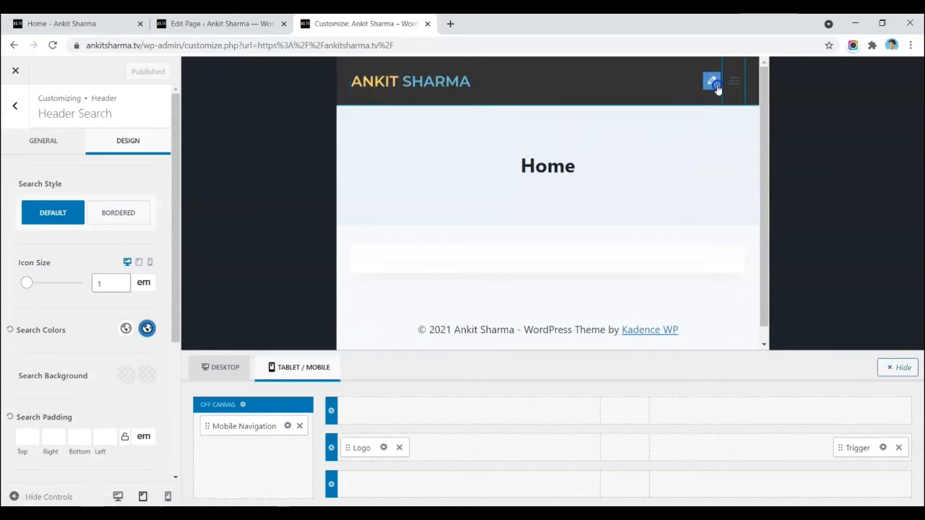
pyautogui.click(713, 82)
pyautogui.click(119, 144)
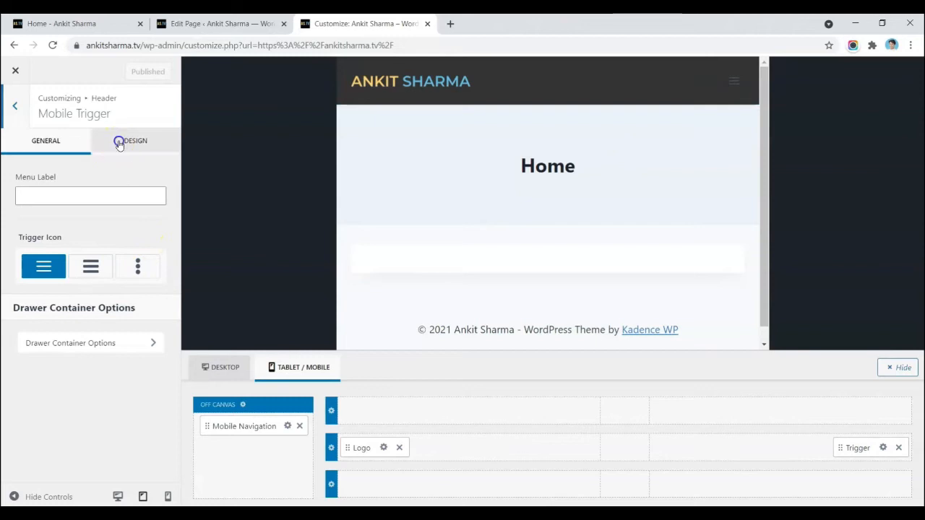
pyautogui.click(136, 322)
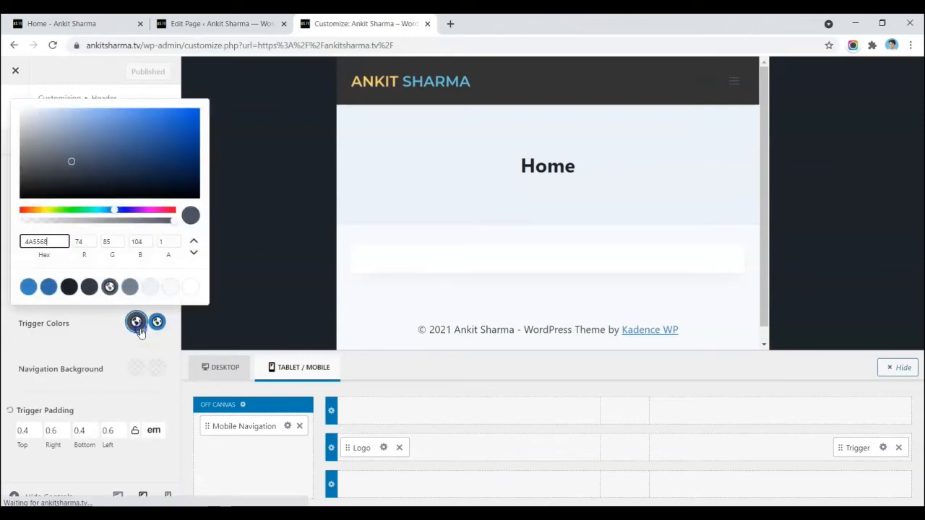
pyautogui.click(191, 289)
pyautogui.press('Escape')
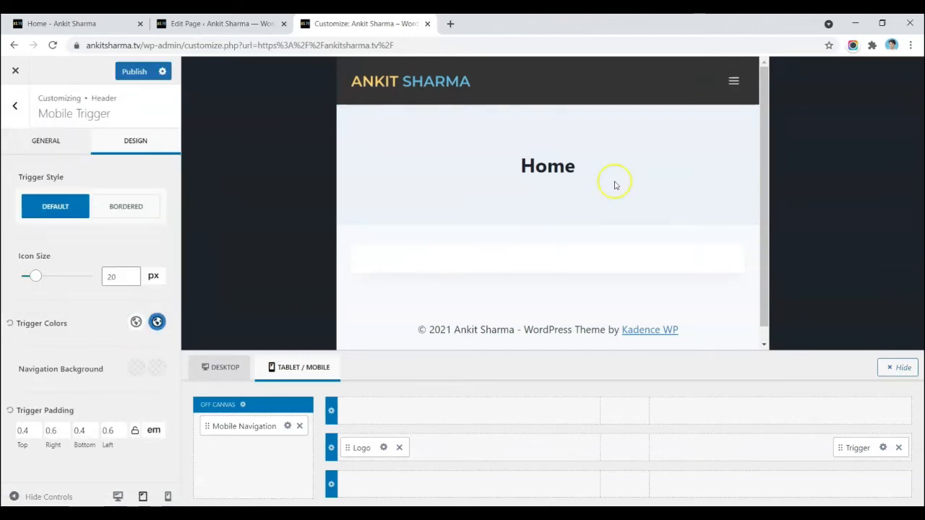
# Step: Preview the mobile navigation drawer, close it and publish the customizer changes
pyautogui.click(733, 81)
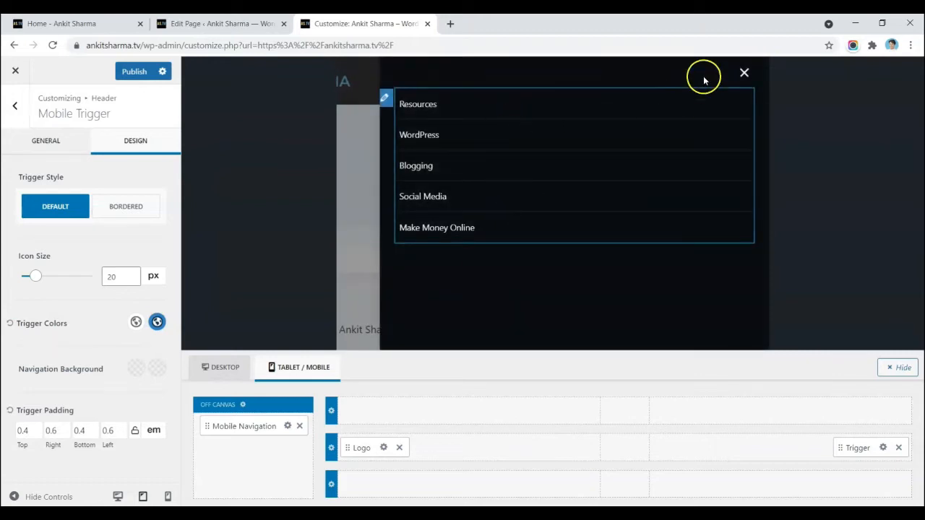
pyautogui.click(744, 73)
pyautogui.click(134, 71)
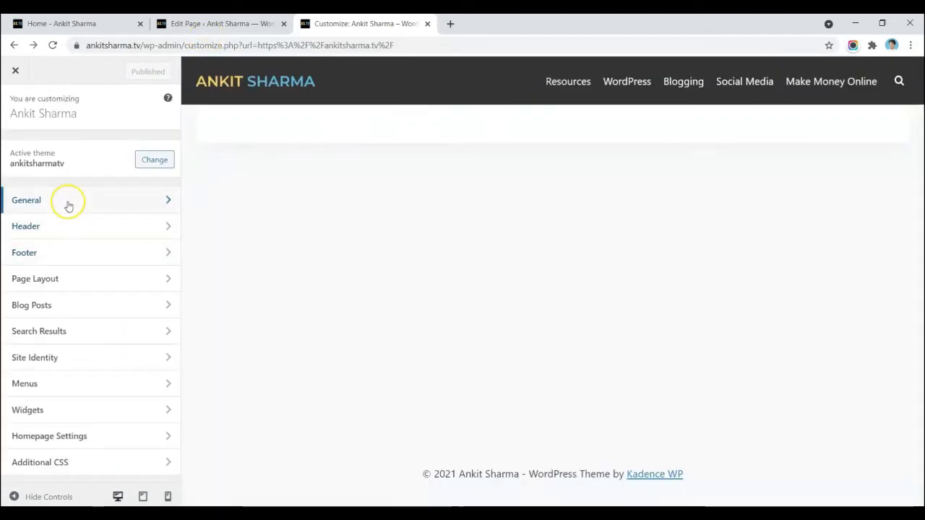
# Step: Set the first color of the global palette in the general color settings to hex 67ACCB
pyautogui.click(71, 210)
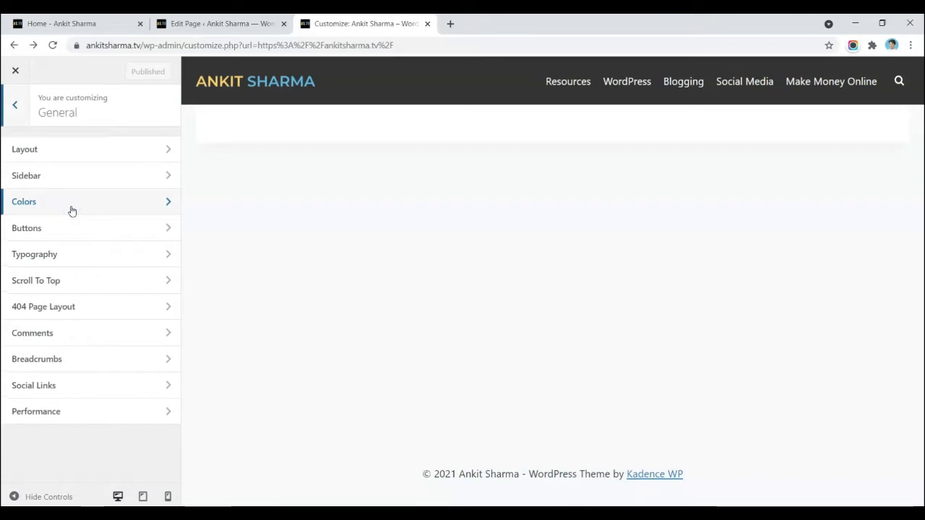
pyautogui.click(72, 210)
pyautogui.click(23, 182)
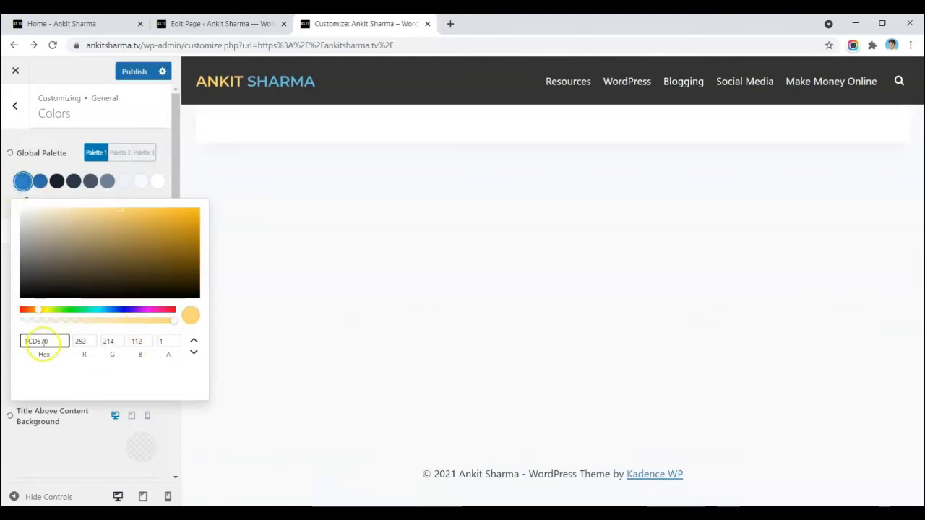
pyautogui.doubleClick(42, 342)
pyautogui.write('67ACCB')
pyautogui.press('Return')
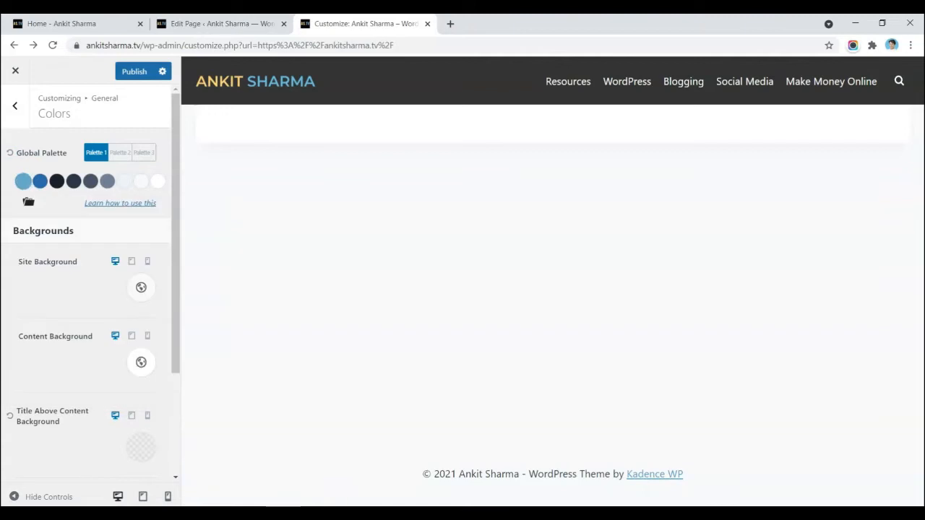
# Step: Set the second color of the global palette to hex FCD670
pyautogui.click(39, 181)
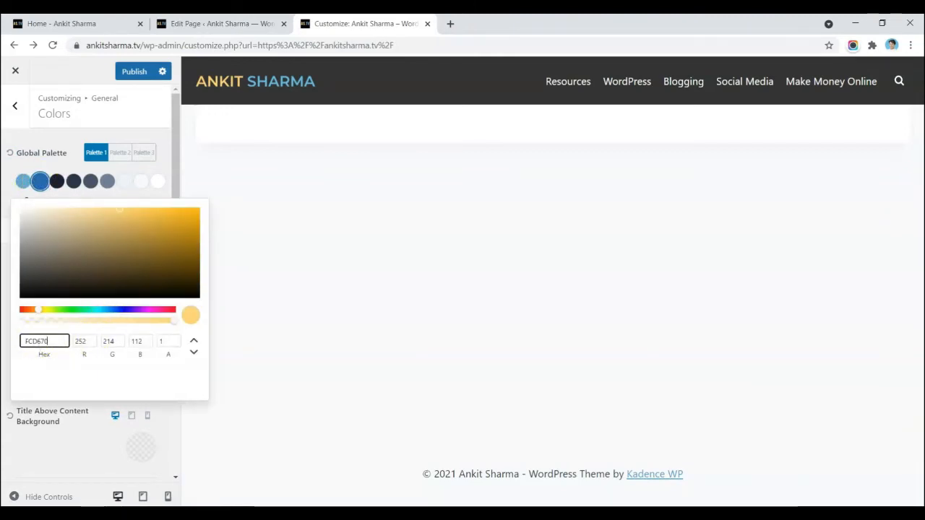
pyautogui.press('Tab')
pyautogui.click(41, 194)
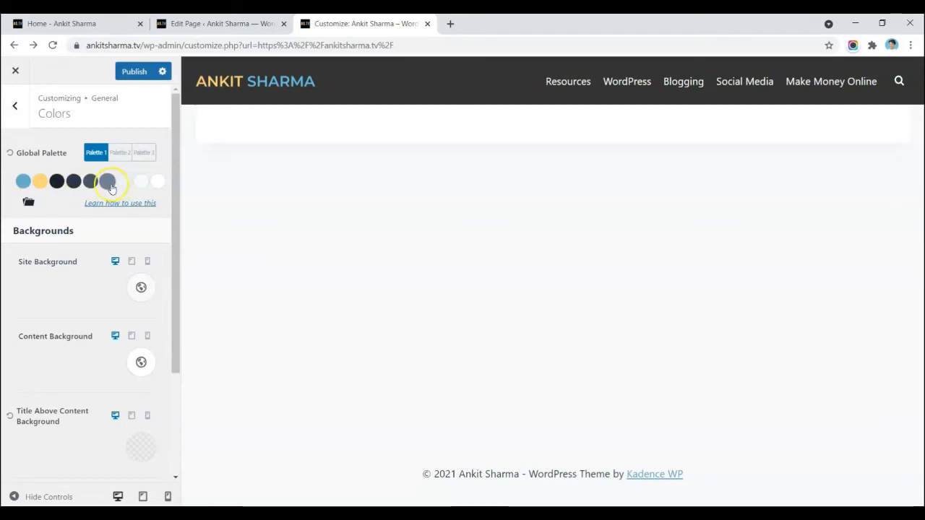
# Step: Publish the global palette changes and open the Home page in the block editor
pyautogui.click(899, 82)
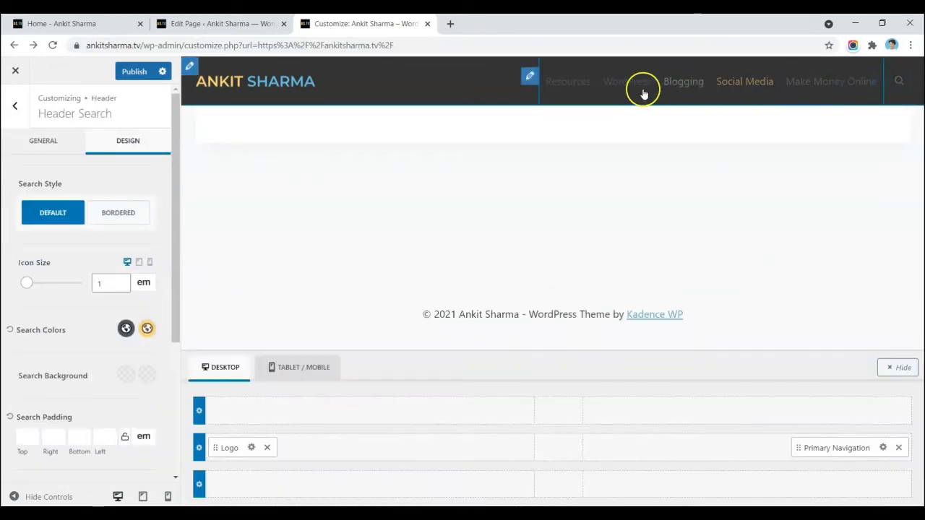
pyautogui.click(145, 71)
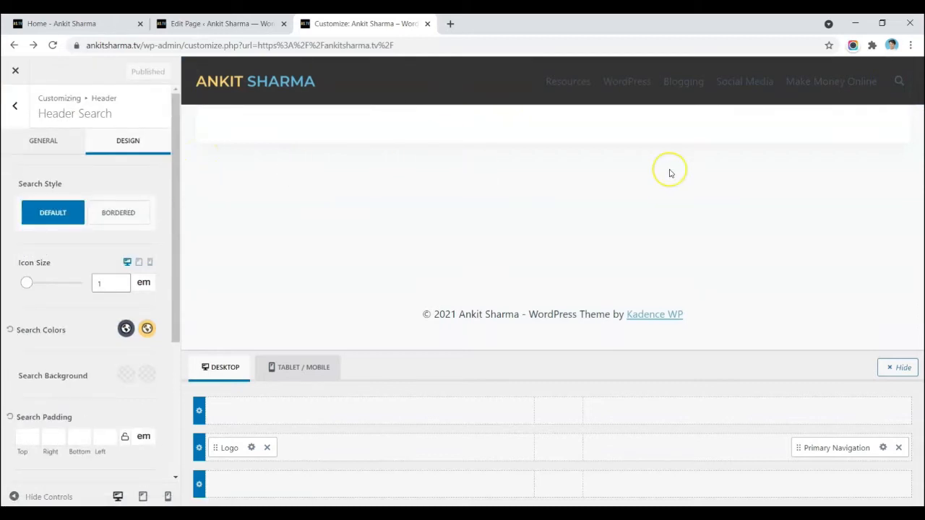
pyautogui.click(261, 67)
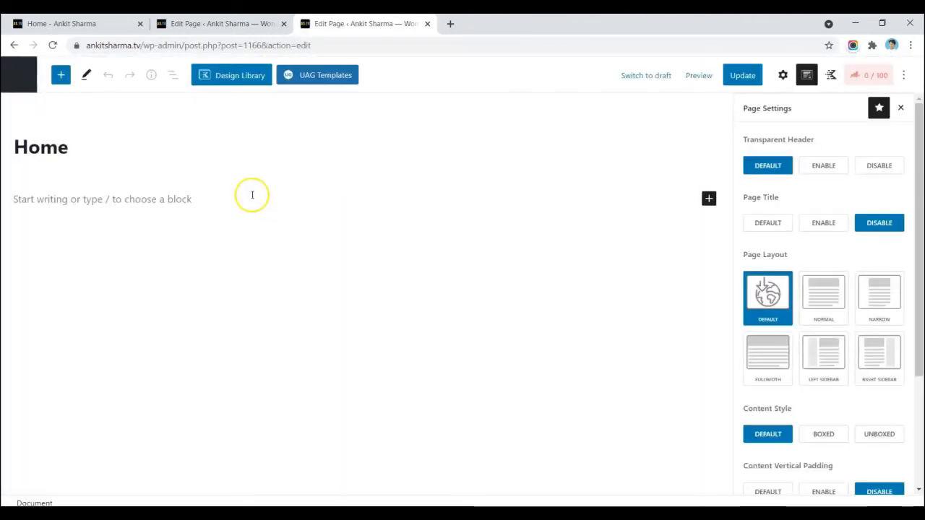
# Step: Review the Home page's title, layout and content vertical padding settings
pyautogui.click(252, 195)
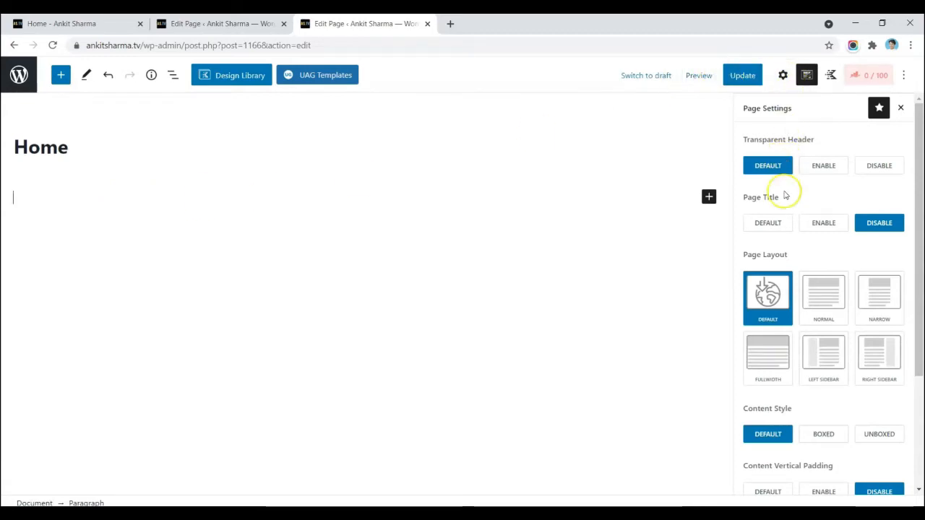
pyautogui.click(871, 224)
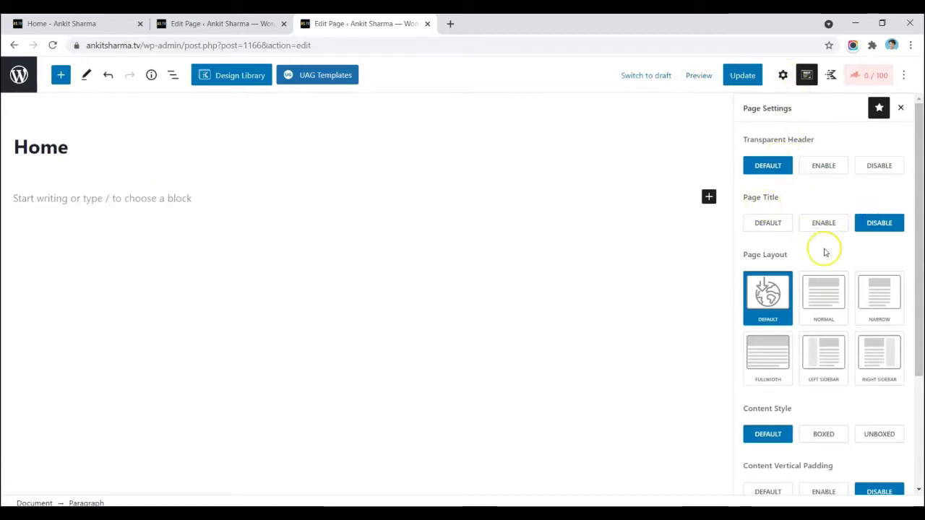
pyautogui.scroll(-3, 785, 299)
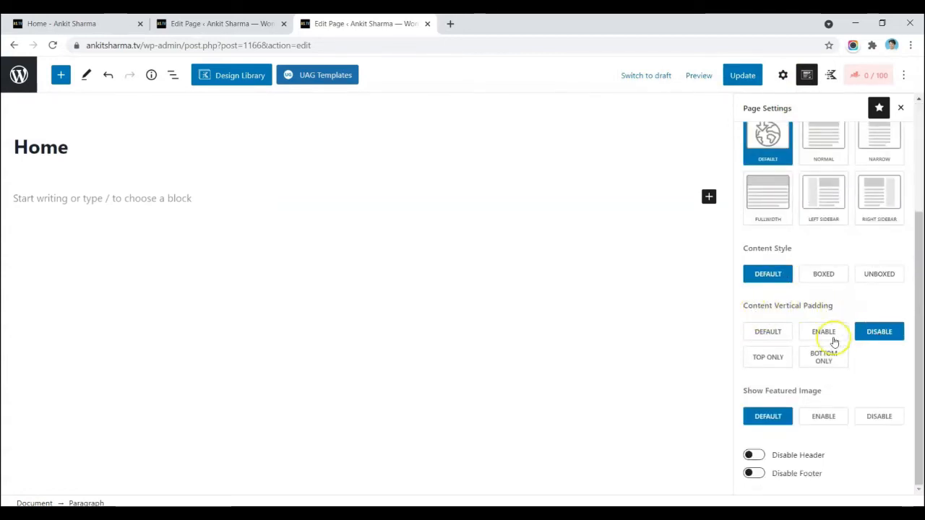
# Step: Insert a full-width Row Layout block with two equal columns, about 57 px of top padding and added bottom padding
pyautogui.click(95, 185)
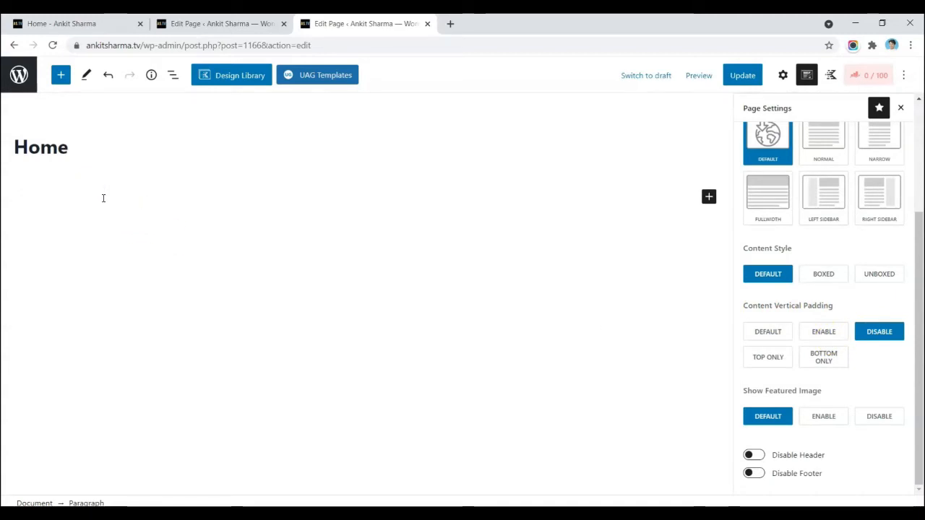
pyautogui.write('/row')
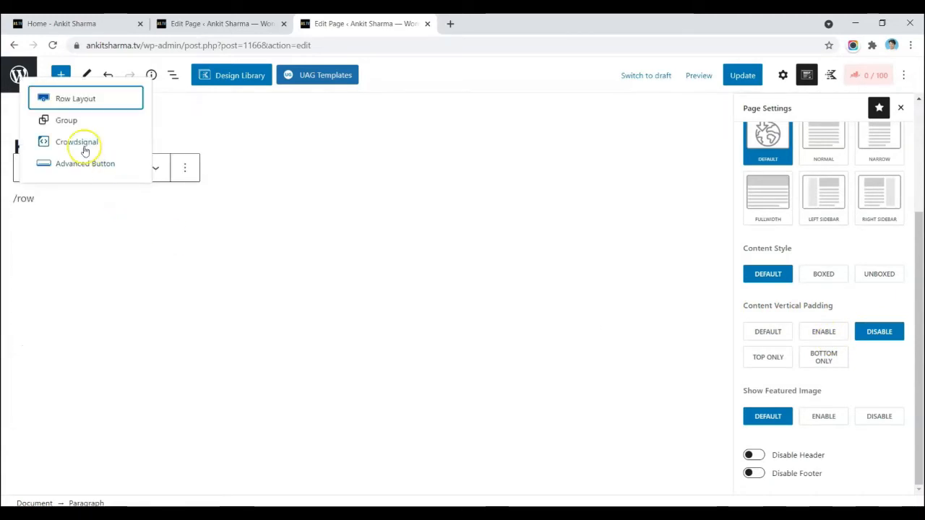
pyautogui.click(68, 98)
pyautogui.click(56, 168)
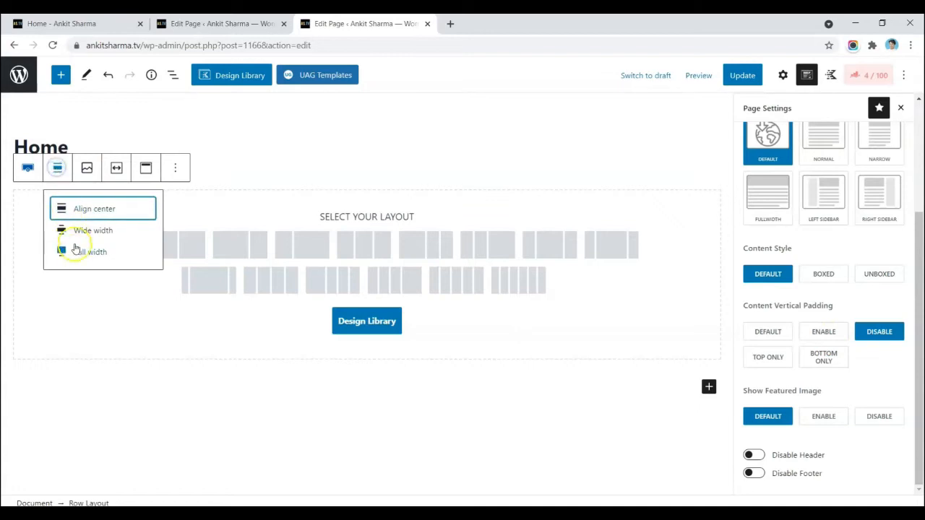
pyautogui.click(77, 251)
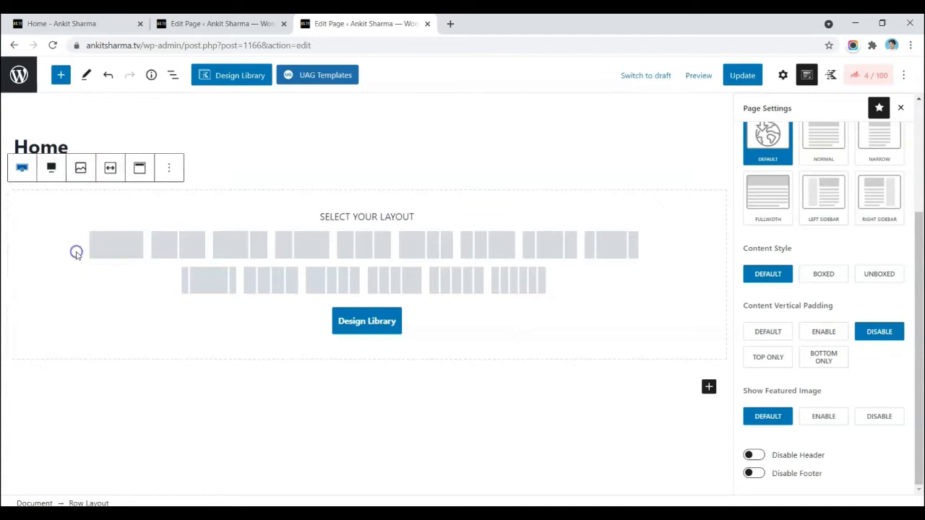
pyautogui.click(176, 249)
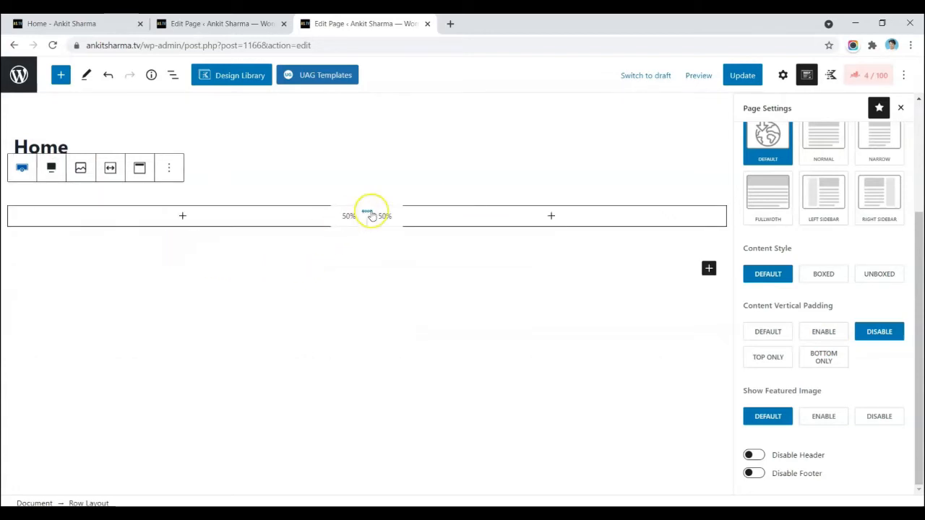
pyautogui.moveTo(371, 198); pyautogui.dragTo(380, 180)
pyautogui.moveTo(367, 243); pyautogui.dragTo(371, 270)
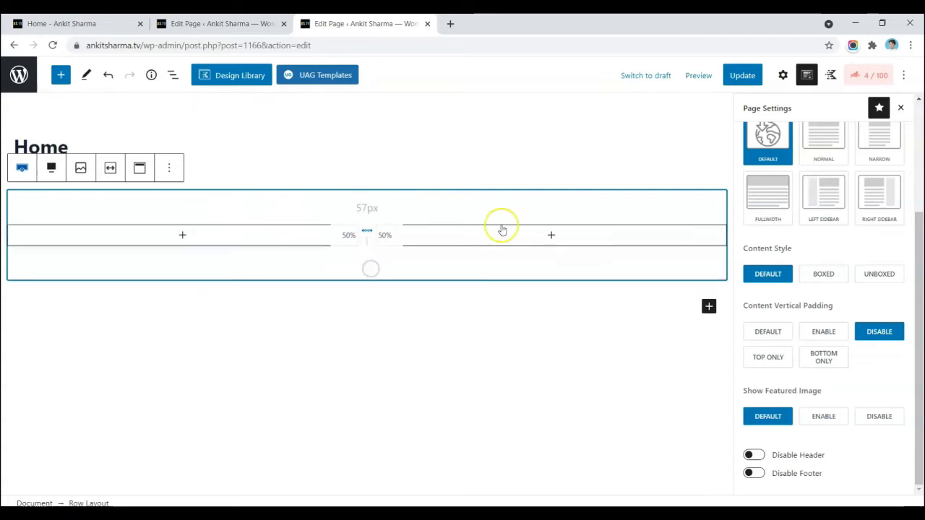
# Step: Add the image wordpress-tutorials-how-to-create-a-website-using-wp.jpg from the media library to the row's first column and center it
pyautogui.click(195, 237)
pyautogui.click(184, 235)
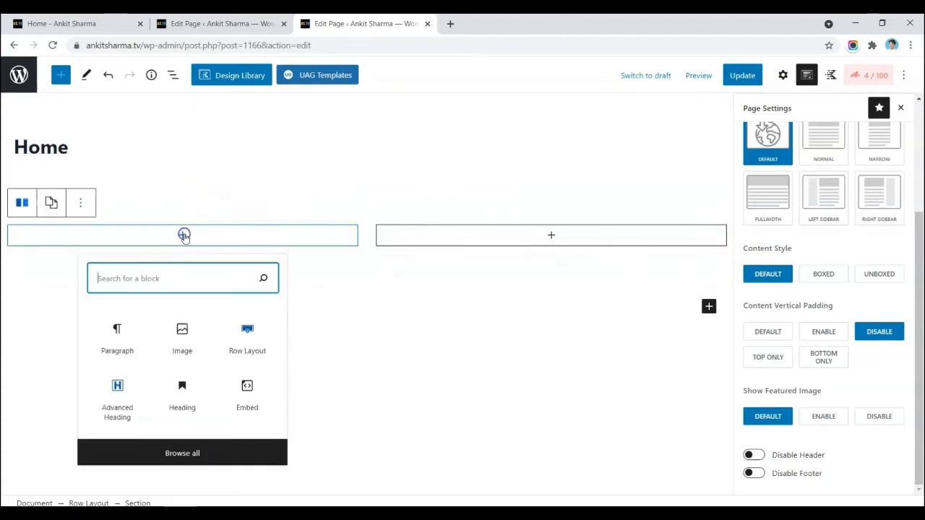
pyautogui.write('im')
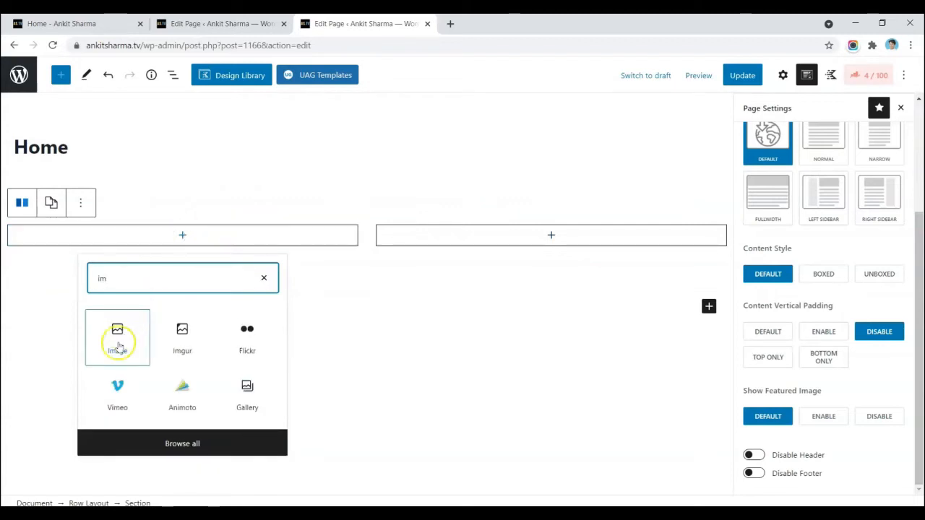
pyautogui.click(117, 342)
pyautogui.click(91, 308)
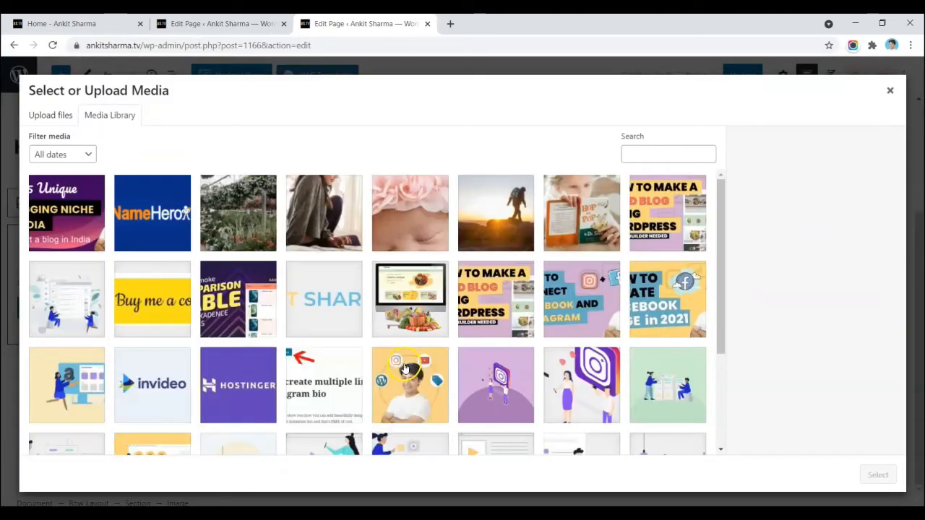
pyautogui.click(410, 371)
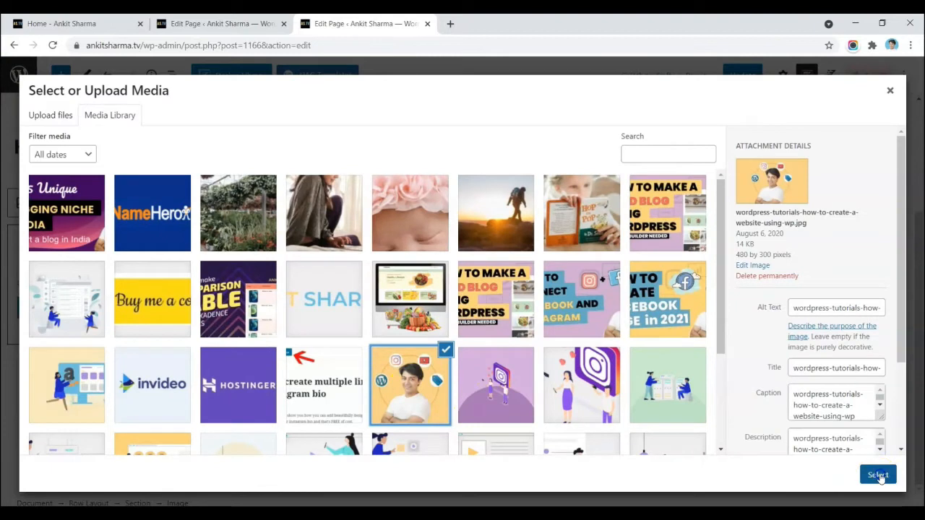
pyautogui.click(878, 474)
pyautogui.click(86, 203)
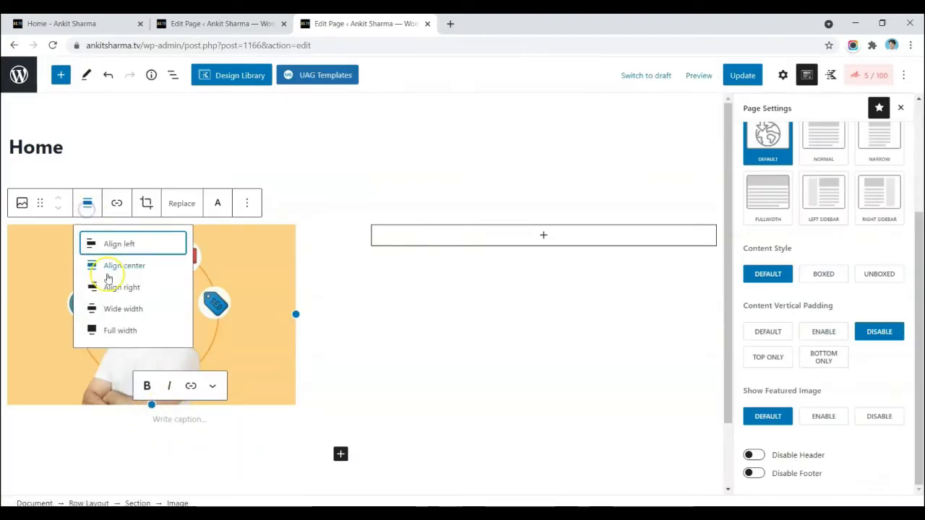
pyautogui.click(113, 292)
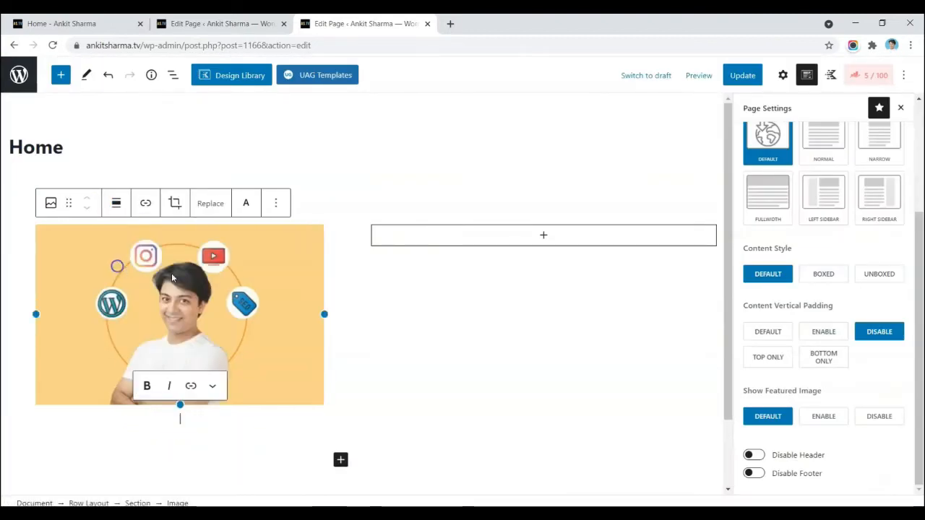
# Step: Set the row's background to the yellow palette color FCD670 and remove the padding below the image
pyautogui.click(353, 216)
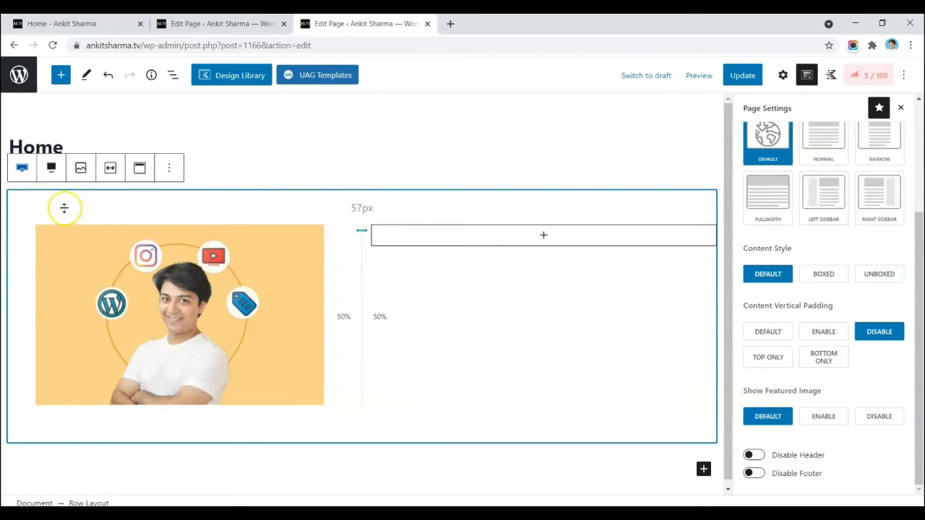
pyautogui.click(783, 75)
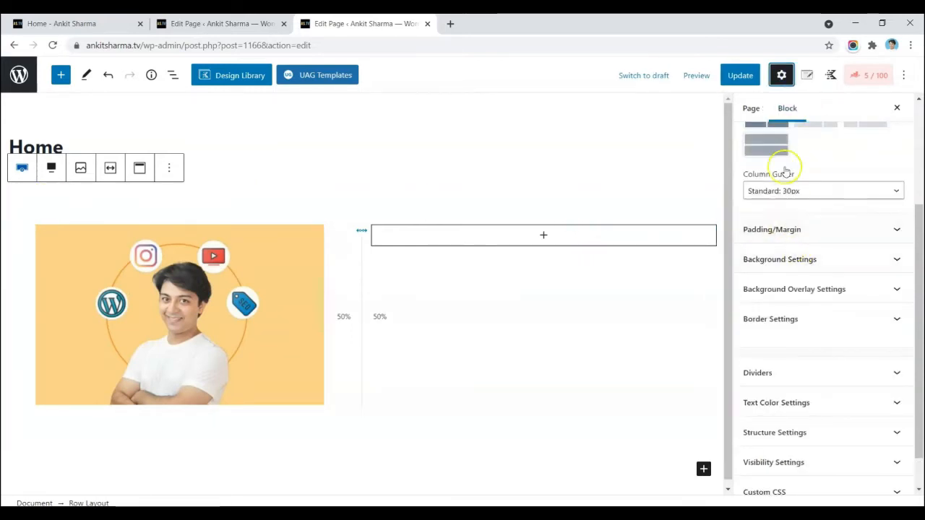
pyautogui.click(768, 258)
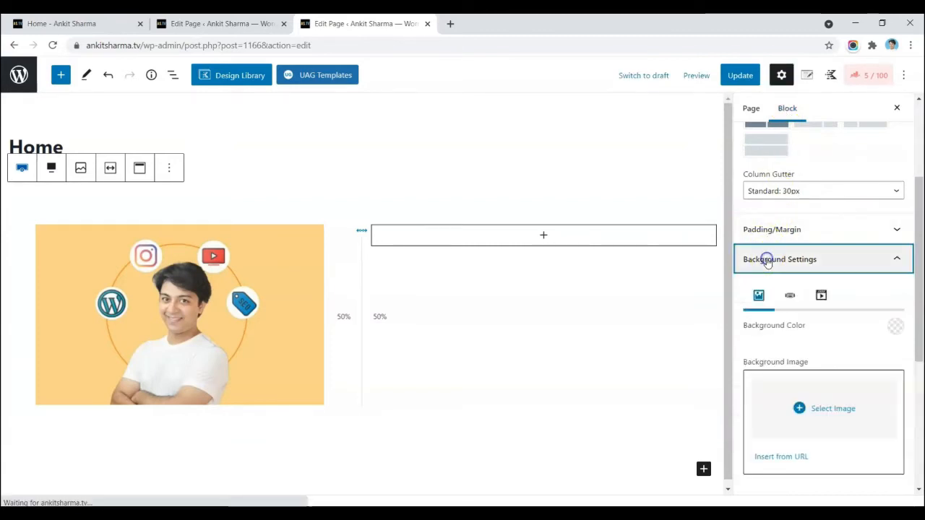
pyautogui.click(898, 328)
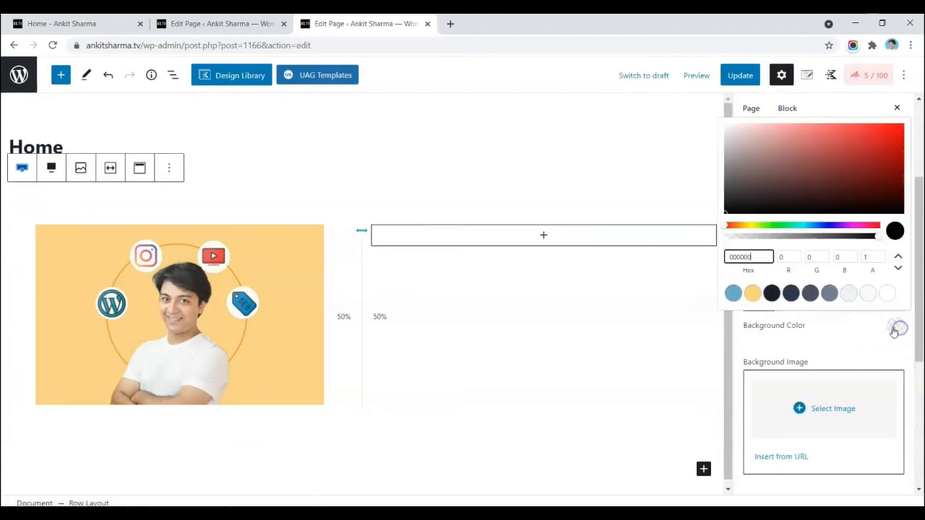
pyautogui.click(753, 294)
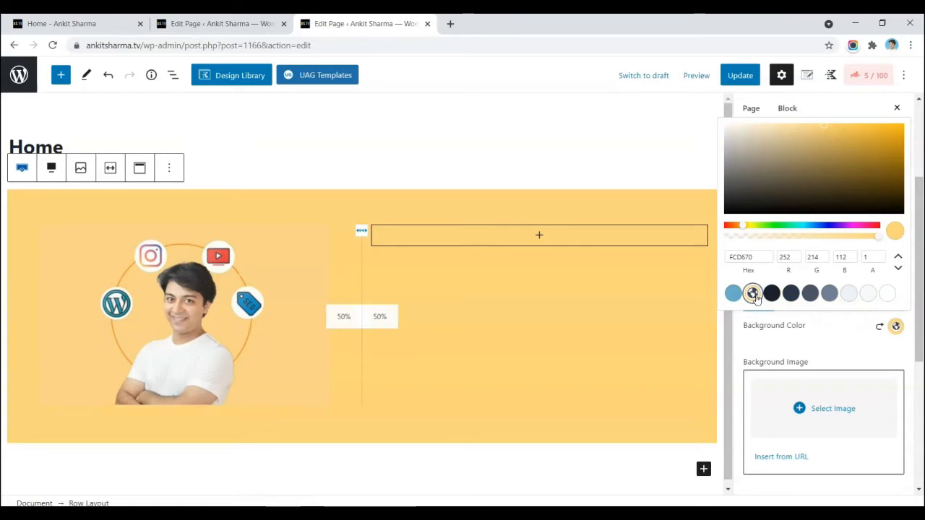
pyautogui.moveTo(367, 428); pyautogui.dragTo(374, 393)
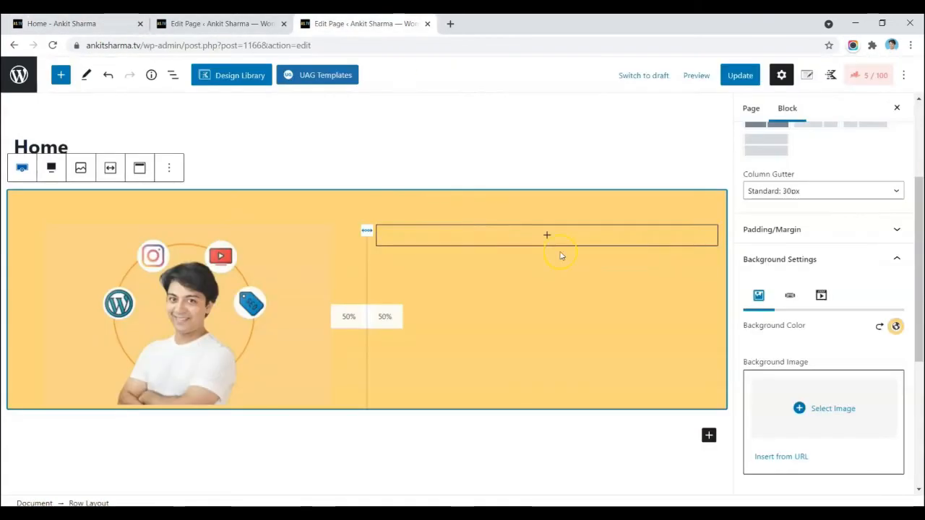
# Step: Add a 50 px Advanced Heading reading "Simplifying Web For" to the row's second column, checking it against the old homepage
pyautogui.click(543, 232)
pyautogui.click(547, 236)
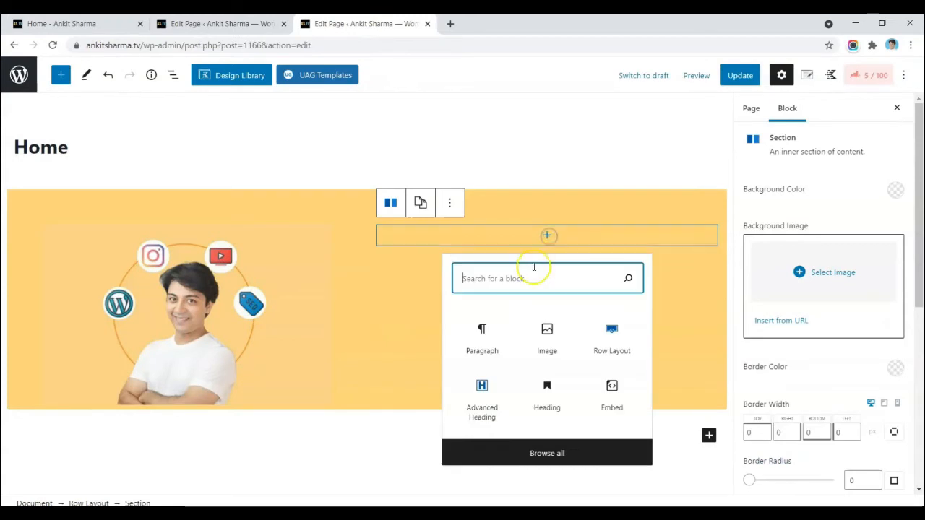
pyautogui.write('adv')
pyautogui.click(491, 354)
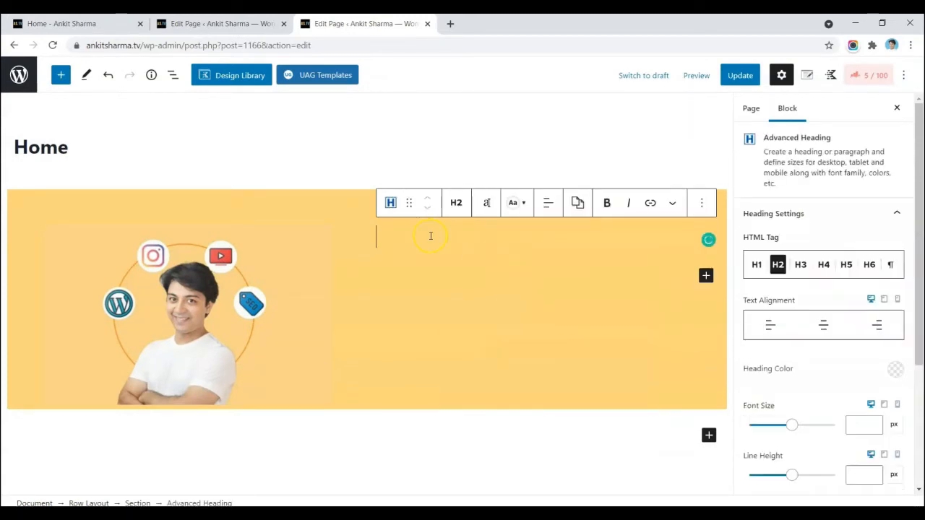
pyautogui.write('Simplifying Web For')
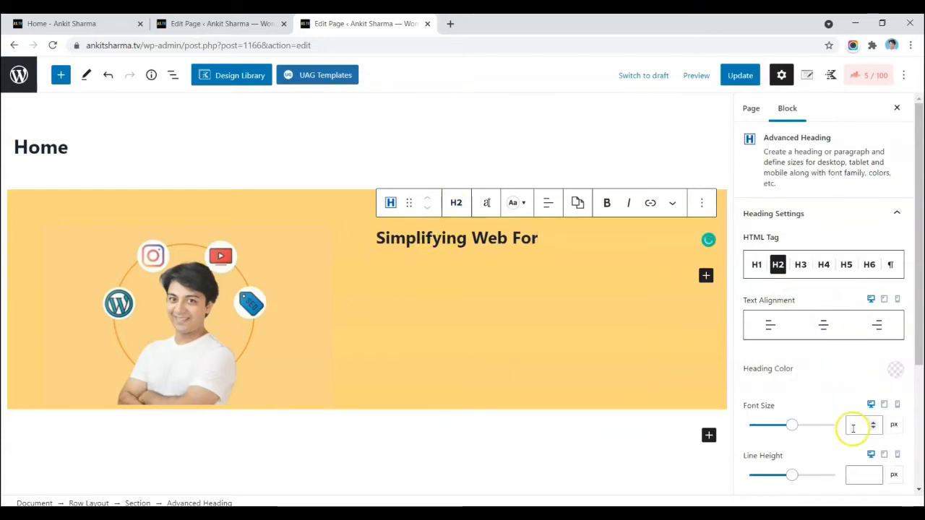
pyautogui.write('50')
pyautogui.click(845, 427)
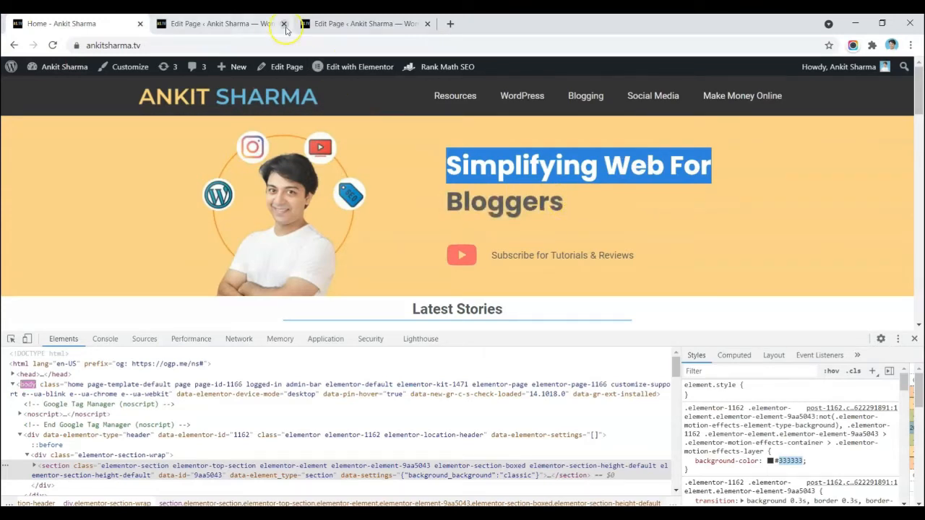
pyautogui.click(239, 24)
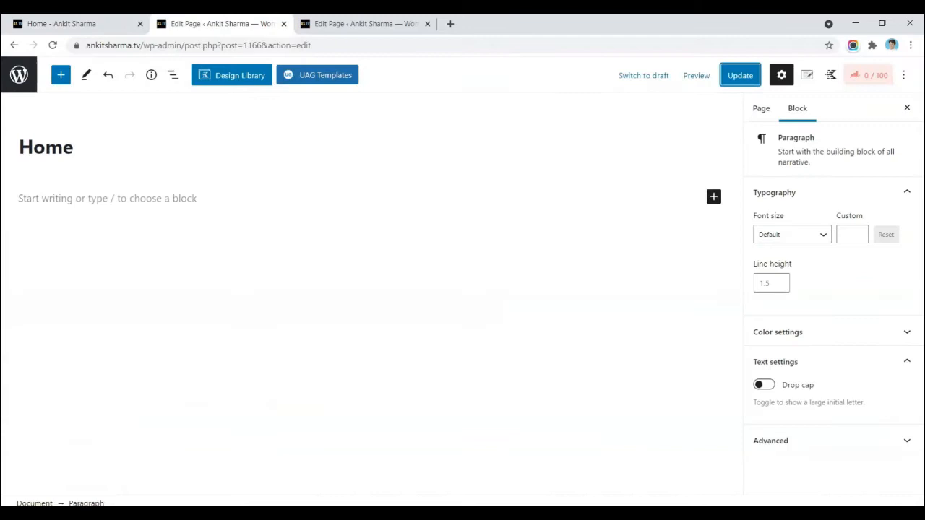
pyautogui.click(366, 24)
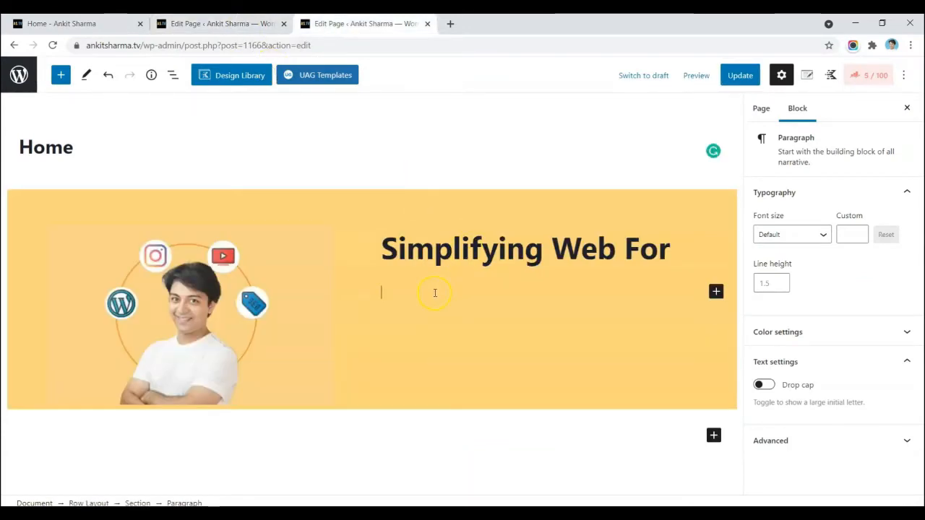
# Step: Add an H4 Advanced Heading reading "Freelancers, Entrepreneurs & Startups" below the main hero heading and update the page
pyautogui.write('/ad')
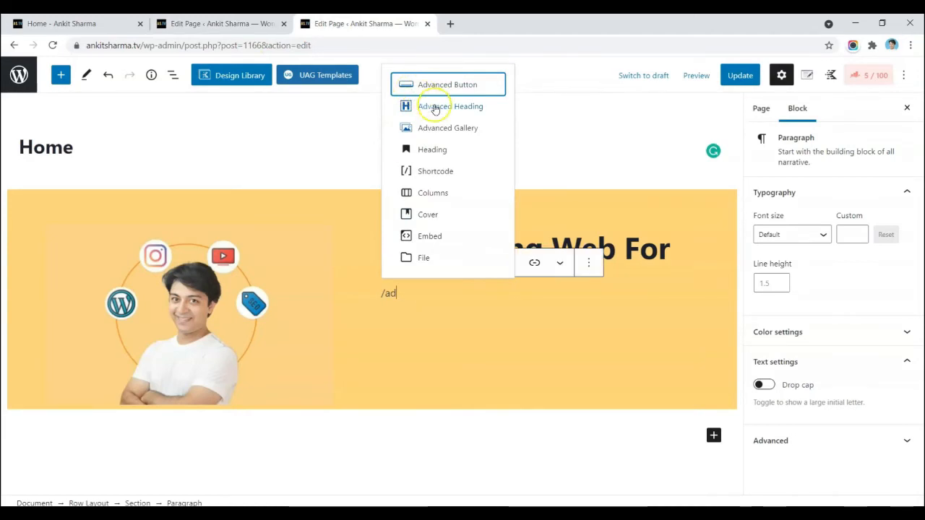
pyautogui.click(433, 106)
pyautogui.click(458, 264)
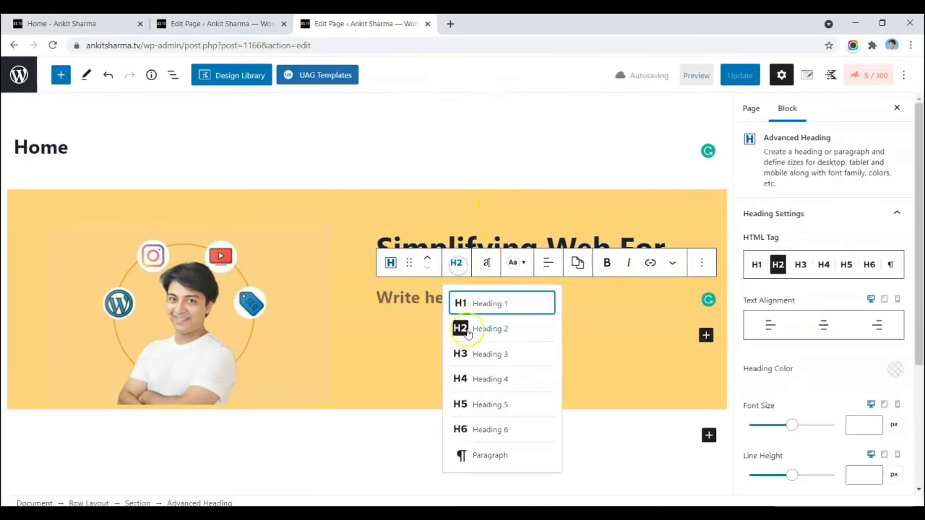
pyautogui.click(475, 379)
pyautogui.click(439, 296)
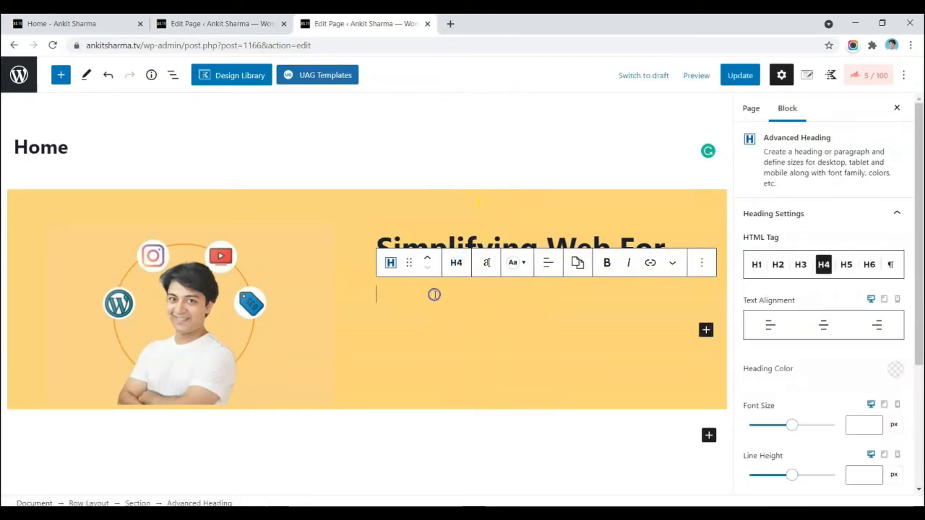
pyautogui.write('S')
pyautogui.write('Freelancers - Entrepreneurs &')
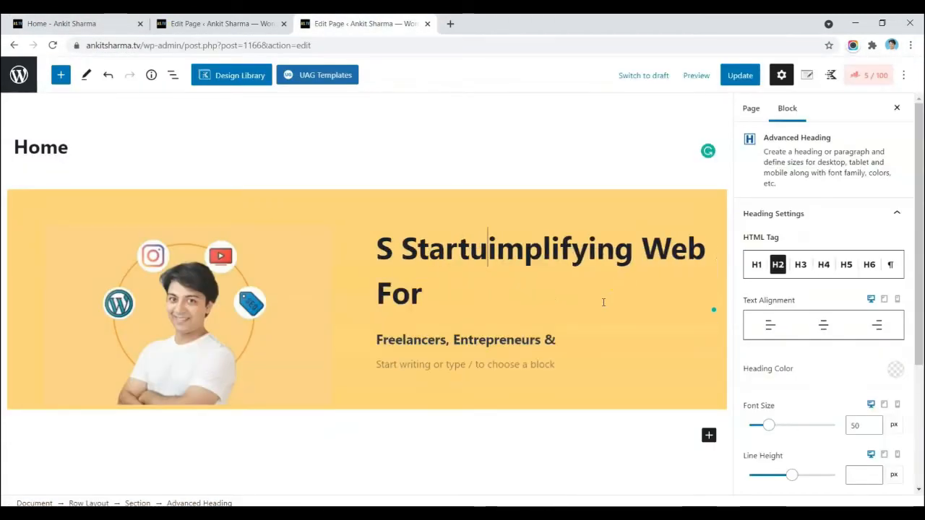
pyautogui.click(577, 128)
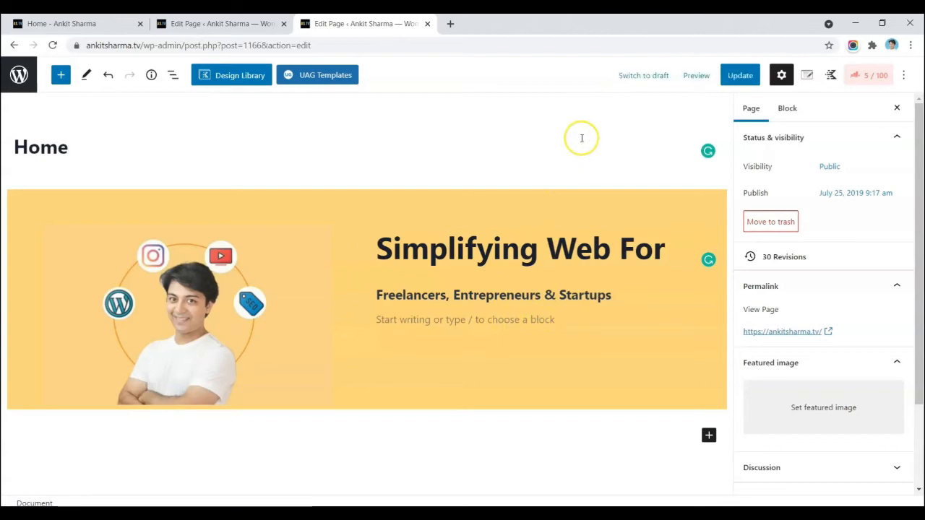
pyautogui.click(740, 75)
# Step: Check the old homepage's hero and insert a one-item Icon List reading "Subscribe for Tutorials & Reviews" below the subheading
pyautogui.click(108, 23)
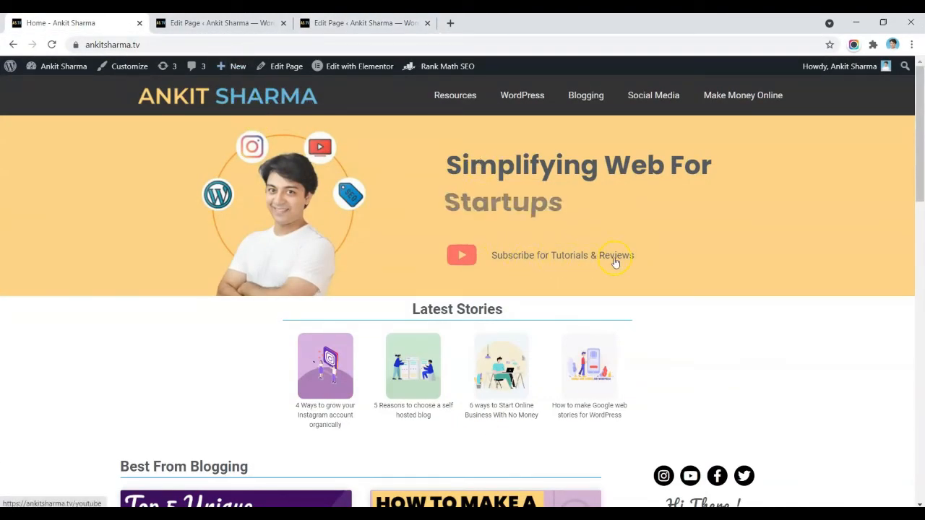
pyautogui.click(217, 23)
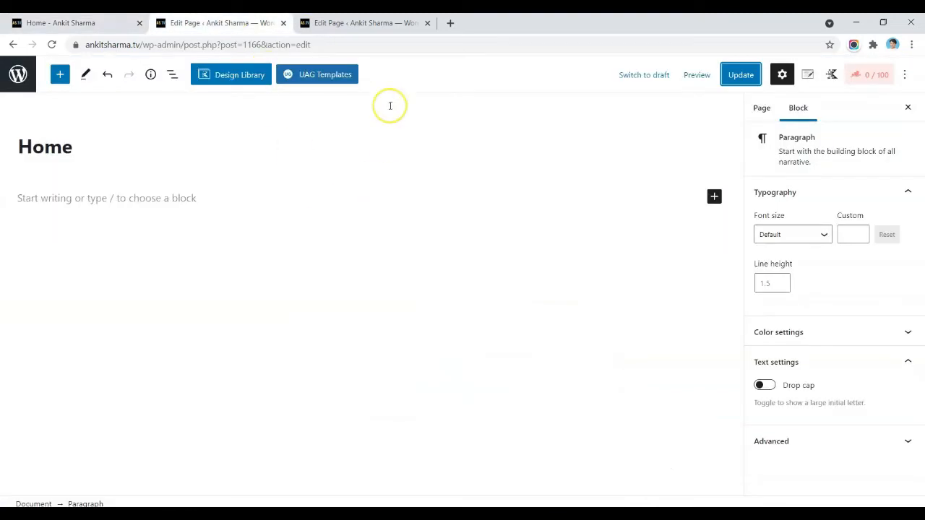
pyautogui.click(399, 325)
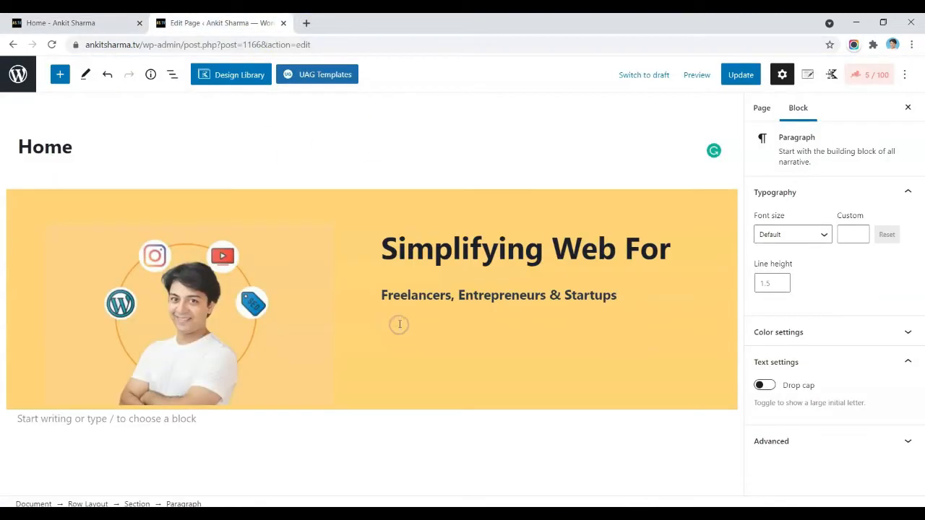
pyautogui.write('/')
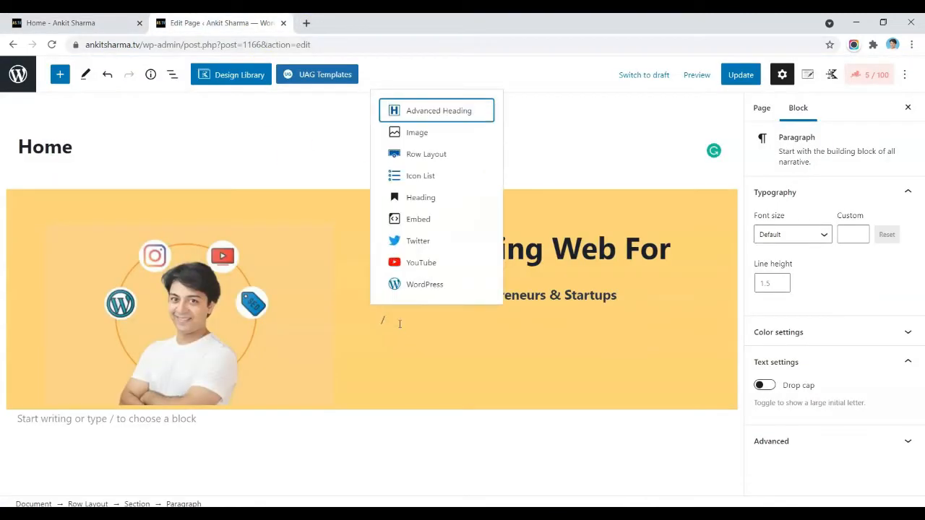
pyautogui.write('icon')
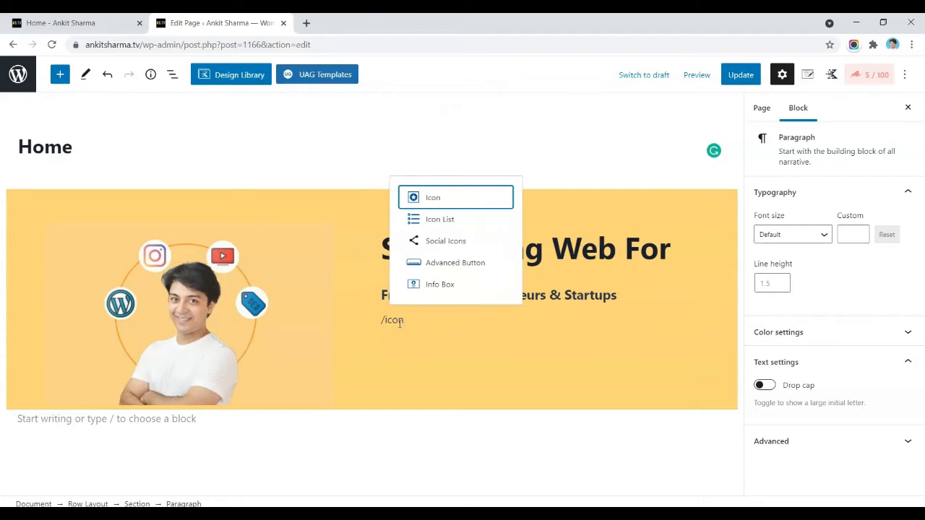
pyautogui.press('Down')
pyautogui.press('Return')
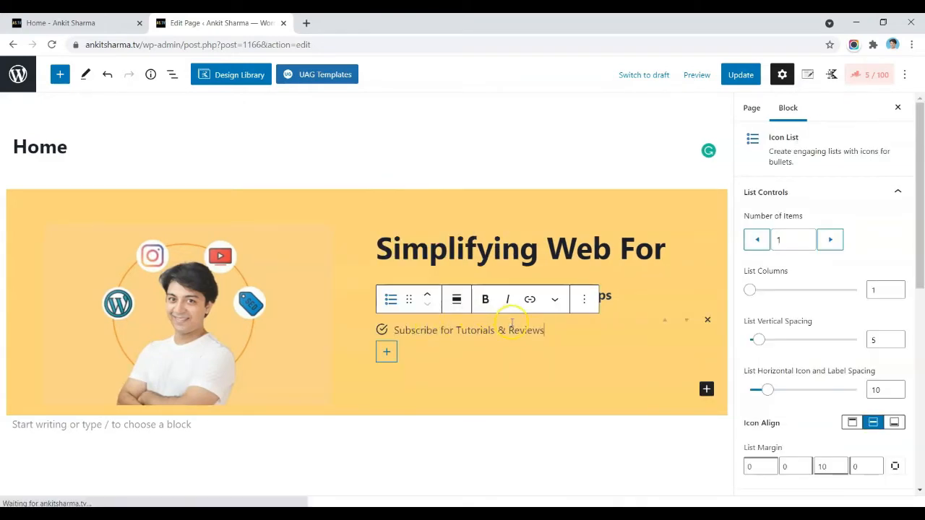
# Step: Change the list's icon to the solid YouTube icon and set its size to 50
pyautogui.scroll(-2, 784, 338)
pyautogui.scroll(-5, 795, 325)
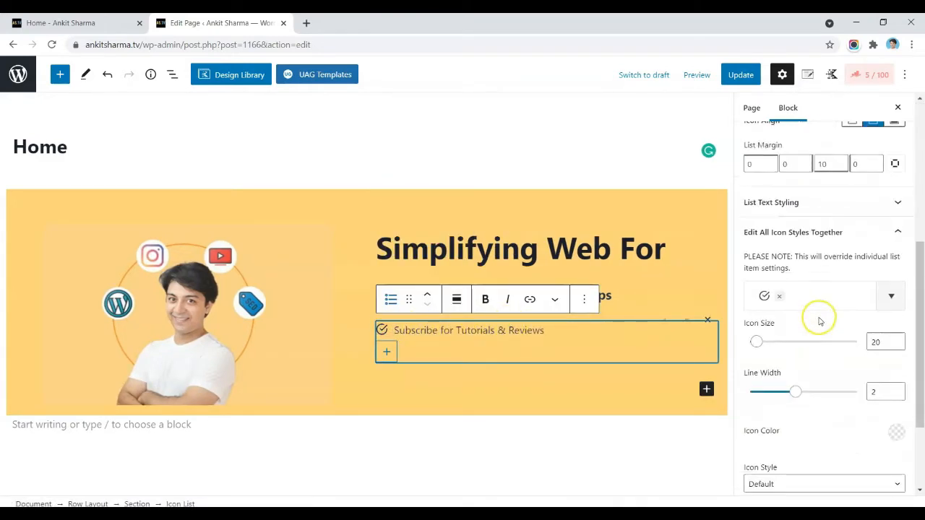
pyautogui.click(822, 171)
pyautogui.write('you')
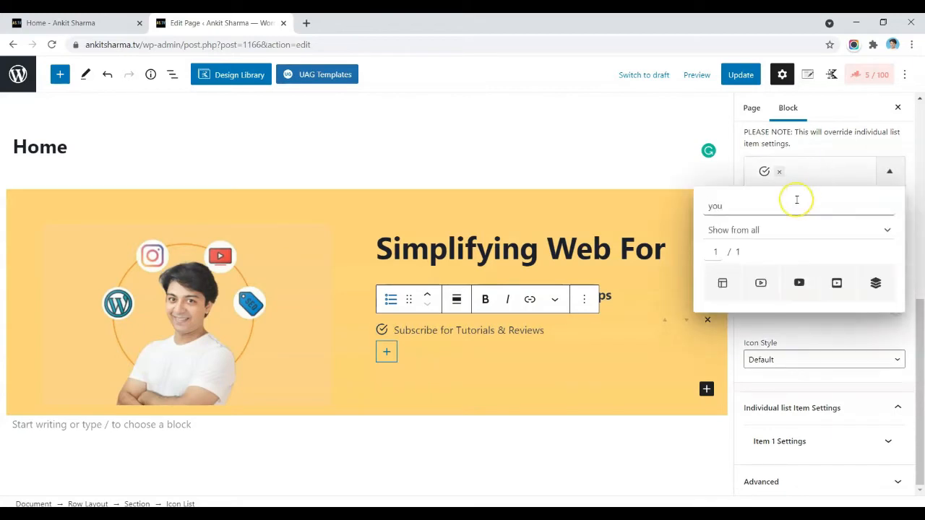
pyautogui.click(797, 282)
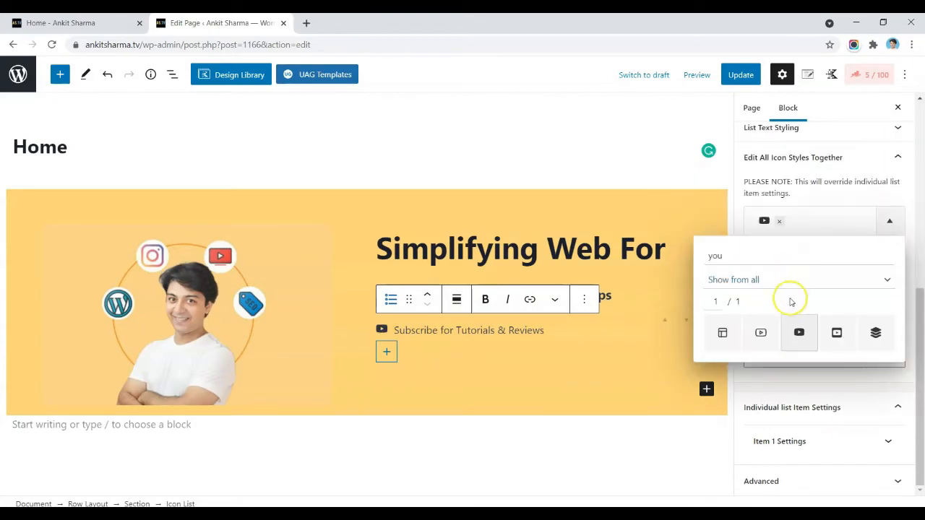
pyautogui.click(814, 183)
pyautogui.click(875, 267)
pyautogui.press('BackSpace')
pyautogui.write('50')
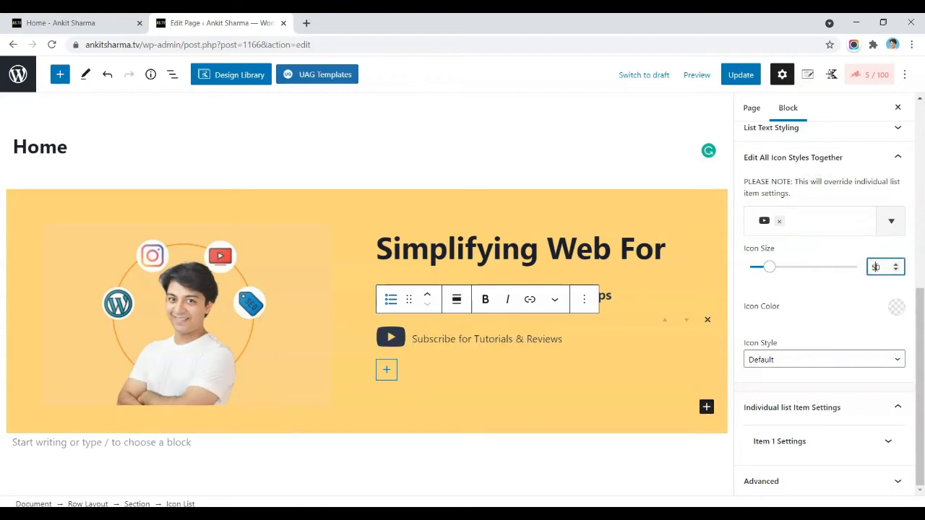
# Step: Set the YouTube icon's color to the coral red F06764
pyautogui.click(894, 309)
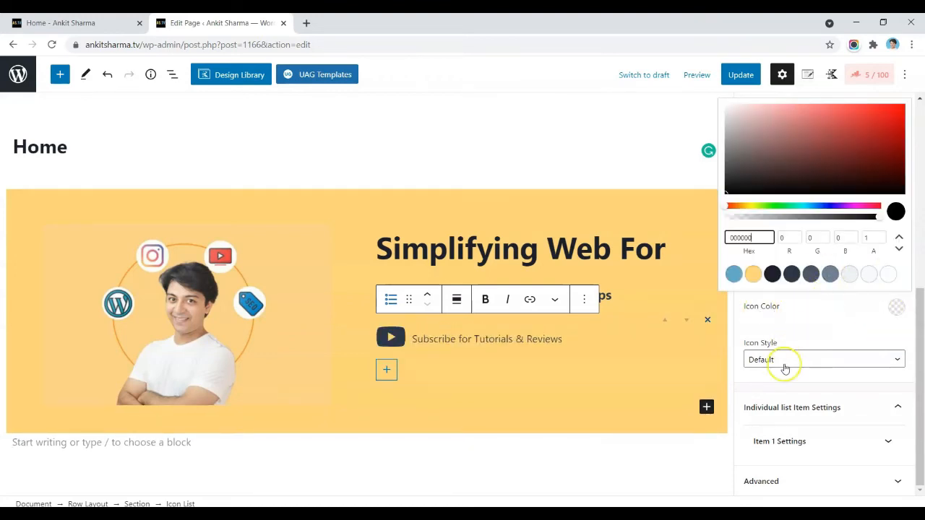
pyautogui.click(810, 326)
pyautogui.click(894, 309)
pyautogui.hotkey('ctrl', 'a')
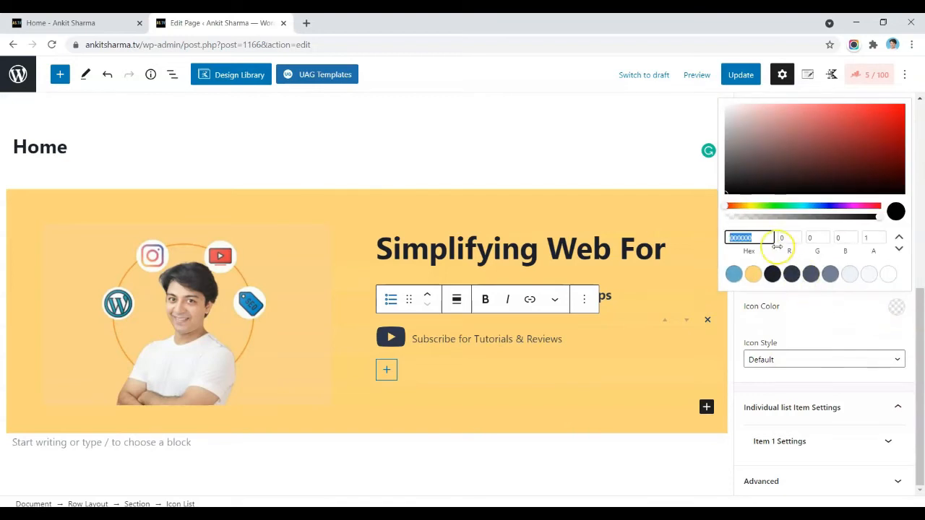
pyautogui.write('F06764')
pyautogui.click(803, 311)
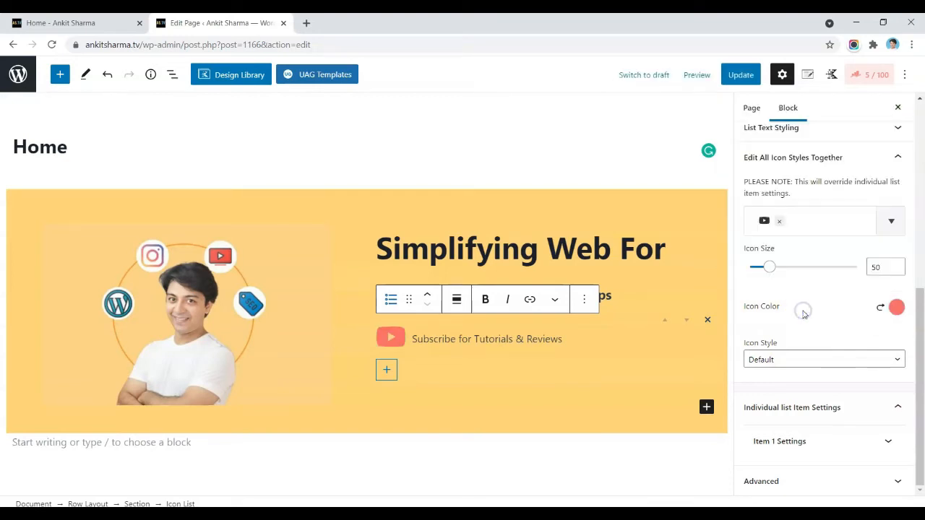
# Step: Link the icon list item to the site's /youtube address and make it open in a new tab
pyautogui.doubleClick(826, 411)
pyautogui.click(824, 442)
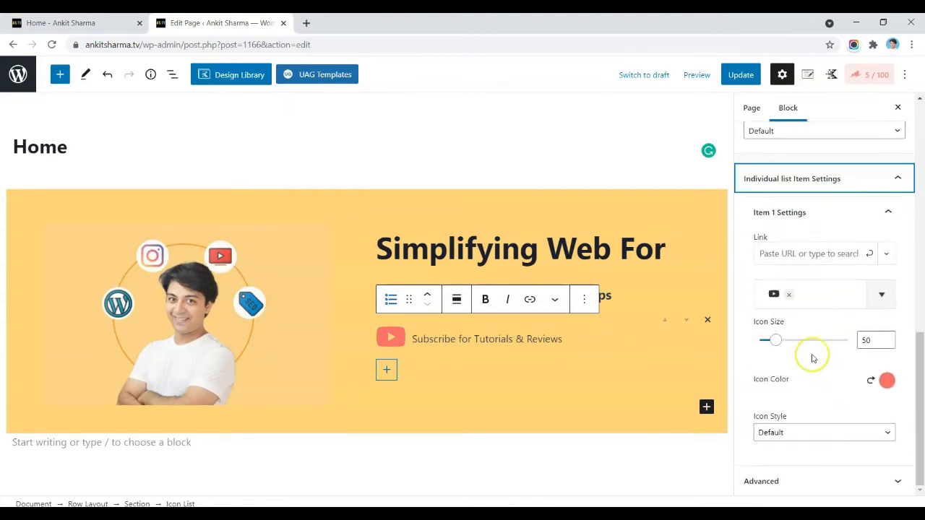
pyautogui.click(791, 257)
pyautogui.hotkey('ctrl', 'v')
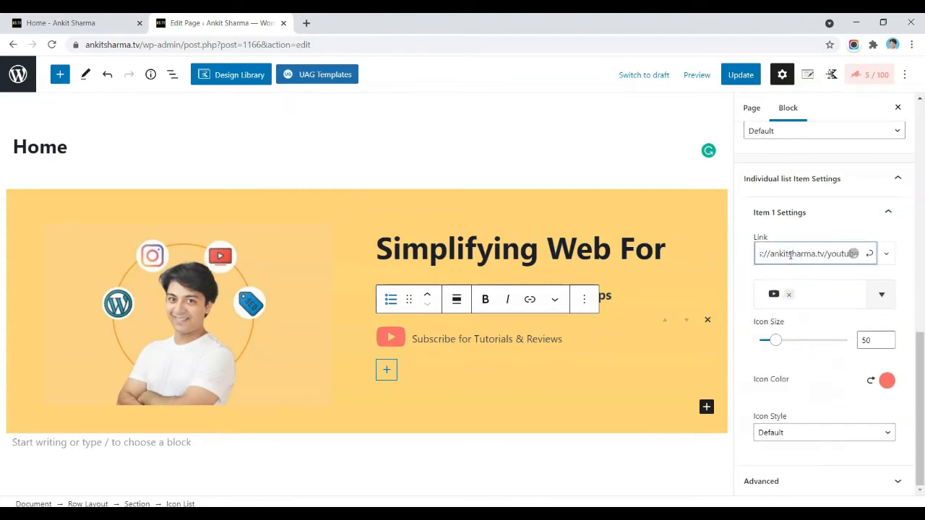
pyautogui.click(870, 254)
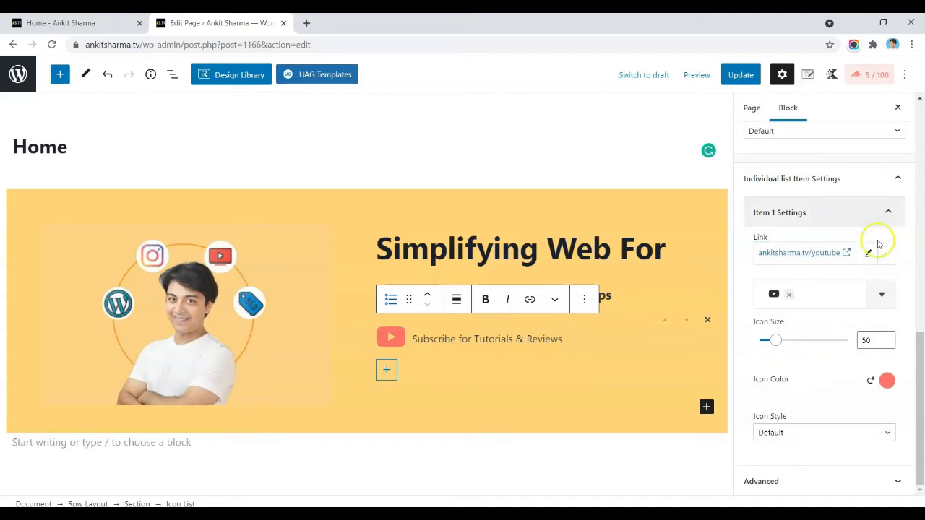
pyautogui.click(886, 253)
pyautogui.click(766, 279)
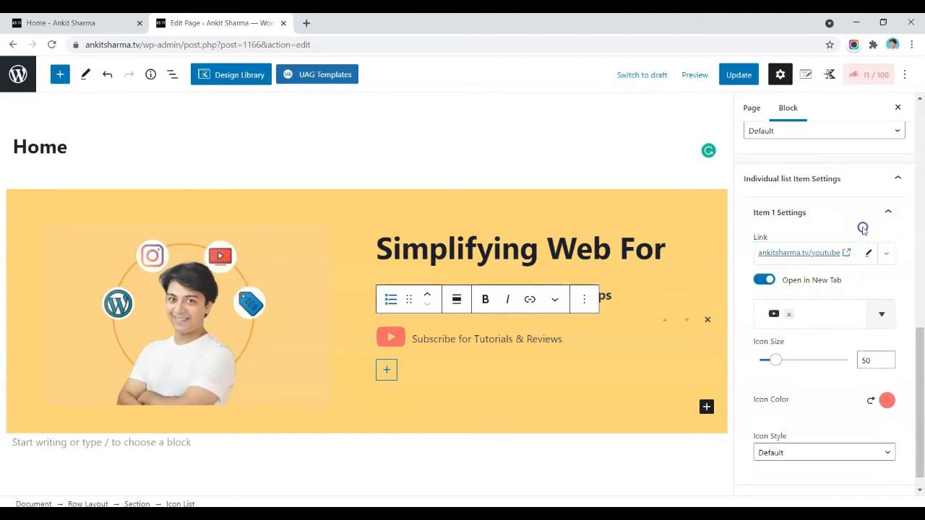
# Step: Update the page and view the live homepage in a new browser tab
pyautogui.click(738, 74)
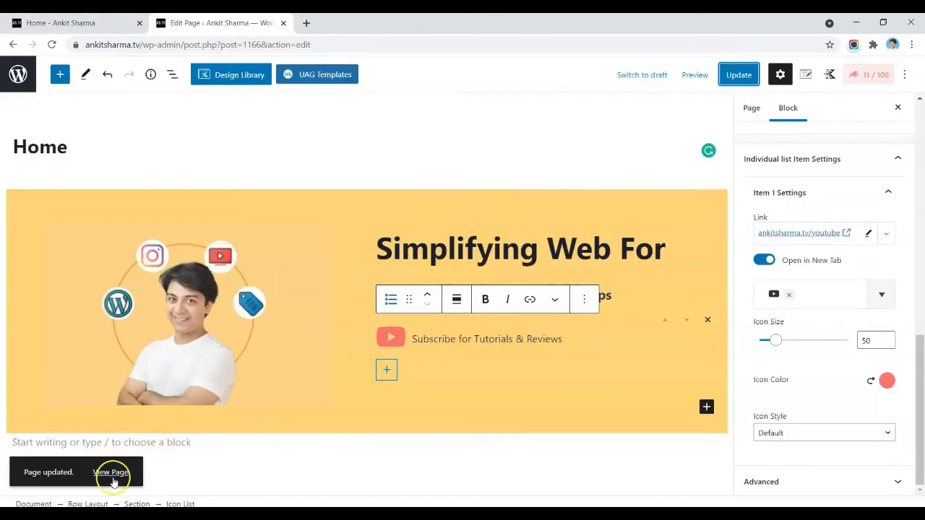
pyautogui.rightClick(114, 474)
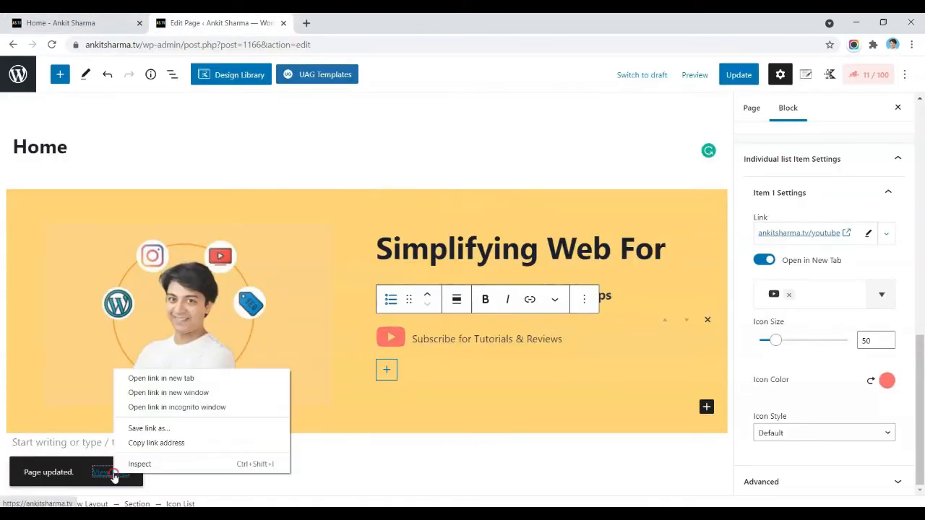
pyautogui.click(150, 382)
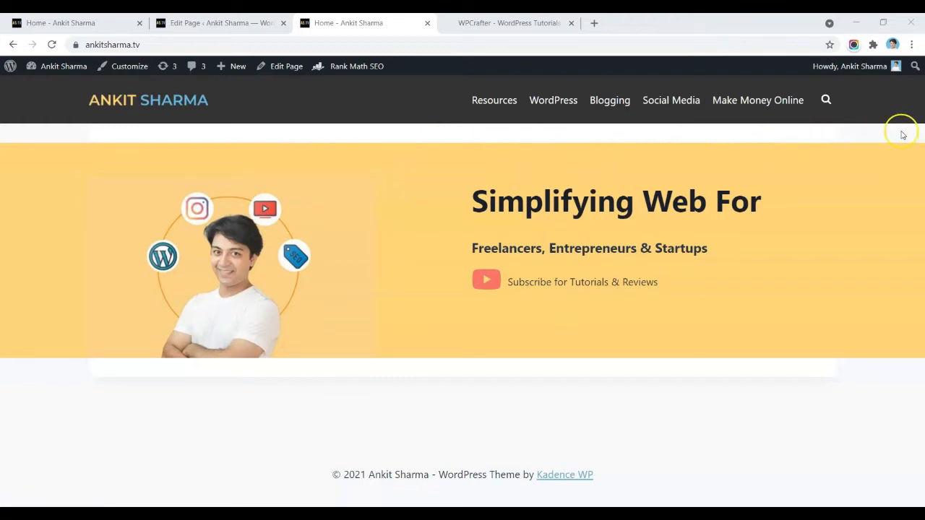
# Step: Set Single Post Boxed Spacing to 0 rem in the theme's general layout settings and publish the change
pyautogui.click(129, 65)
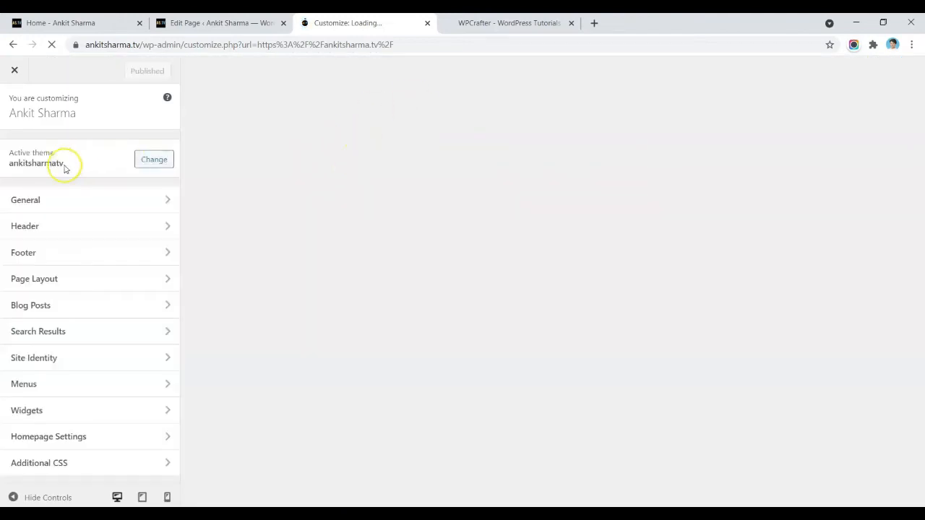
pyautogui.click(31, 198)
pyautogui.click(39, 148)
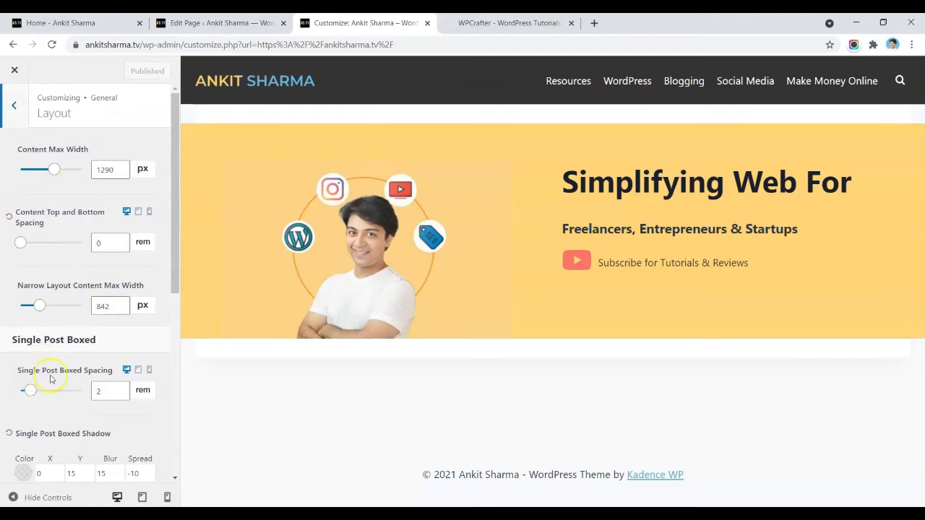
pyautogui.click(107, 389)
pyautogui.press('BackSpace')
pyautogui.write('0')
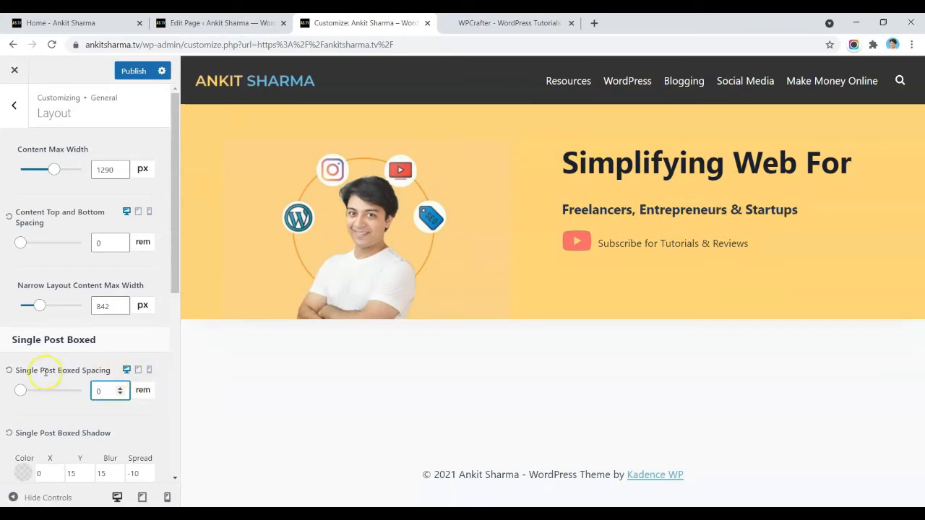
pyautogui.scroll(-2, 58, 384)
pyautogui.click(133, 71)
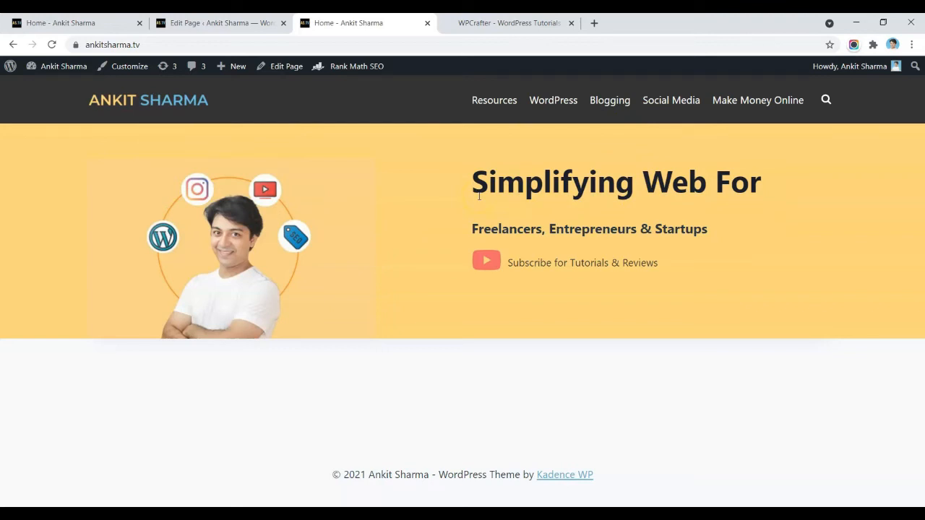
# Step: Start customizing the new site and inspect the "Simplifying Web For" heading's styling on the old homepage
pyautogui.moveTo(478, 186); pyautogui.dragTo(594, 184)
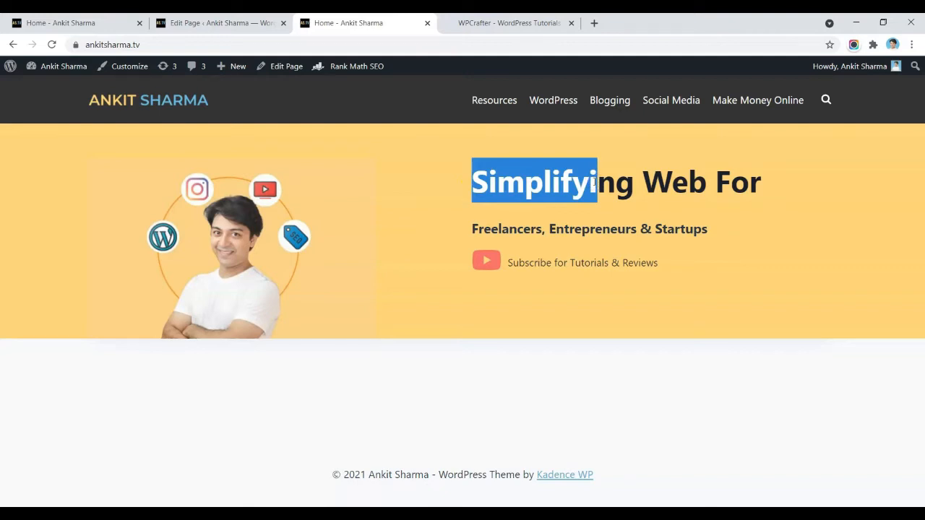
pyautogui.click(553, 182)
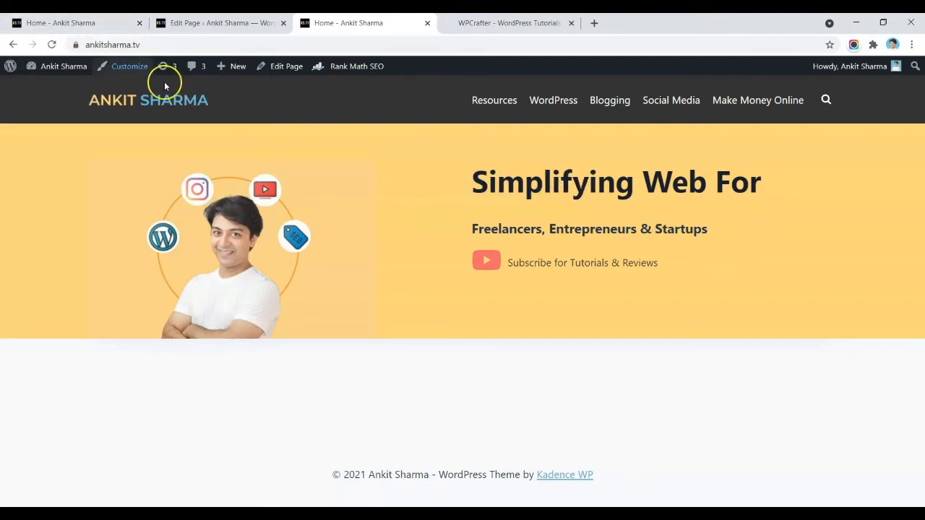
pyautogui.click(144, 72)
pyautogui.click(97, 23)
pyautogui.rightClick(512, 173)
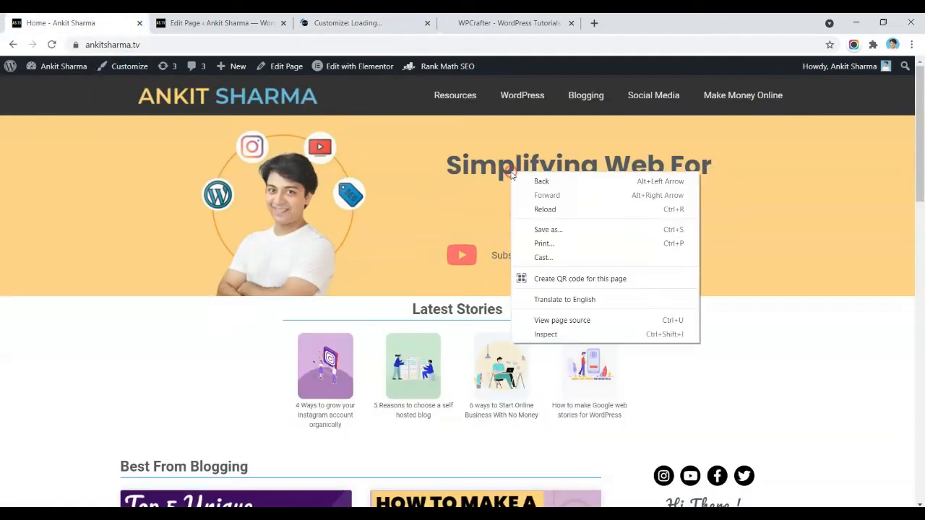
pyautogui.click(546, 334)
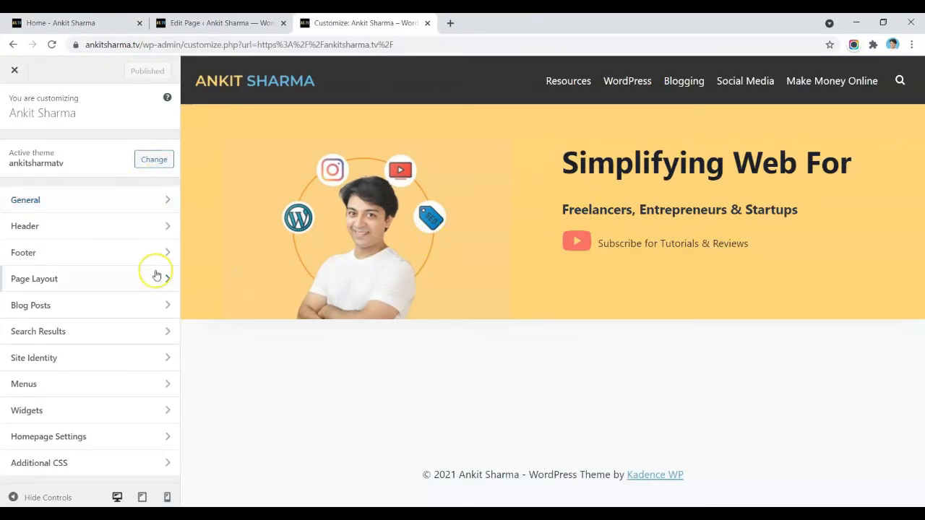
# Step: Set the third color of the theme's global palette to hex 54595F
pyautogui.click(98, 209)
pyautogui.click(91, 203)
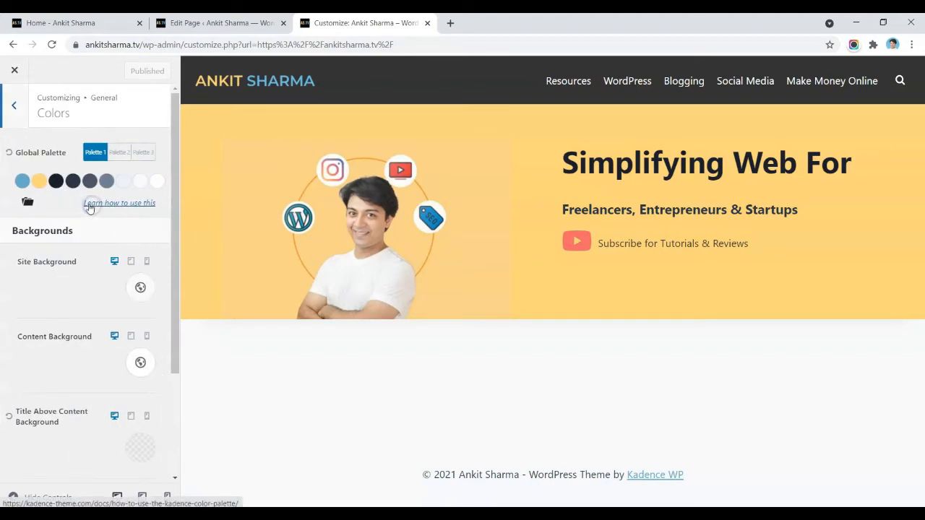
pyautogui.click(56, 181)
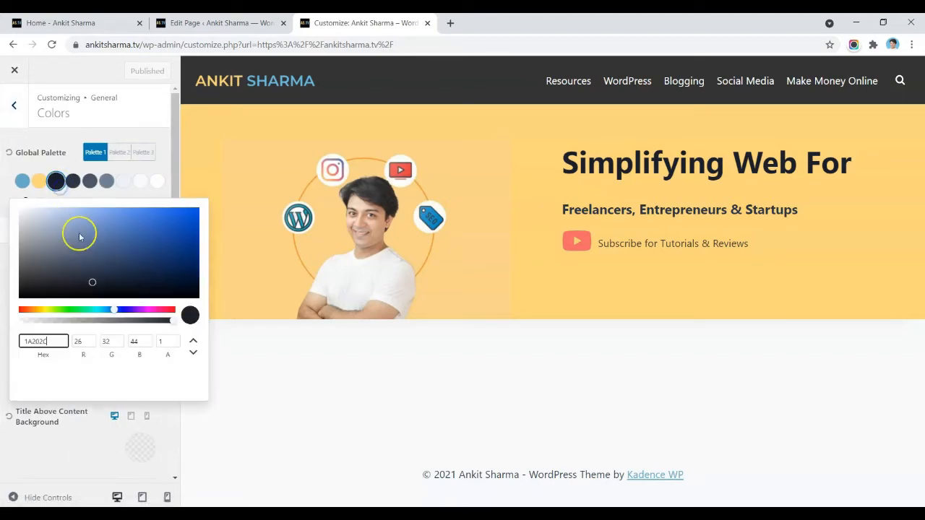
pyautogui.write('54595F')
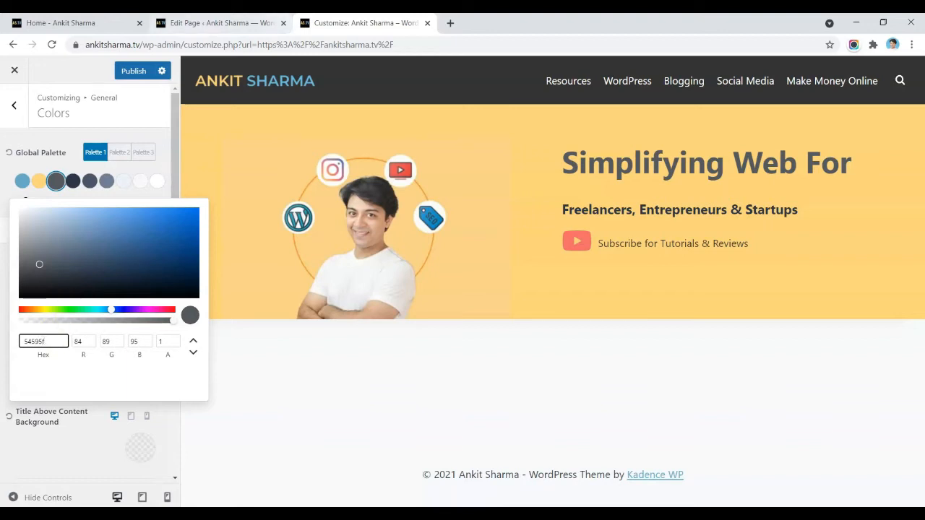
# Step: Check the font colors assigned to the H1 and H2 headings in the theme's general typography settings
pyautogui.click(14, 105)
pyautogui.click(64, 251)
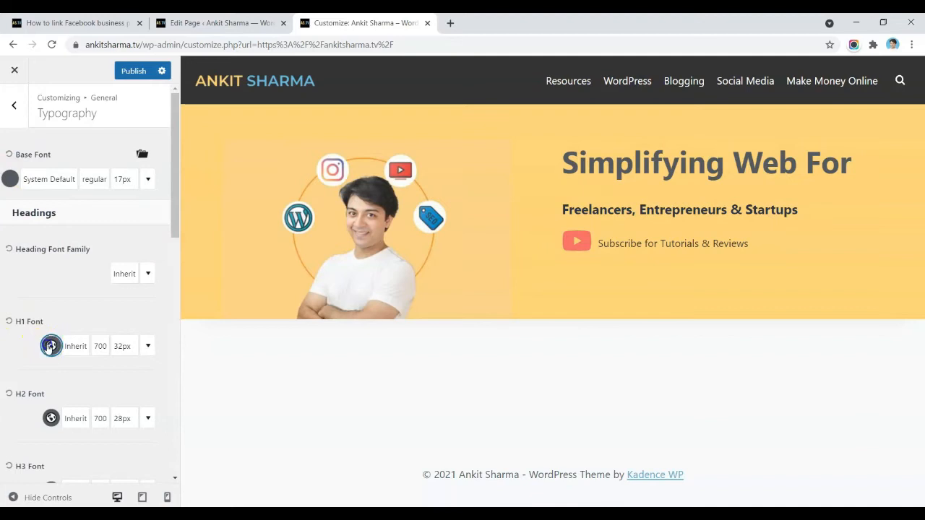
pyautogui.click(49, 346)
pyautogui.click(4, 363)
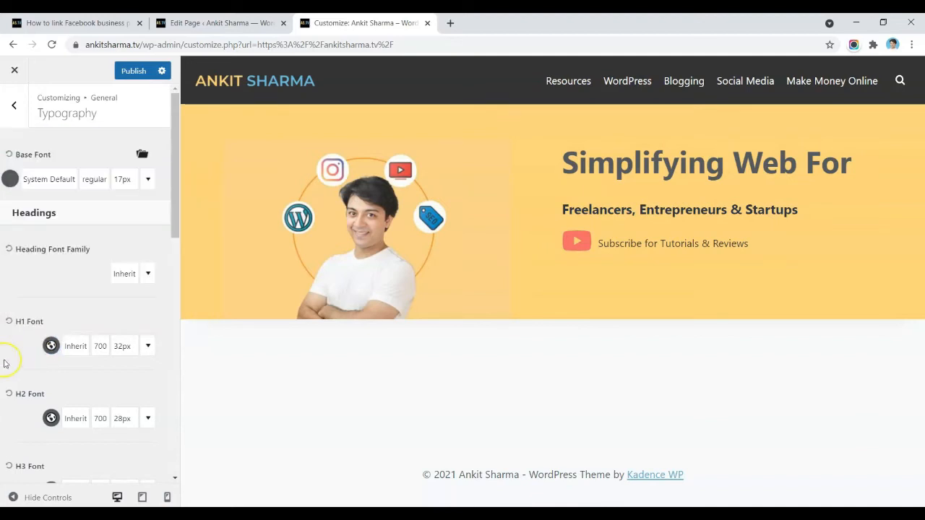
pyautogui.click(48, 348)
pyautogui.scroll(-2, 14, 375)
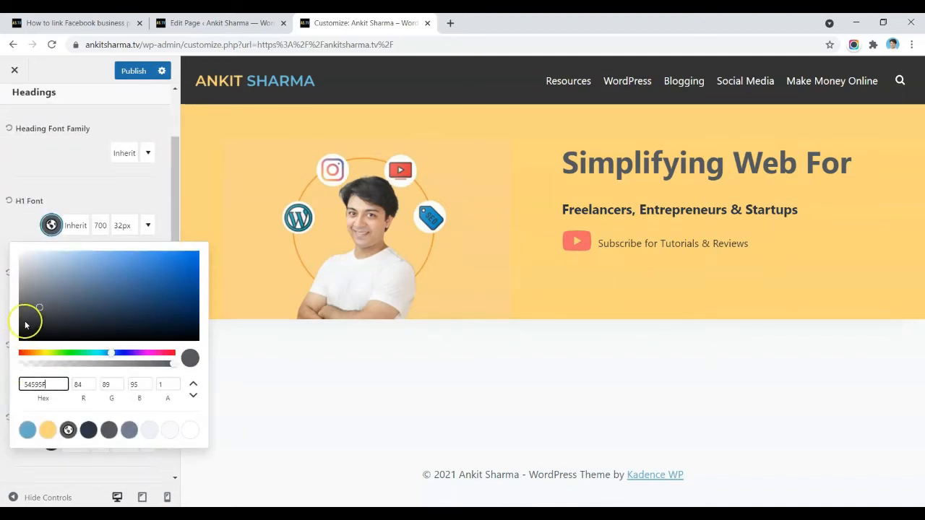
pyautogui.click(20, 314)
pyautogui.click(52, 299)
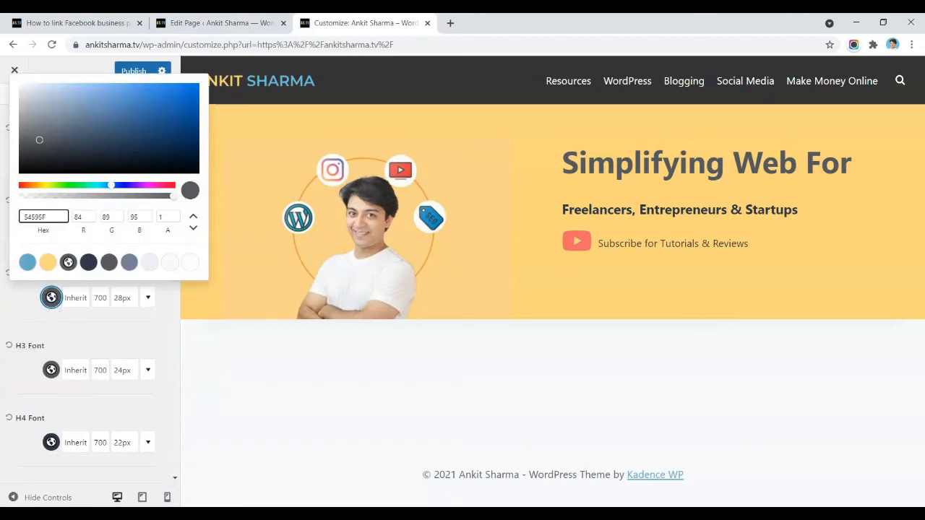
pyautogui.click(20, 368)
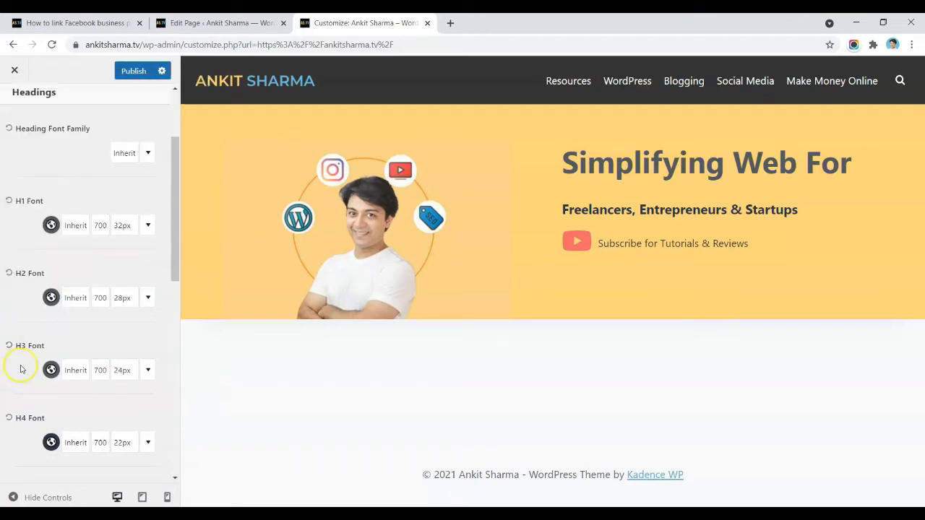
# Step: Set the H4 font color to the third global palette color and publish the change
pyautogui.click(52, 443)
pyautogui.click(4, 329)
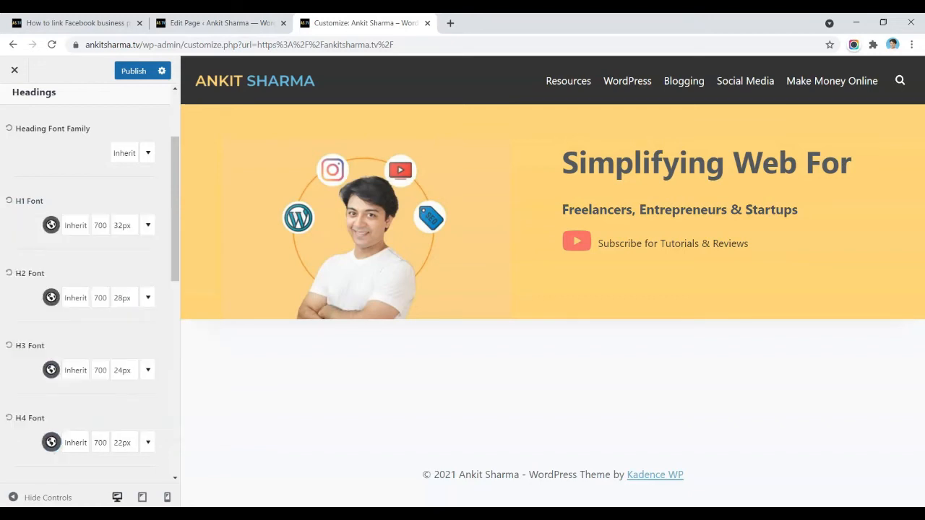
pyautogui.scroll(-4, 73, 311)
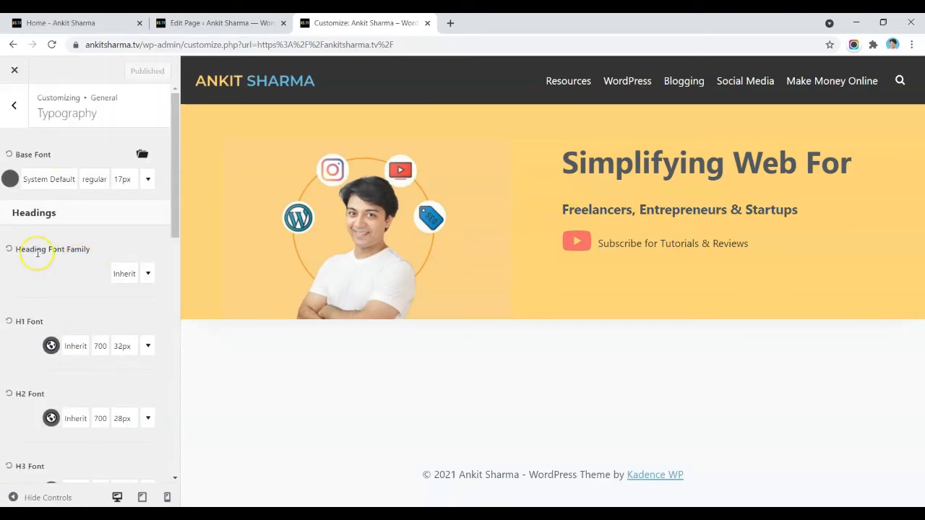
# Step: Set the theme's heading font family to Poppins and publish the change
pyautogui.click(123, 272)
pyautogui.write('pop')
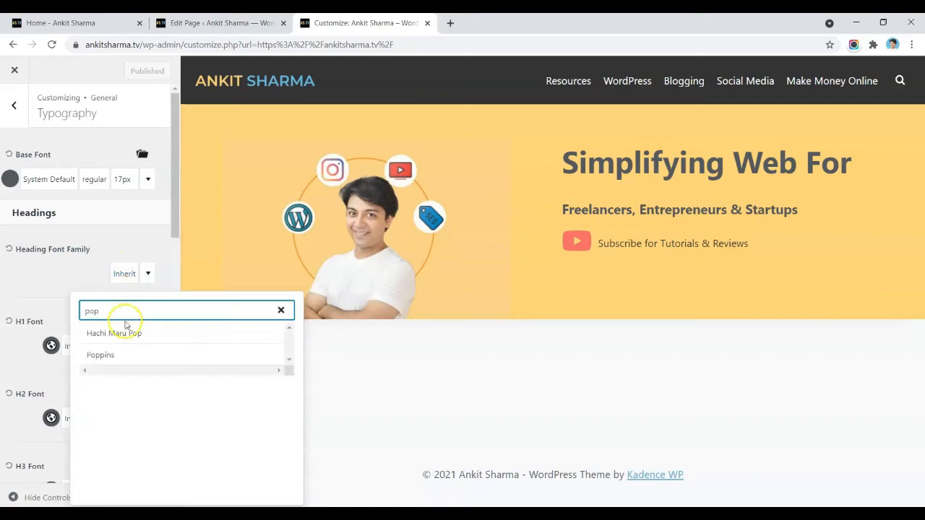
pyautogui.click(112, 356)
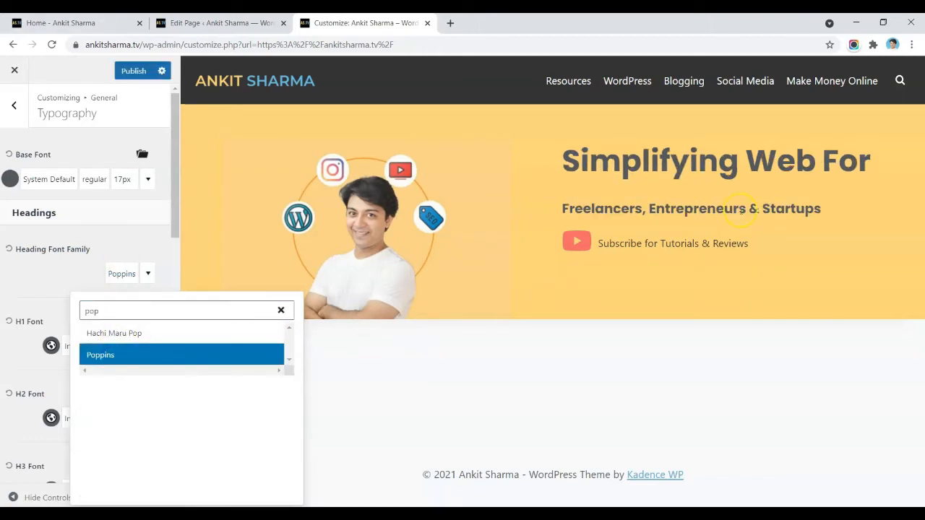
pyautogui.scroll(-7, 76, 314)
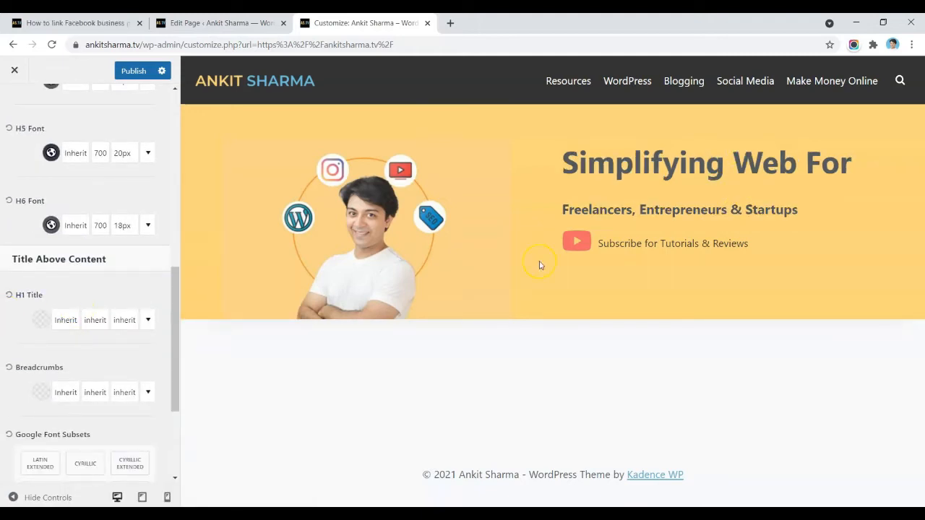
pyautogui.click(136, 70)
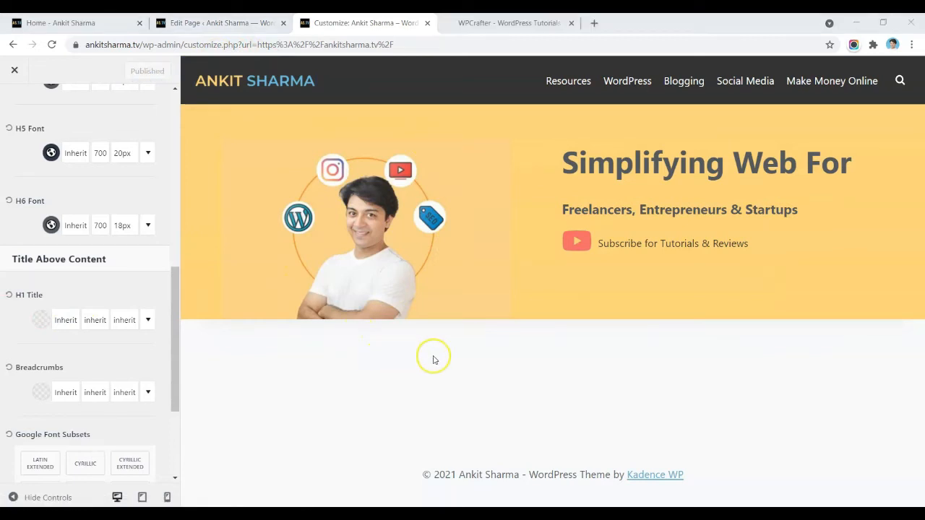
# Step: In the homepage editor, add an Advanced Heading block reading "Latest Posts" below the hero section
pyautogui.click(217, 23)
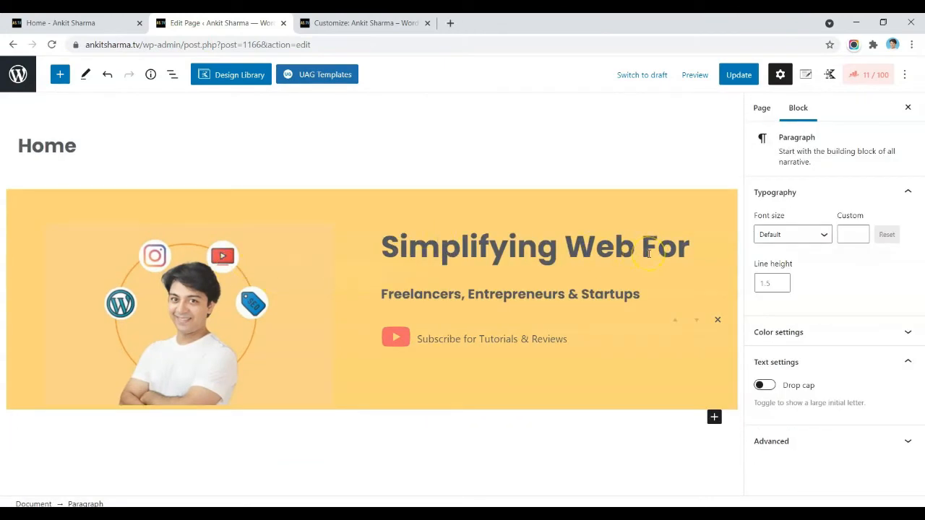
pyautogui.click(133, 470)
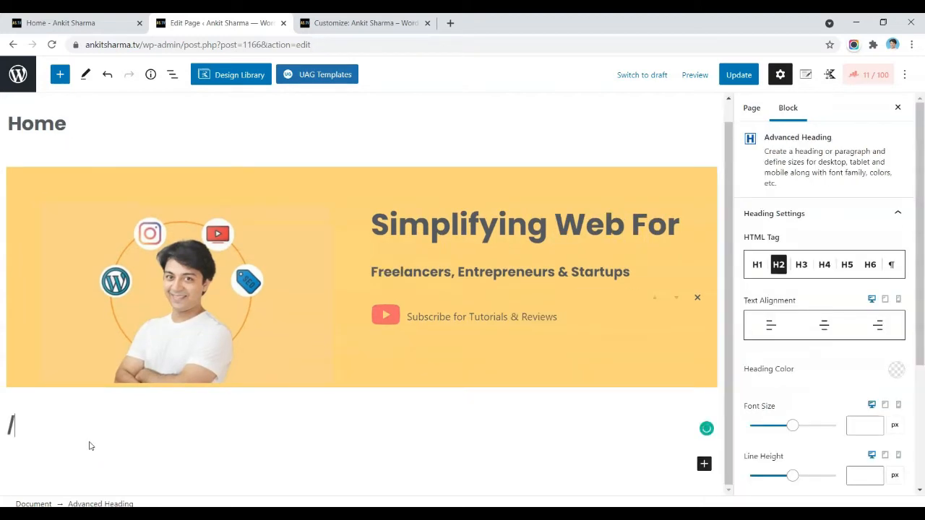
pyautogui.click(168, 431)
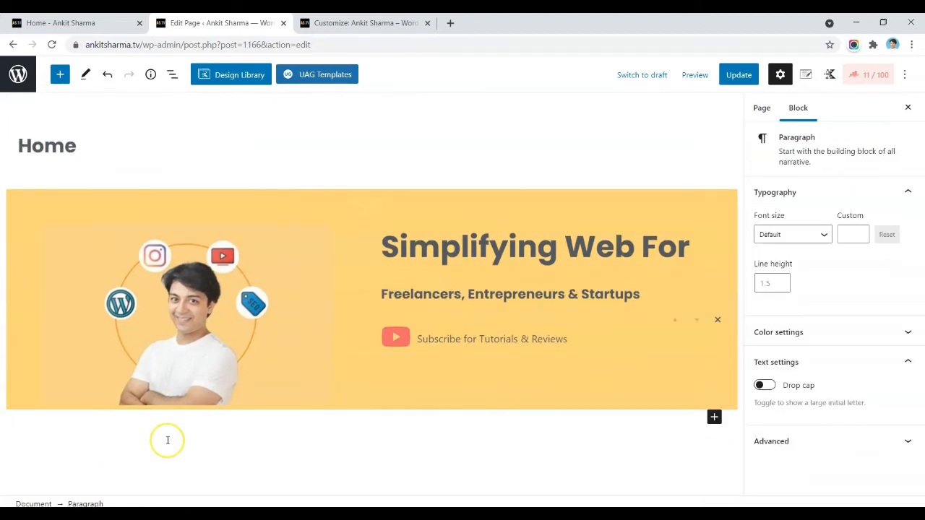
pyautogui.click(167, 443)
pyautogui.write('/ad')
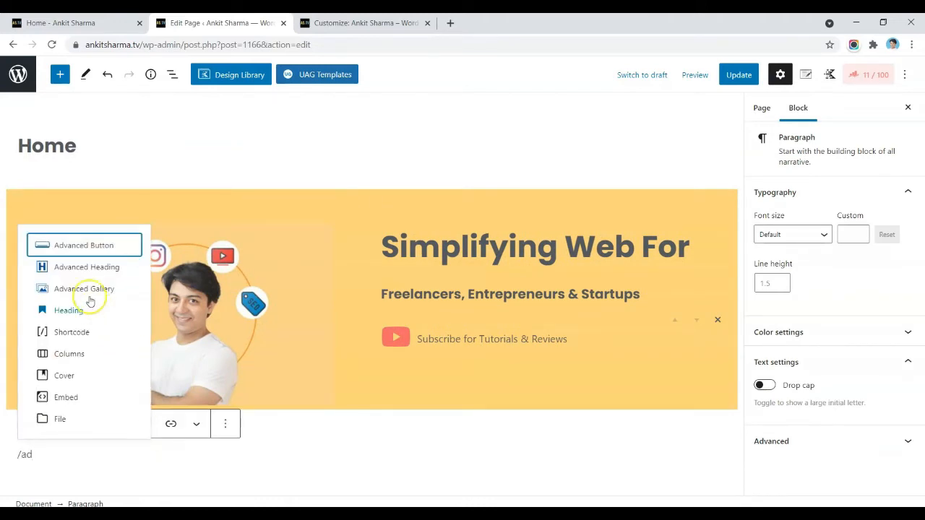
pyautogui.click(77, 268)
pyautogui.write('Latest Posts')
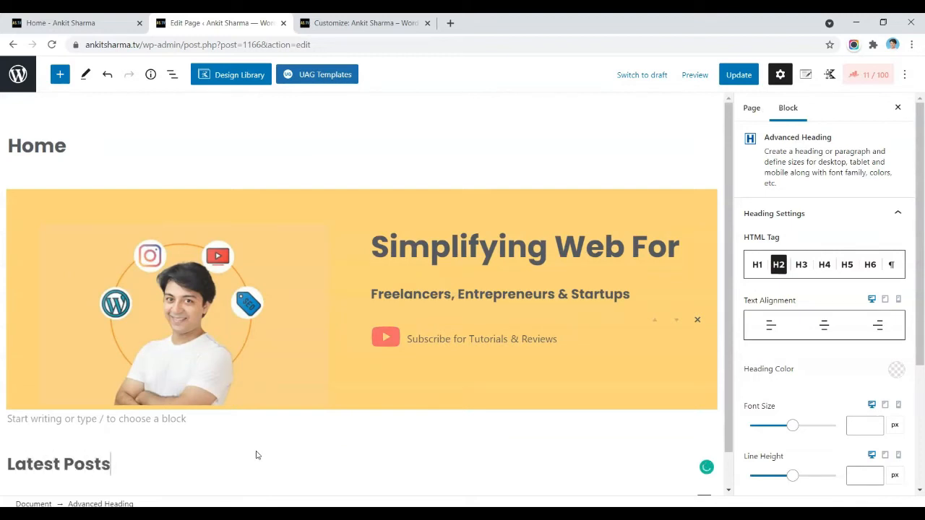
# Step: Insert a Post Grid block directly below the "Latest Posts" heading
pyautogui.press('Return')
pyautogui.write('/')
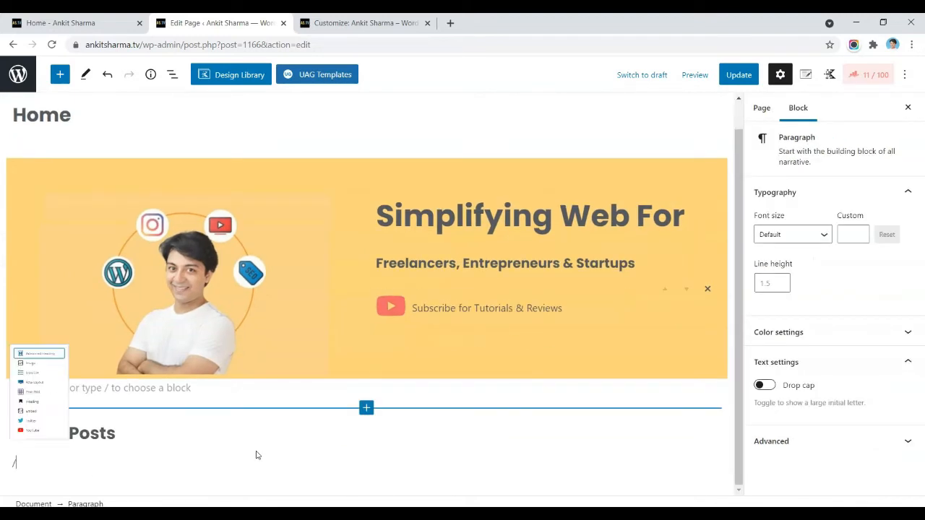
pyautogui.write('post')
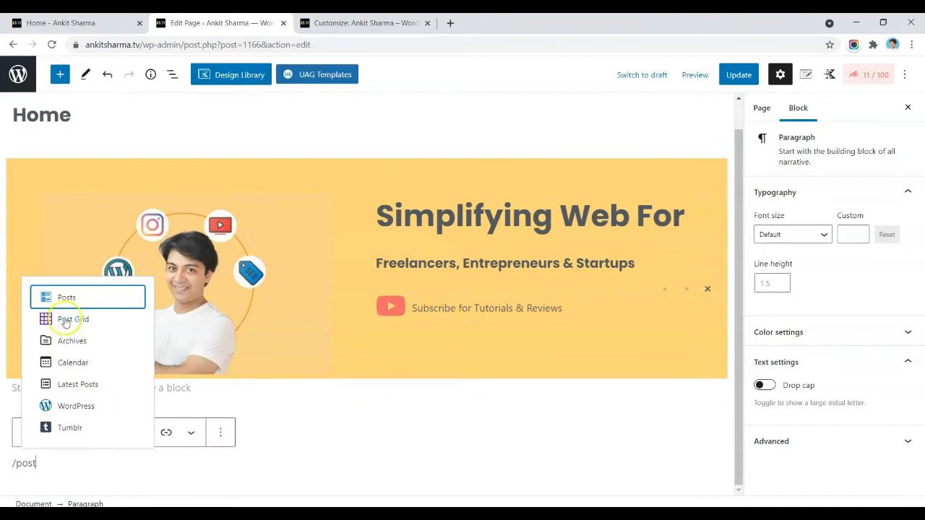
pyautogui.click(66, 320)
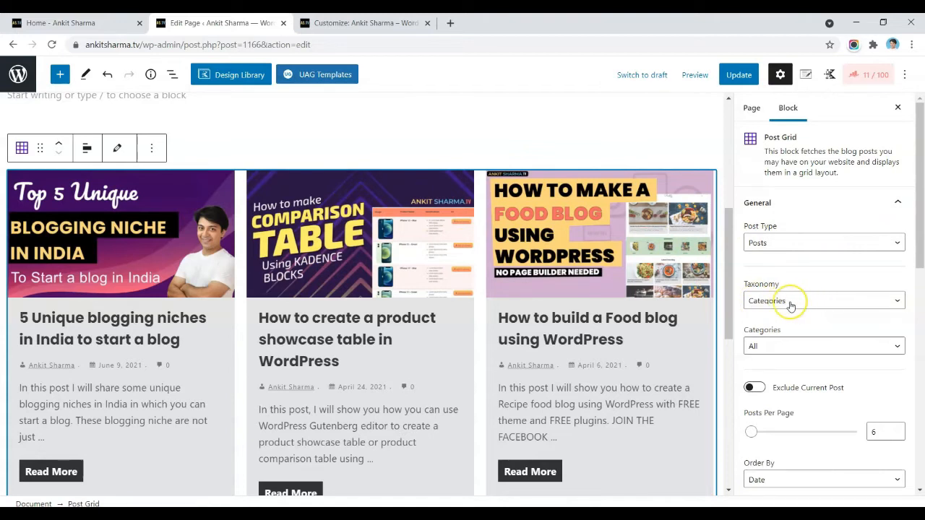
# Step: Review the post grid's general settings and turn off its Read More link
pyautogui.scroll(-3, 805, 357)
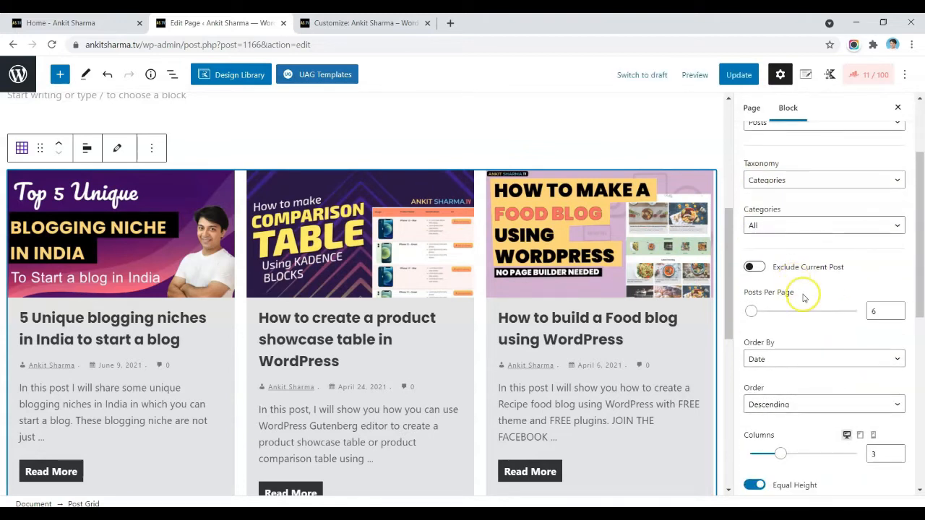
pyautogui.scroll(-1, 799, 300)
pyautogui.scroll(-1, 803, 318)
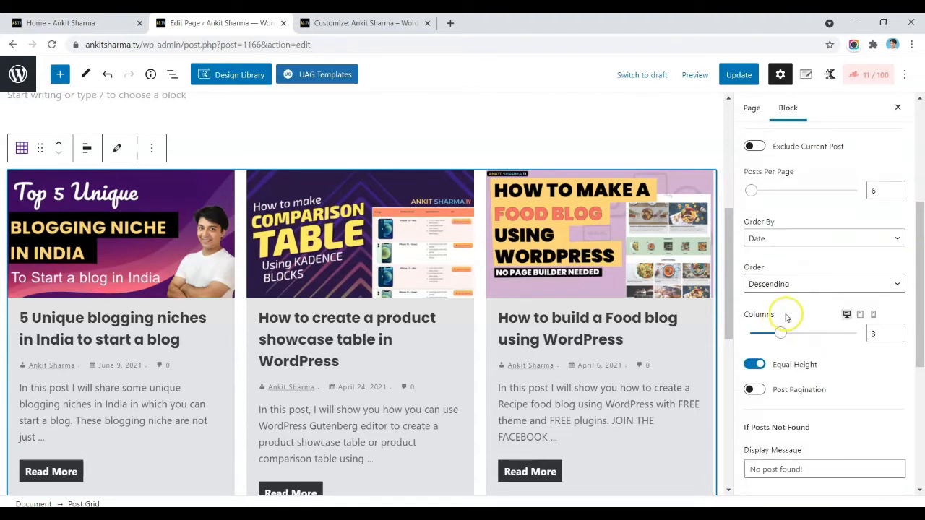
pyautogui.scroll(-3, 786, 311)
pyautogui.scroll(-2, 779, 304)
pyautogui.click(773, 365)
pyautogui.scroll(-2, 771, 333)
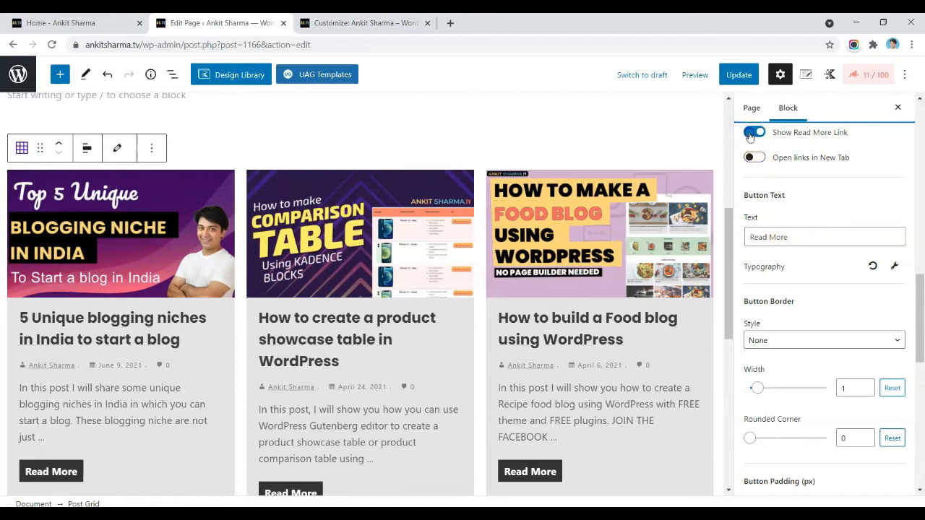
# Step: Hide the author, date, comment and excerpt in the post grid's content, leaving the title shown
pyautogui.scroll(7, 854, 293)
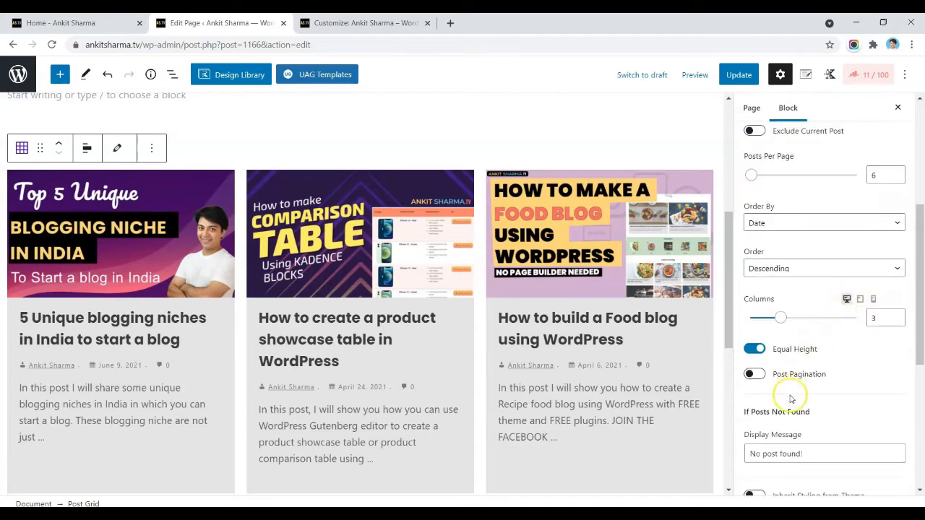
pyautogui.scroll(1, 825, 358)
pyautogui.scroll(-5, 791, 355)
pyautogui.click(792, 353)
pyautogui.click(766, 300)
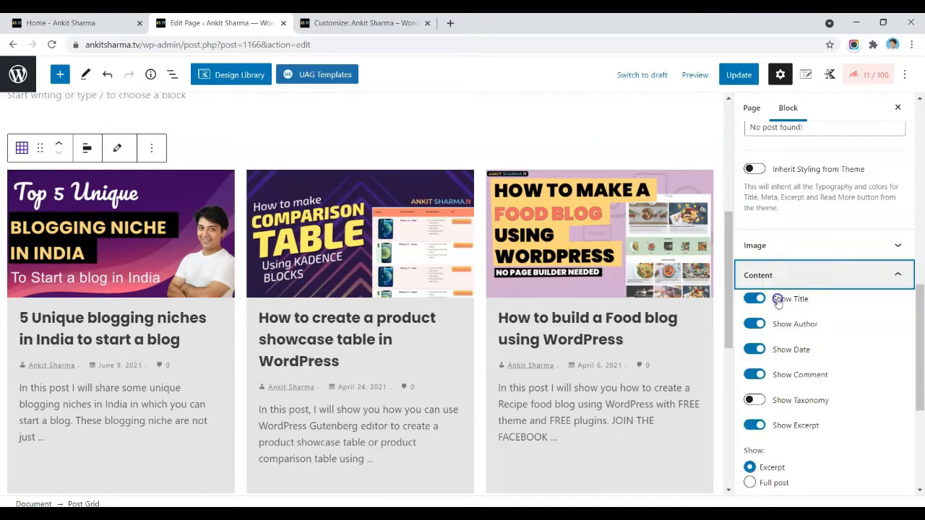
pyautogui.click(756, 318)
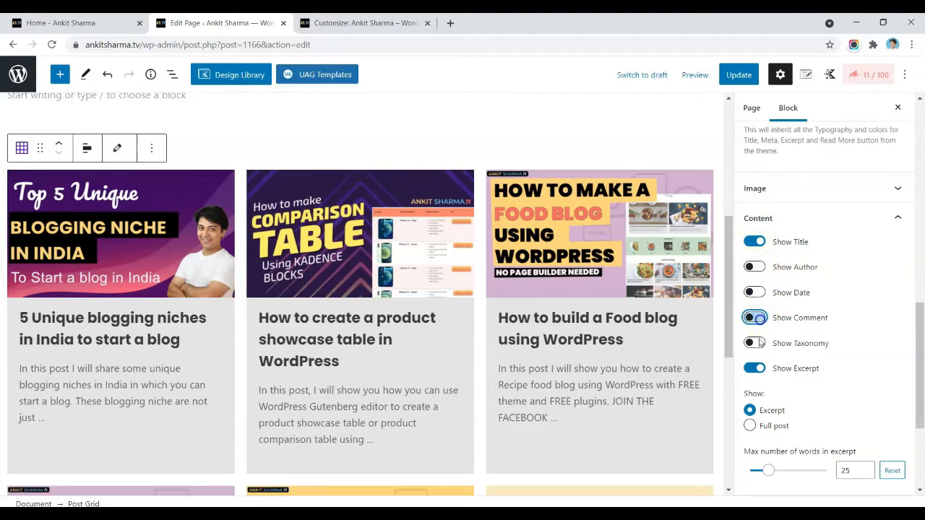
pyautogui.click(756, 369)
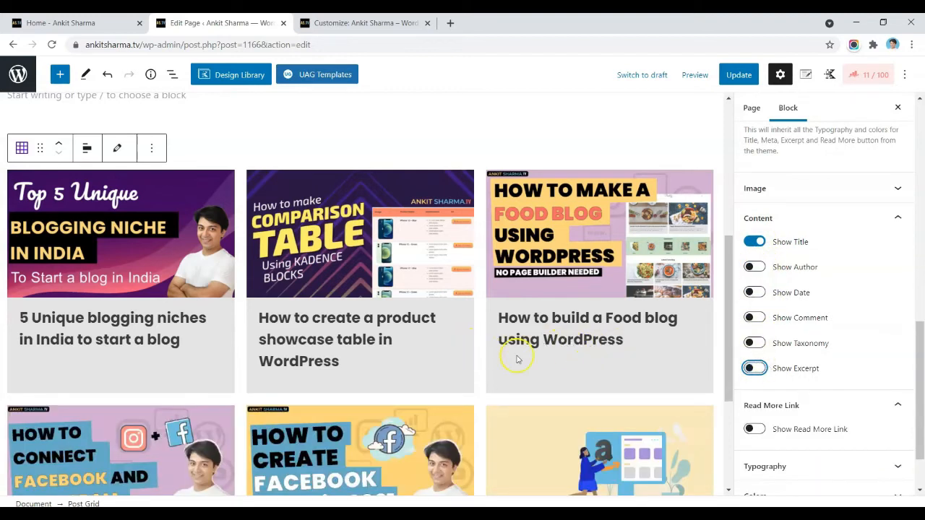
# Step: Set the post grid's title font size to 20 px and clear its blog background color
pyautogui.scroll(-2, 845, 282)
pyautogui.click(779, 382)
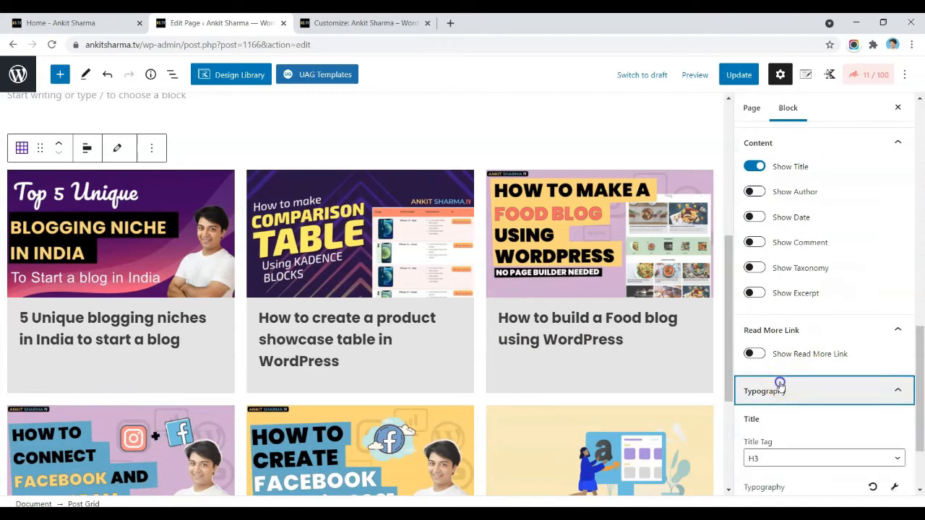
pyautogui.scroll(-2, 831, 397)
pyautogui.click(894, 379)
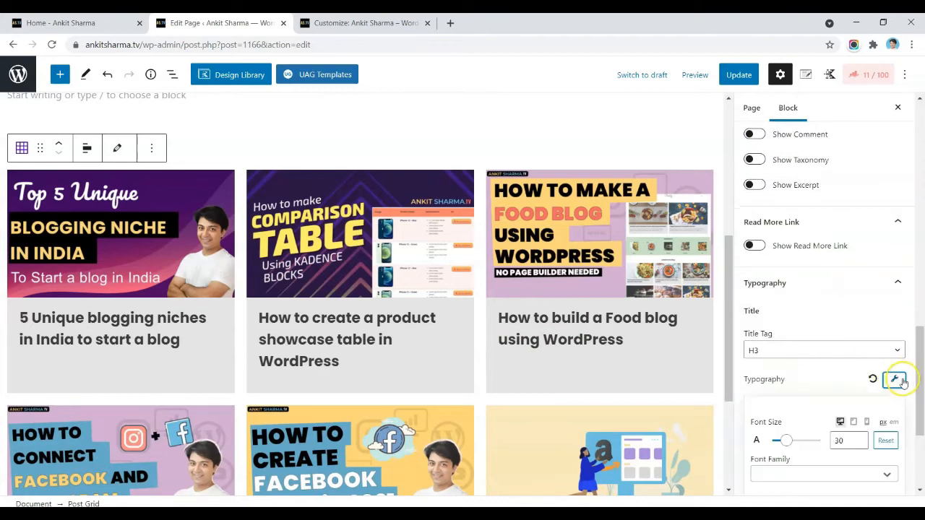
pyautogui.click(841, 440)
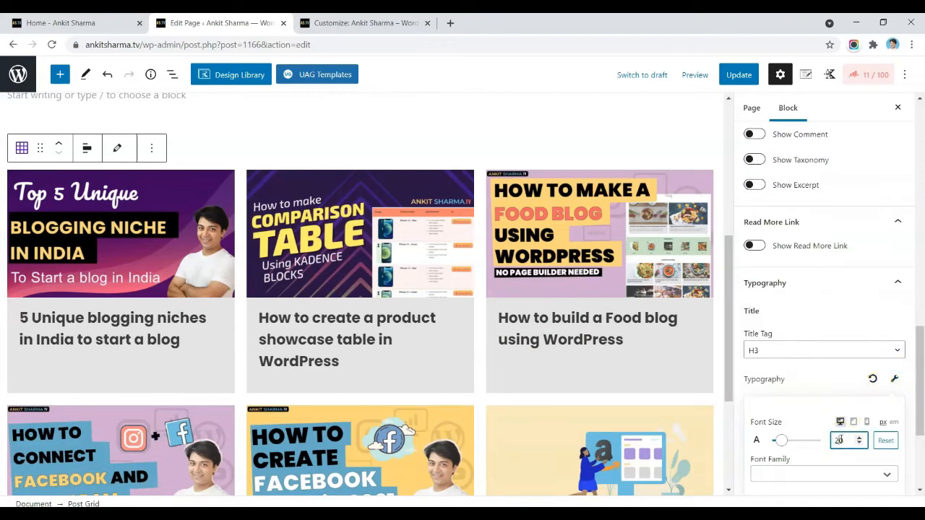
pyautogui.write('20')
pyautogui.scroll(-4, 822, 332)
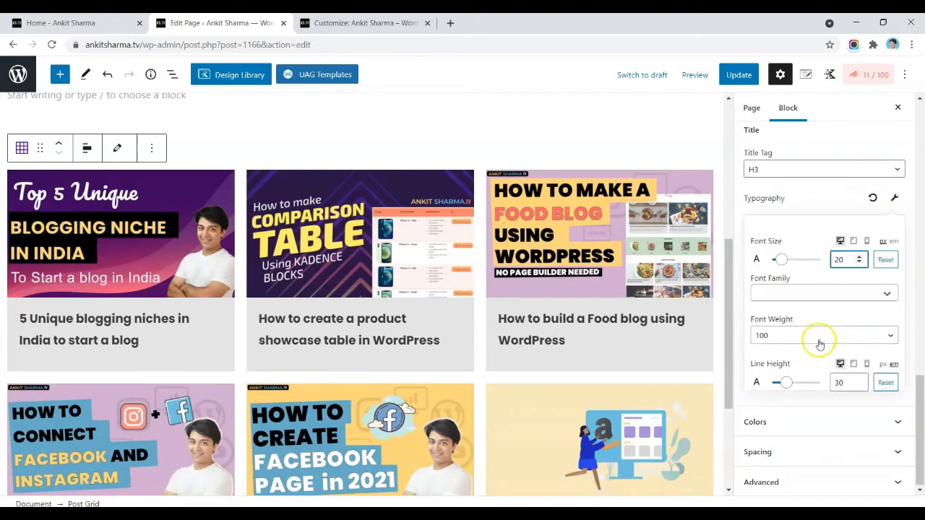
pyautogui.click(785, 423)
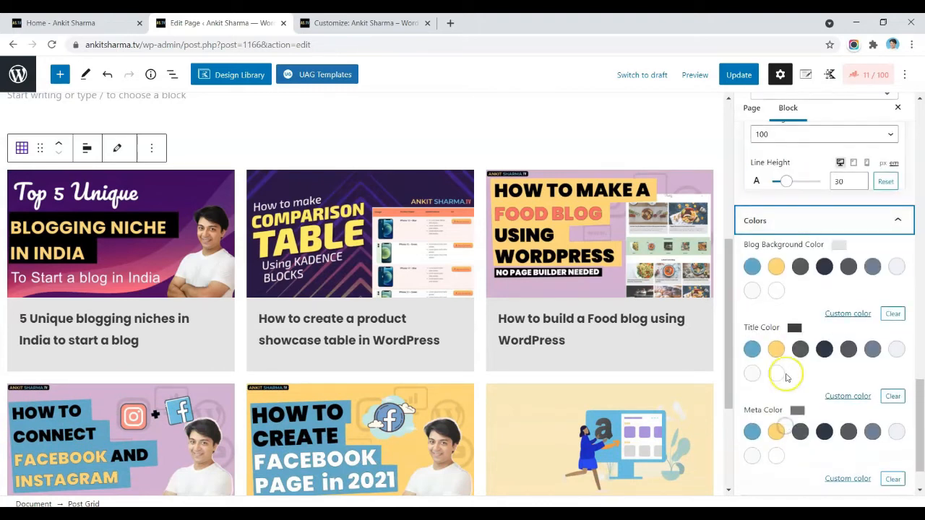
pyautogui.click(892, 313)
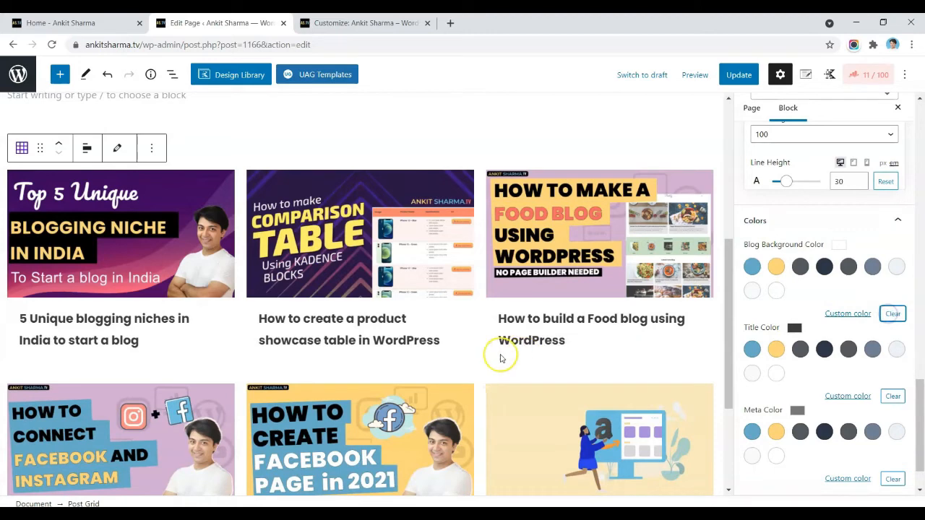
# Step: Limit the post grid to 3 posts per page and update the page
pyautogui.scroll(-1, 832, 373)
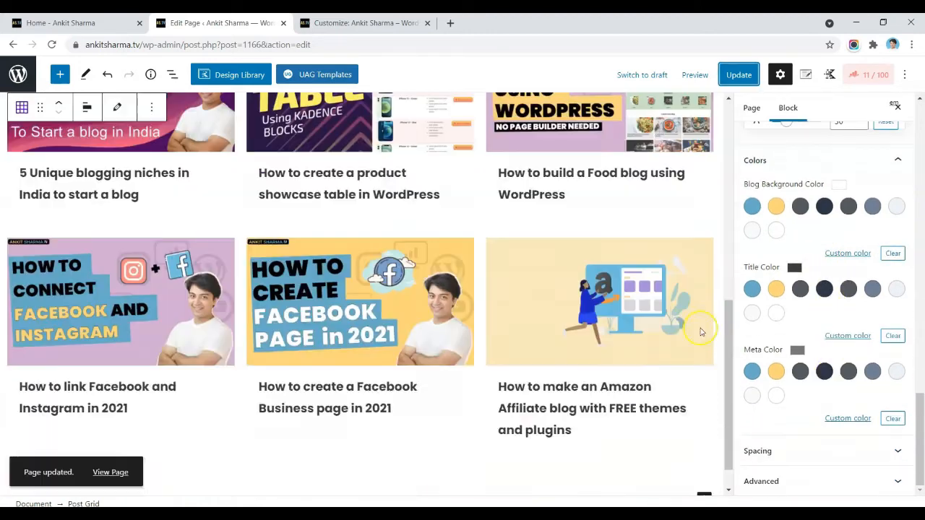
pyautogui.scroll(2, 700, 332)
pyautogui.scroll(-3, 441, 330)
pyautogui.scroll(8, 802, 331)
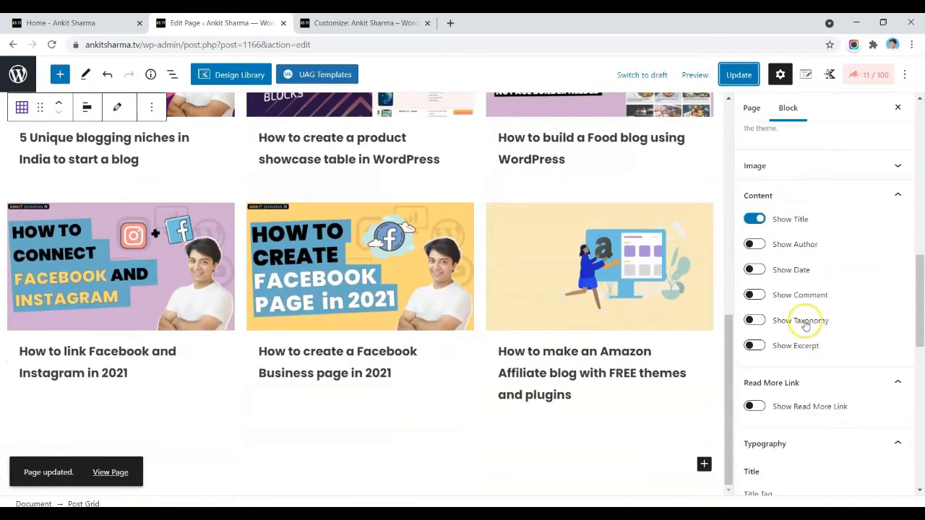
pyautogui.scroll(10, 805, 326)
pyautogui.click(883, 456)
pyautogui.doubleClick(877, 313)
pyautogui.write('3')
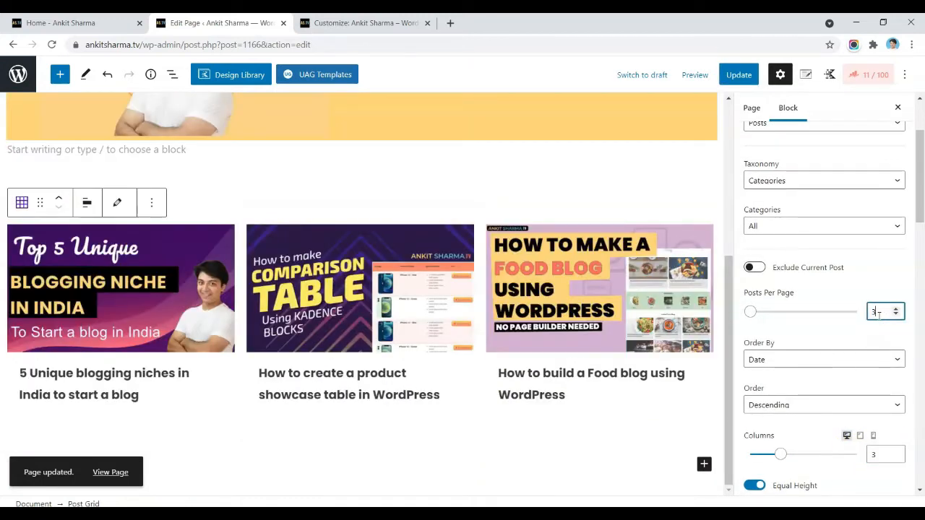
pyautogui.click(739, 74)
# Step: Add a "Latest Posts" text block below the post grid, transform it to an Advanced Heading and retitle it "Latest from Wordpress"
pyautogui.click(182, 461)
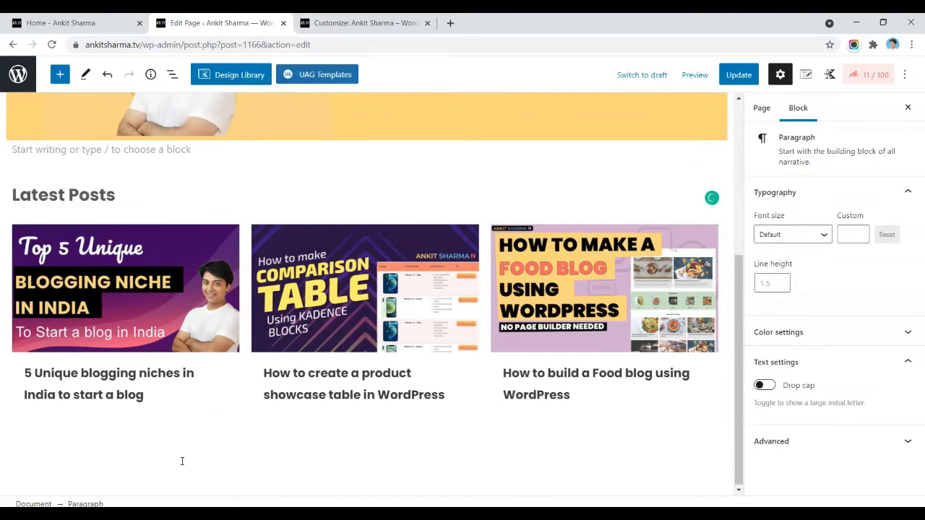
pyautogui.click(46, 464)
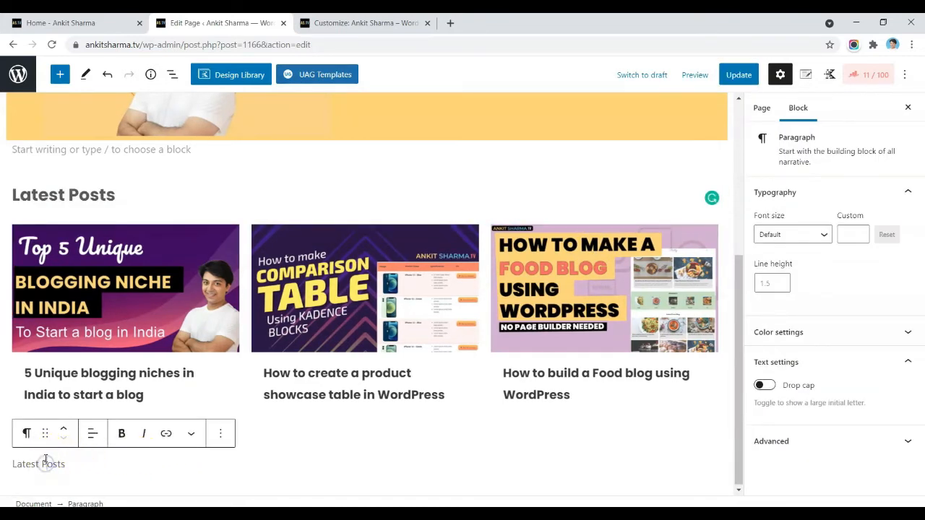
pyautogui.click(26, 433)
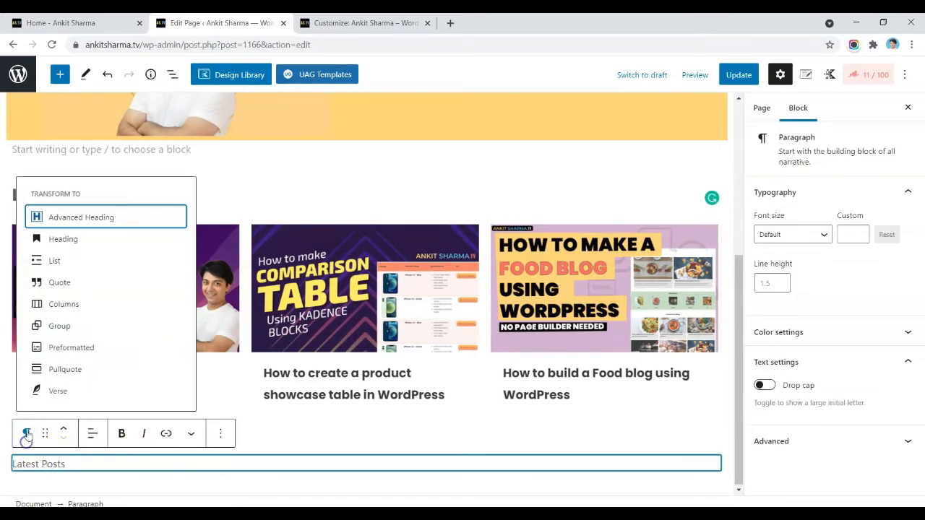
pyautogui.click(48, 219)
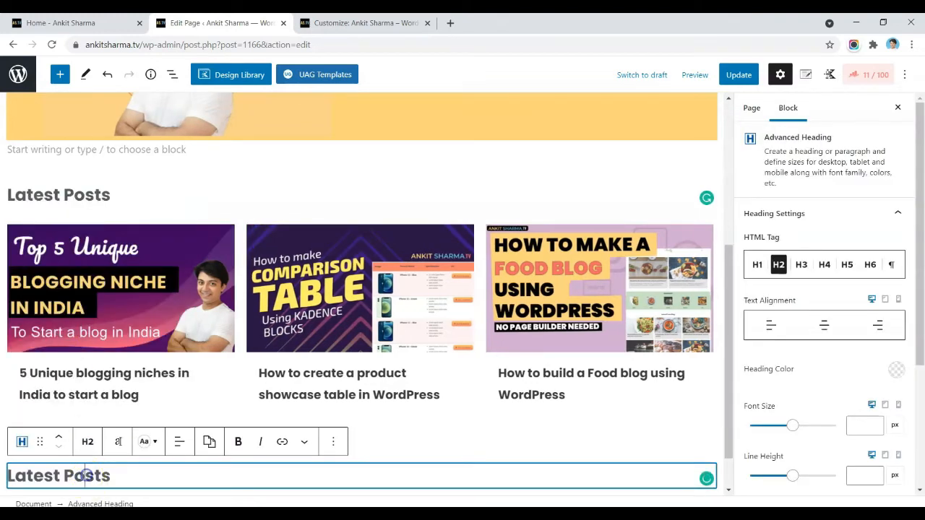
pyautogui.moveTo(89, 475); pyautogui.dragTo(17, 474)
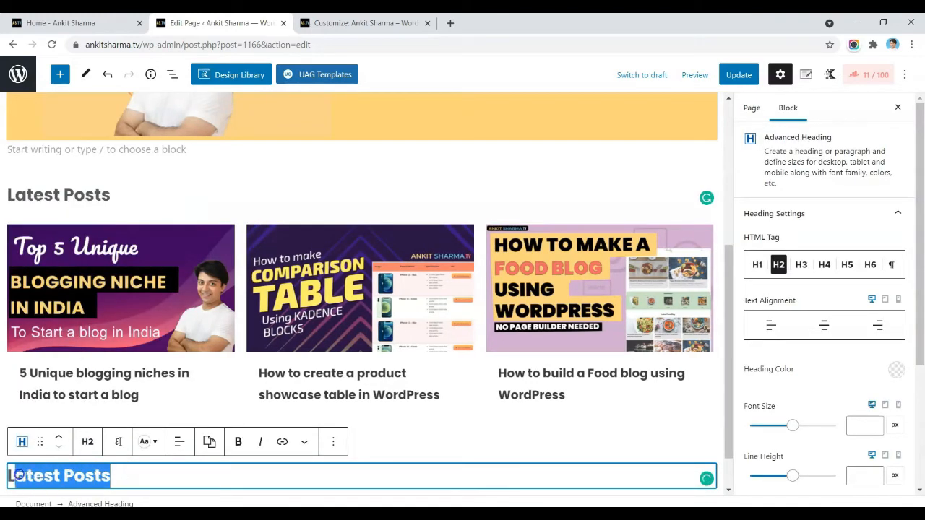
pyautogui.write('La')
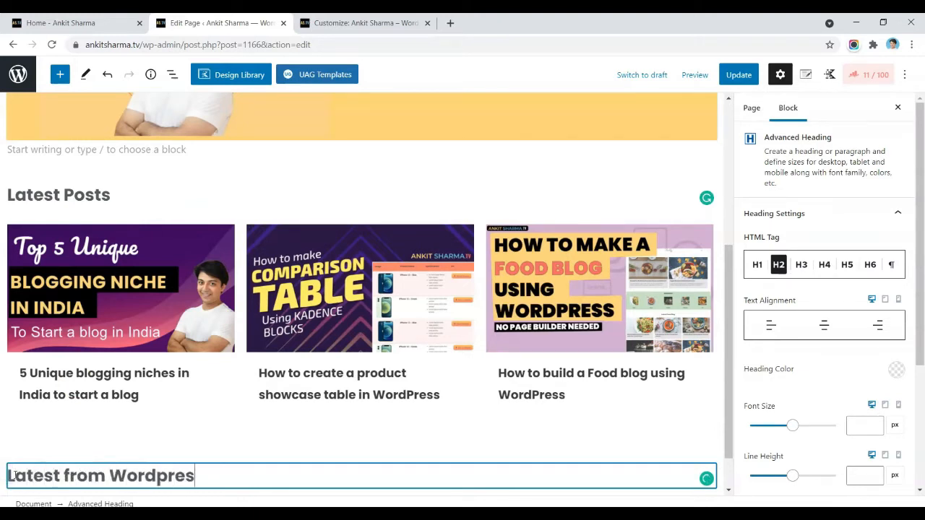
# Step: Retitle the heading above the post grid "Latest from Wordpress" and the one below it "Latest from Social media"
pyautogui.press('Return')
pyautogui.write('/po')
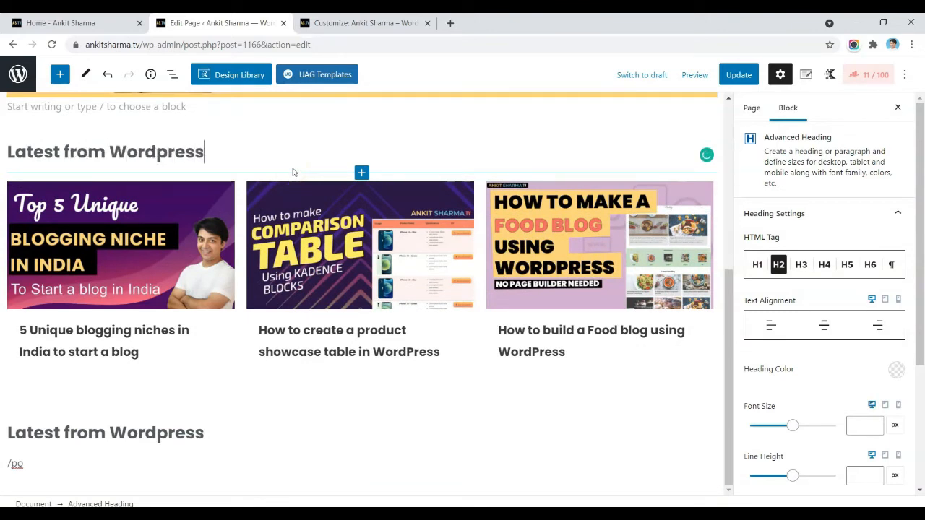
pyautogui.click(221, 457)
pyautogui.doubleClick(175, 436)
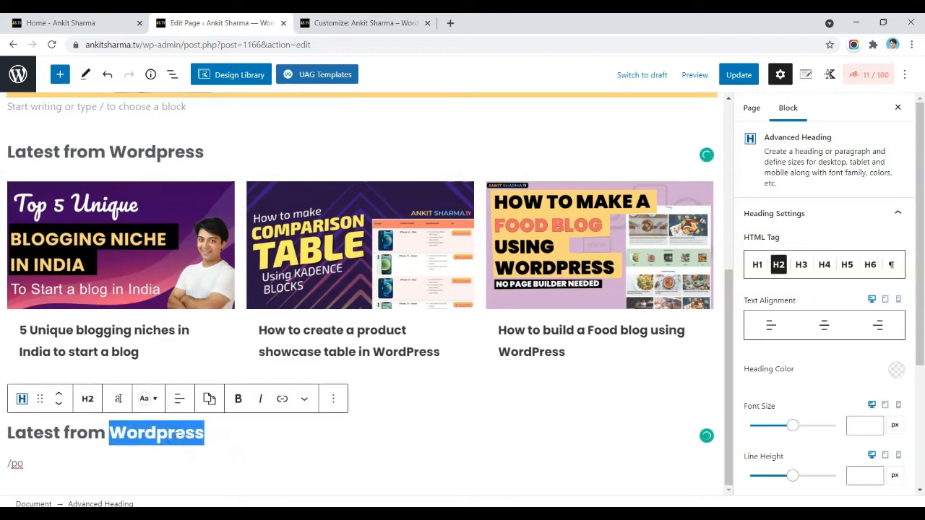
pyautogui.write('Social media')
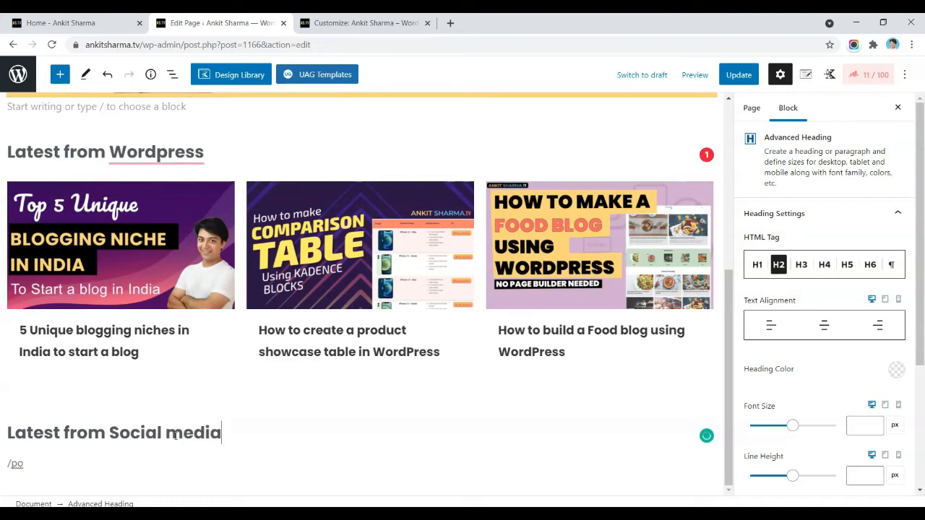
# Step: Restrict the first post grid to posts from the WordPress category
pyautogui.click(226, 217)
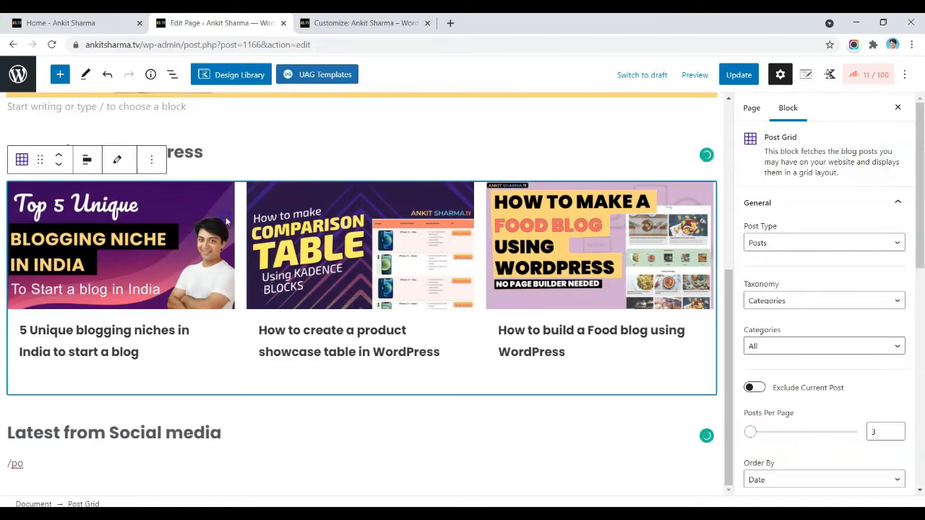
pyautogui.click(761, 311)
pyautogui.click(778, 346)
pyautogui.click(774, 443)
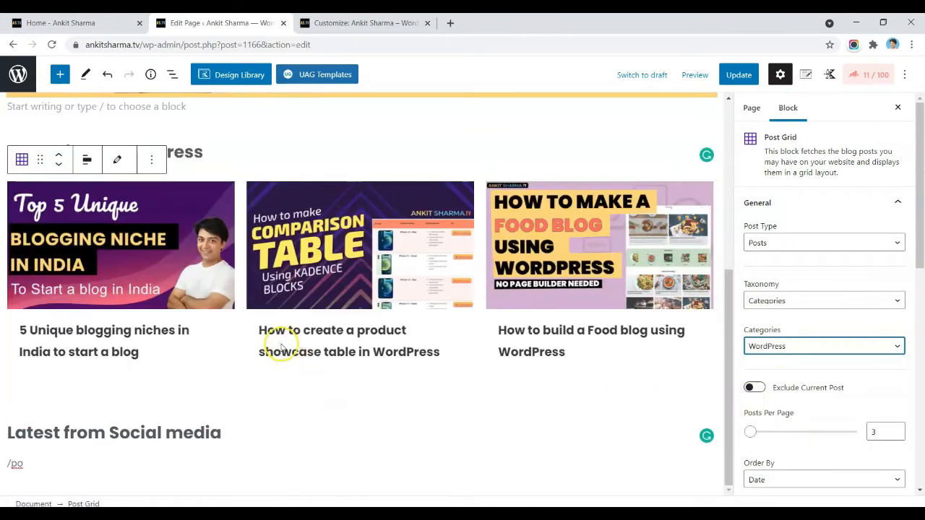
# Step: Copy the WordPress post grid and paste it directly below the "Latest from Social media" heading
pyautogui.click(151, 159)
pyautogui.click(156, 222)
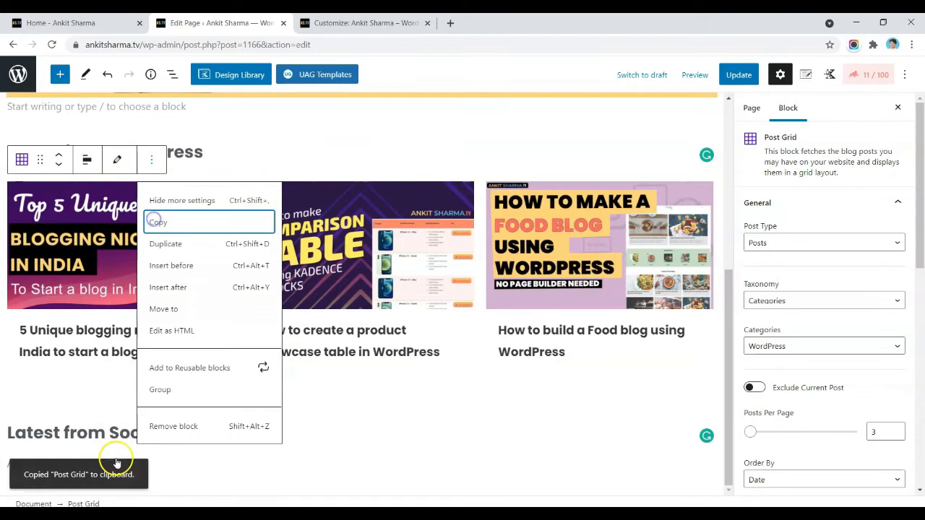
pyautogui.click(86, 436)
pyautogui.press('Return')
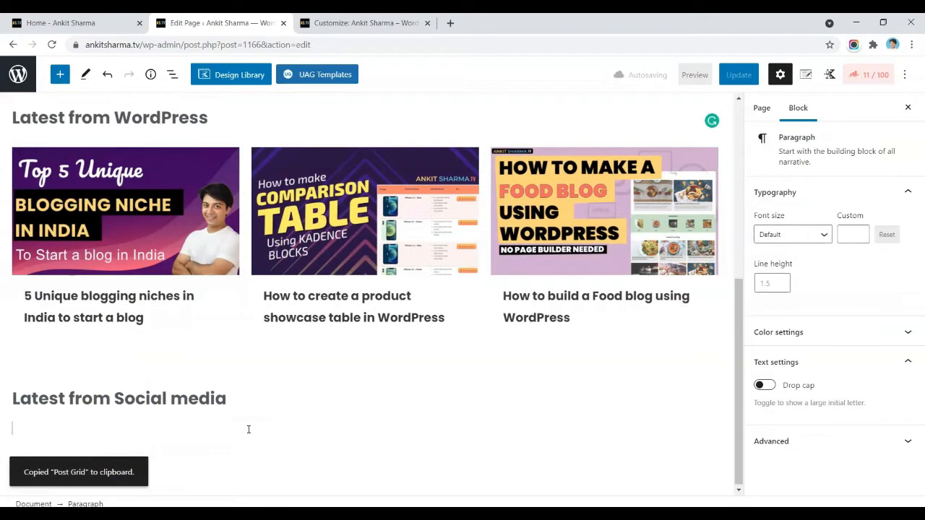
pyautogui.hotkey('ctrl', 'v')
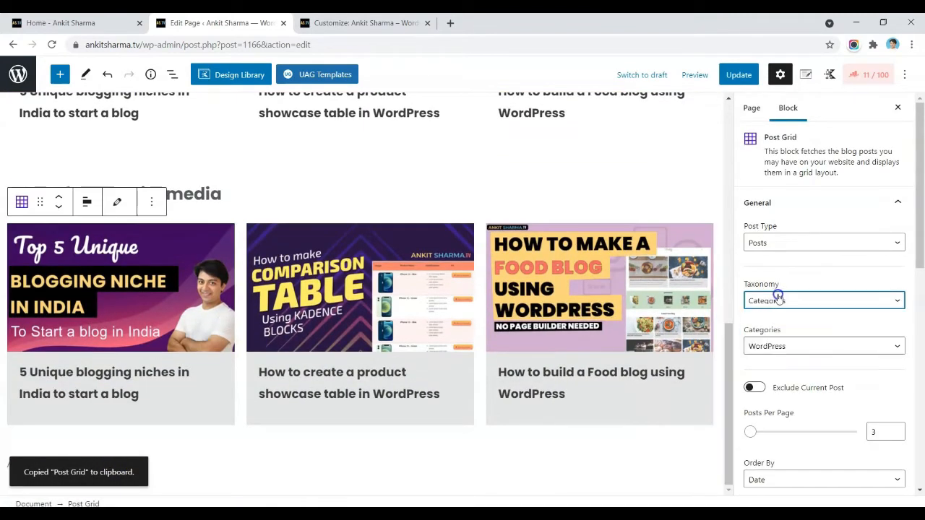
# Step: Set the pasted grid's category to Social Media, clear its blog background color and update the page
pyautogui.click(777, 346)
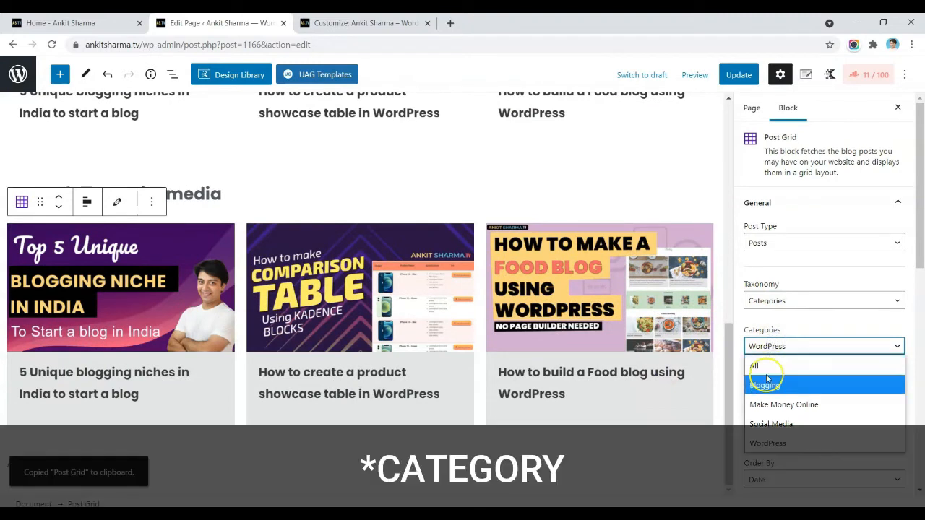
pyautogui.click(771, 423)
pyautogui.scroll(-2, 820, 354)
pyautogui.scroll(-10, 820, 359)
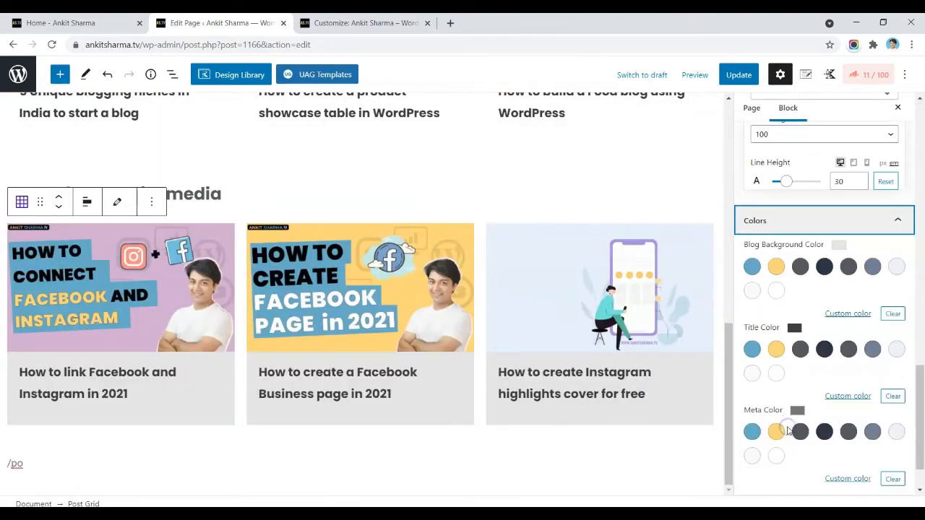
pyautogui.click(893, 314)
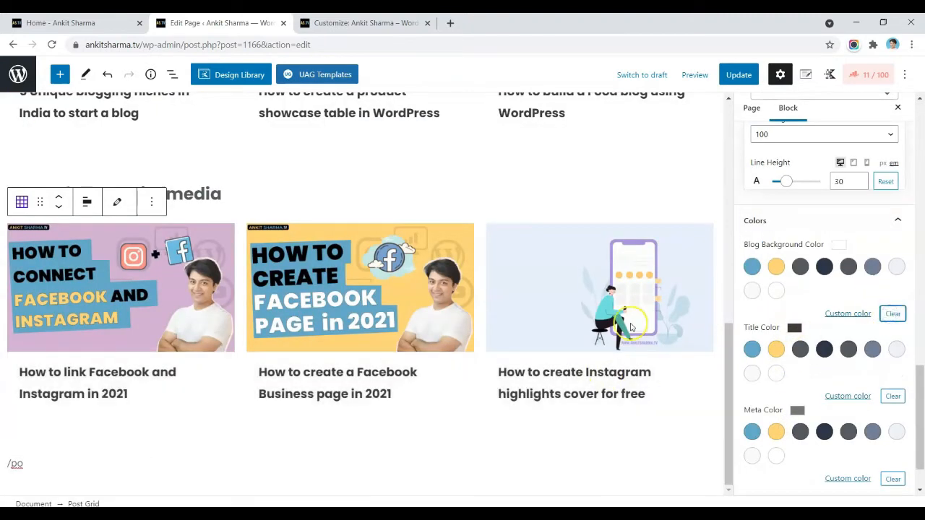
pyautogui.click(739, 75)
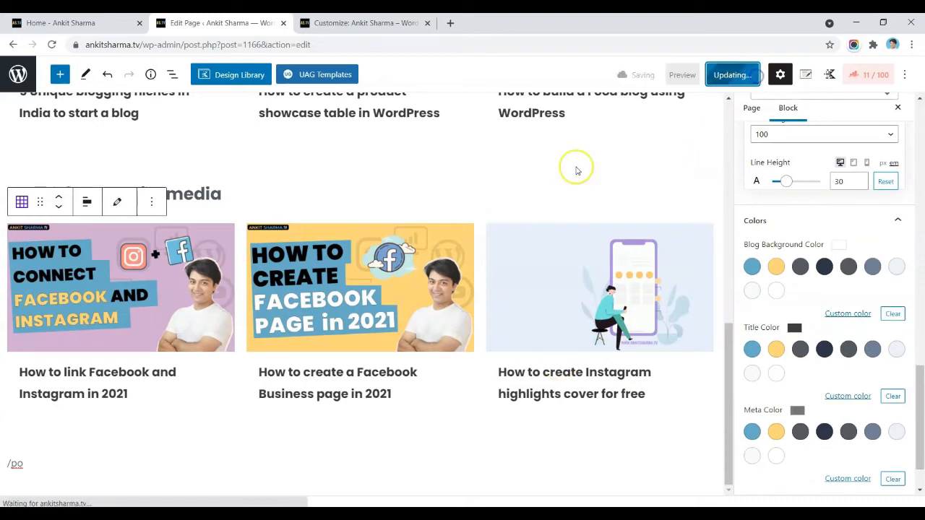
# Step: Load the live homepage and examine the two post sections and the content background around them
pyautogui.click(365, 23)
pyautogui.click(49, 45)
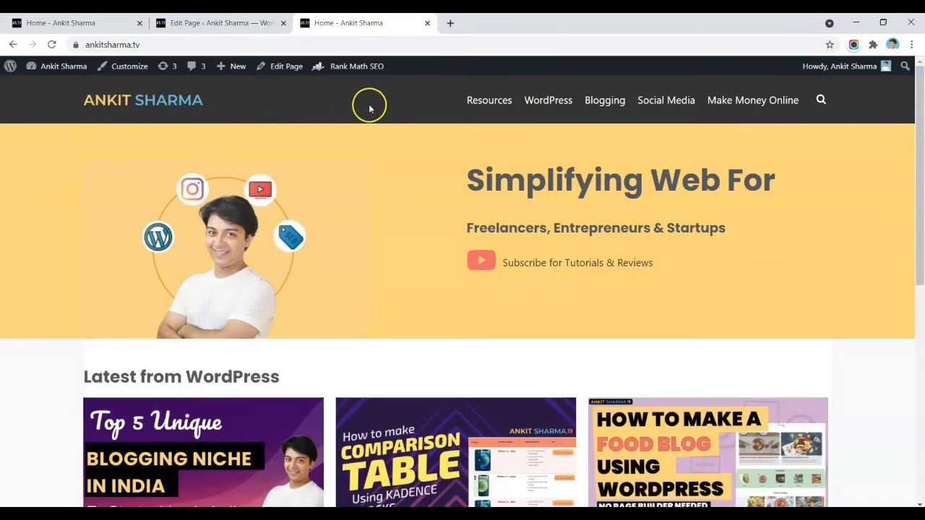
pyautogui.scroll(-5, 570, 250)
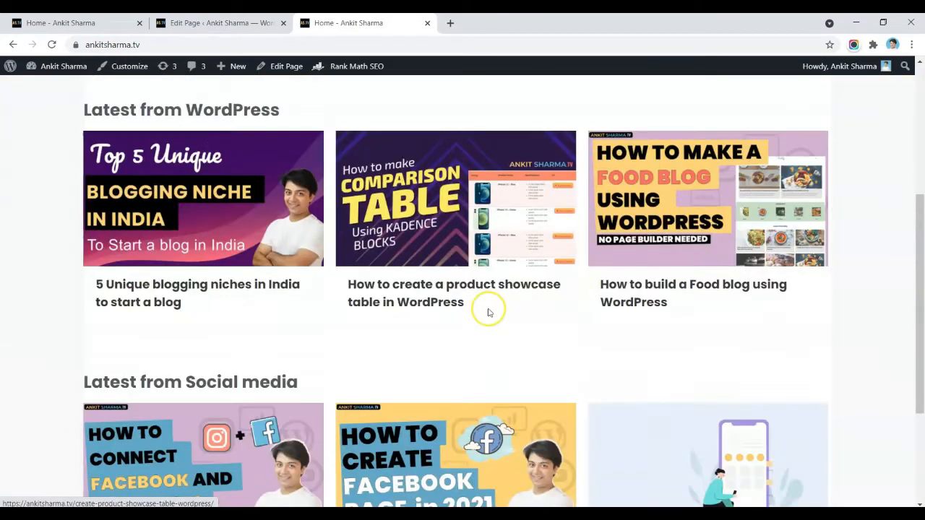
pyautogui.scroll(-1, 663, 222)
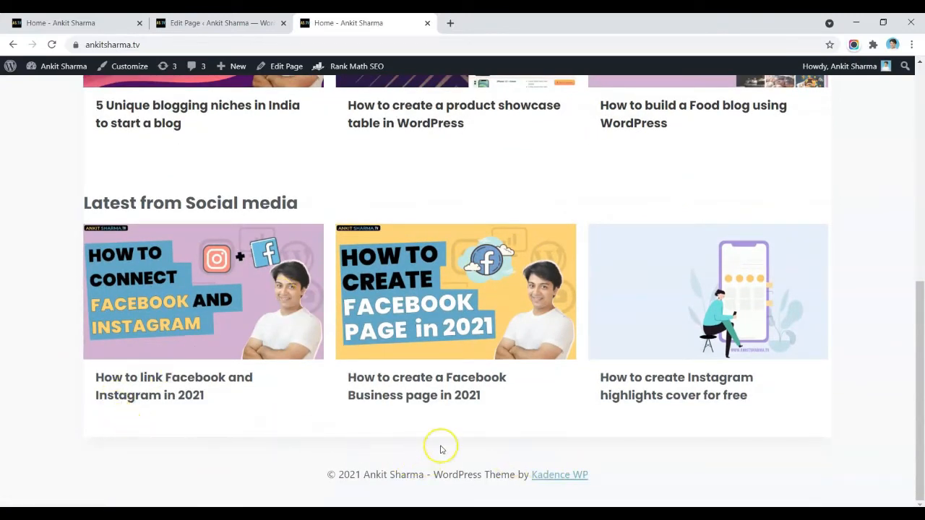
pyautogui.scroll(4, 108, 347)
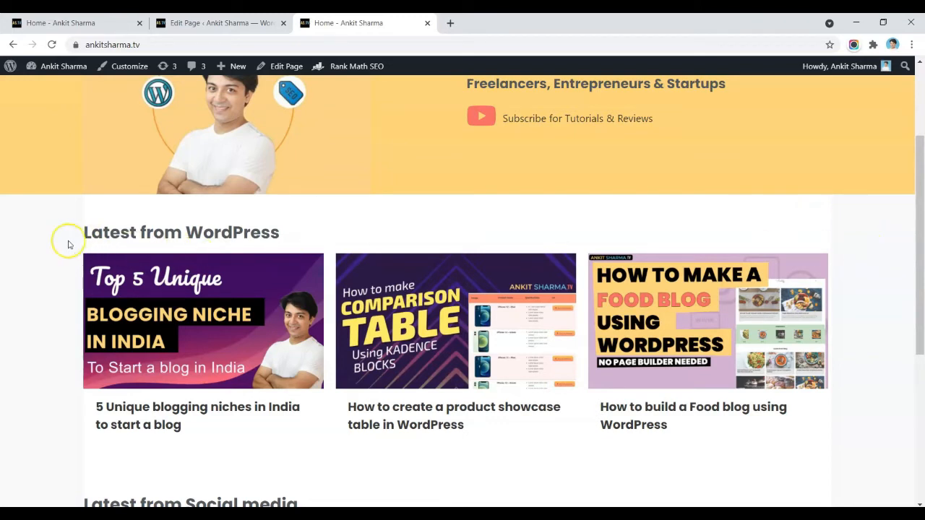
# Step: Set the homepage's content style to Unboxed in the page settings and update the page
pyautogui.click(181, 22)
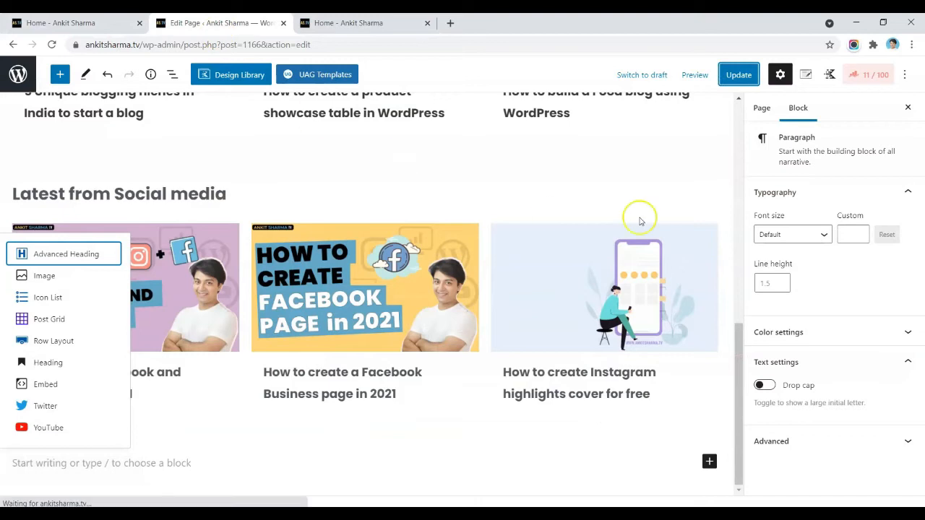
pyautogui.click(781, 79)
pyautogui.click(804, 74)
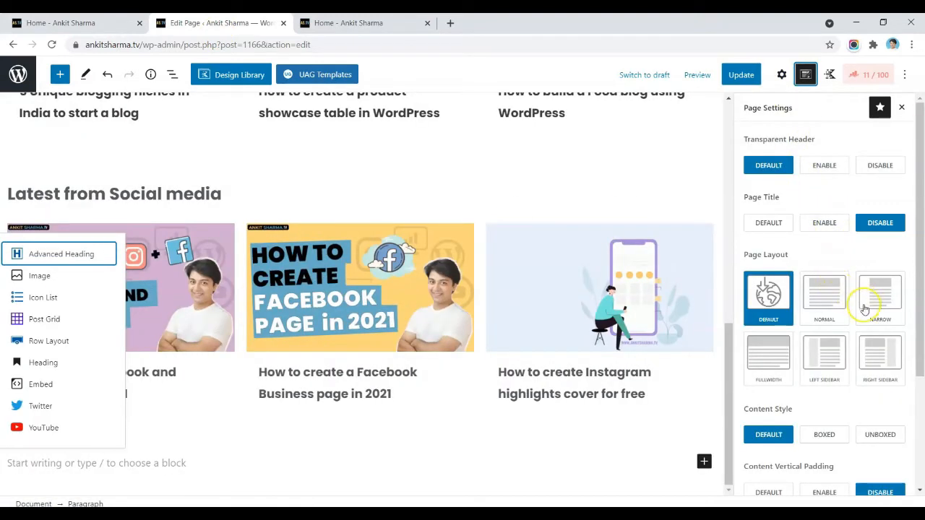
pyautogui.scroll(-1, 864, 308)
pyautogui.click(884, 372)
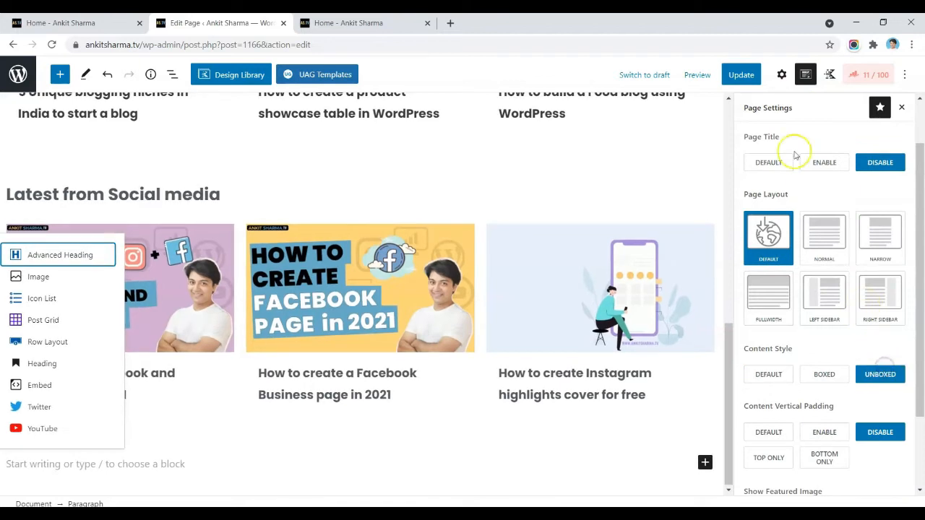
pyautogui.click(741, 74)
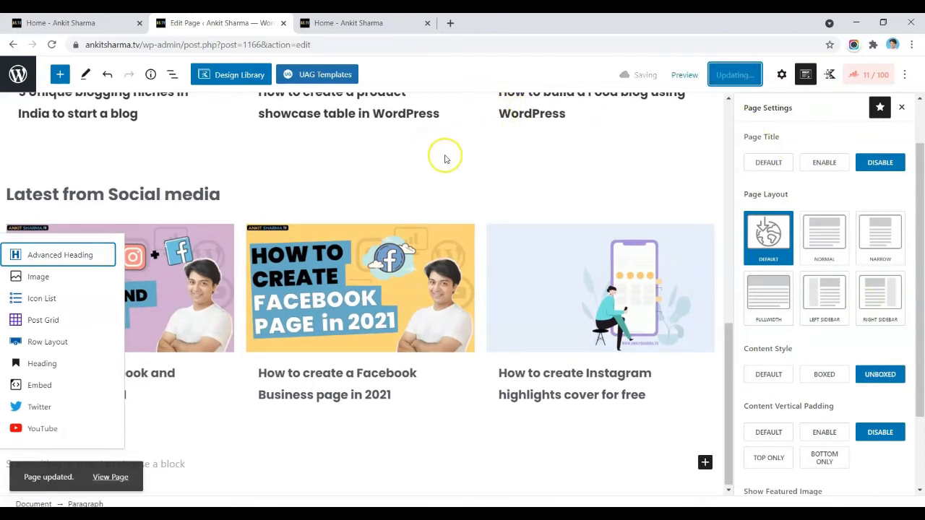
# Step: Reload the live homepage and examine the unboxed layout from the hero down to the footer
pyautogui.click(329, 21)
pyautogui.click(52, 44)
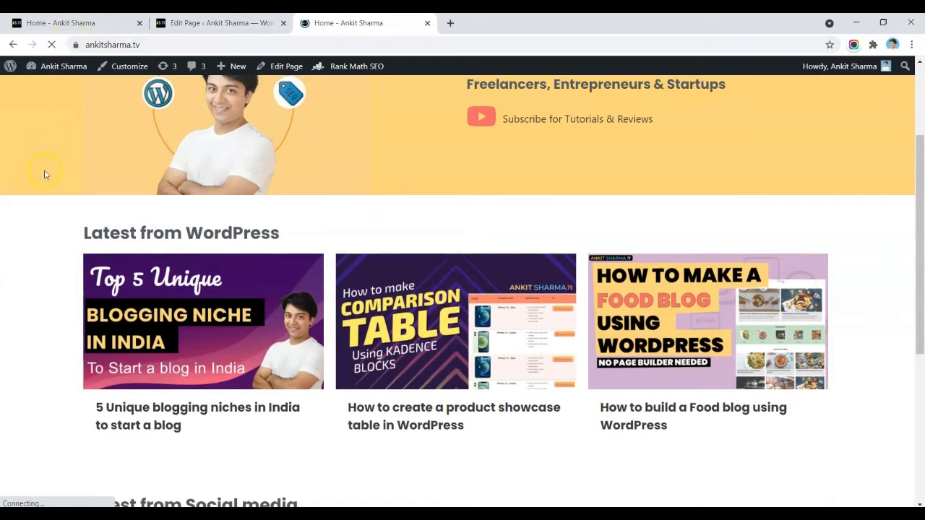
pyautogui.scroll(-3, 901, 308)
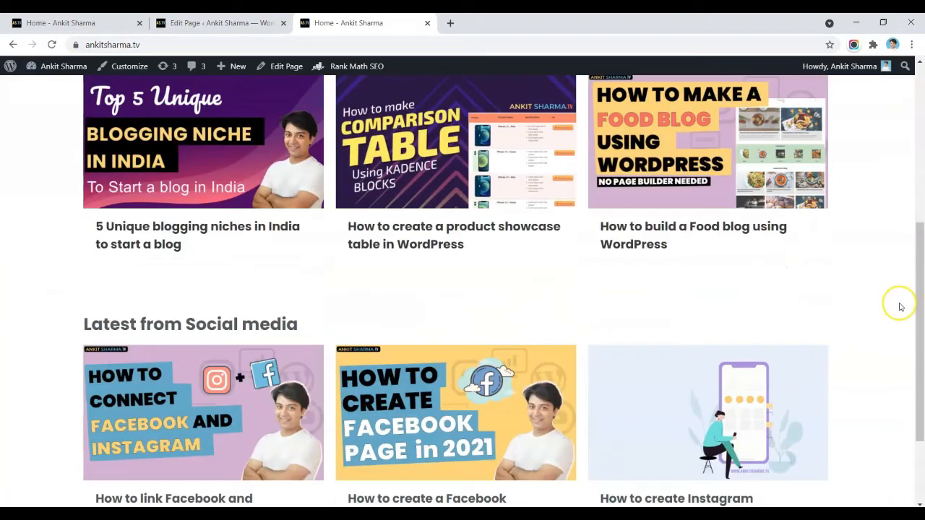
pyautogui.scroll(-3, 900, 308)
pyautogui.scroll(10, 722, 282)
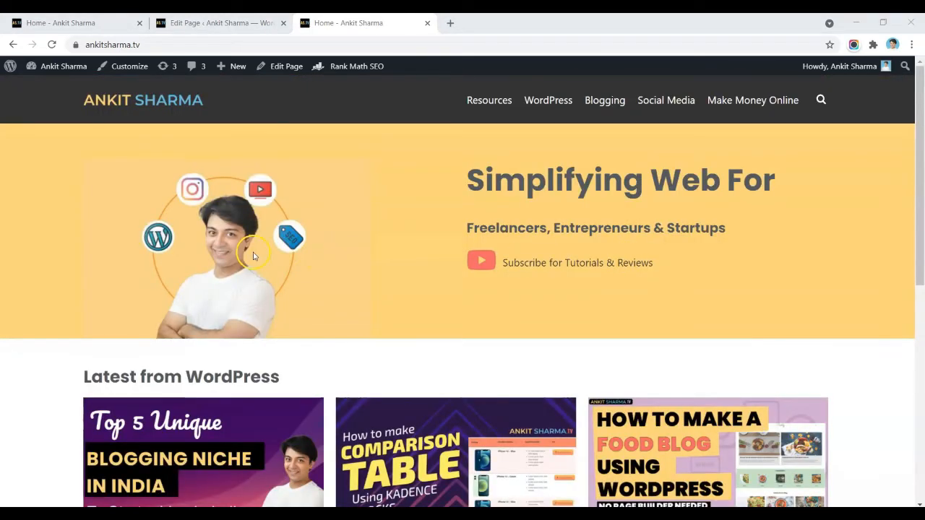
pyautogui.scroll(-6, 654, 229)
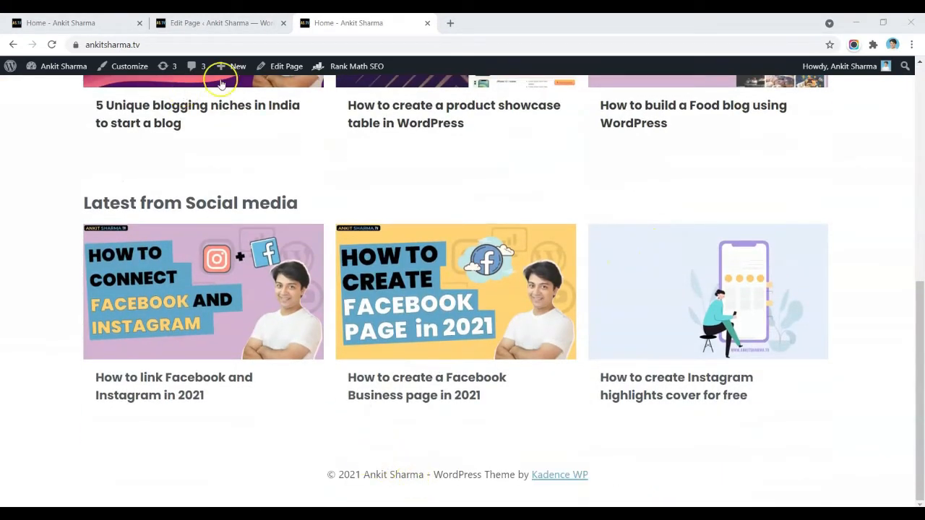
# Step: Open the site's footer customization and change the copyright text to "{copyright} {year} {site-title}.tv"
pyautogui.click(133, 72)
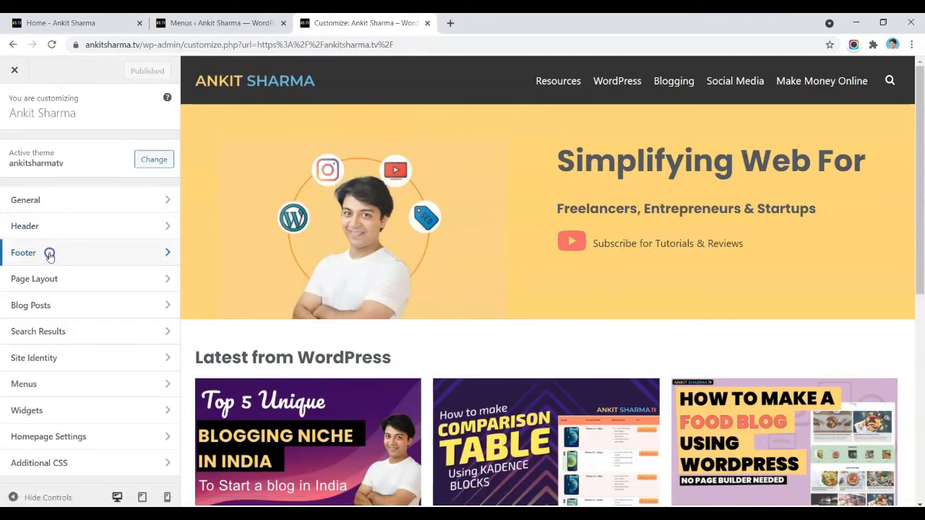
pyautogui.click(36, 253)
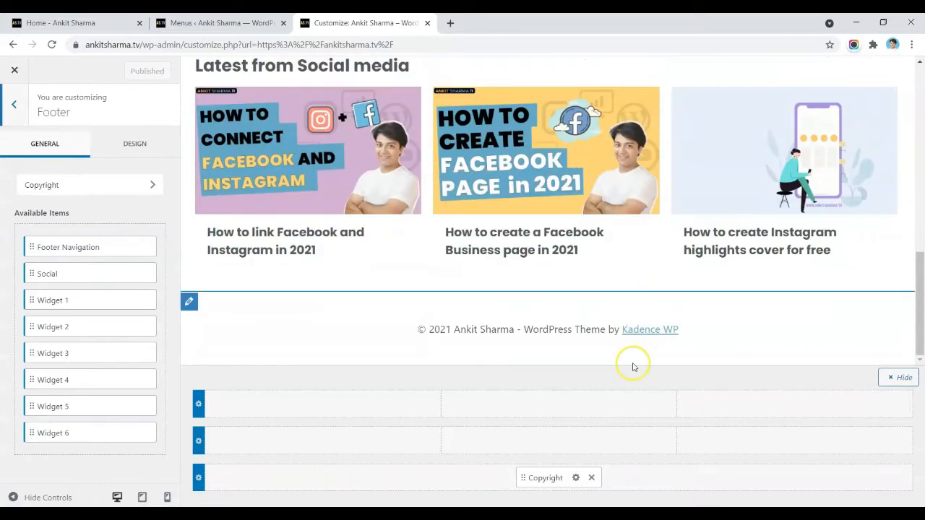
pyautogui.click(575, 480)
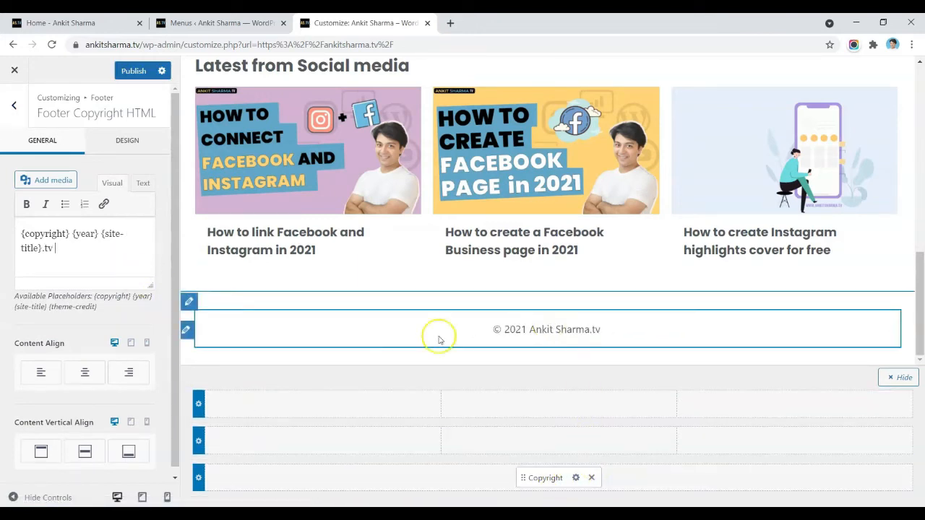
# Step: Set the footer copyright text's font size to 11 px in its design settings
pyautogui.click(130, 143)
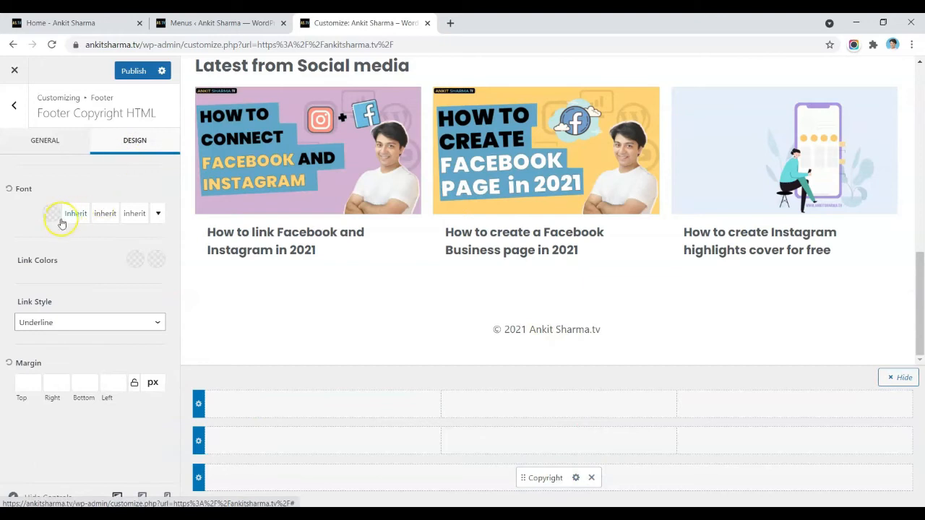
pyautogui.click(159, 214)
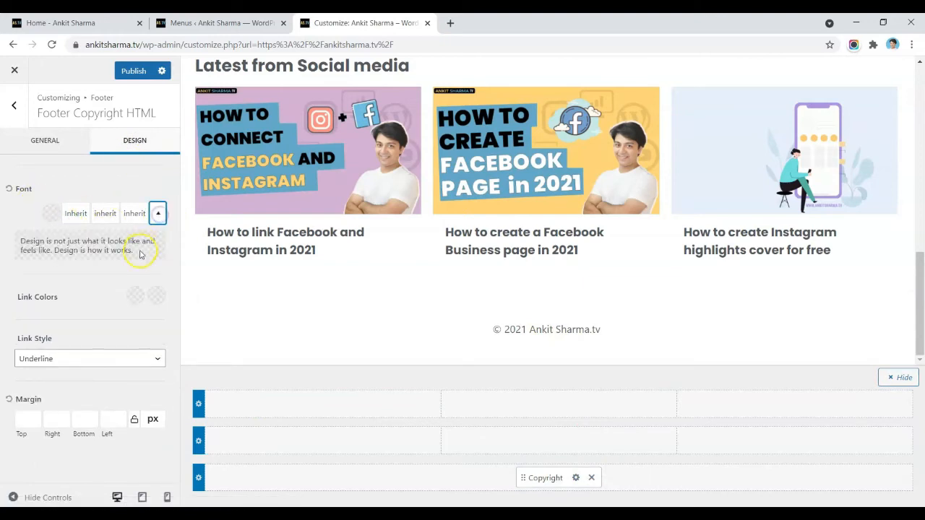
pyautogui.click(154, 219)
pyautogui.click(137, 214)
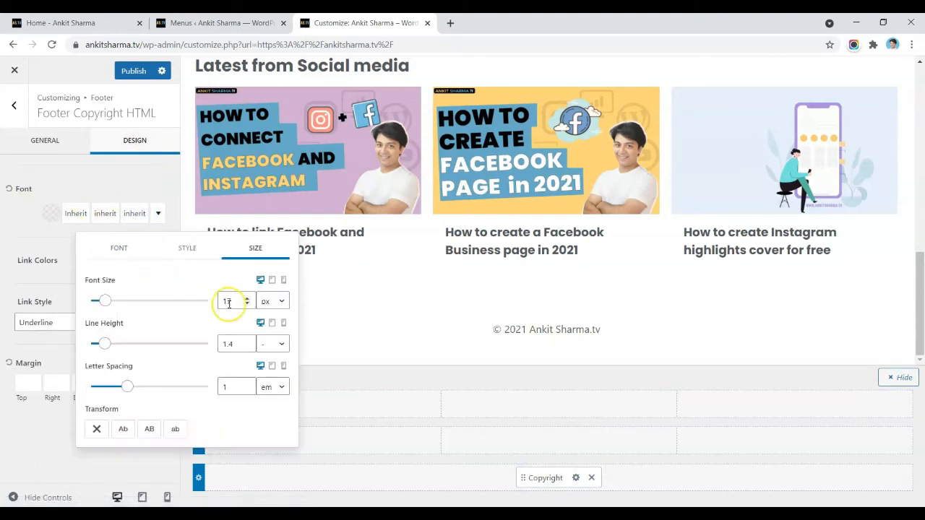
pyautogui.write('11')
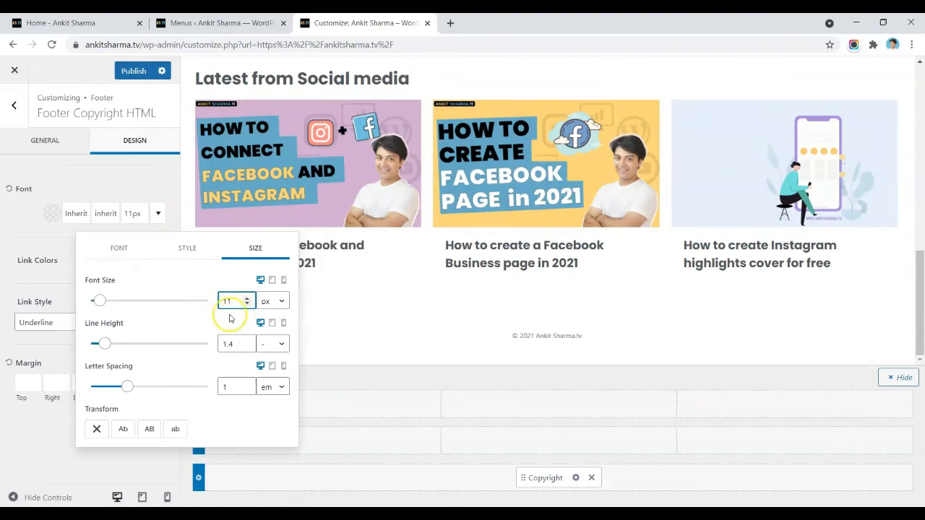
pyautogui.click(391, 321)
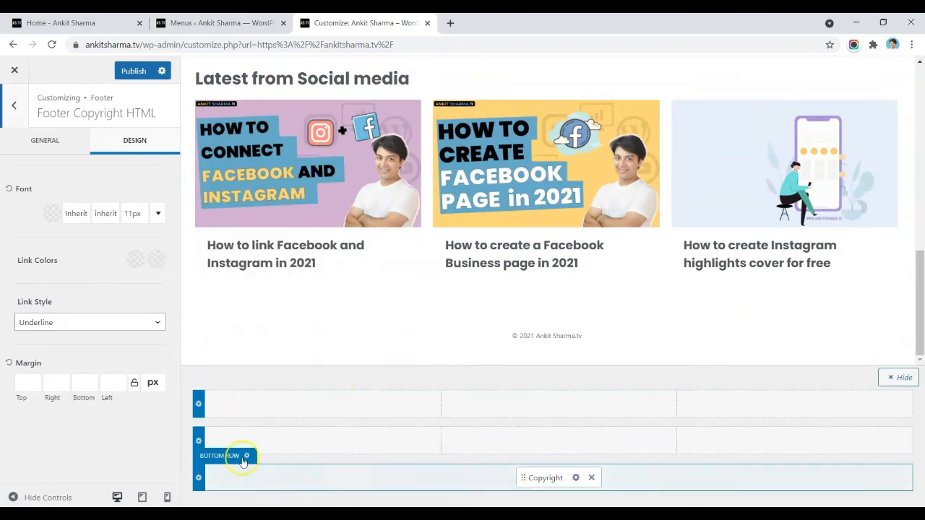
# Step: Set the bottom spacing of the footer's bottom row to 10 px
pyautogui.click(199, 478)
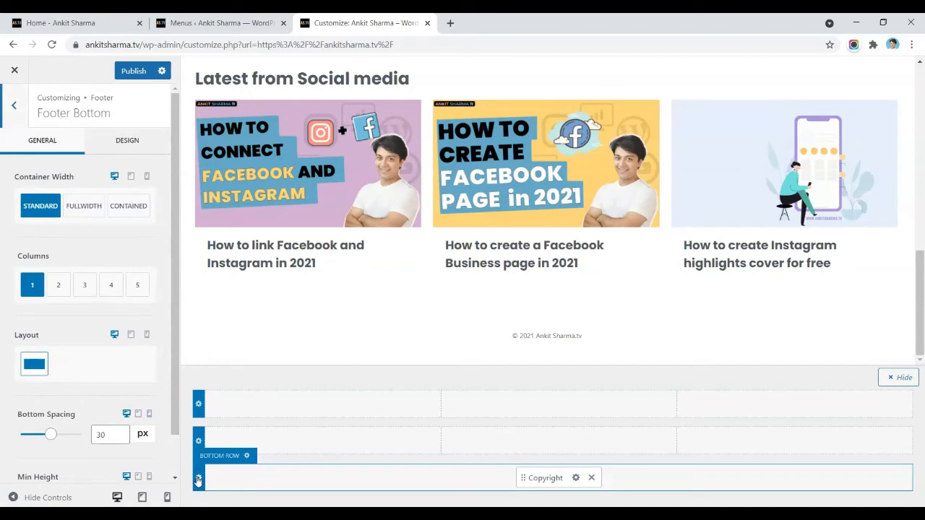
pyautogui.moveTo(101, 433); pyautogui.dragTo(77, 433)
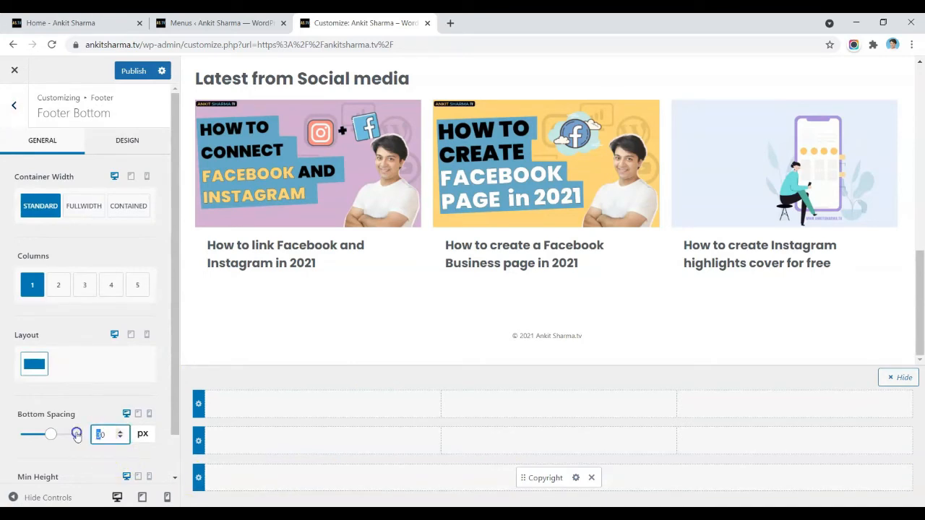
pyautogui.write('1')
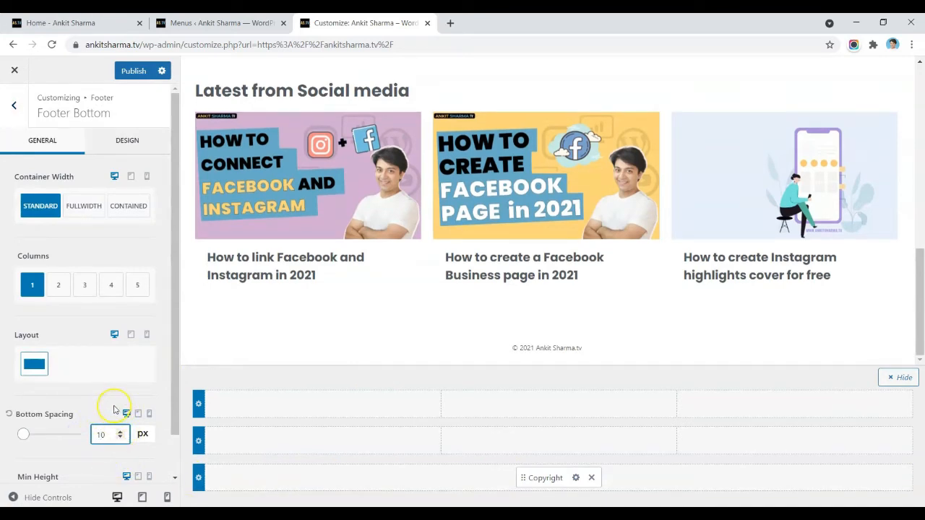
pyautogui.scroll(-1, 113, 410)
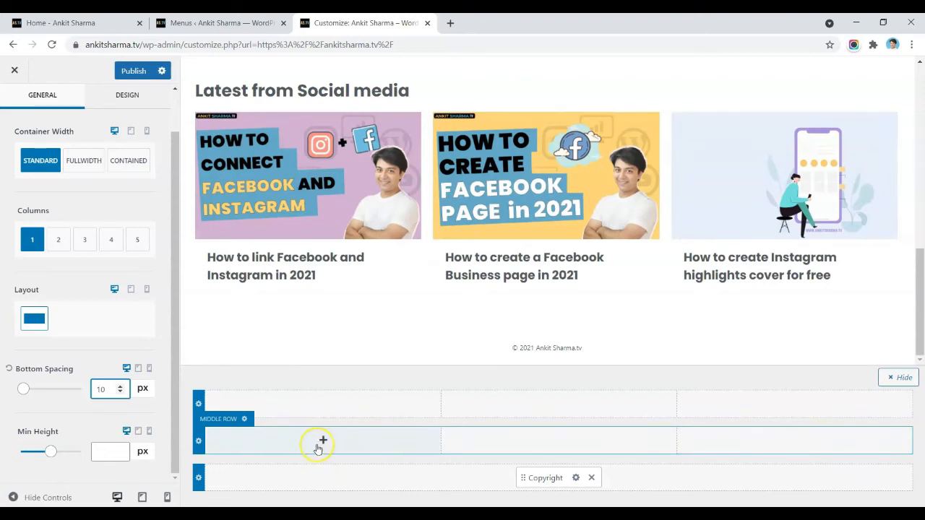
pyautogui.scroll(1, 109, 181)
# Step: Return to the footer's available items and place the Social item in the third column of the middle row
pyautogui.click(12, 107)
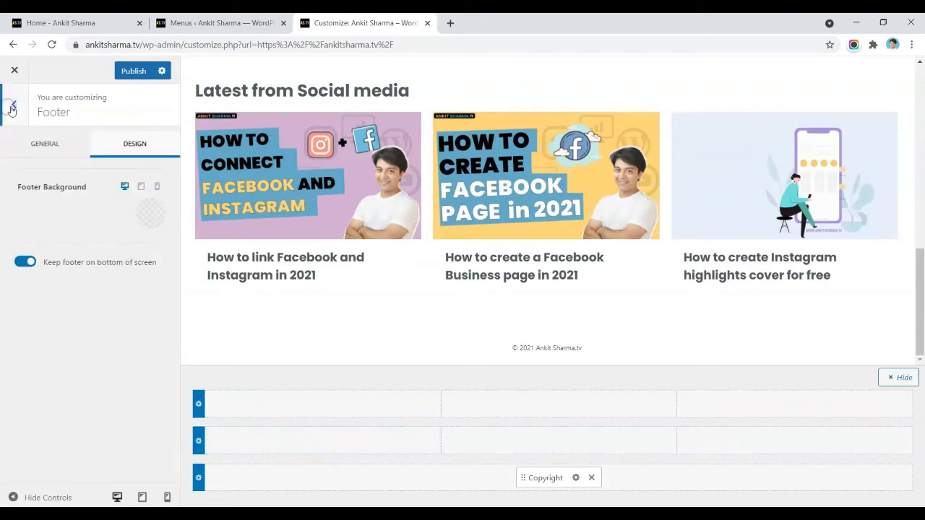
pyautogui.click(14, 110)
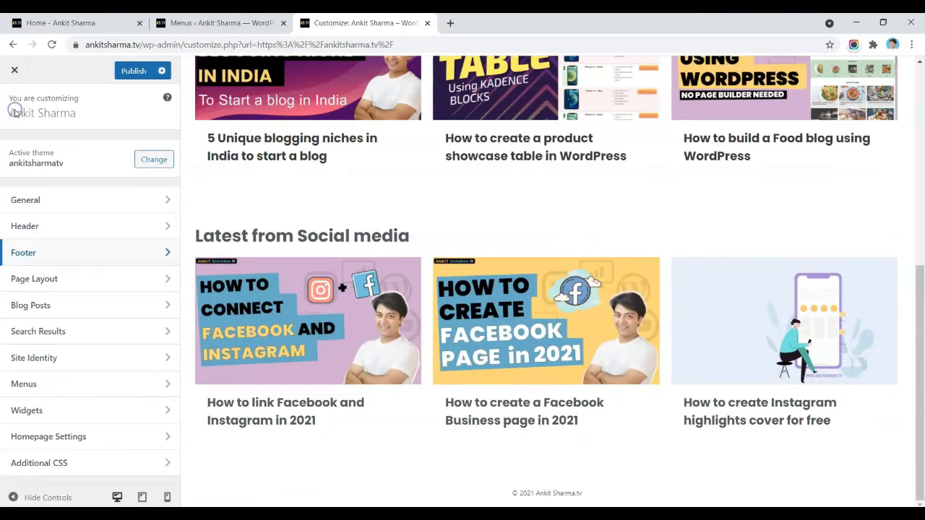
pyautogui.click(62, 253)
pyautogui.click(59, 143)
pyautogui.scroll(-3, 640, 317)
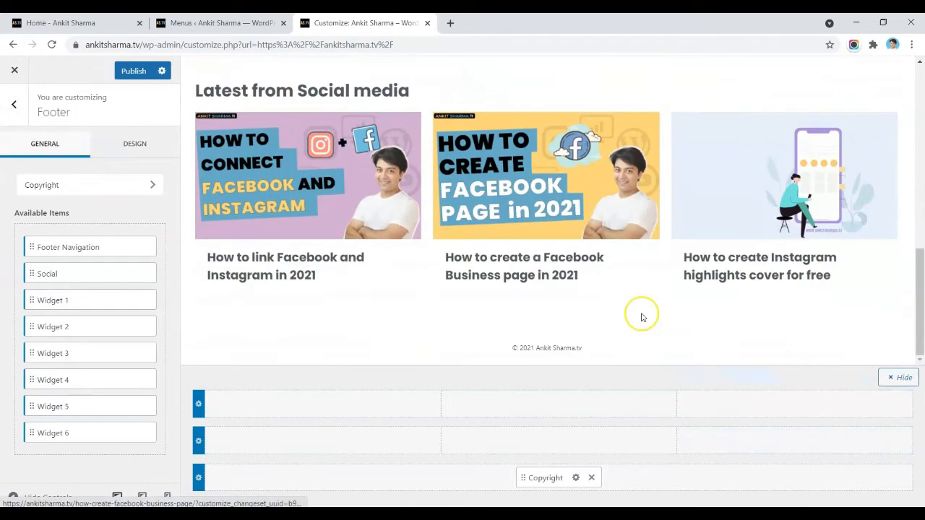
pyautogui.moveTo(87, 280); pyautogui.dragTo(781, 442)
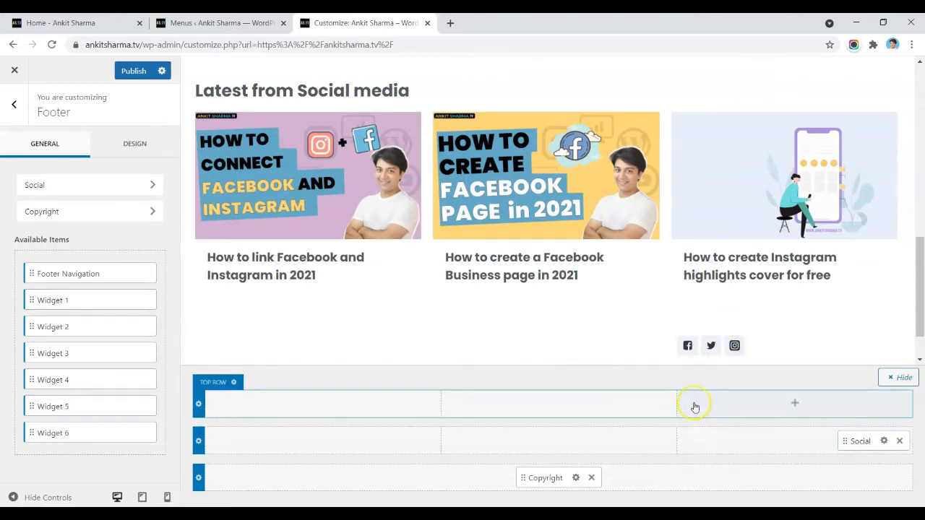
# Step: Set the footer Social item's content alignment to right
pyautogui.click(668, 343)
pyautogui.scroll(-5, 87, 407)
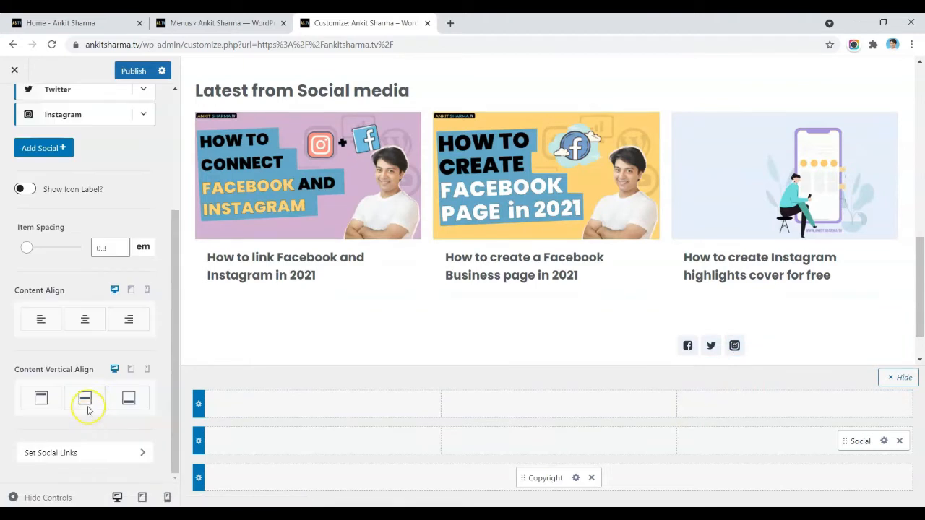
pyautogui.click(129, 318)
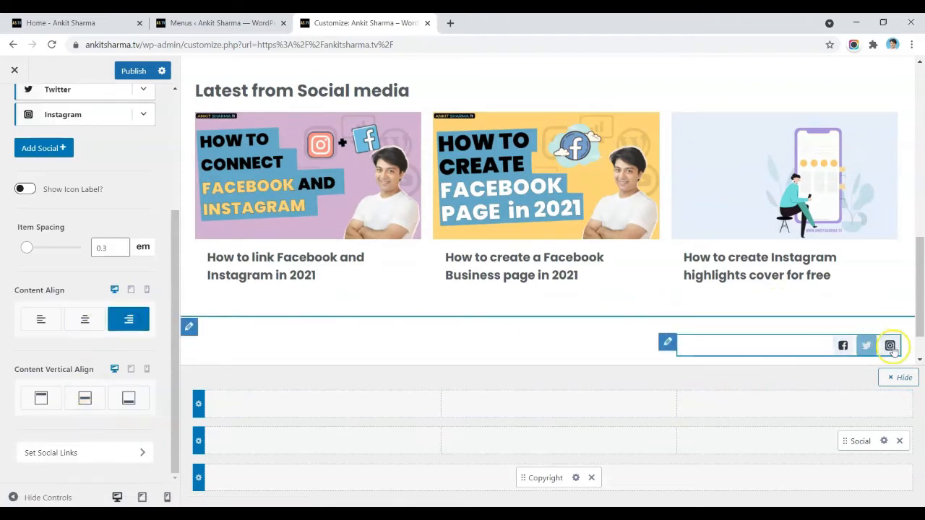
# Step: Set the footer social icons' initial color to the blue global palette color 67ACCB
pyautogui.scroll(1, 108, 282)
pyautogui.scroll(5, 145, 282)
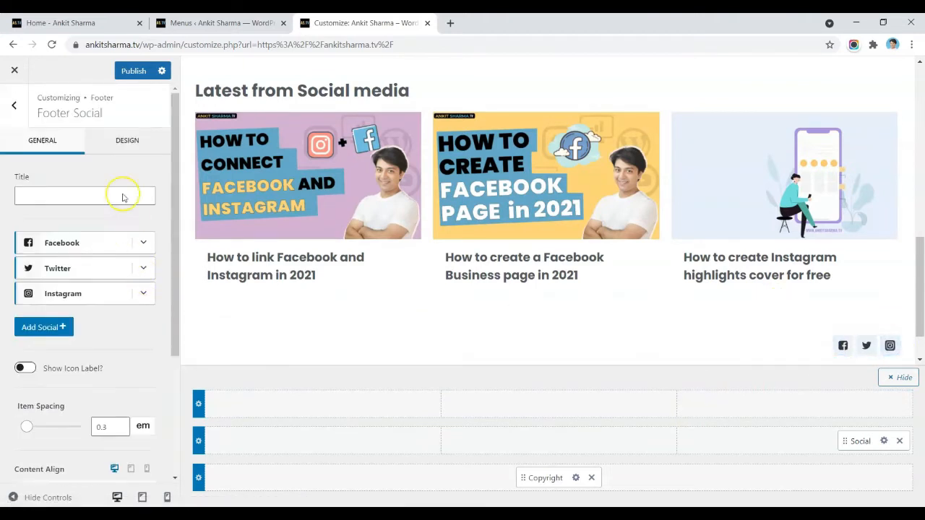
pyautogui.click(133, 141)
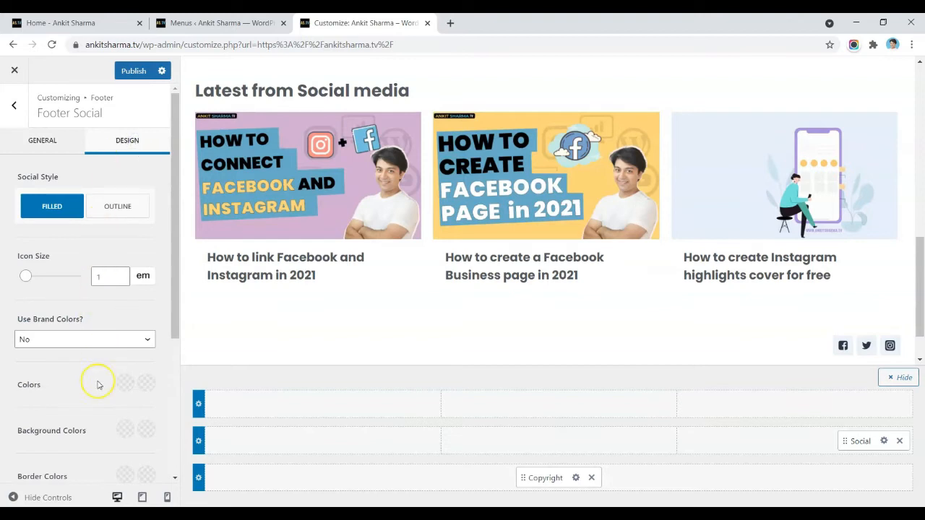
pyautogui.click(121, 386)
pyautogui.click(26, 349)
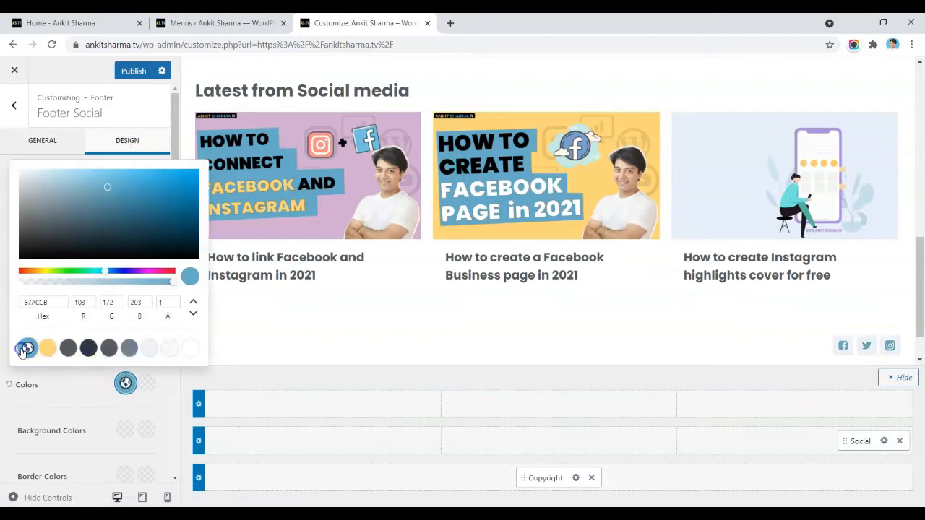
pyautogui.click(130, 448)
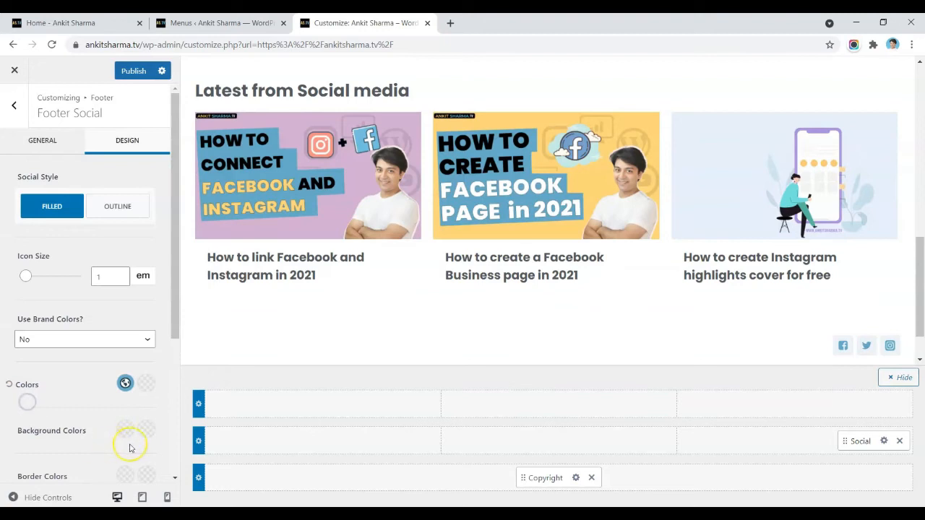
# Step: Make the footer social icons' background fully transparent and set their hover color to the yellow palette color
pyautogui.click(127, 434)
pyautogui.moveTo(86, 329); pyautogui.dragTo(15, 327)
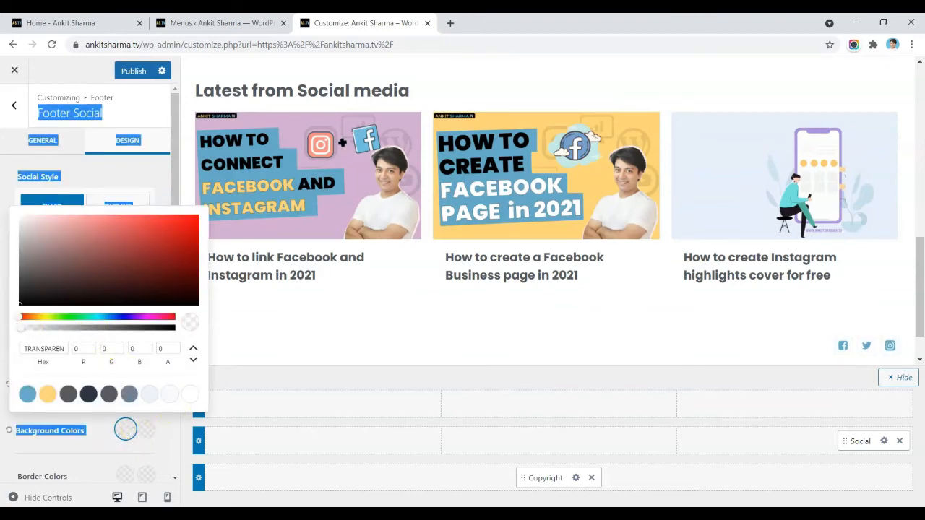
pyautogui.click(10, 409)
pyautogui.click(146, 384)
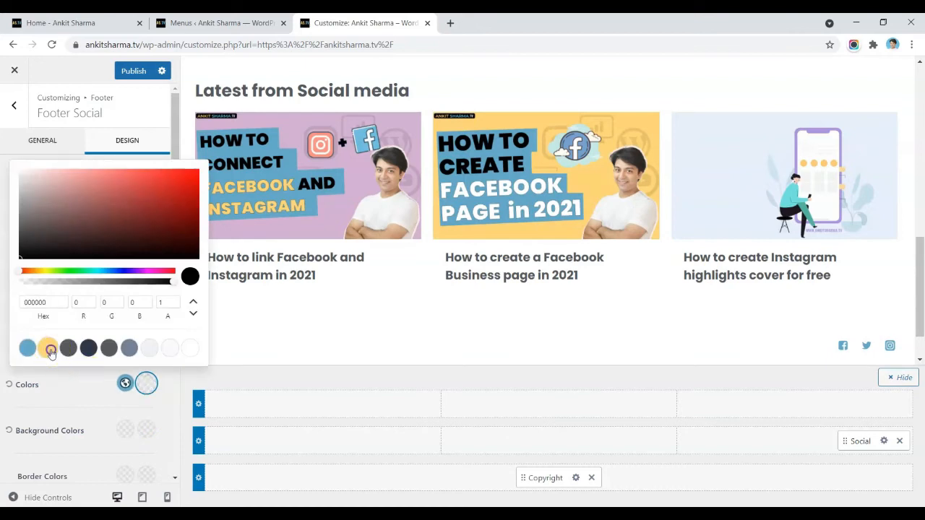
pyautogui.click(50, 352)
pyautogui.click(38, 402)
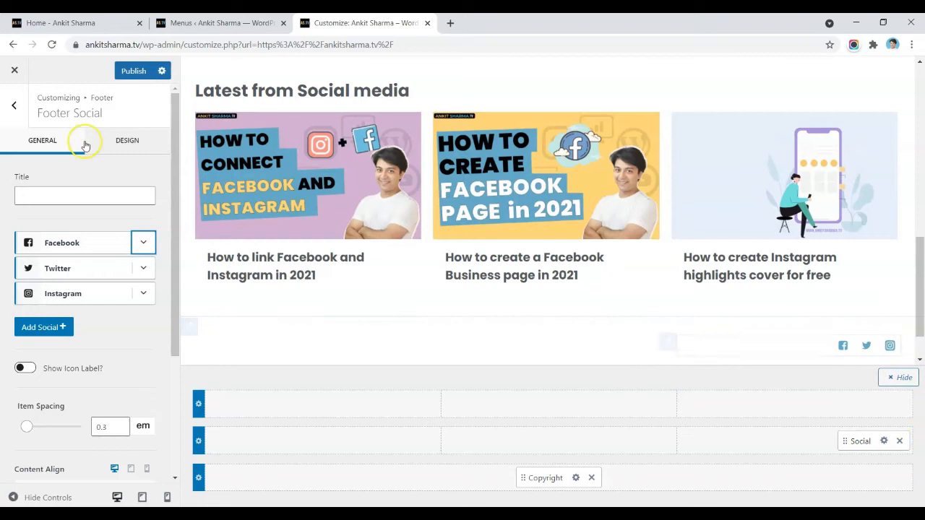
# Step: Open the general Social Links settings and look through the social network link fields
pyautogui.click(12, 107)
pyautogui.click(9, 110)
pyautogui.click(47, 202)
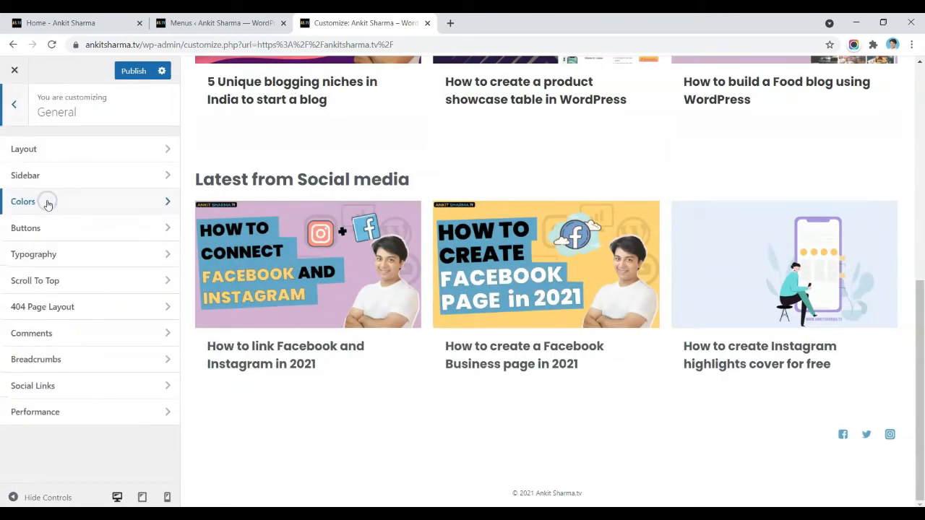
pyautogui.click(51, 388)
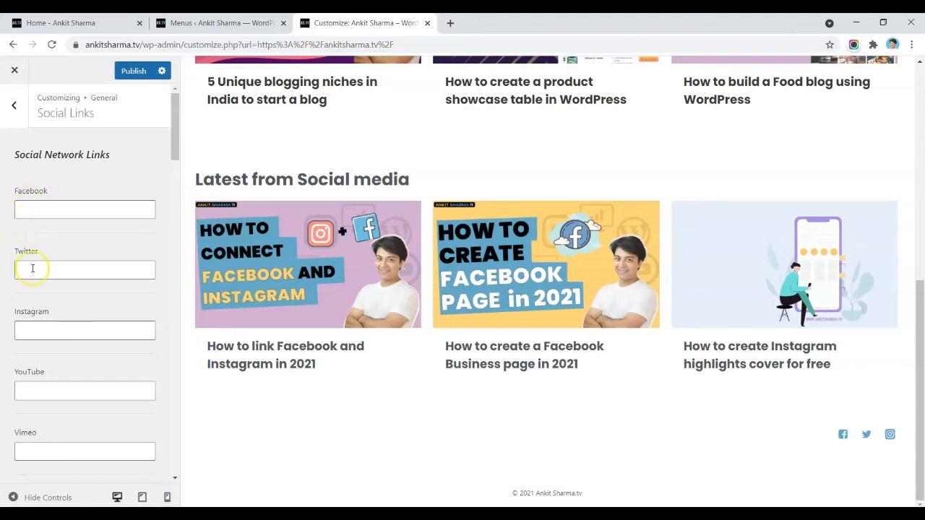
pyautogui.scroll(-2, 43, 456)
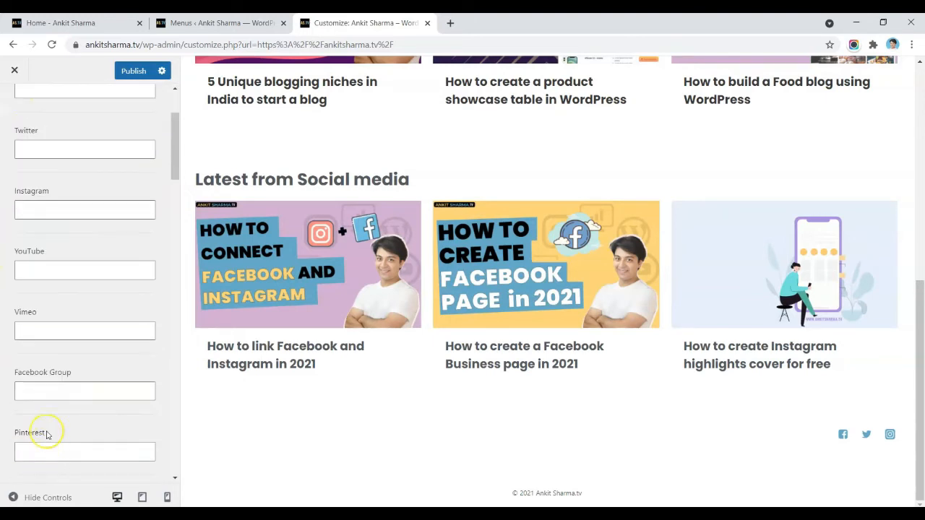
pyautogui.scroll(2, 46, 405)
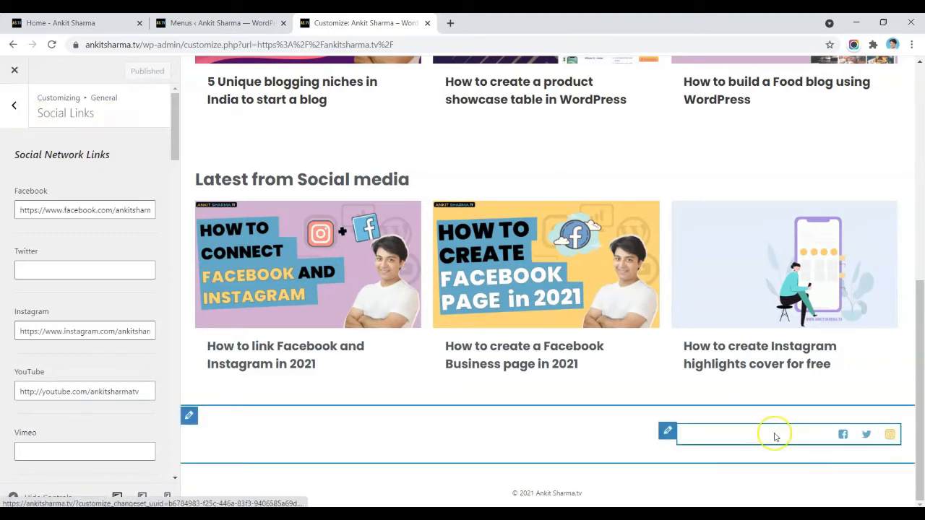
# Step: Replace the Twitter item with a YouTube item in the Footer Social element
pyautogui.click(667, 432)
pyautogui.click(143, 269)
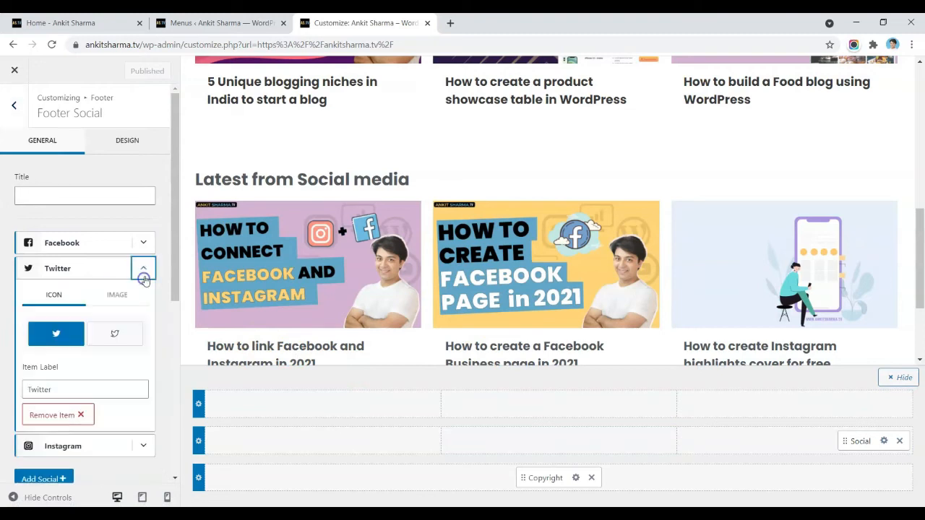
pyautogui.click(77, 415)
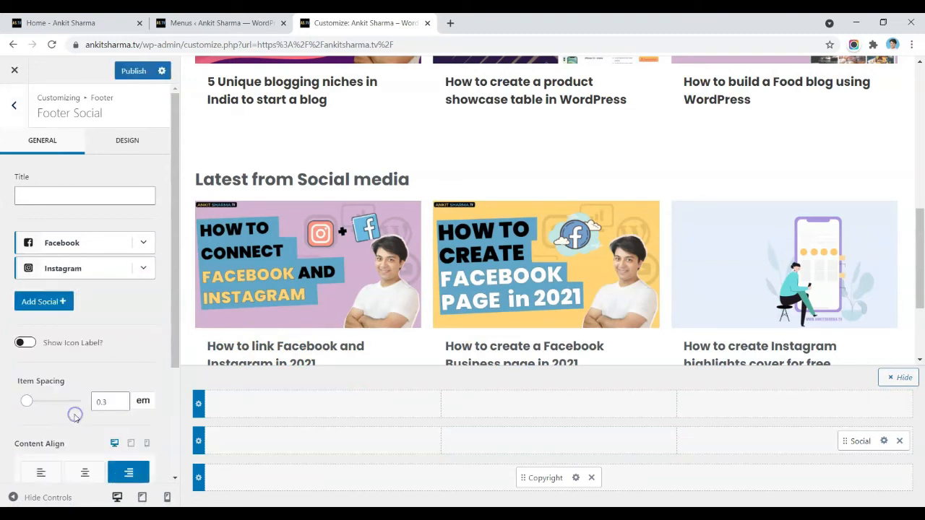
pyautogui.click(44, 302)
pyautogui.scroll(-3, 454, 296)
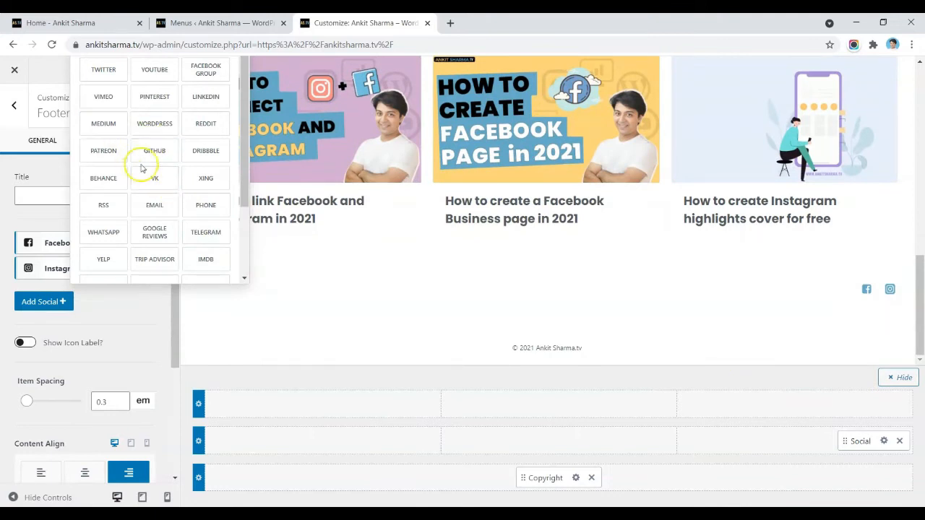
pyautogui.click(154, 69)
# Step: Set the icon size of the footer social icons to 1.47 em
pyautogui.click(128, 140)
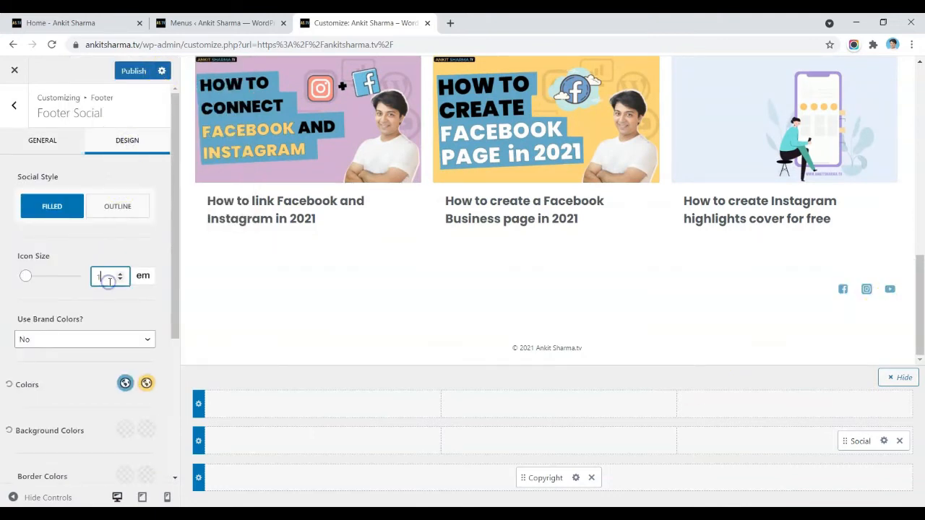
pyautogui.press('BackSpace')
pyautogui.write('2')
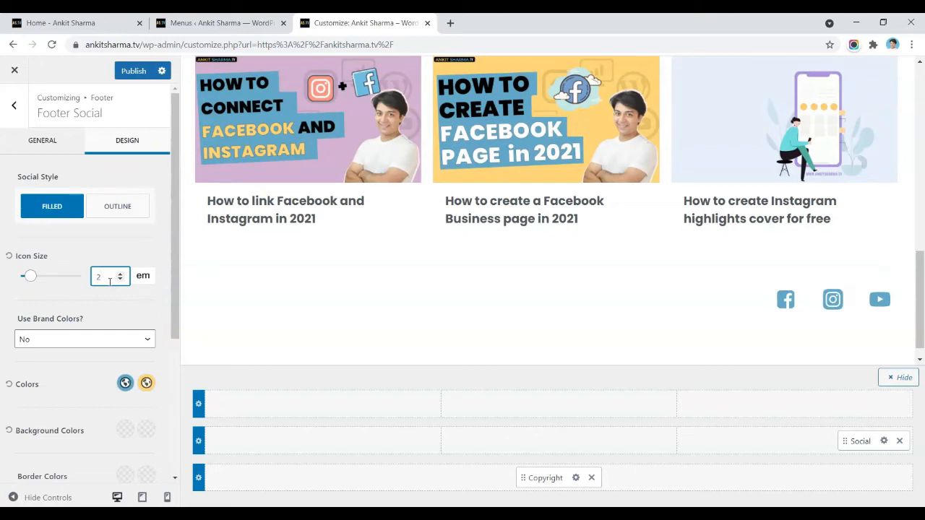
pyautogui.press('BackSpace')
pyautogui.write('1.47')
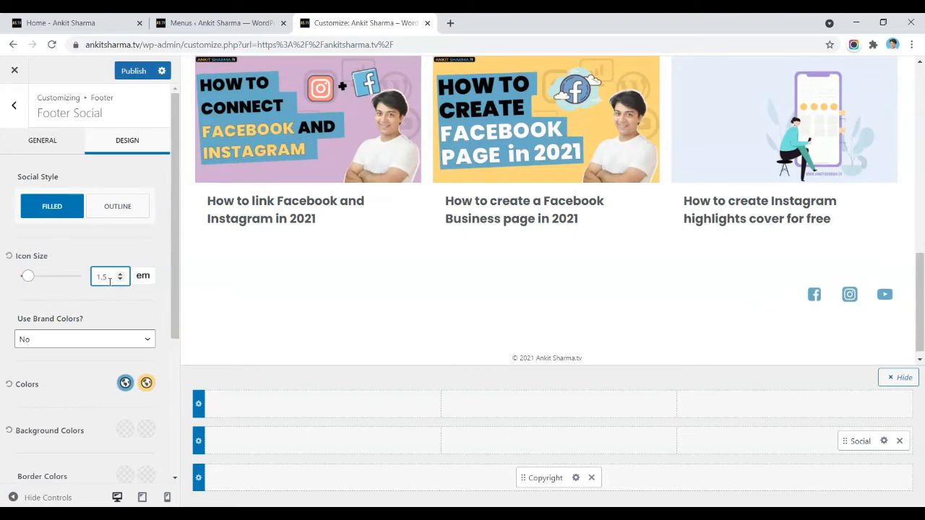
# Step: Set the item spacing of the footer social icons to 0.08 em and publish the changes
pyautogui.click(42, 140)
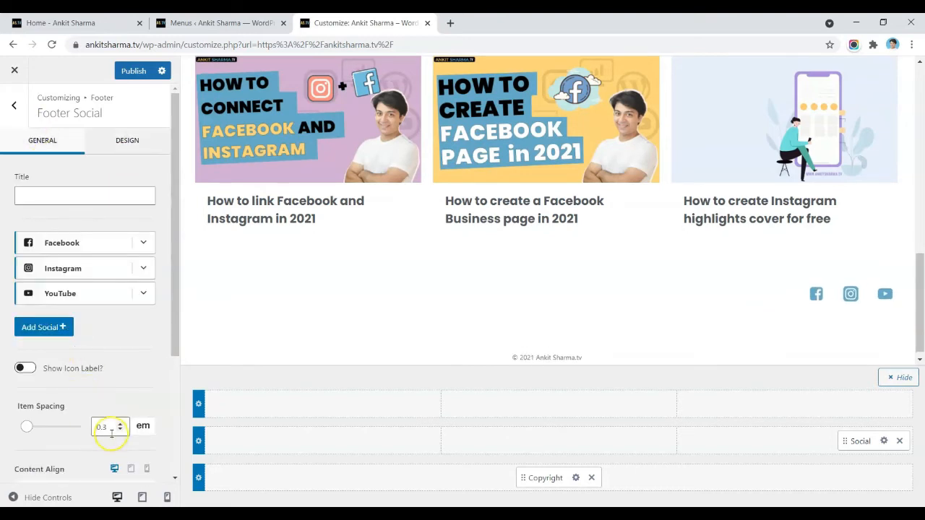
pyautogui.press('BackSpace')
pyautogui.write('25')
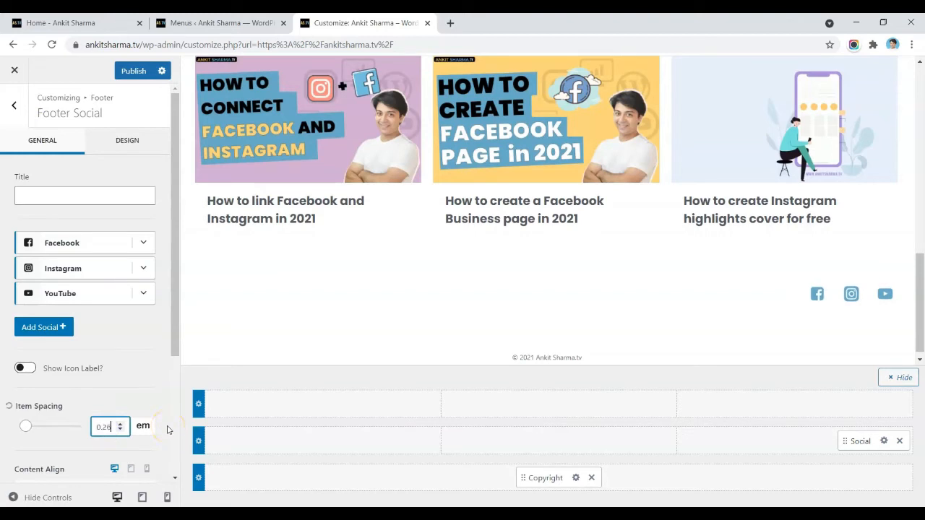
pyautogui.press('Down')
pyautogui.press('Down')
pyautogui.press('Down')
pyautogui.press('Down')
pyautogui.press('Down')
pyautogui.press('Down')
pyautogui.press('Down')
pyautogui.press('Down')
pyautogui.press('Down')
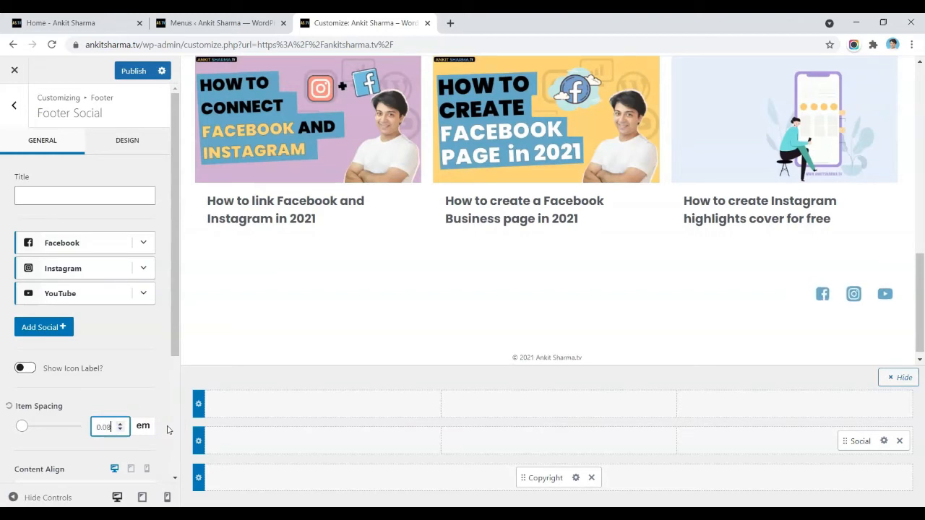
pyautogui.click(128, 70)
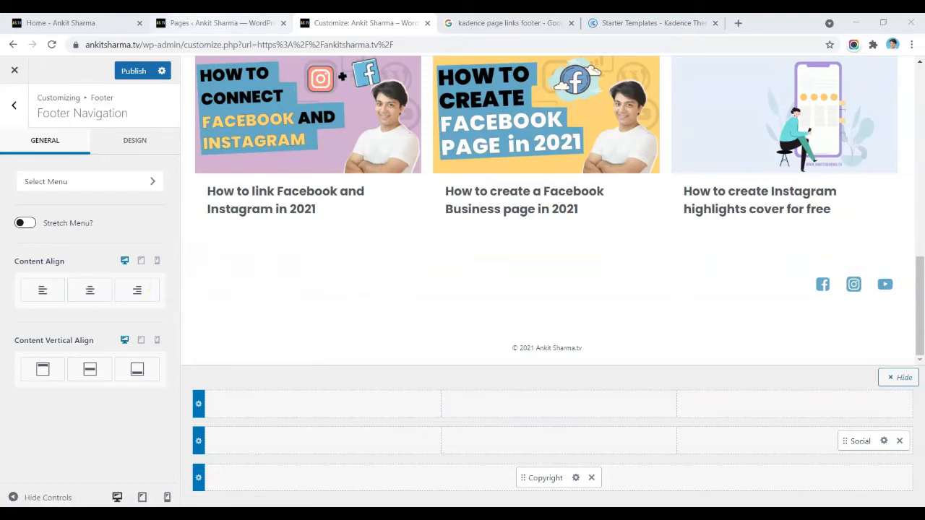
# Step: Create a new WordPress navigation menu named Pages, without assigning a display location
pyautogui.click(217, 22)
pyautogui.moveTo(39, 270)
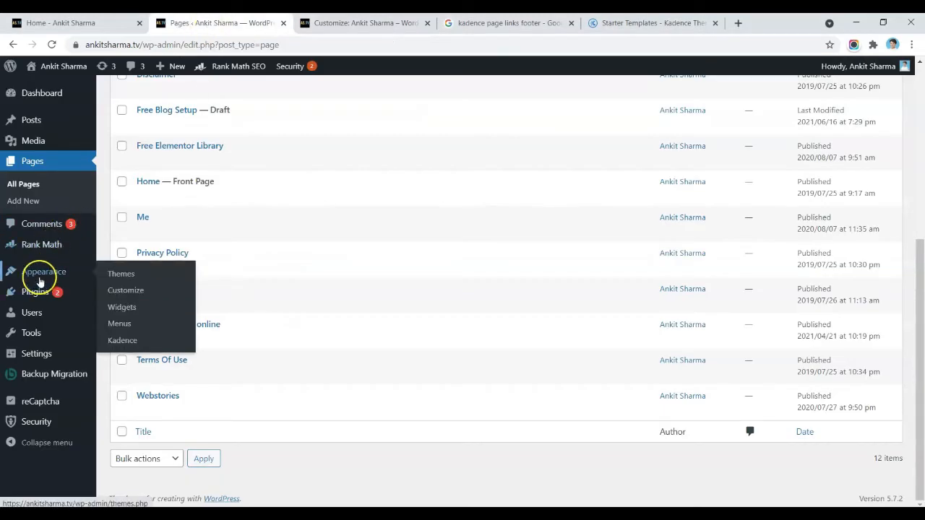
pyautogui.click(119, 324)
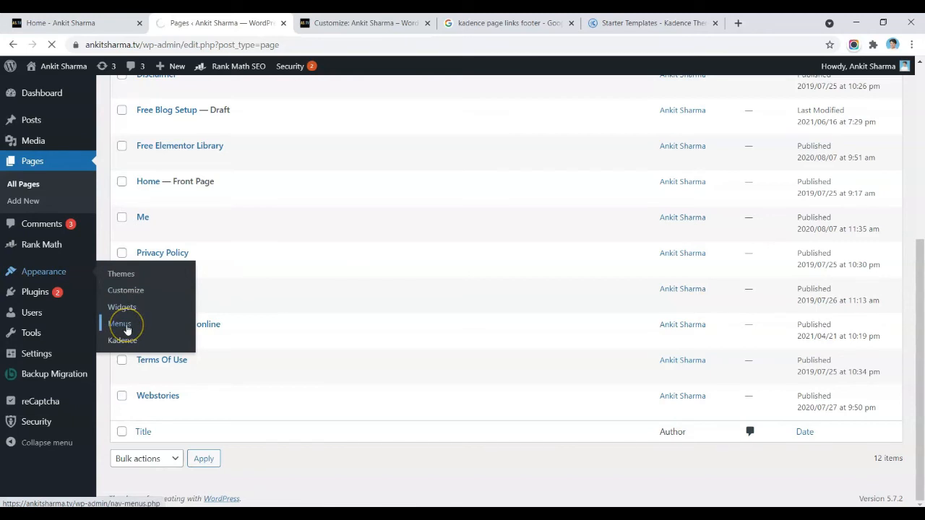
pyautogui.click(233, 279)
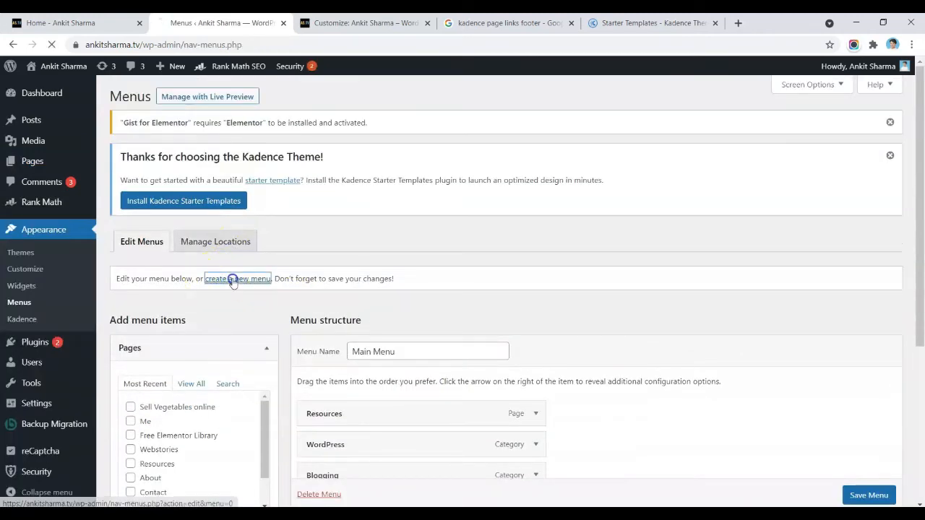
pyautogui.click(379, 351)
pyautogui.write('Pages')
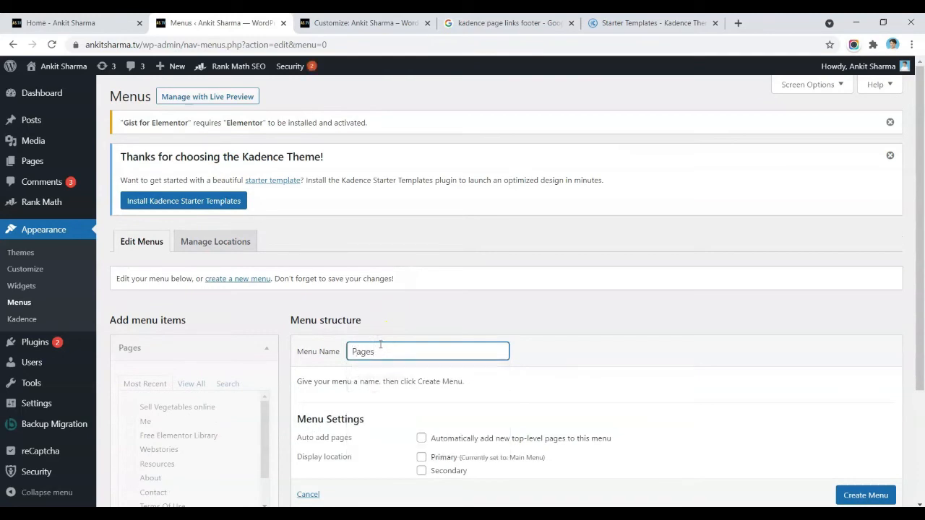
pyautogui.scroll(-2, 390, 347)
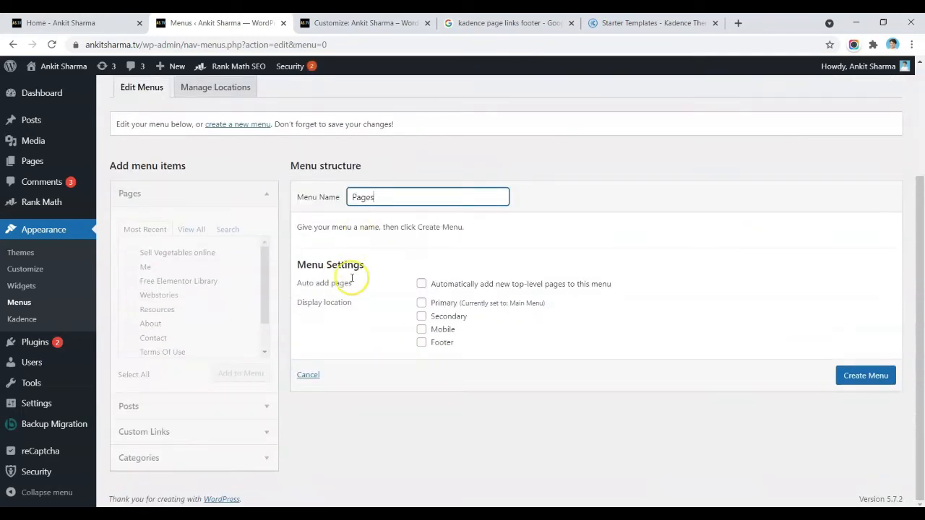
pyautogui.click(850, 378)
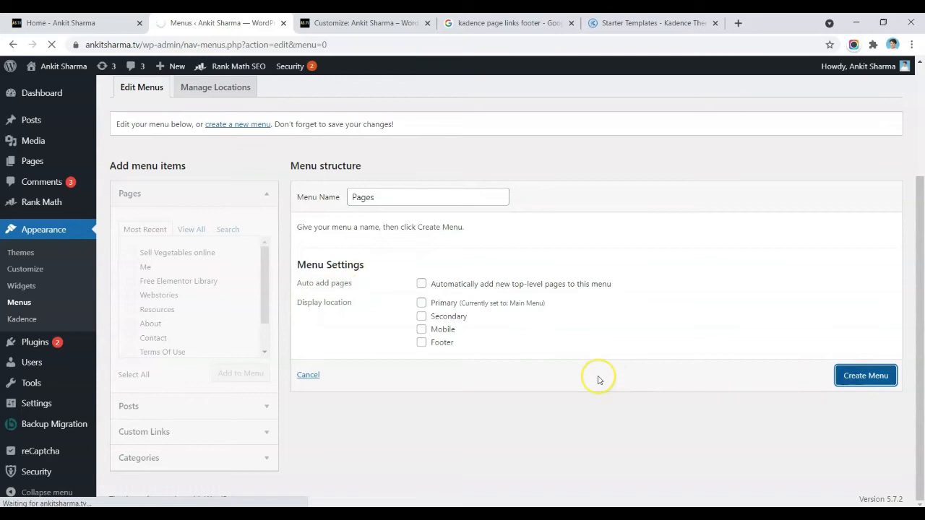
# Step: Add pages including About, Disclaimer, Privacy Policy, Resources and Terms Of Use to the Pages menu and save it
pyautogui.click(201, 390)
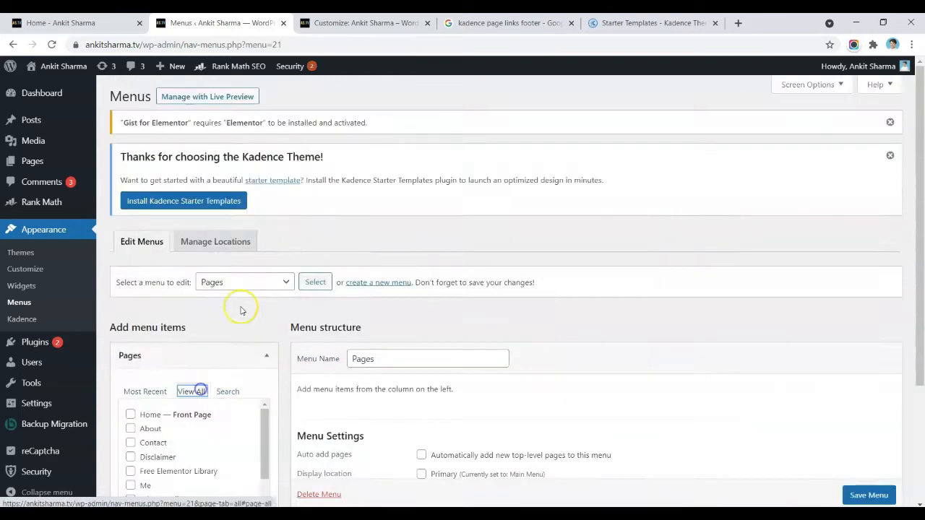
pyautogui.scroll(-2, 241, 311)
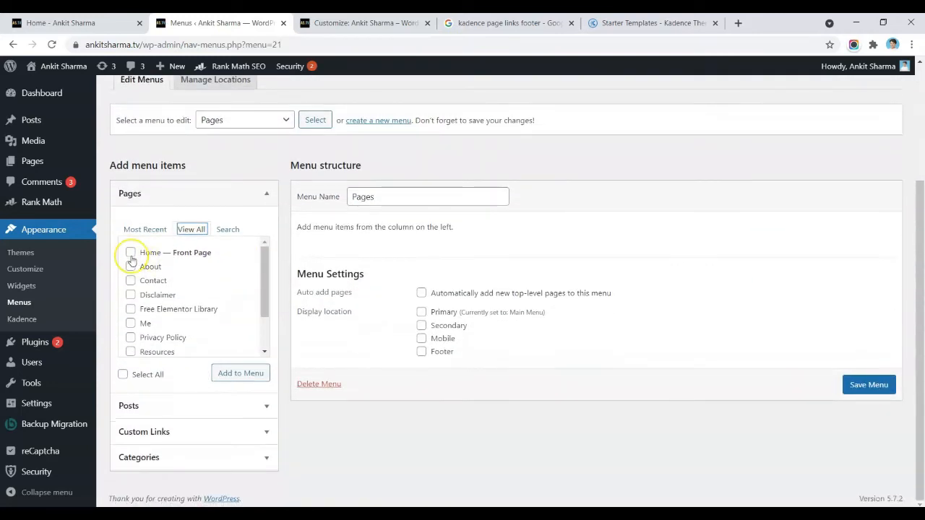
pyautogui.click(131, 338)
pyautogui.click(131, 352)
pyautogui.scroll(-2, 227, 298)
pyautogui.click(241, 373)
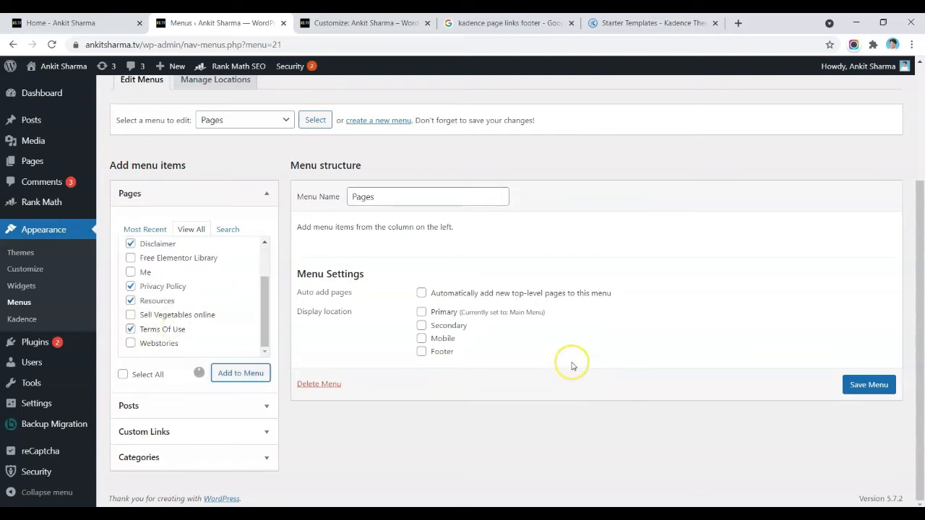
pyautogui.scroll(-2, 578, 361)
pyautogui.click(857, 447)
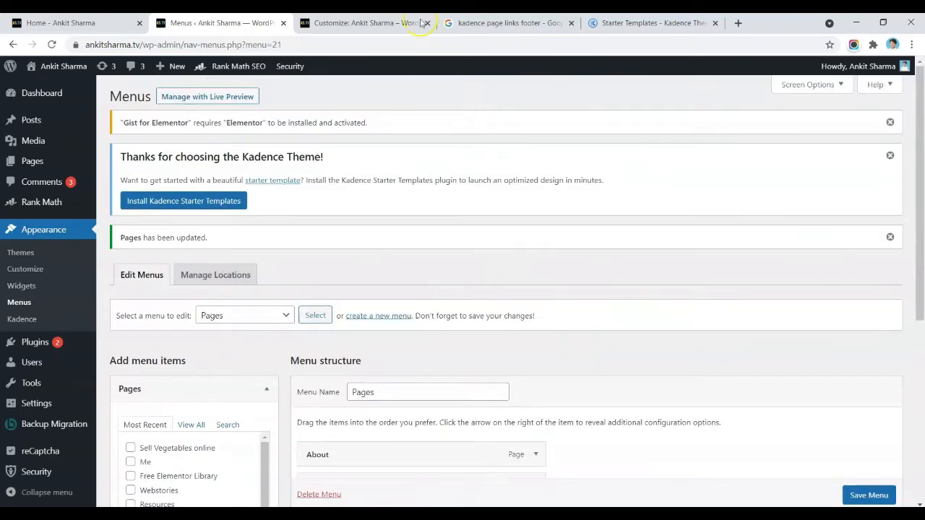
# Step: Return to the Customizer, publish the pending footer changes and reload the page
pyautogui.click(365, 22)
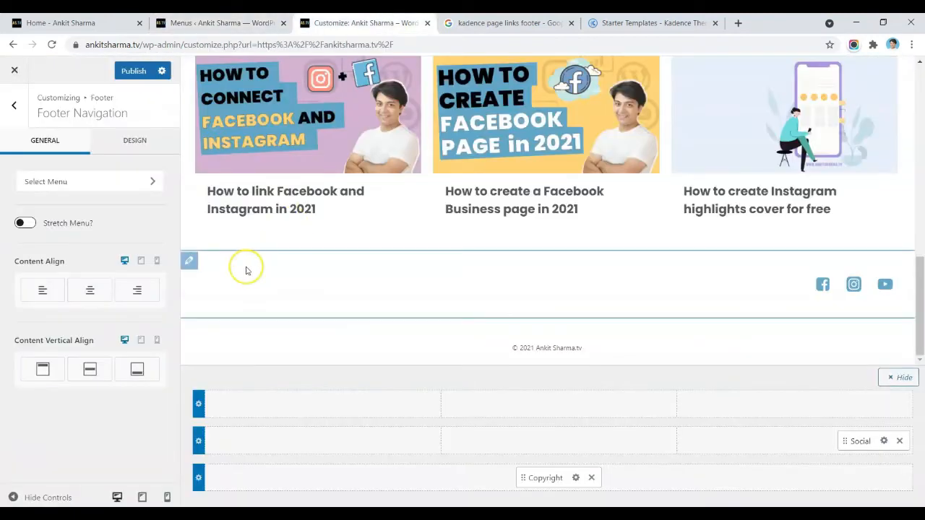
pyautogui.click(139, 70)
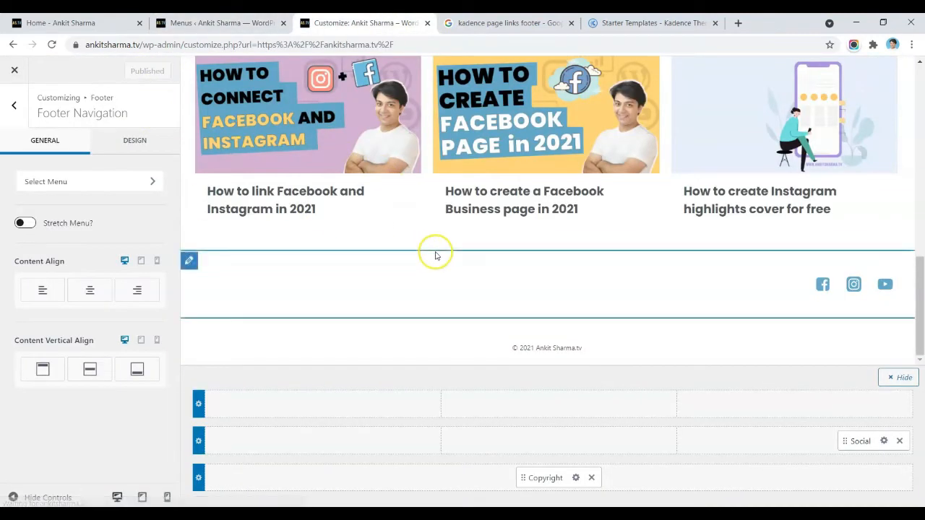
pyautogui.click(52, 44)
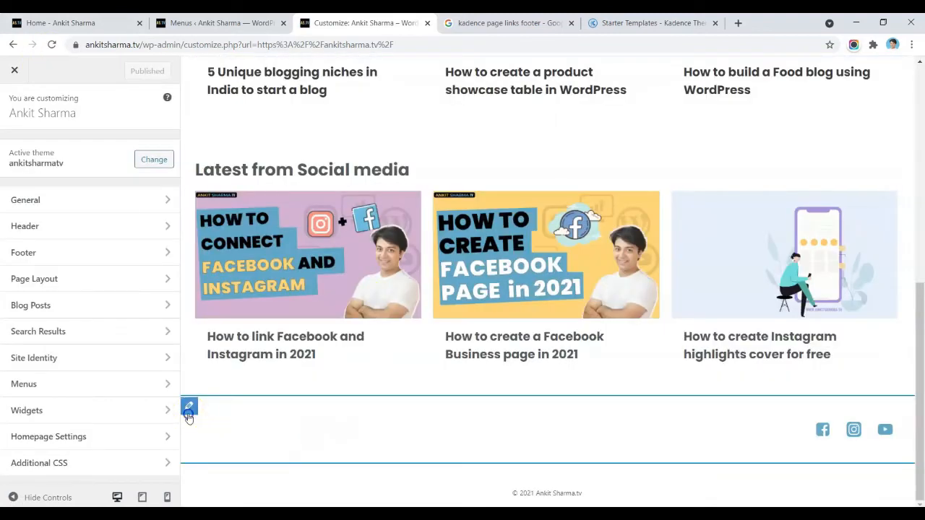
# Step: Add the Footer Navigation element to the first column of the footer's middle row
pyautogui.click(188, 405)
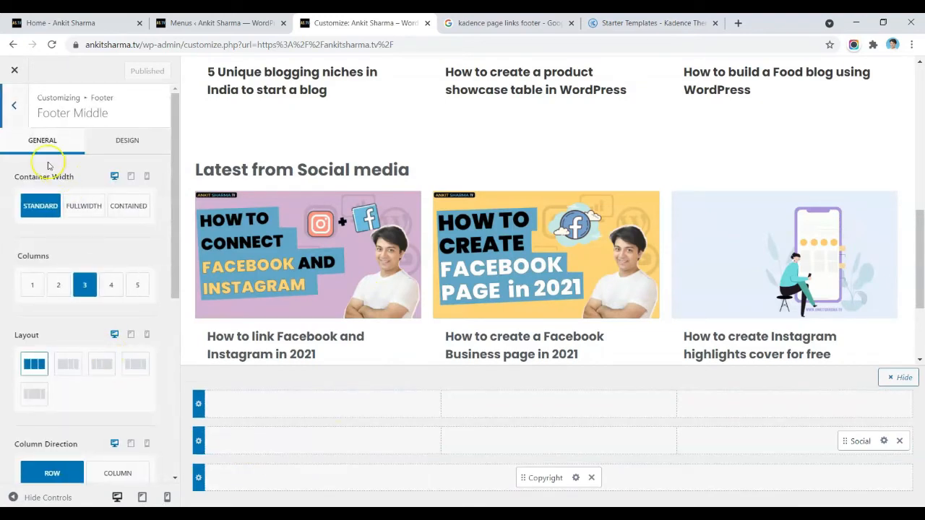
pyautogui.click(324, 441)
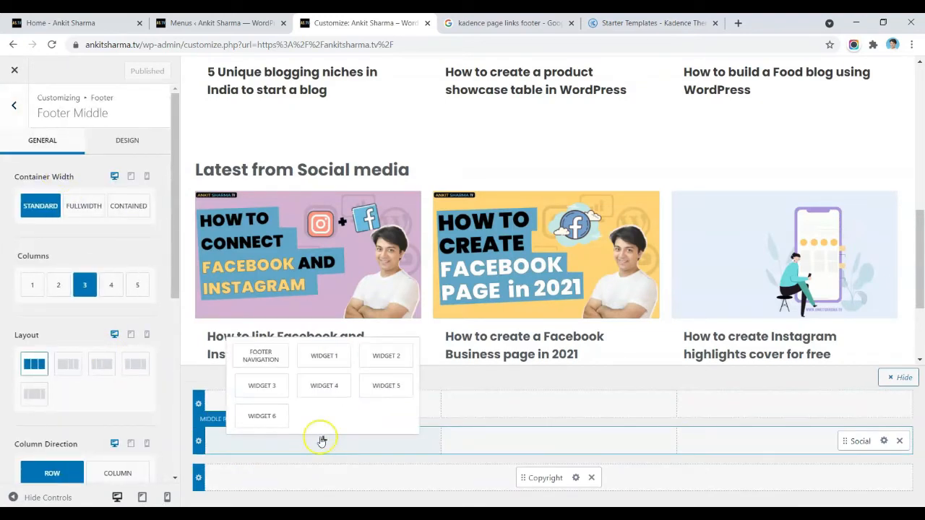
pyautogui.click(261, 355)
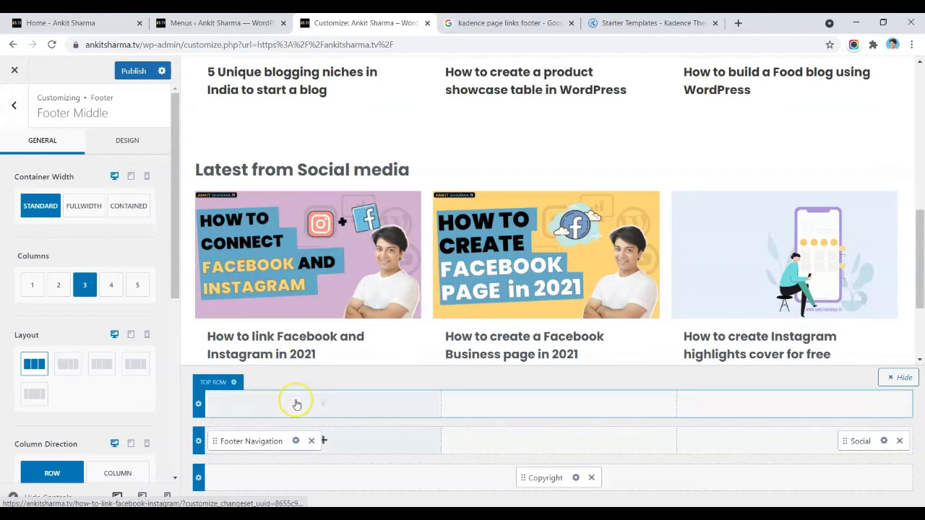
# Step: From the Footer Navigation element's settings, assign the Pages menu to the Primary menu location and return to those settings
pyautogui.click(296, 442)
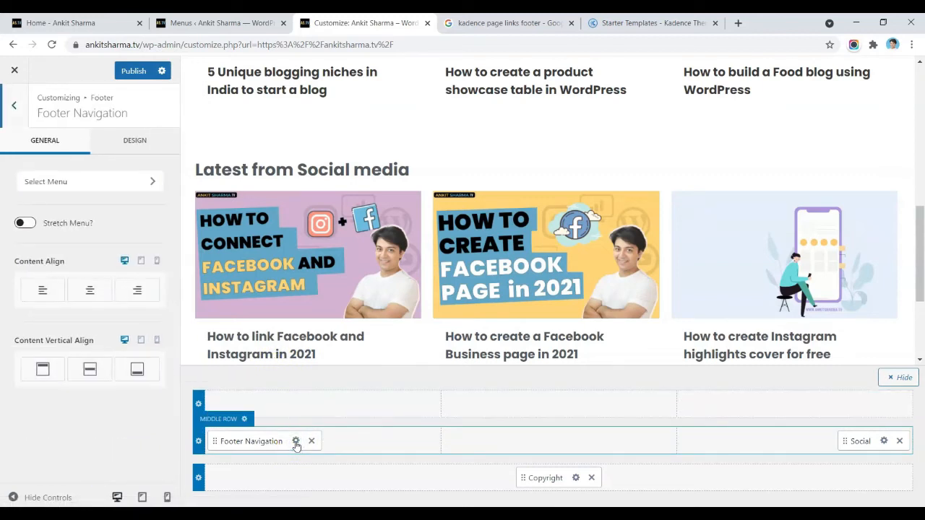
pyautogui.click(86, 181)
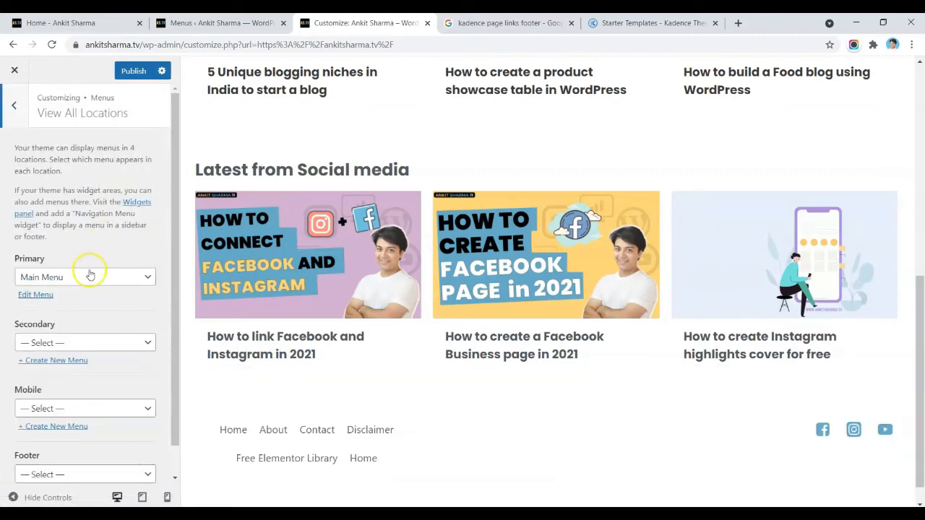
pyautogui.click(91, 275)
pyautogui.click(75, 332)
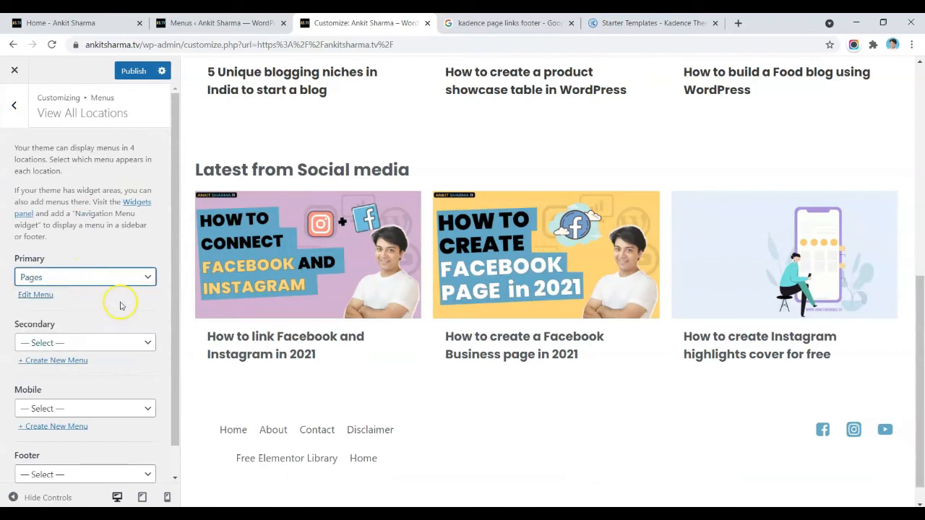
pyautogui.click(14, 104)
# Step: Set the Footer Navigation font size to 11 px
pyautogui.click(131, 140)
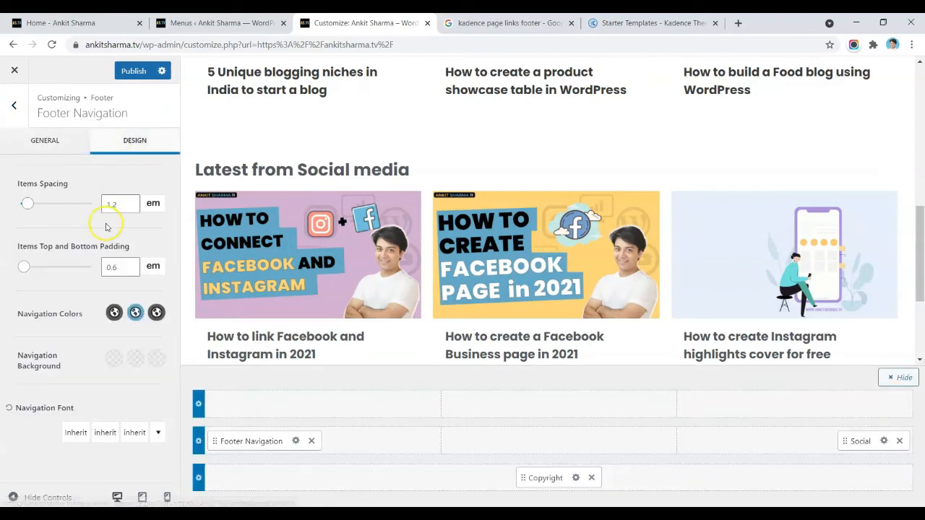
pyautogui.click(142, 432)
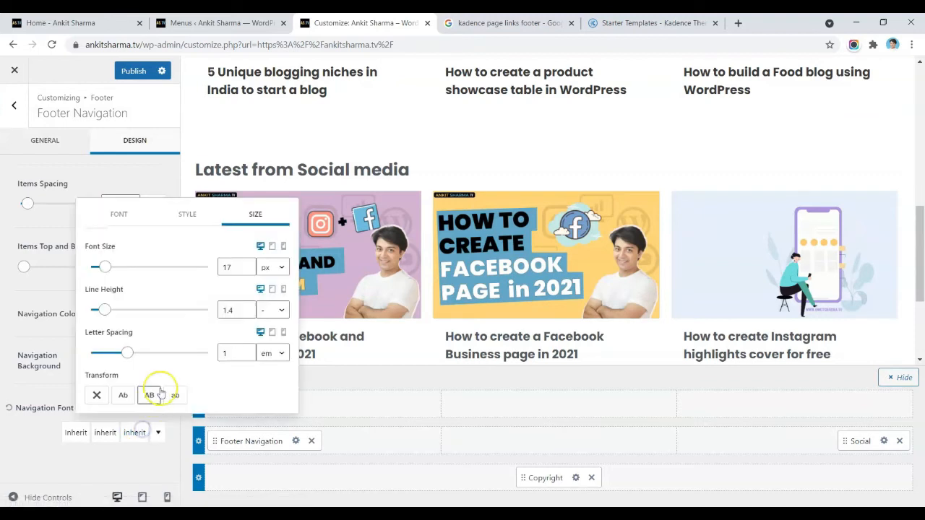
pyautogui.click(229, 265)
pyautogui.write('3')
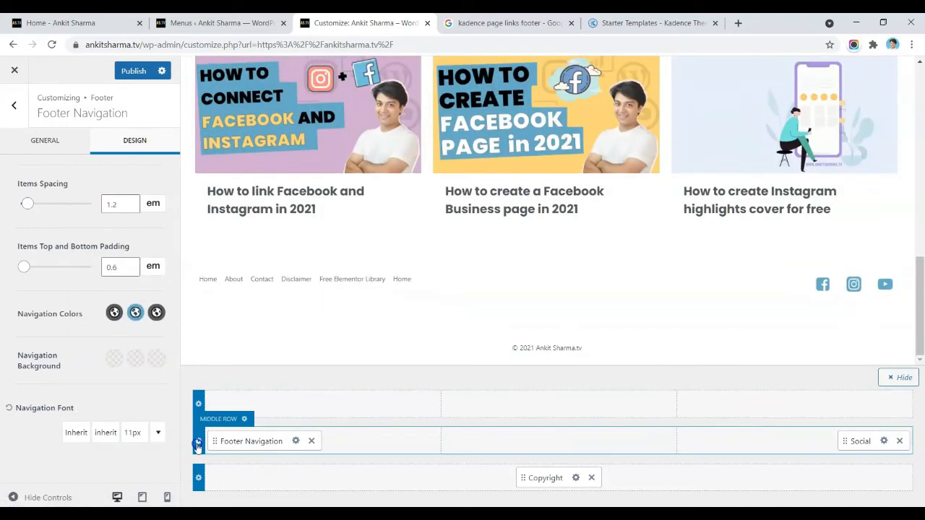
# Step: Change the footer's middle row to a two-column layout
pyautogui.click(198, 442)
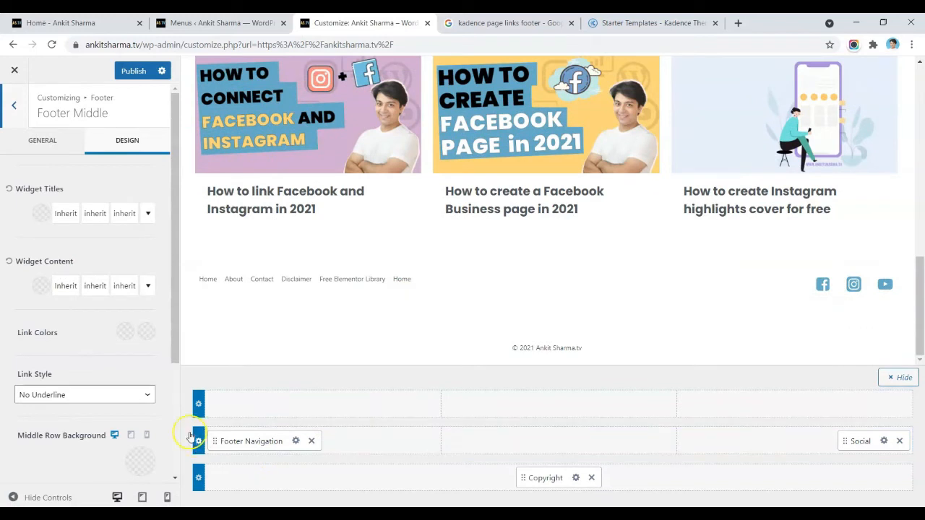
pyautogui.scroll(-3, 31, 258)
pyautogui.click(52, 145)
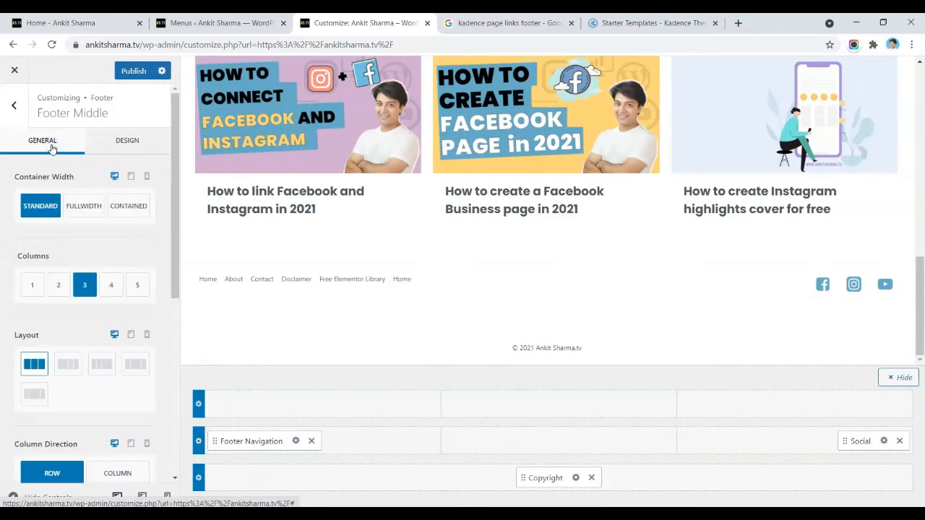
pyautogui.click(59, 285)
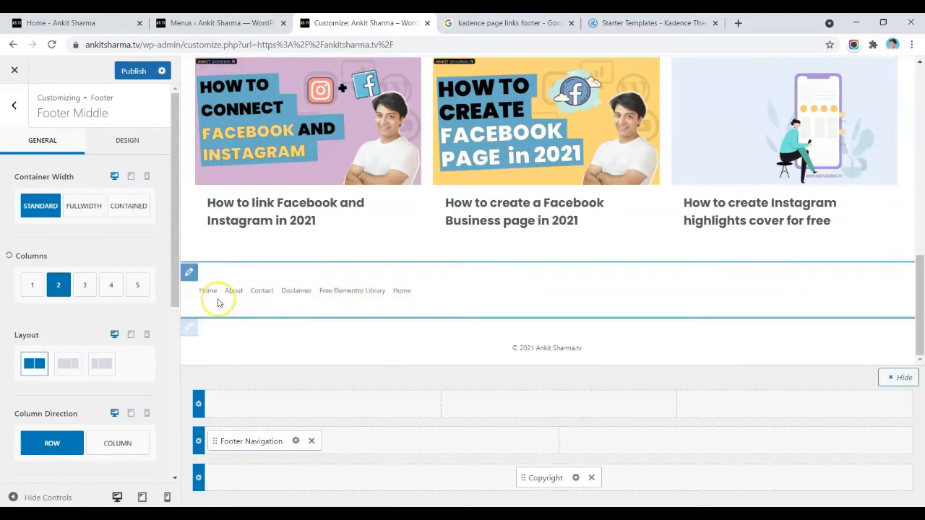
# Step: Set the font size of the Footer Navigation links to 13 px
pyautogui.click(187, 290)
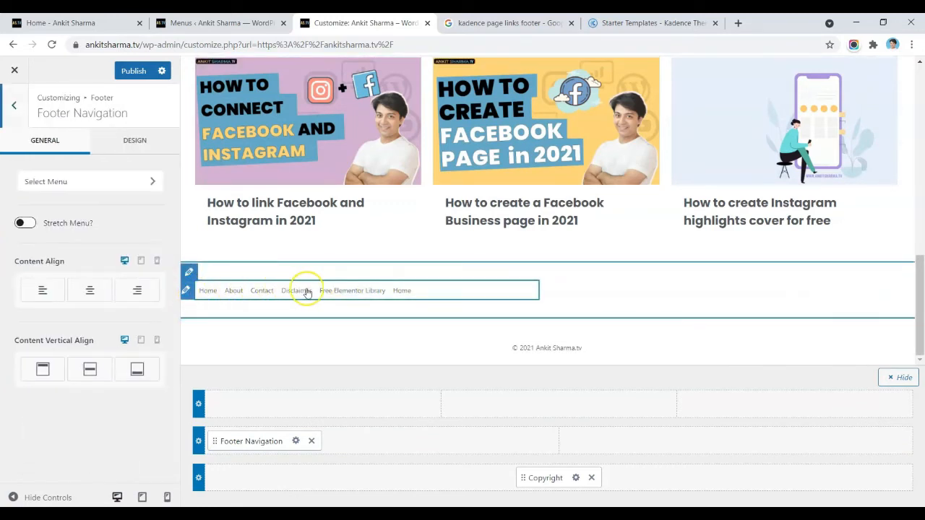
pyautogui.click(135, 141)
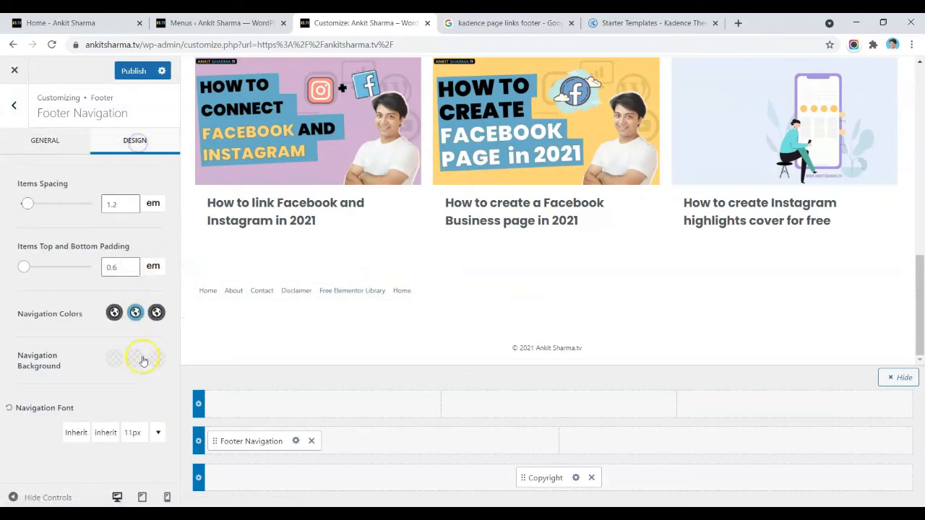
pyautogui.click(129, 433)
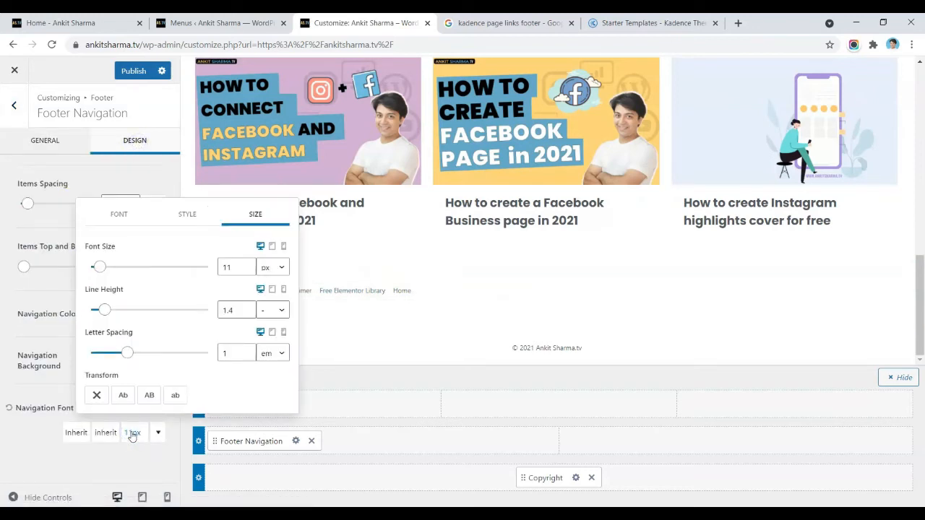
pyautogui.click(233, 261)
pyautogui.press('Up')
pyautogui.press('Up')
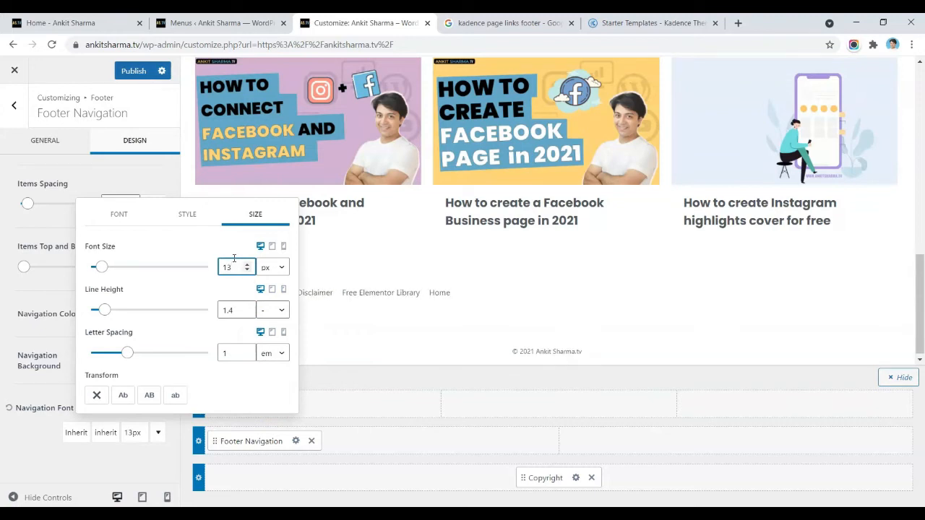
pyautogui.click(133, 432)
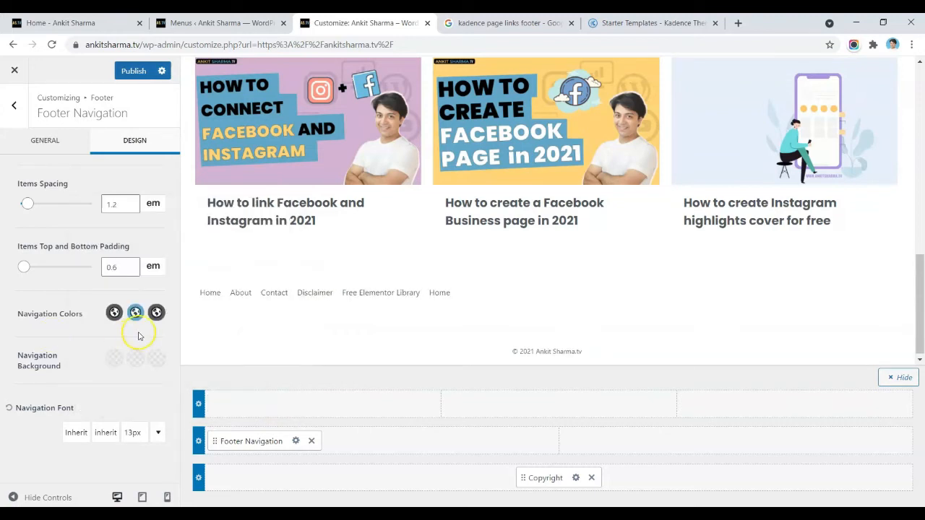
# Step: Add the Social element to the second column of the footer's middle row and publish the changes
pyautogui.scroll(1, 210, 295)
pyautogui.click(737, 441)
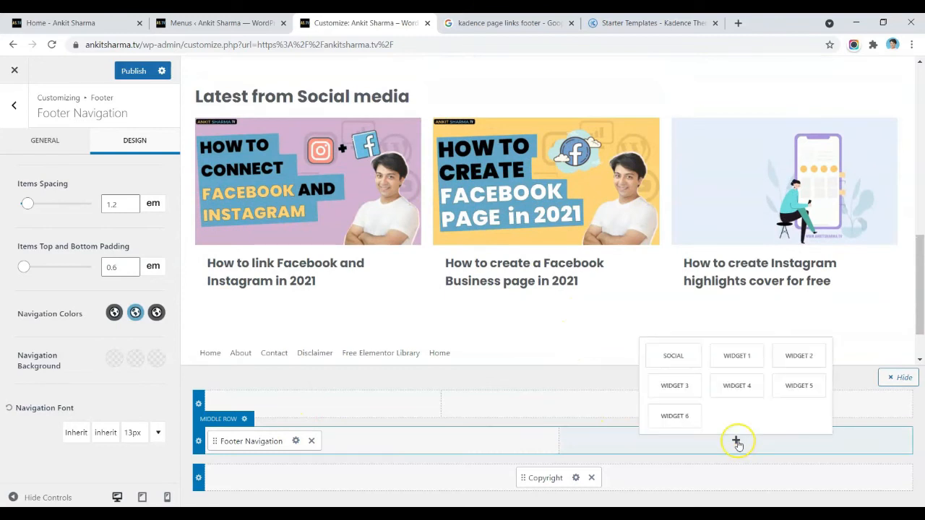
pyautogui.click(686, 359)
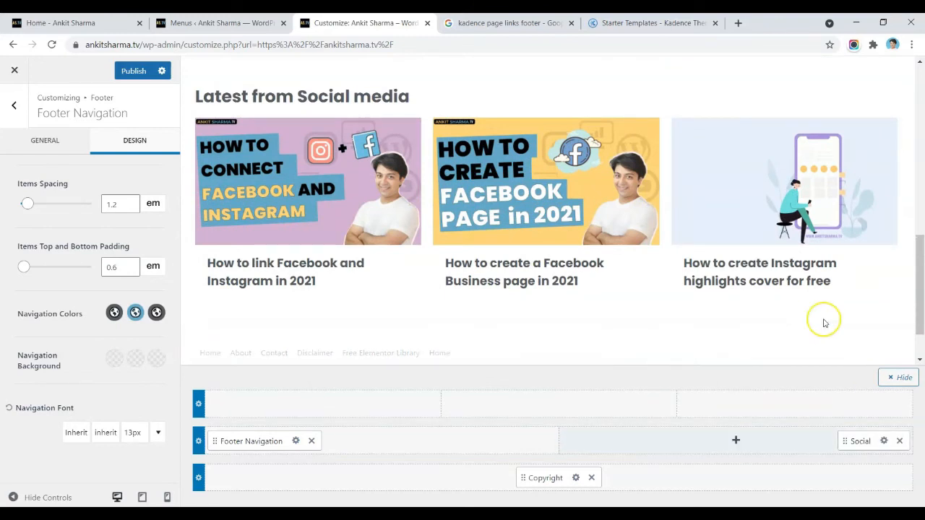
pyautogui.scroll(-1, 865, 313)
pyautogui.click(130, 71)
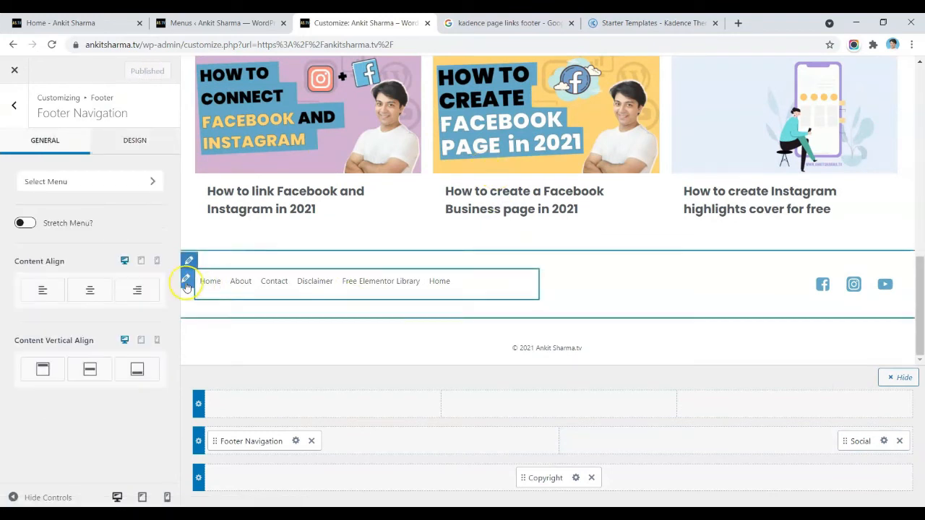
# Step: Set the footer's middle row container to full width and its background to the light palette colour EDF2F7
pyautogui.click(198, 441)
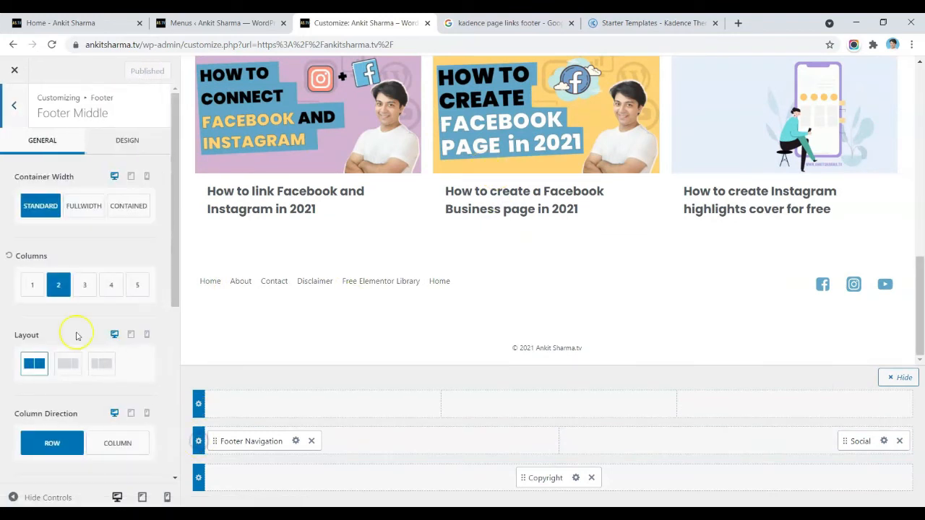
pyautogui.click(84, 208)
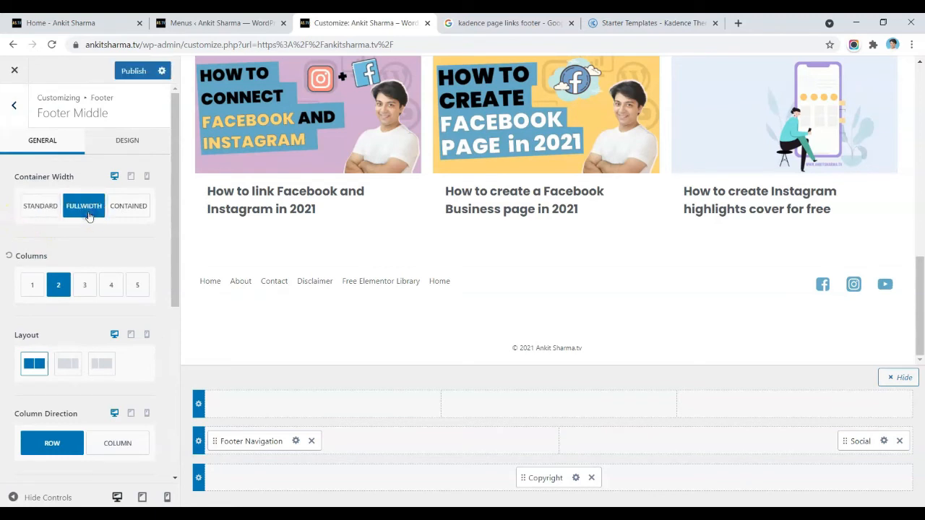
pyautogui.click(118, 149)
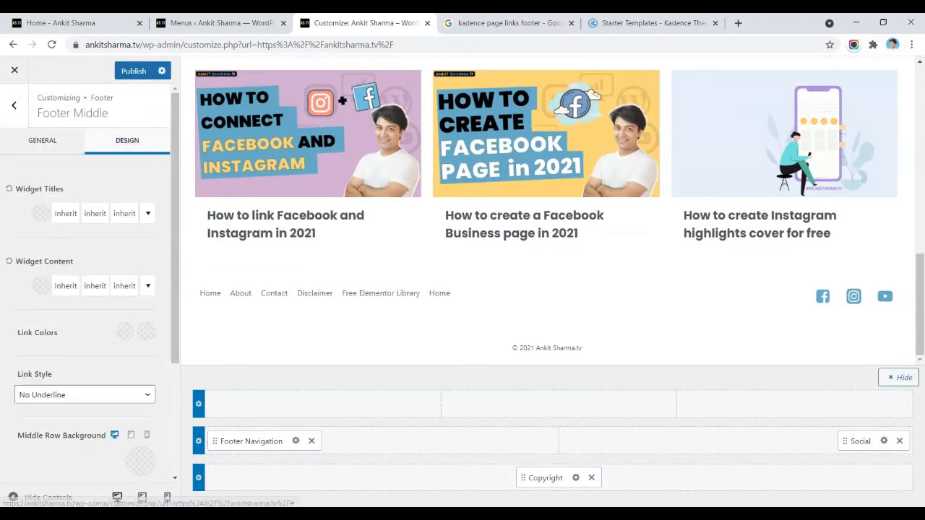
pyautogui.scroll(-2, 134, 434)
pyautogui.click(134, 309)
pyautogui.click(149, 258)
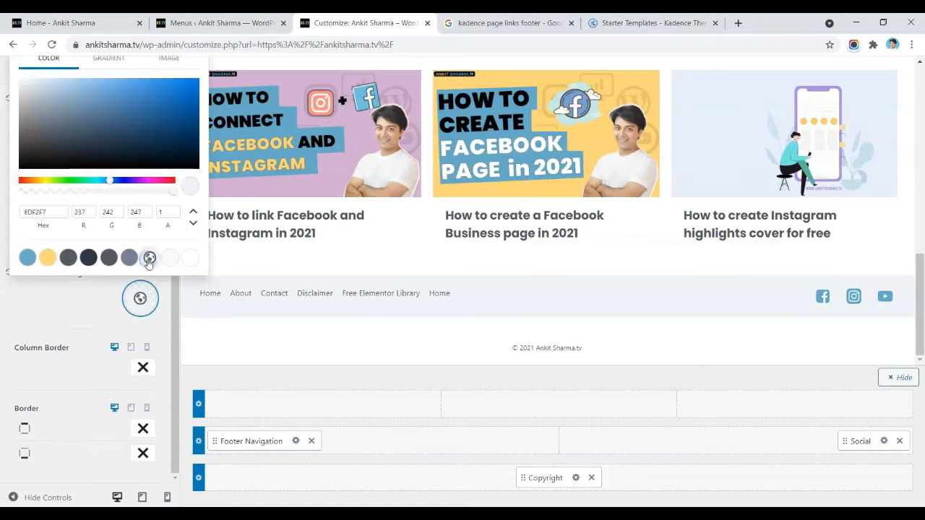
# Step: Set the footer bottom row's bottom spacing to 0 px and publish the changes
pyautogui.click(102, 388)
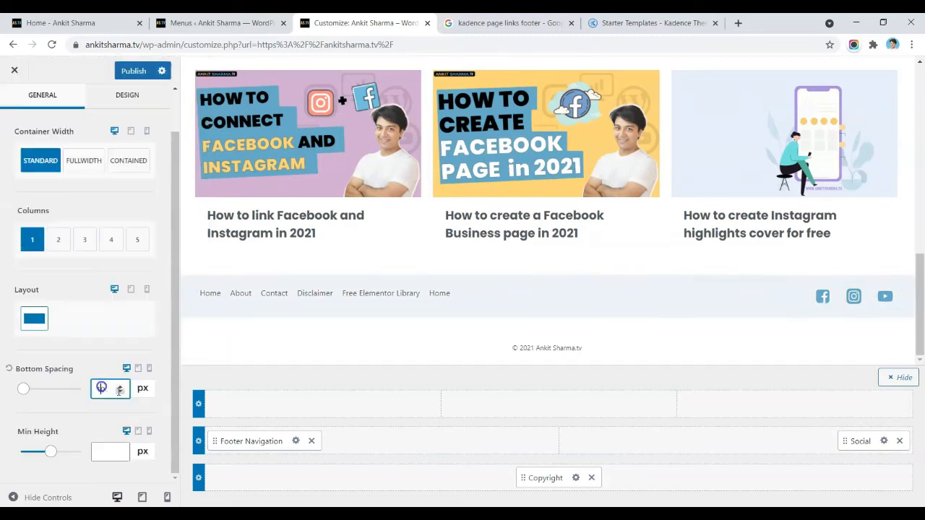
pyautogui.press('BackSpace')
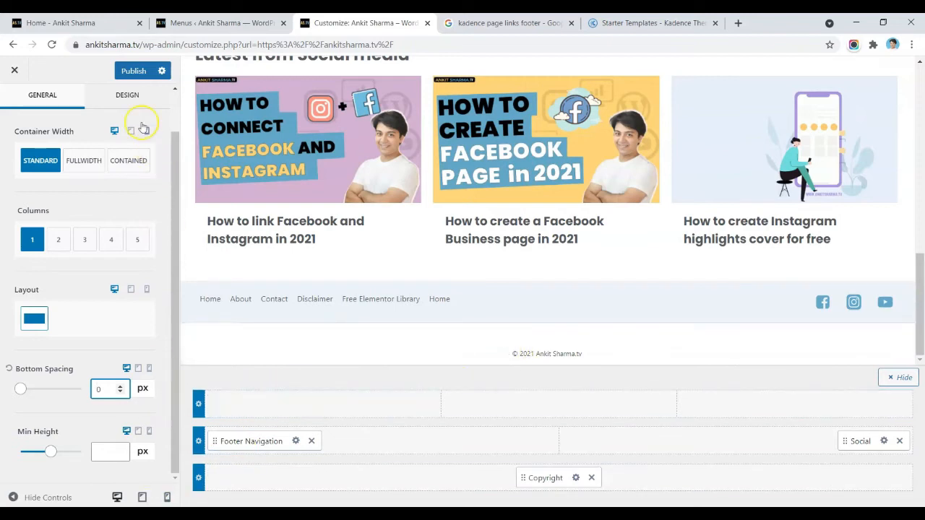
pyautogui.click(130, 71)
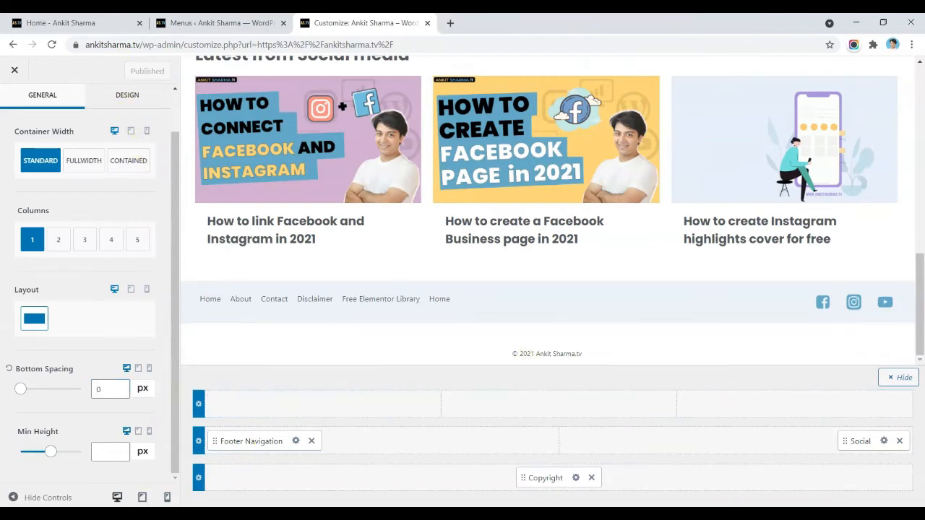
# Step: Check the published footer on the live home page and return to the Customizer
pyautogui.click(15, 70)
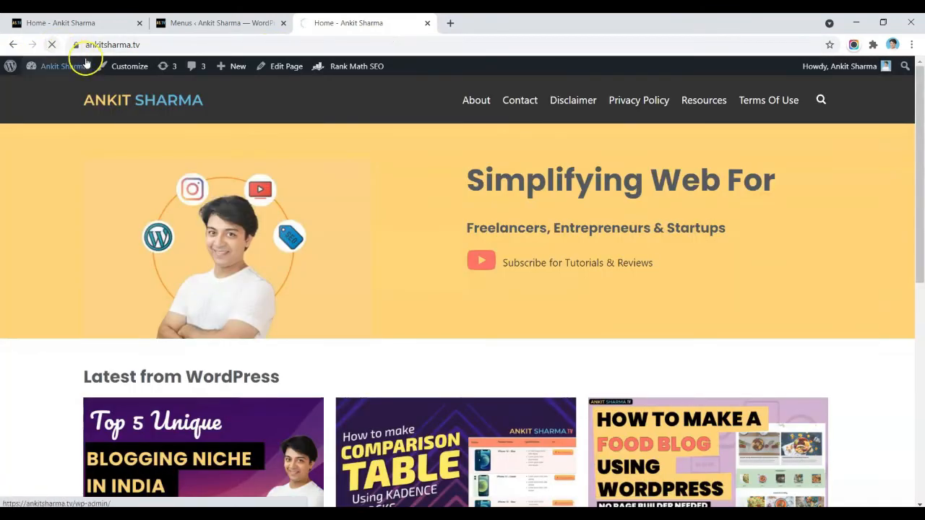
pyautogui.scroll(-7, 445, 127)
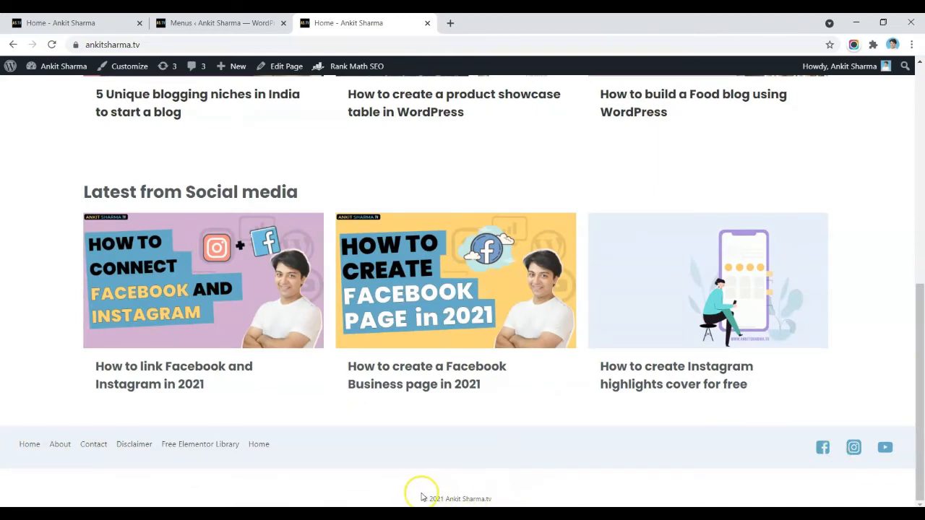
pyautogui.click(108, 66)
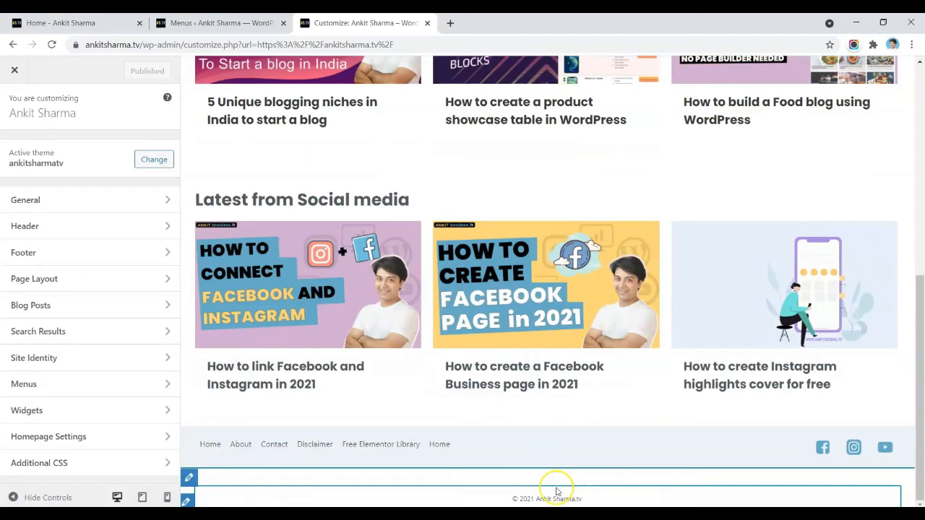
# Step: Set the top spacing of the footer's bottom row to 0 px
pyautogui.click(190, 479)
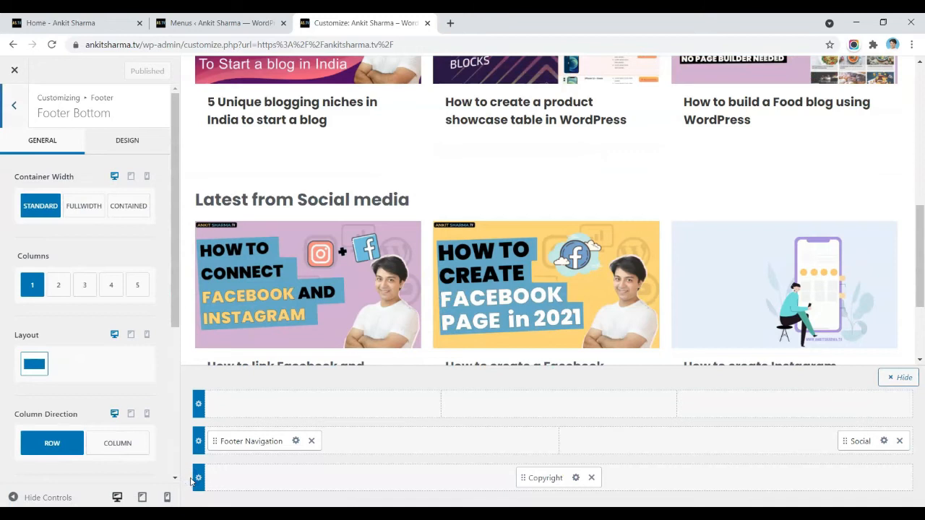
pyautogui.click(198, 440)
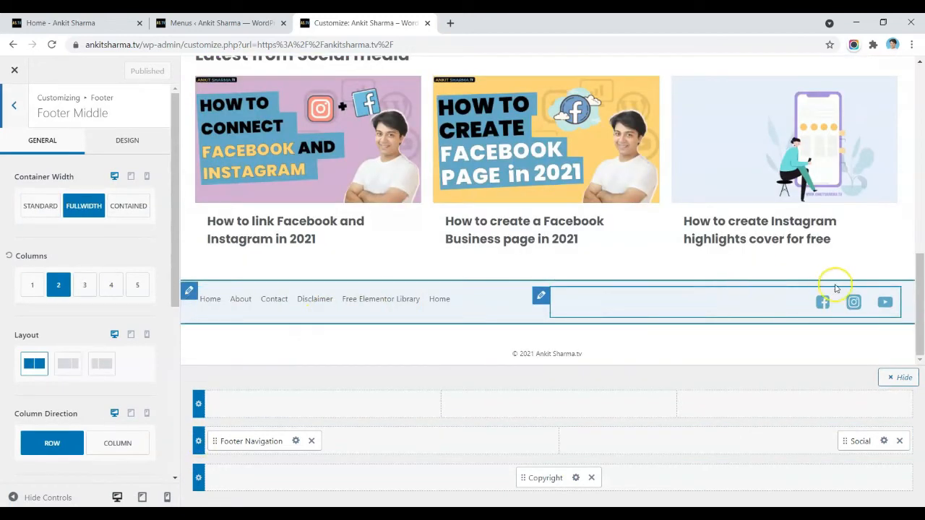
pyautogui.click(564, 337)
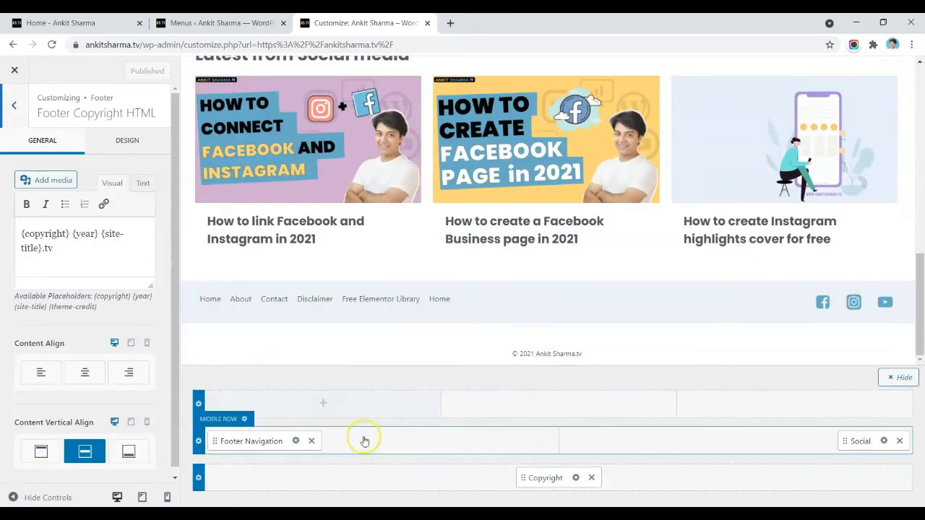
pyautogui.click(198, 479)
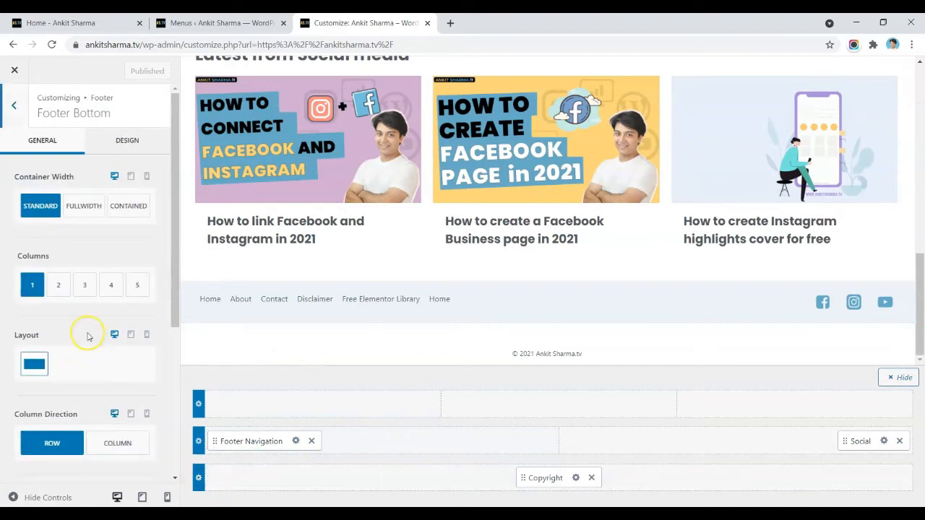
pyautogui.scroll(-3, 82, 333)
pyautogui.doubleClick(99, 327)
pyautogui.write('0')
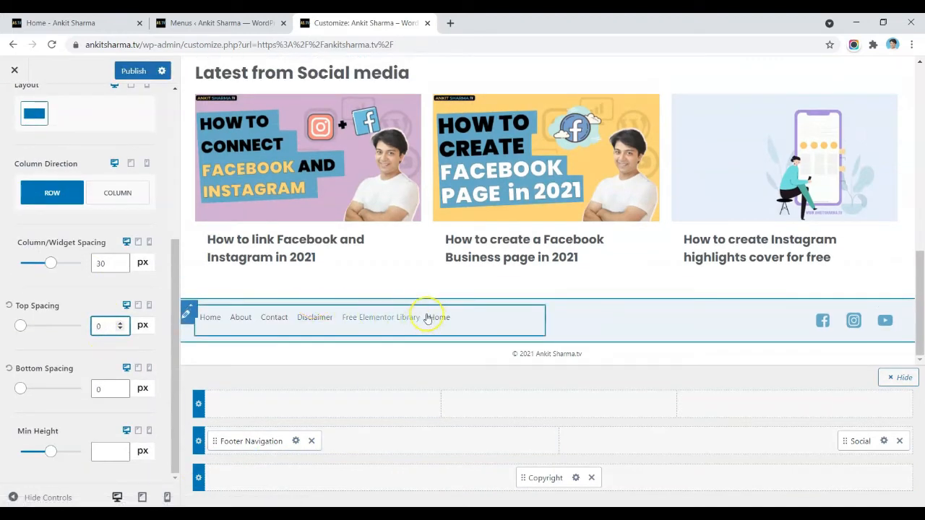
# Step: Set the footer bottom row's background to the light palette colour EDF2F7, matching the middle row
pyautogui.scroll(5, 131, 143)
pyautogui.click(135, 142)
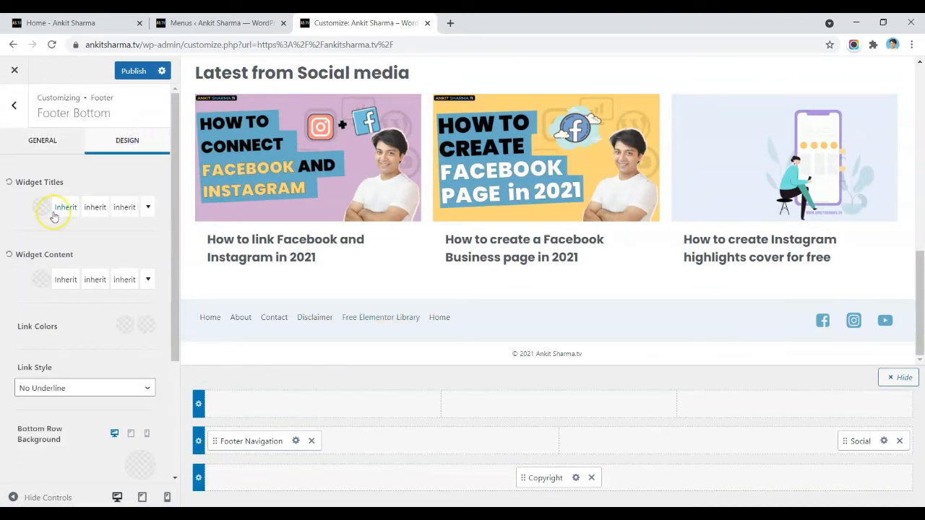
pyautogui.scroll(-2, 51, 376)
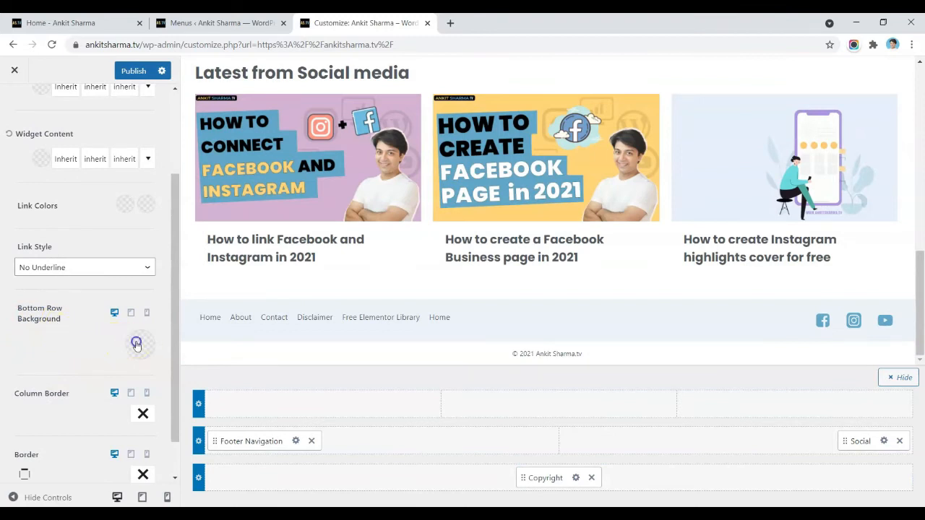
pyautogui.click(136, 344)
pyautogui.click(149, 293)
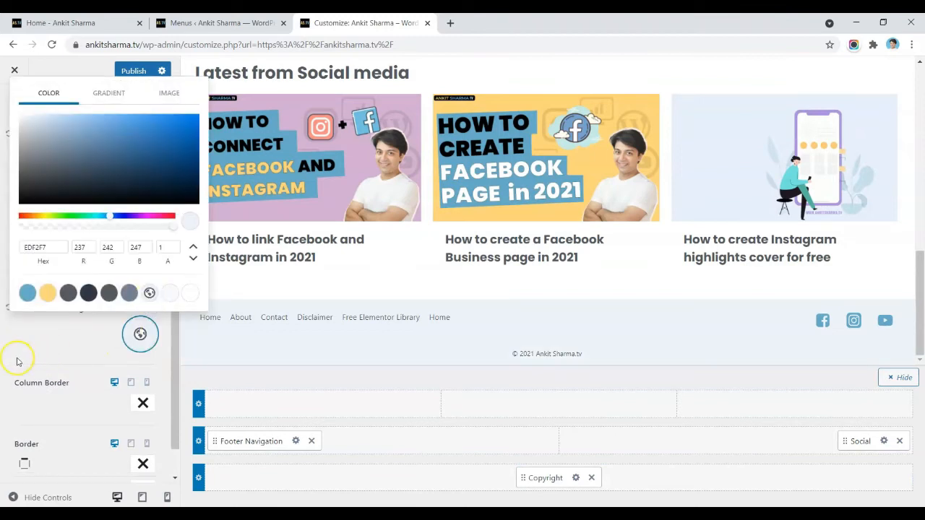
# Step: Change the footer bottom row's background to the custom light colour EAEEF4 and publish the changes
pyautogui.click(27, 119)
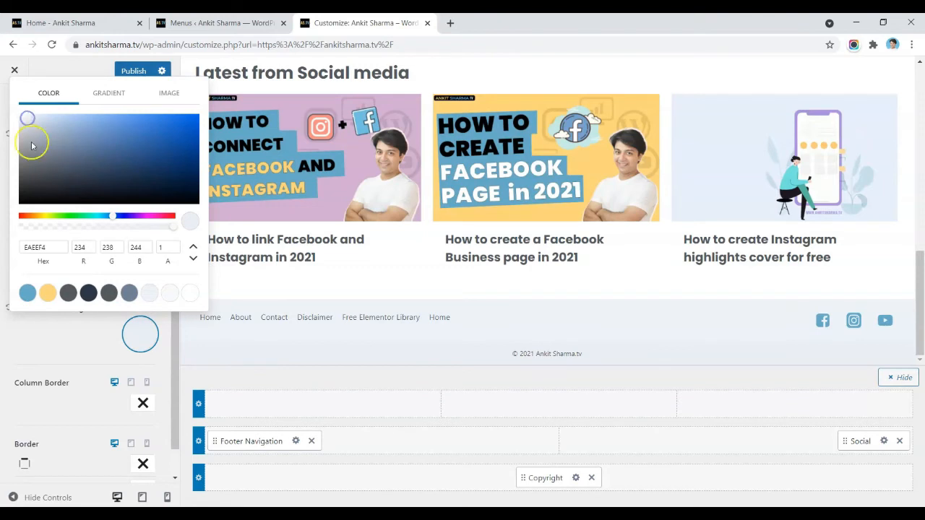
pyautogui.click(281, 275)
pyautogui.click(128, 72)
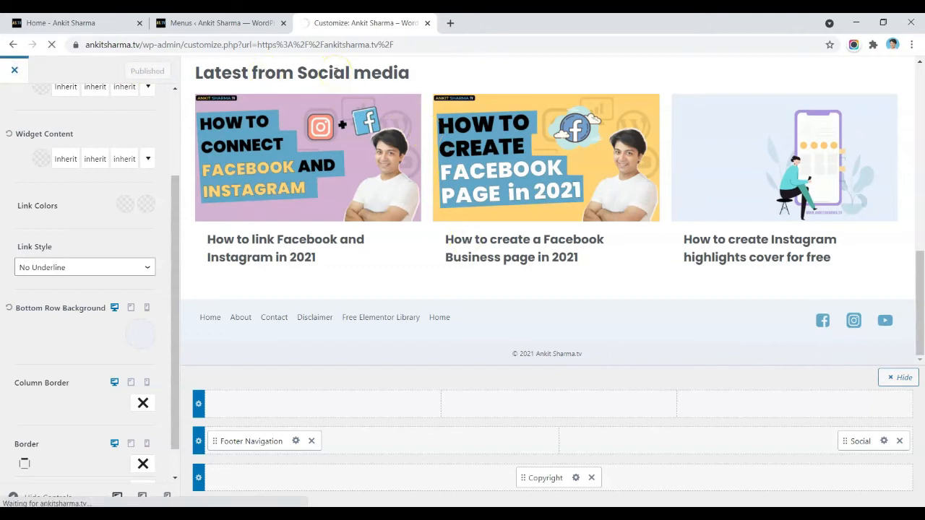
# Step: Check the published footer on the live home page and on the Social Media category page
pyautogui.scroll(-8, 384, 196)
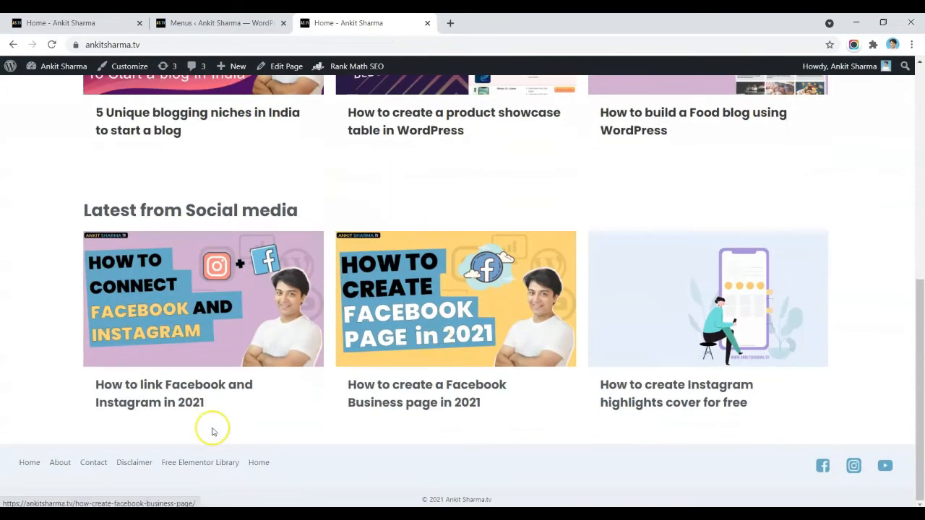
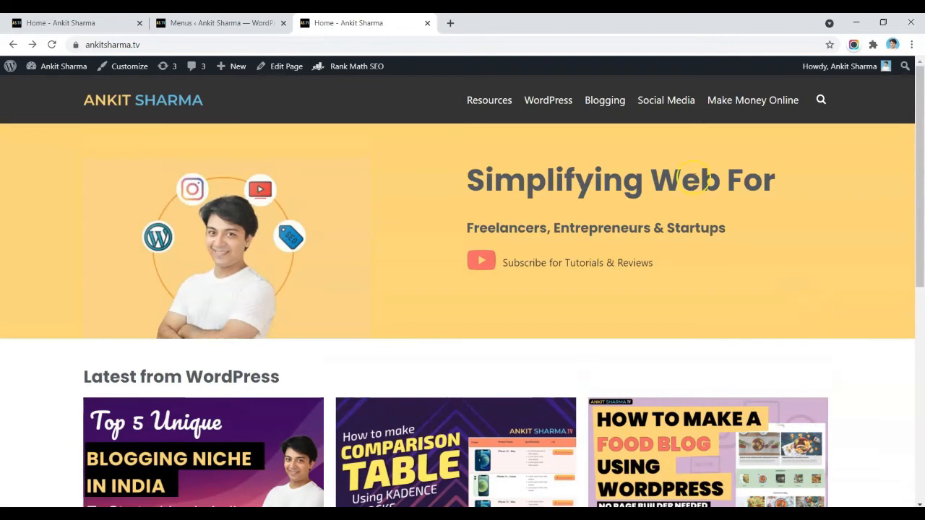
pyautogui.click(666, 100)
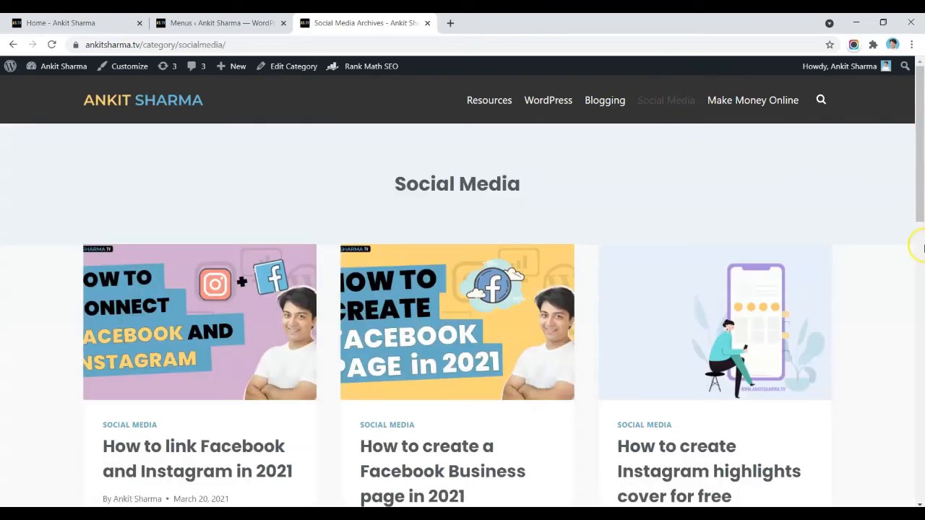
pyautogui.scroll(-10, 847, 262)
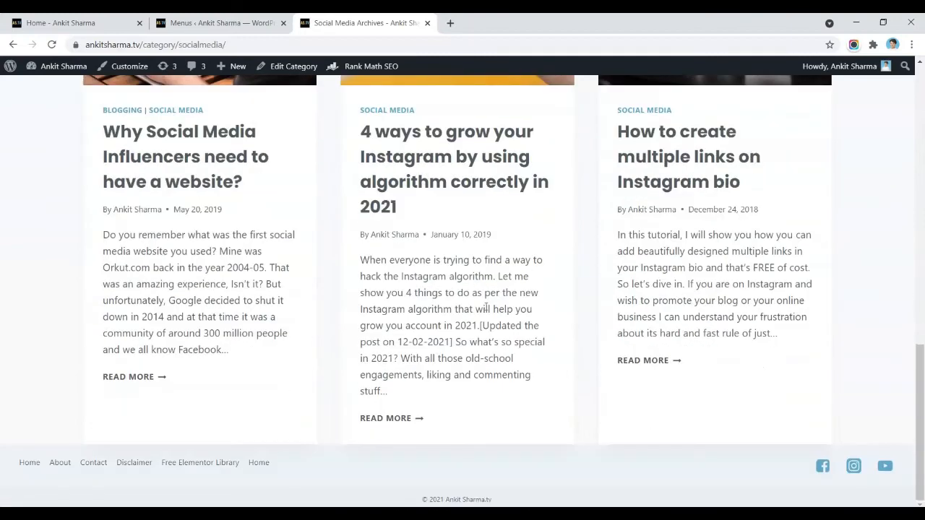
pyautogui.scroll(10, 488, 309)
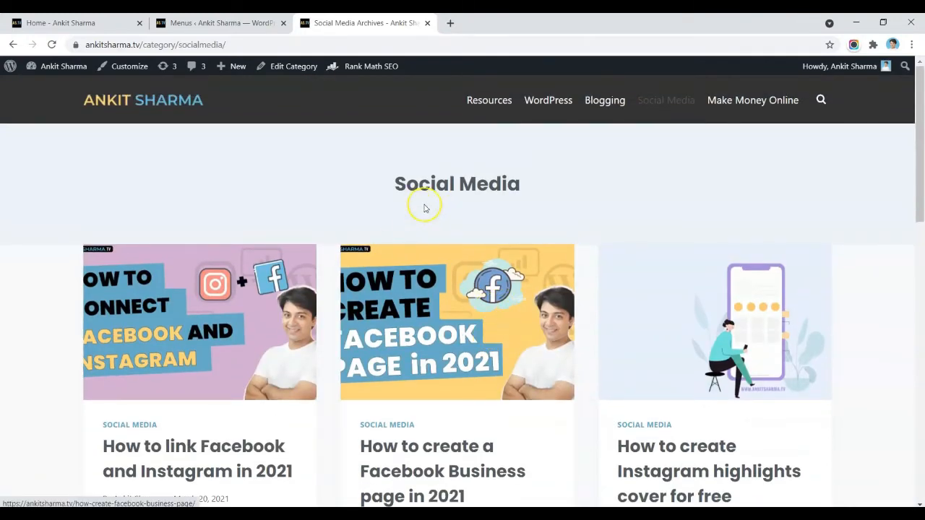
# Step: Open the Social Media archive in the Customizer and set the archive title background to the yellow palette colour
pyautogui.click(142, 69)
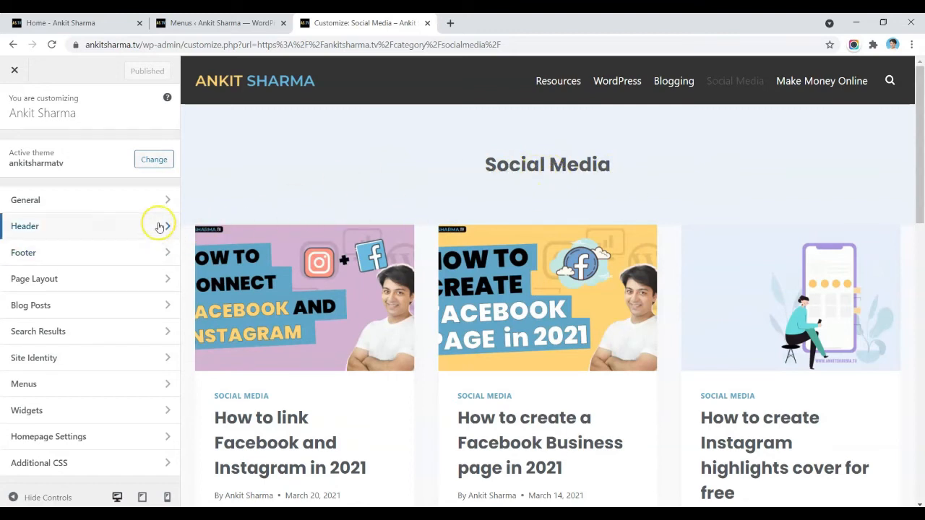
pyautogui.click(46, 304)
pyautogui.click(46, 181)
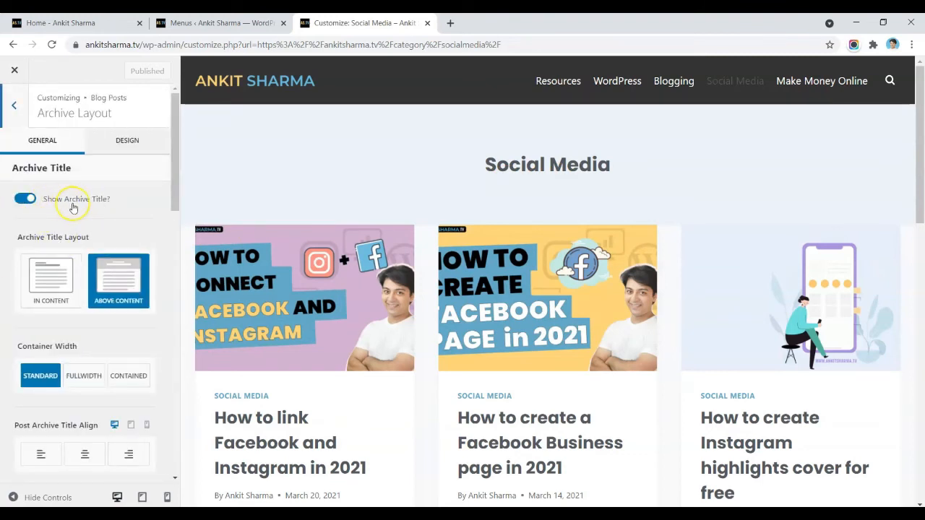
pyautogui.click(119, 141)
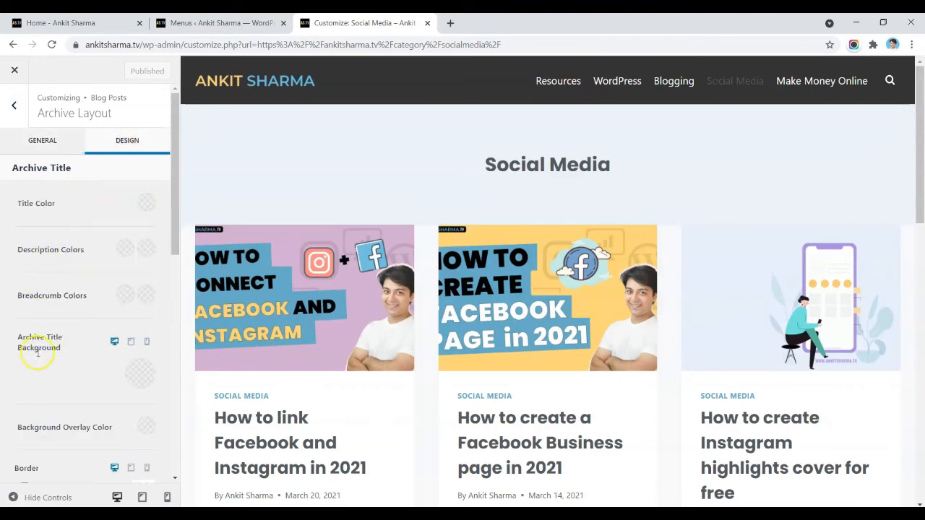
pyautogui.click(142, 374)
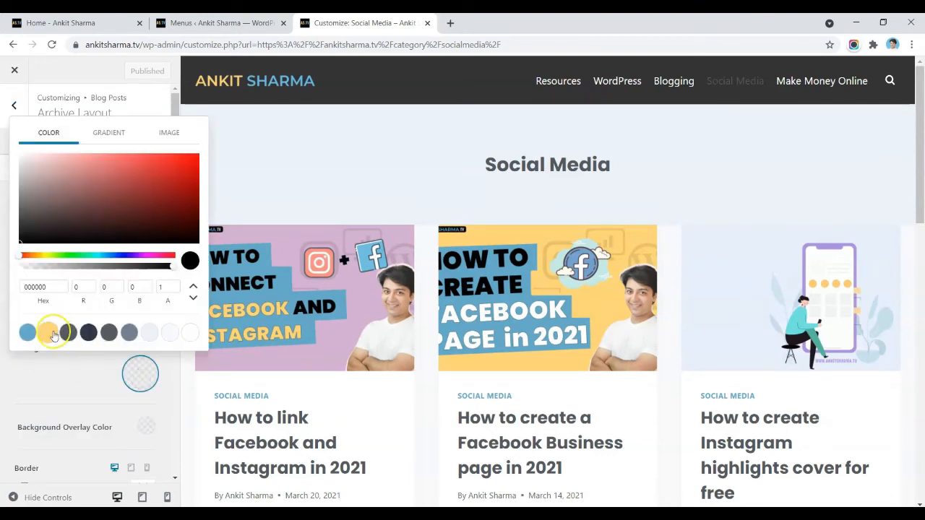
pyautogui.click(48, 321)
pyautogui.click(16, 375)
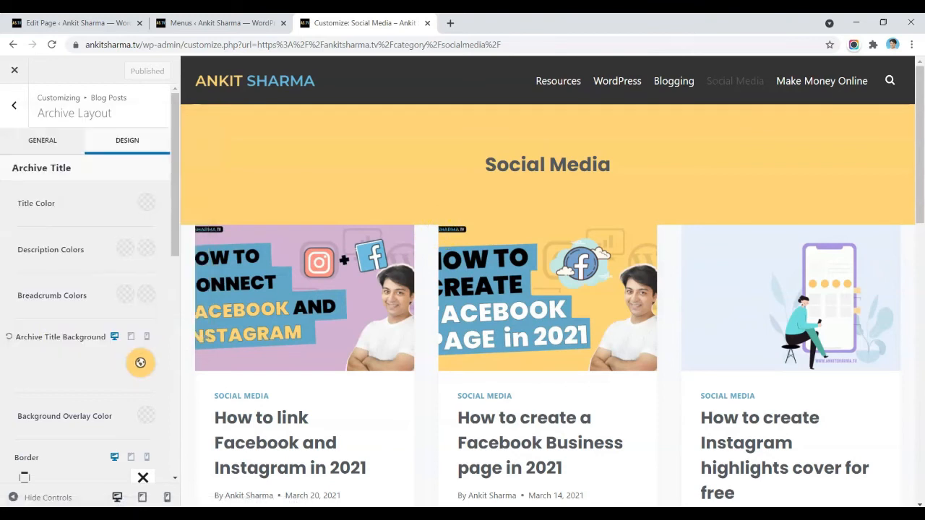
# Step: Set the general layout's content top and bottom spacing to 2 rem and publish the changes
pyautogui.click(14, 105)
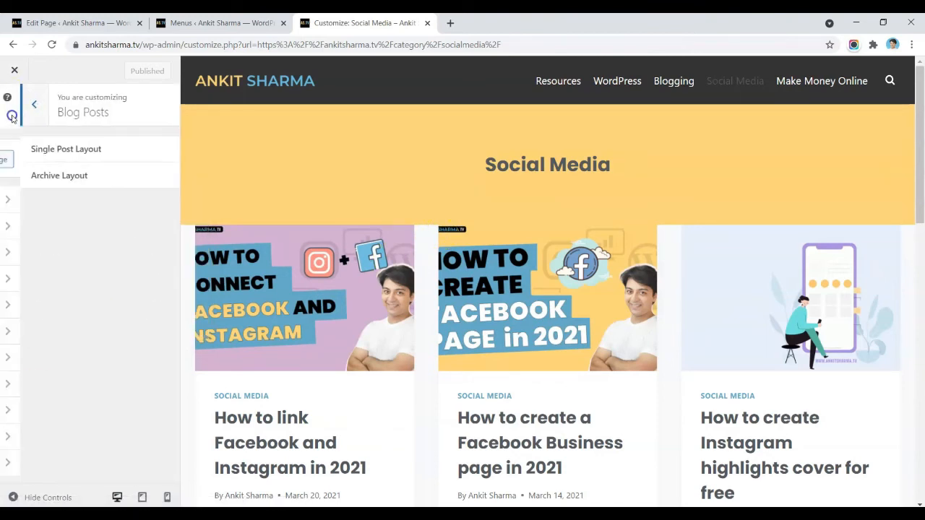
pyautogui.click(21, 197)
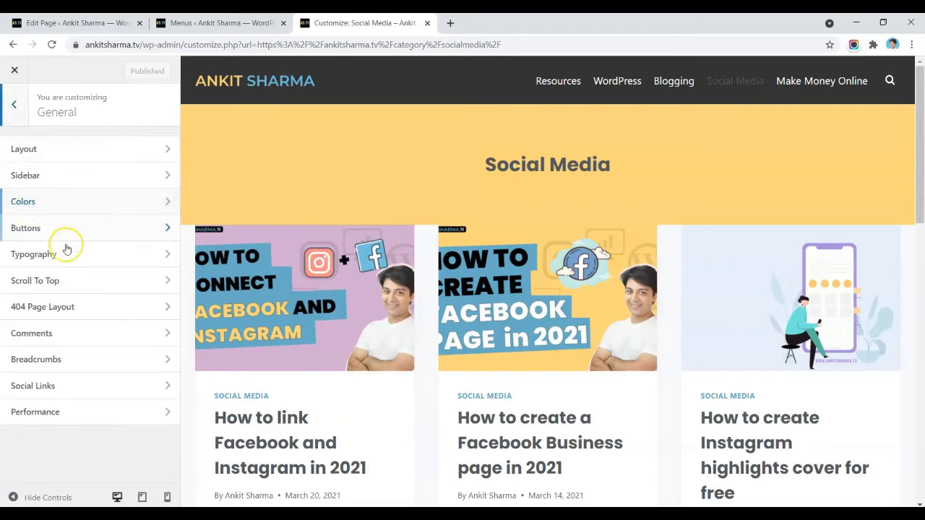
pyautogui.click(29, 149)
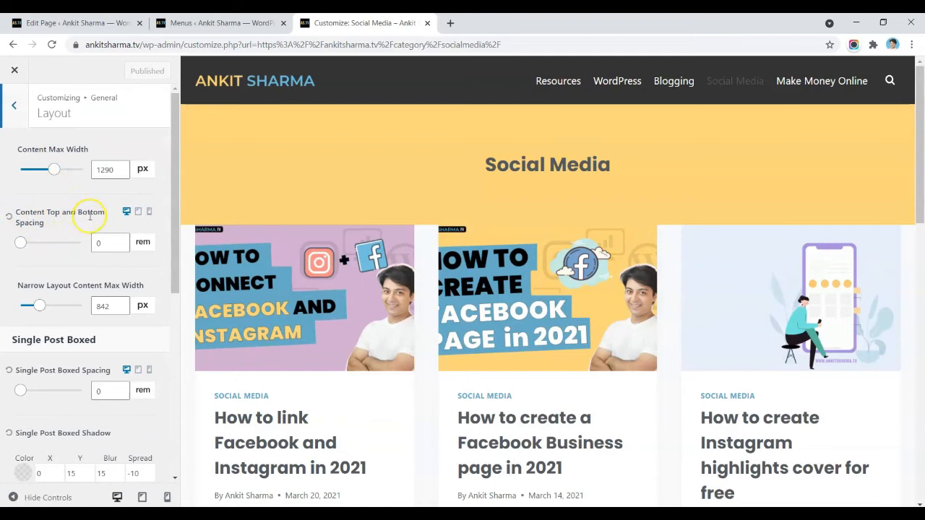
pyautogui.doubleClick(99, 244)
pyautogui.write('2')
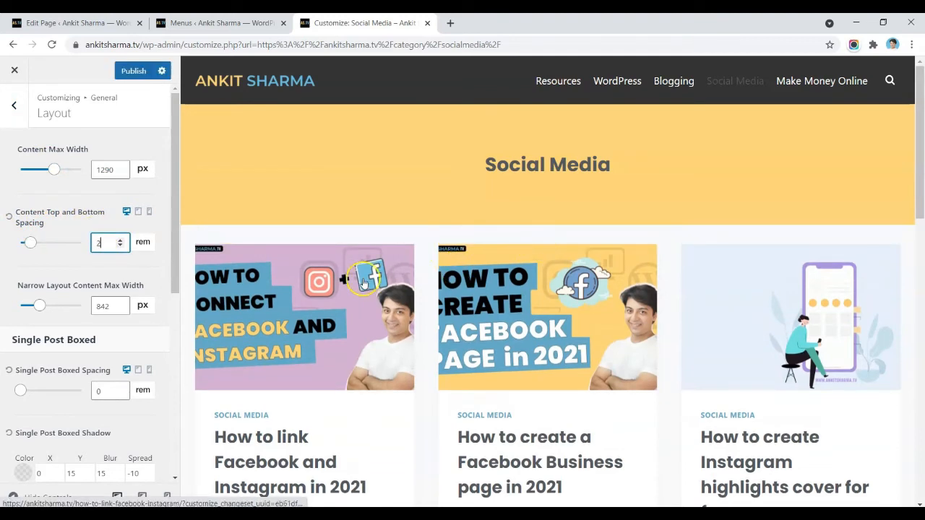
pyautogui.click(131, 70)
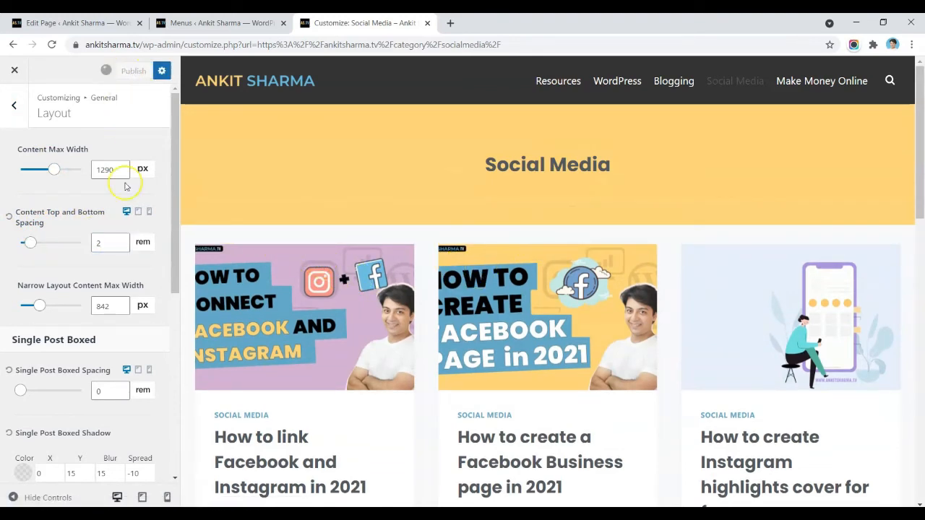
# Step: Open the blog posts' archive layout settings and examine the content style and column options against the page preview
pyautogui.click(14, 106)
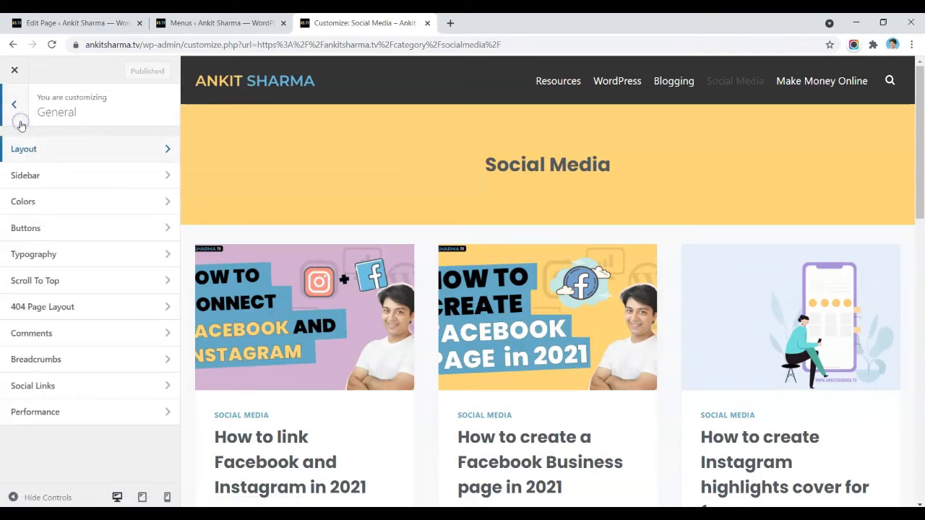
pyautogui.click(14, 104)
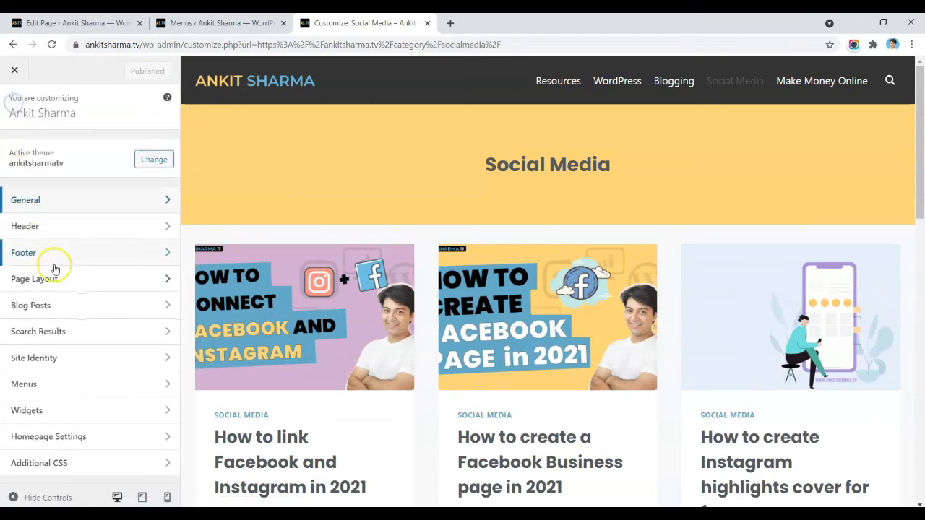
pyautogui.click(49, 304)
pyautogui.click(50, 179)
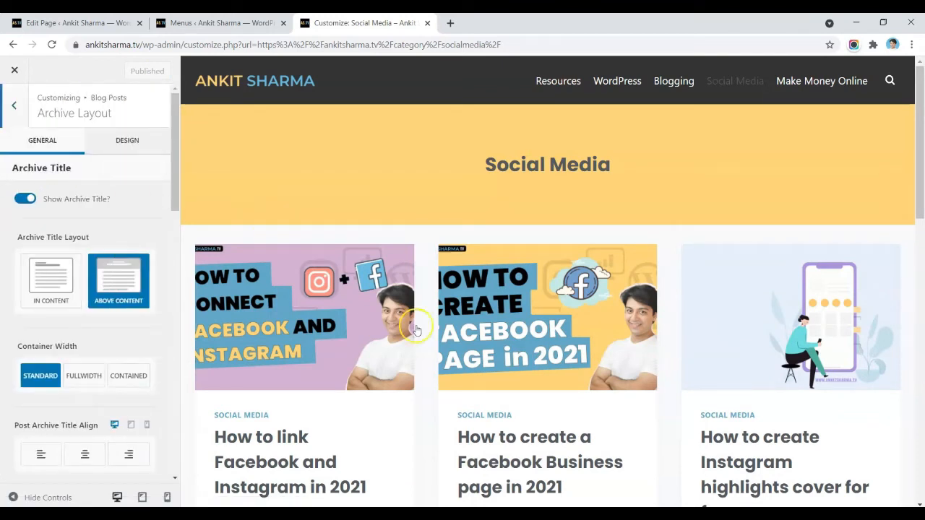
pyautogui.scroll(-5, 68, 194)
pyautogui.scroll(-2, 345, 305)
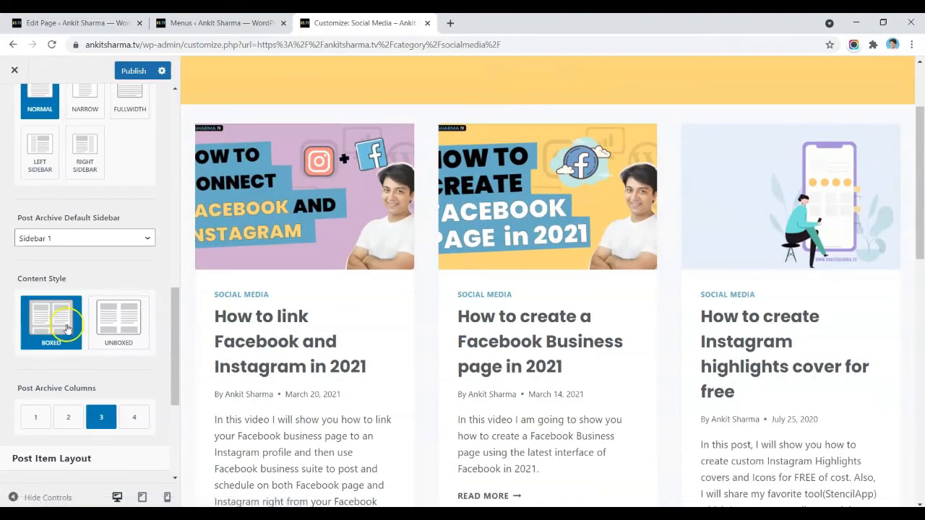
pyautogui.scroll(-1, 316, 296)
pyautogui.scroll(-2, 318, 300)
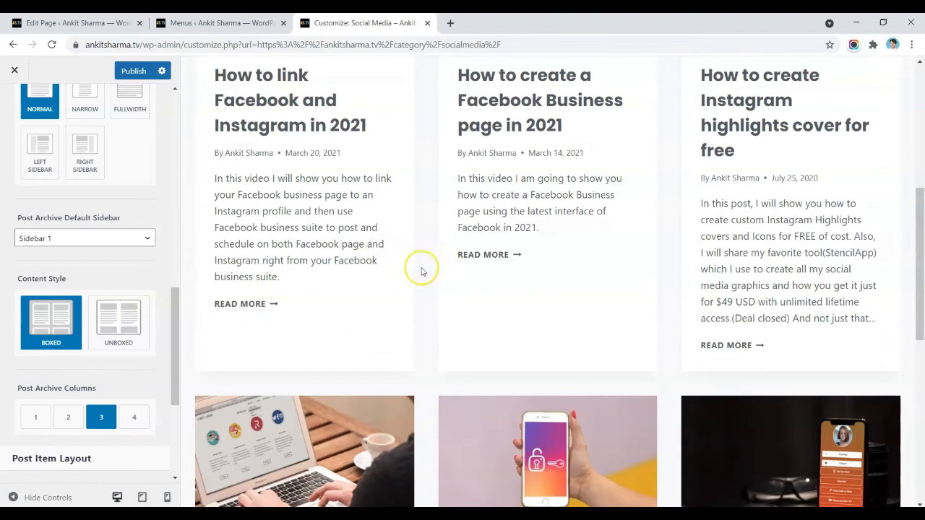
# Step: Try a two-column post archive and return it to three columns
pyautogui.scroll(-3, 71, 314)
pyautogui.click(68, 237)
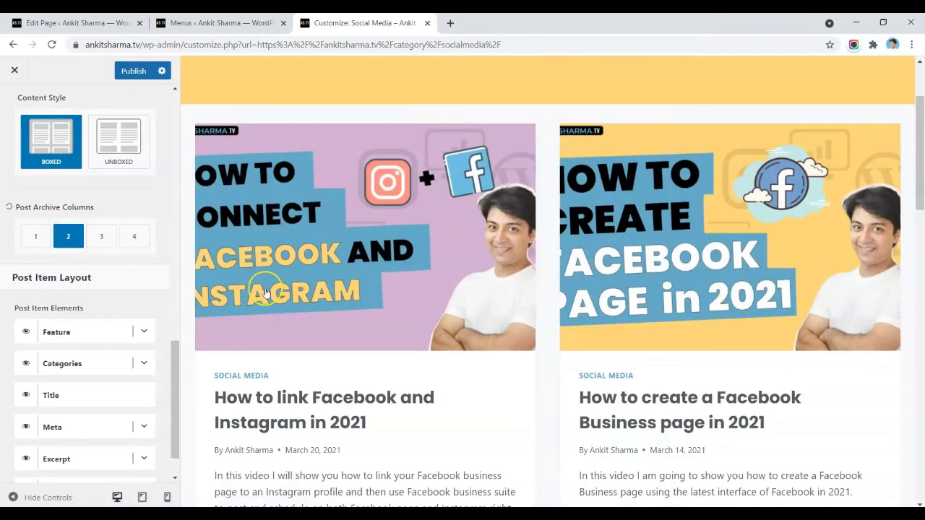
pyautogui.click(102, 237)
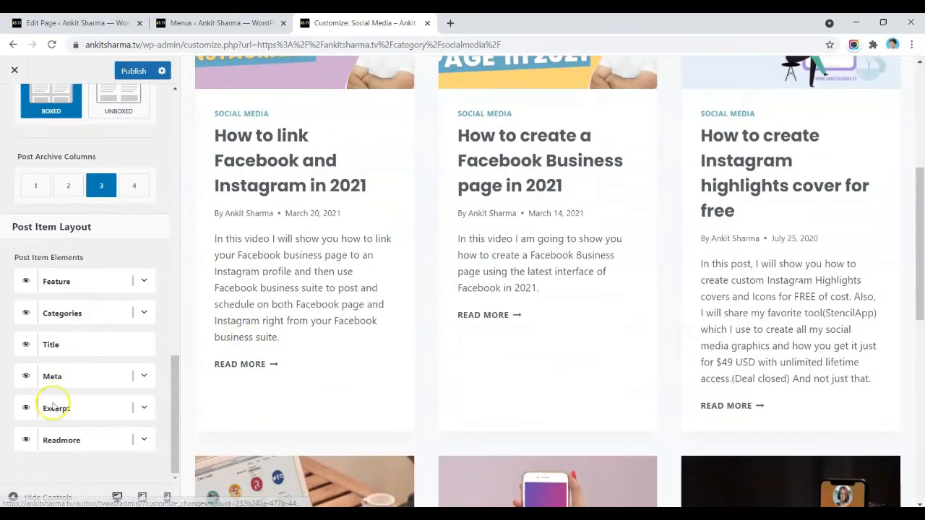
# Step: Hide the excerpt, read-more link, date and author in the archive's post items
pyautogui.click(26, 410)
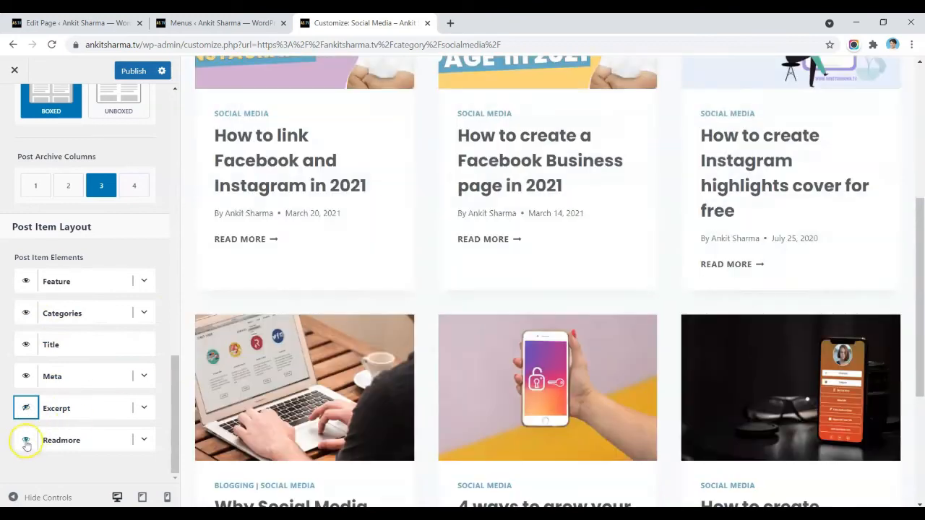
pyautogui.click(26, 440)
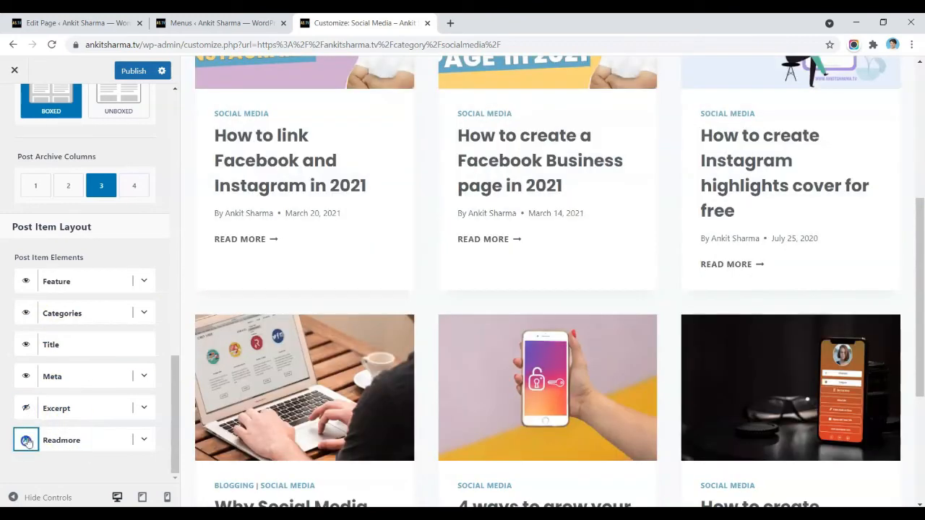
pyautogui.click(143, 375)
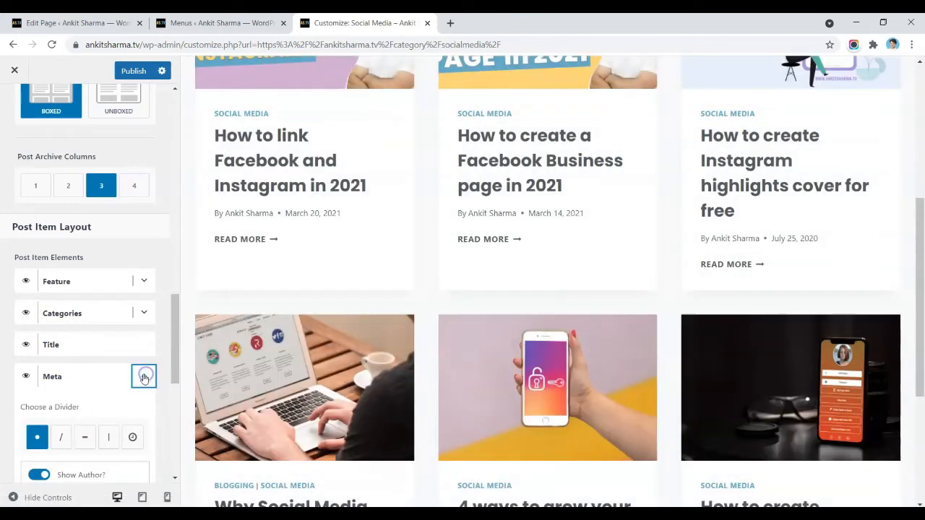
pyautogui.scroll(-2, 133, 380)
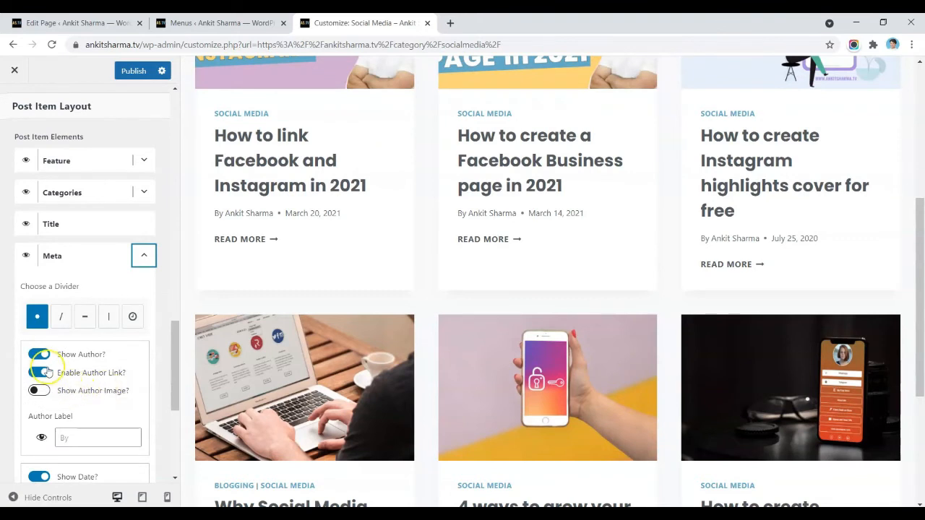
pyautogui.scroll(-1, 69, 406)
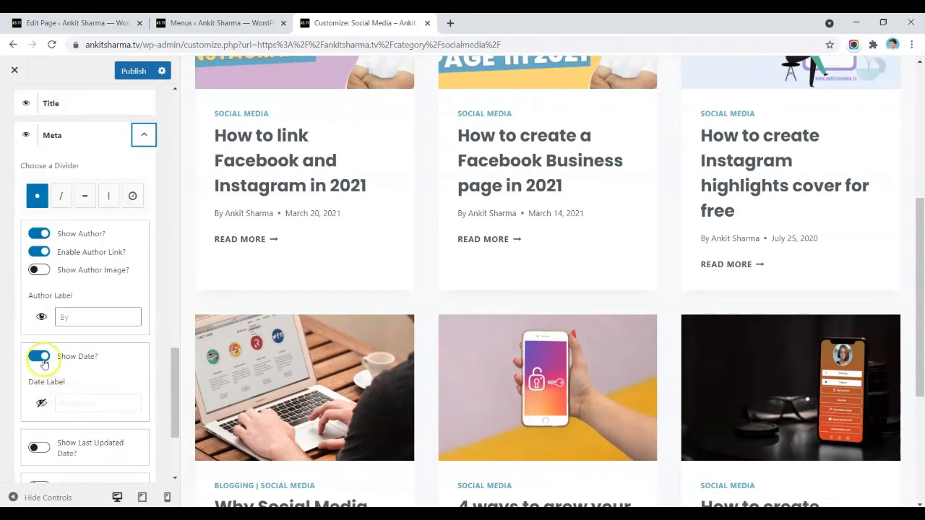
pyautogui.click(38, 354)
pyautogui.scroll(-3, 43, 358)
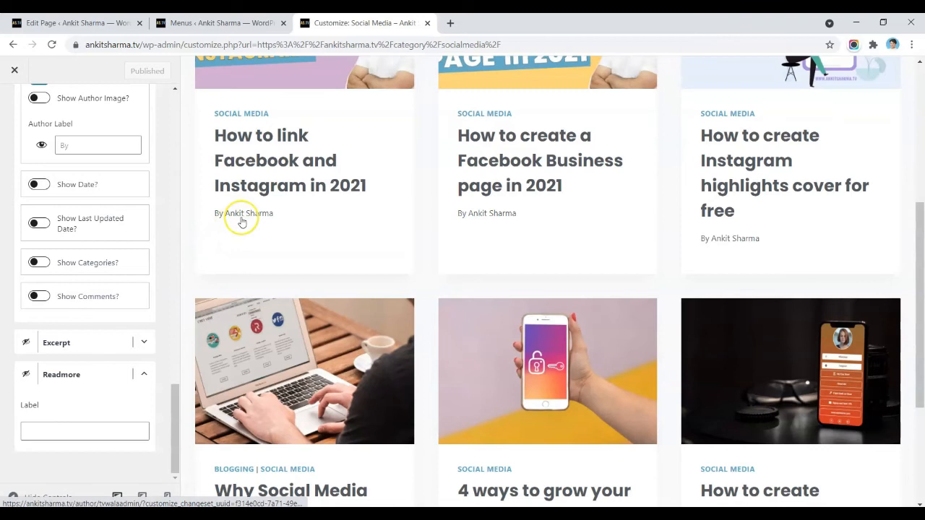
pyautogui.scroll(3, 76, 264)
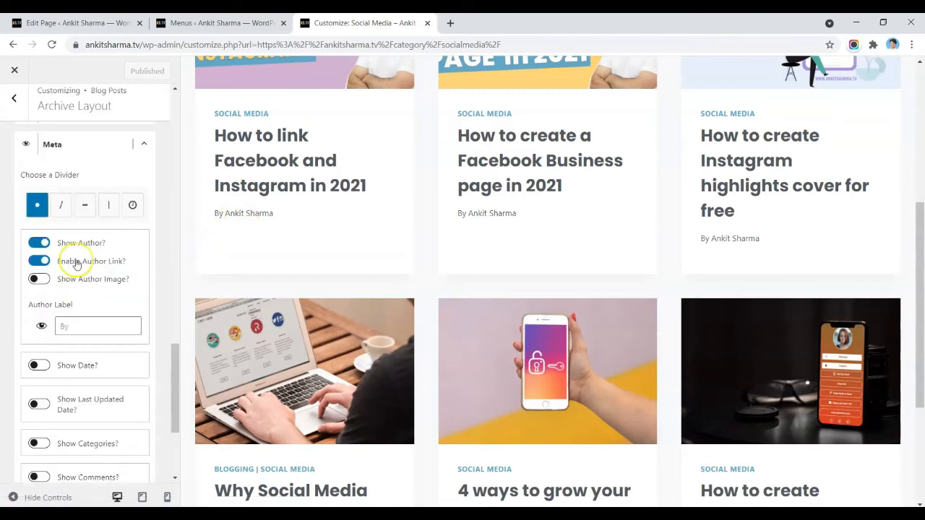
pyautogui.click(39, 242)
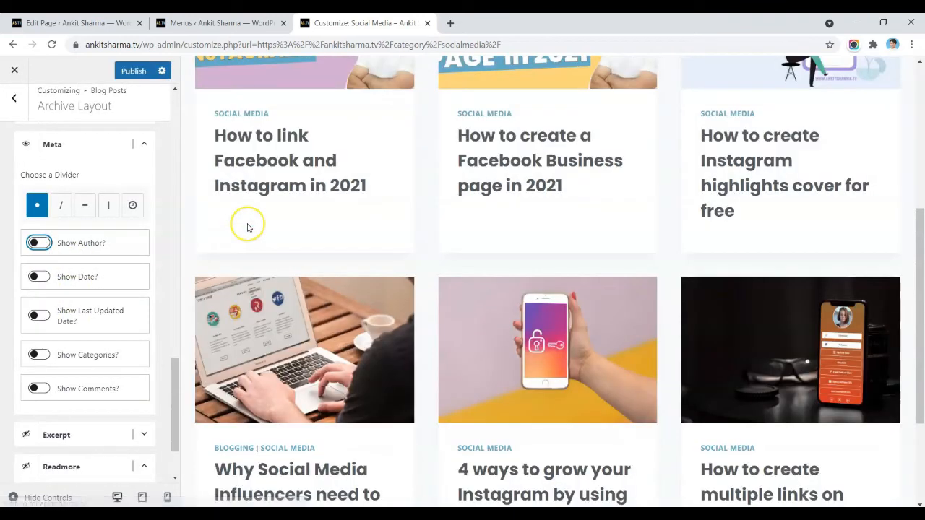
# Step: Set the archive's post item title font size to 20 px in the design settings
pyautogui.click(133, 139)
pyautogui.scroll(-4, 126, 308)
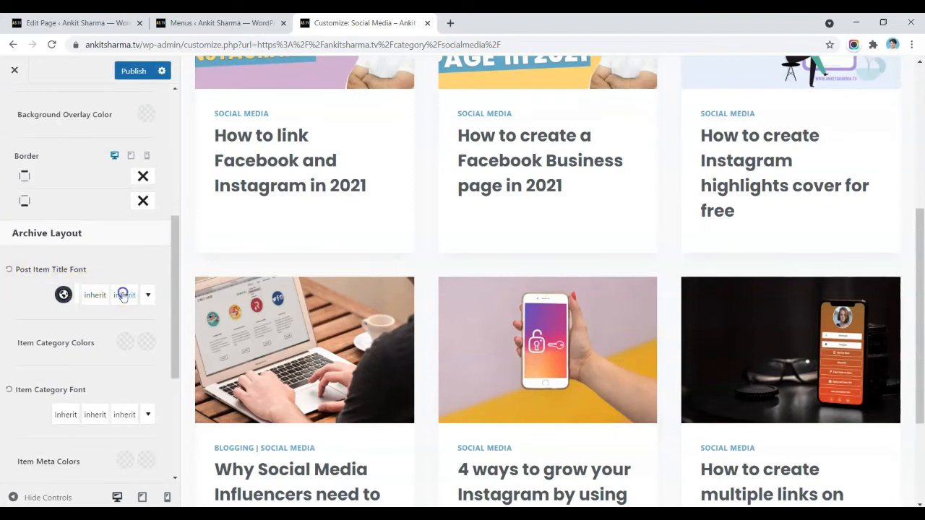
pyautogui.click(124, 295)
pyautogui.doubleClick(223, 127)
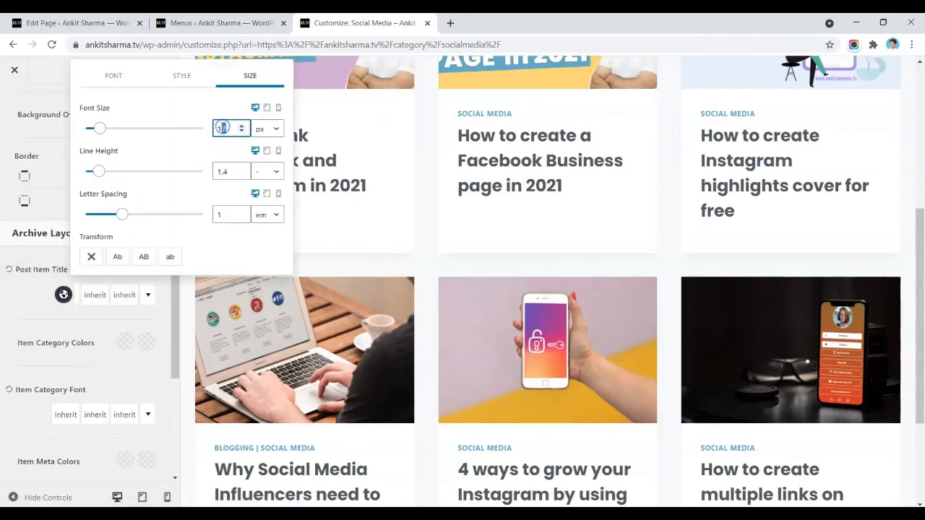
pyautogui.write('20')
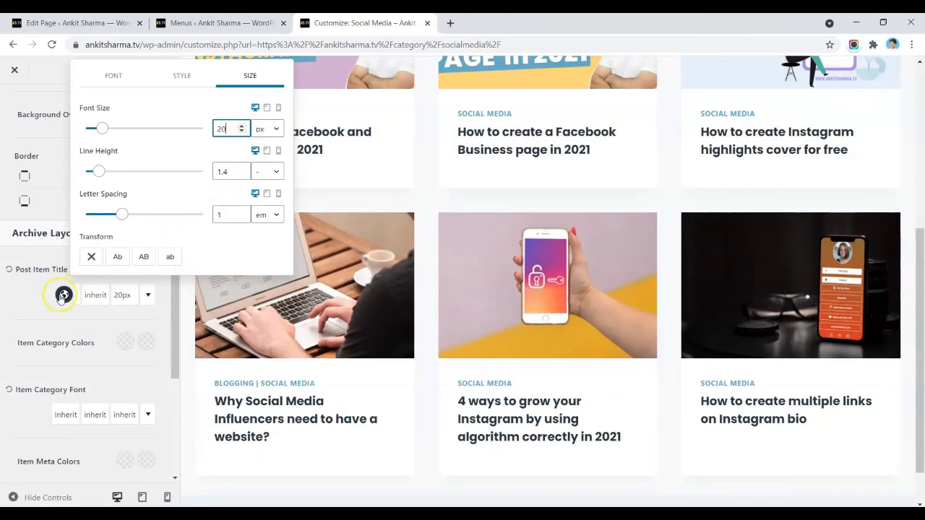
# Step: Publish the archive changes and review the live Social Media category page down to its last row of posts
pyautogui.click(15, 313)
pyautogui.click(133, 70)
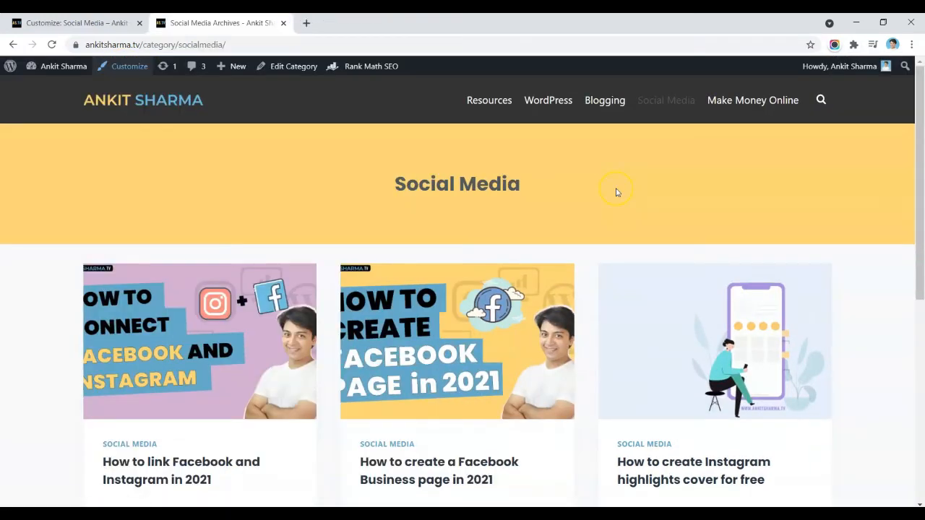
pyautogui.scroll(-3, 615, 192)
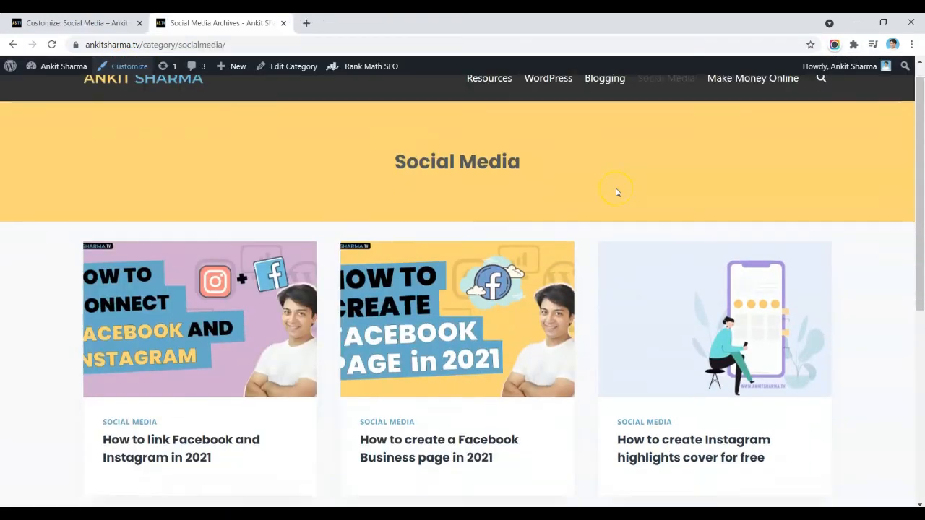
pyautogui.scroll(-2, 616, 190)
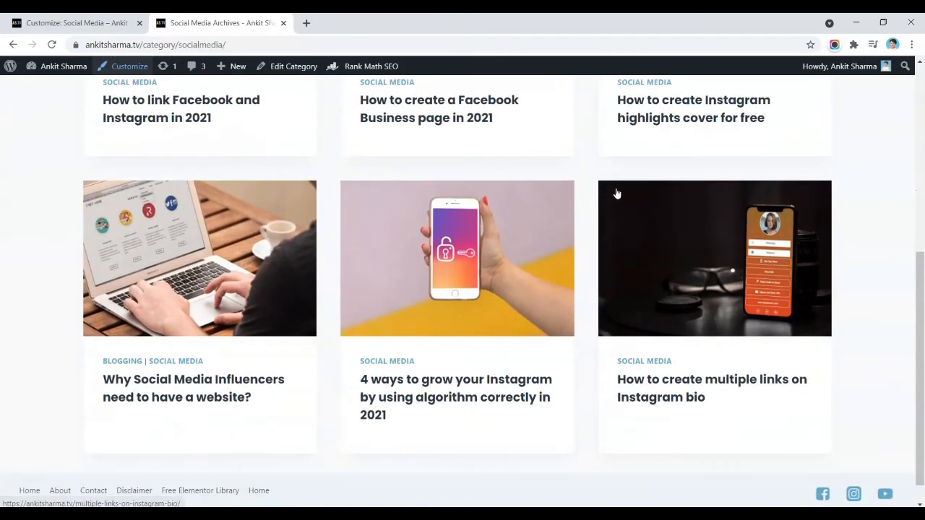
pyautogui.scroll(-1, 487, 372)
# Step: Open the post "4 ways to grow your Instagram by using algorithm correctly in 2021" and examine its layout from title to content
pyautogui.click(487, 371)
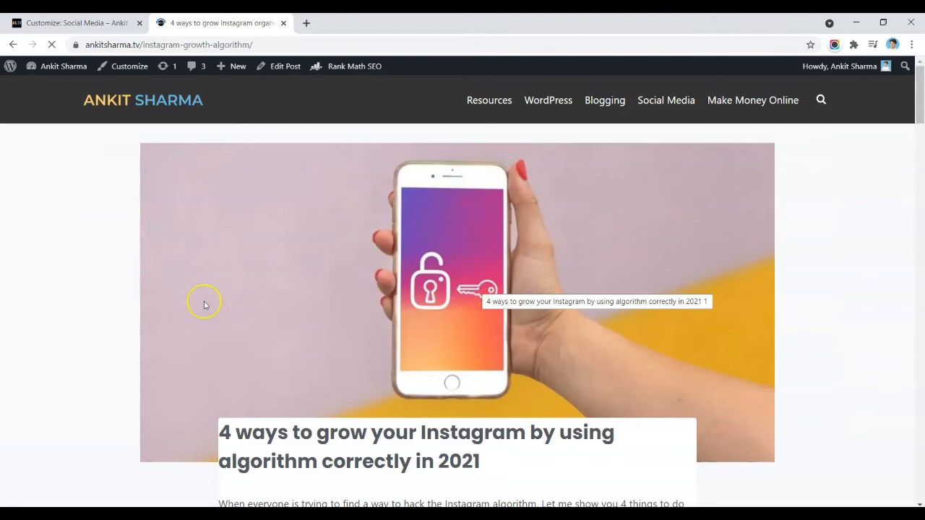
pyautogui.scroll(-3, 143, 309)
pyautogui.scroll(-8, 143, 309)
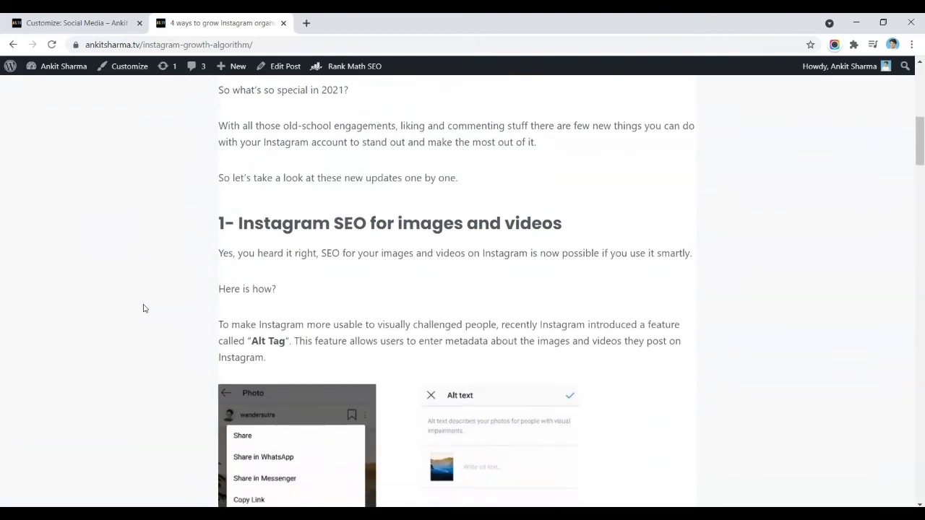
pyautogui.scroll(-10, 213, 321)
pyautogui.scroll(6, 446, 360)
pyautogui.scroll(15, 449, 359)
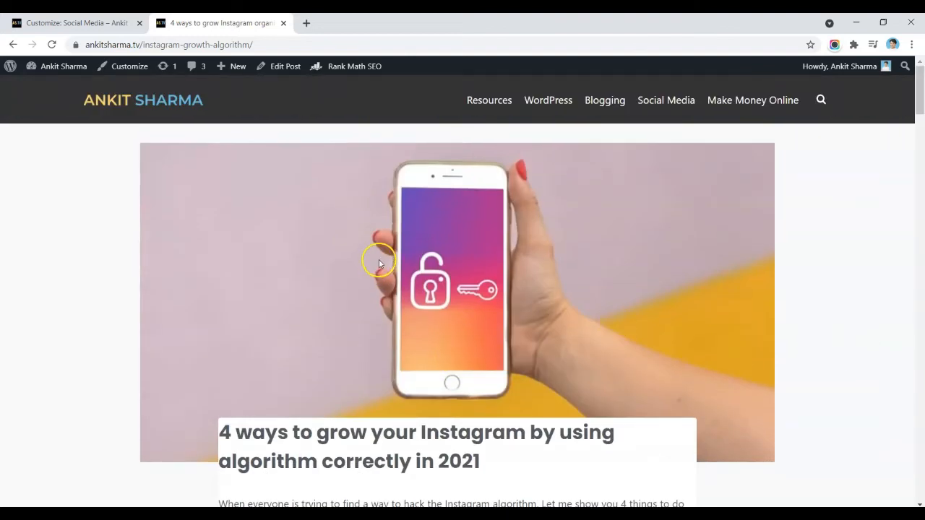
# Step: Customize this post's page and open the Single Post Layout settings for blog posts
pyautogui.click(136, 68)
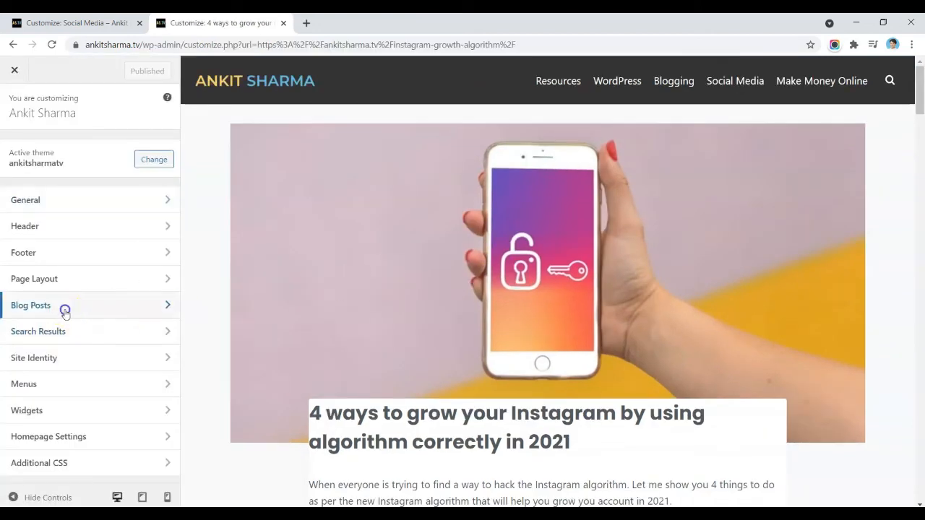
pyautogui.click(64, 309)
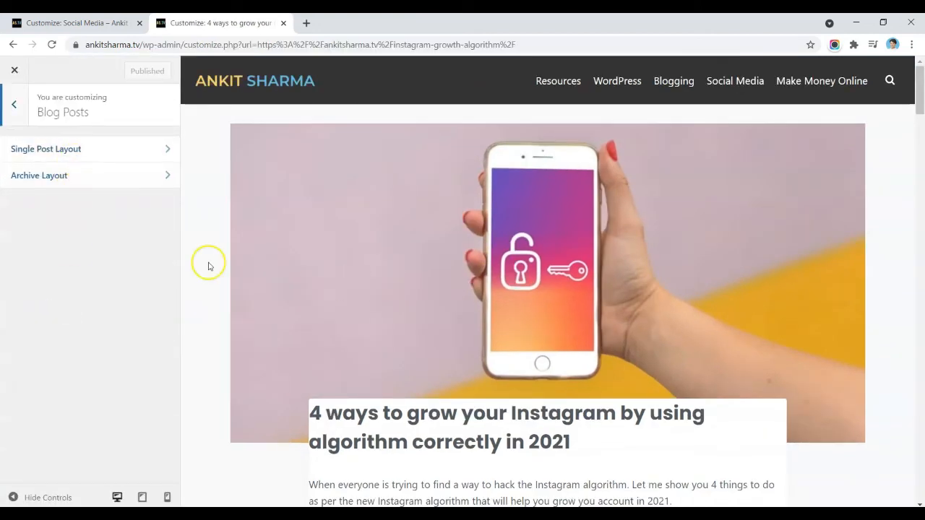
pyautogui.click(72, 151)
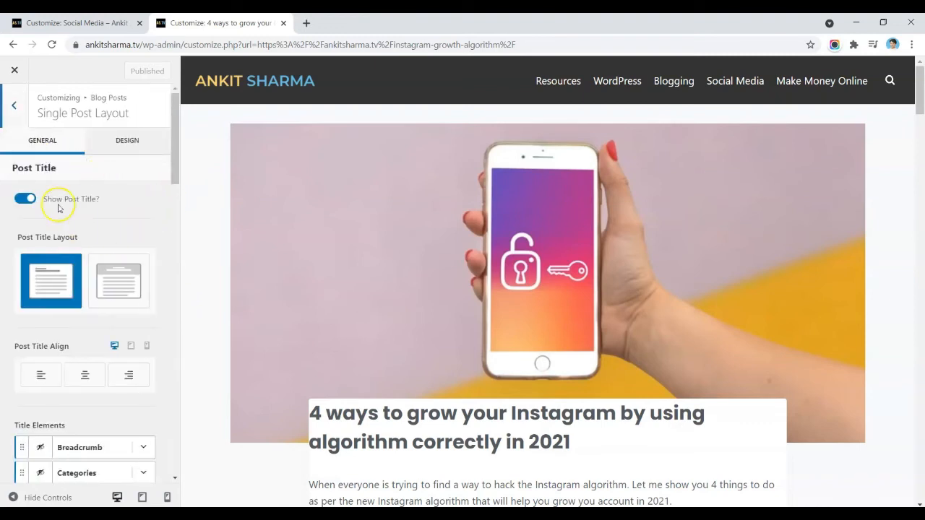
pyautogui.scroll(-1, 366, 217)
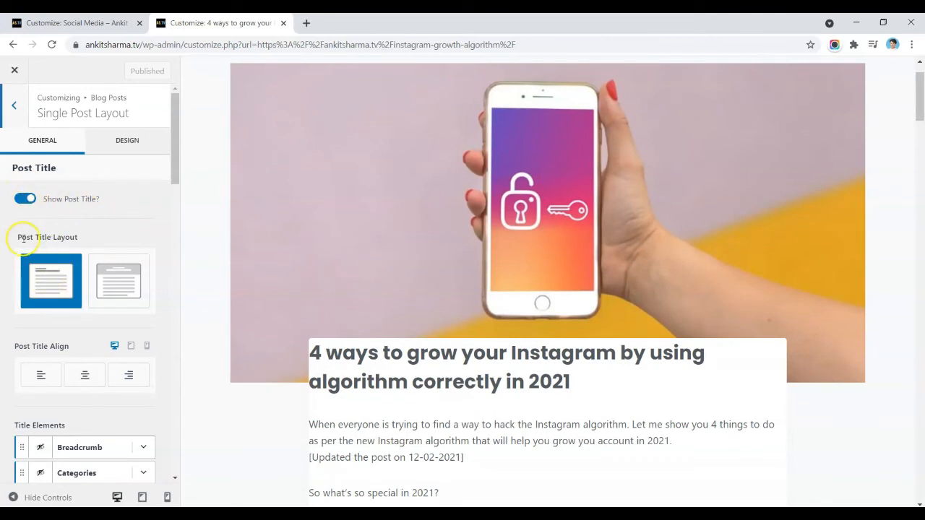
pyautogui.scroll(1, 275, 264)
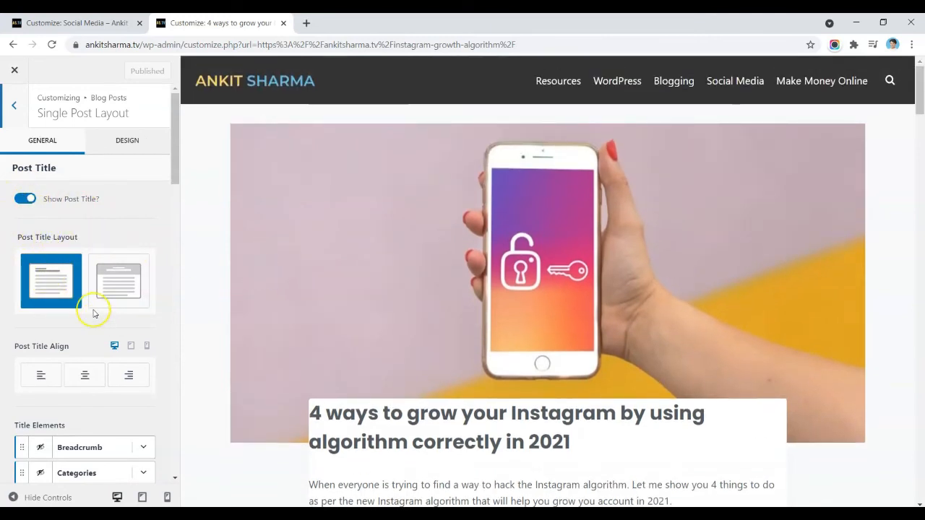
# Step: Change the post title layout to the banner style above the content and check it in the preview
pyautogui.click(108, 285)
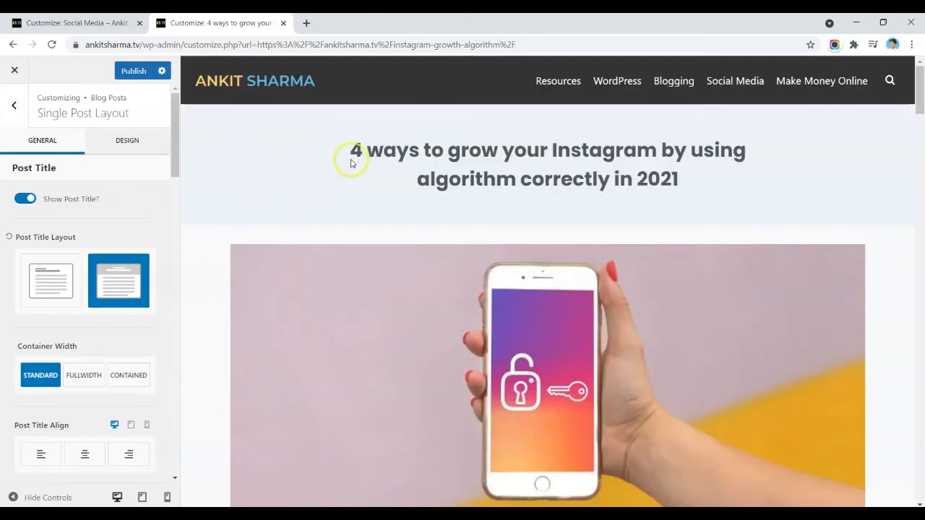
pyautogui.scroll(-3, 450, 223)
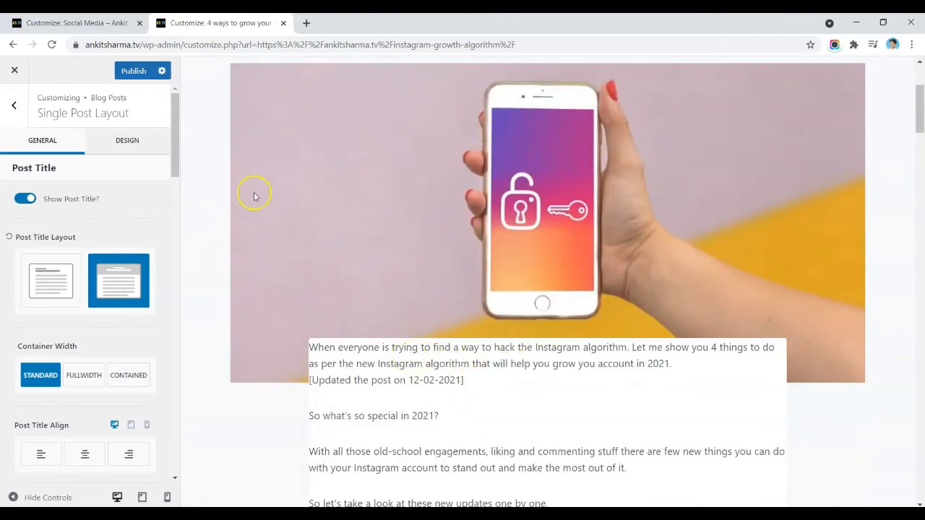
pyautogui.scroll(3, 394, 198)
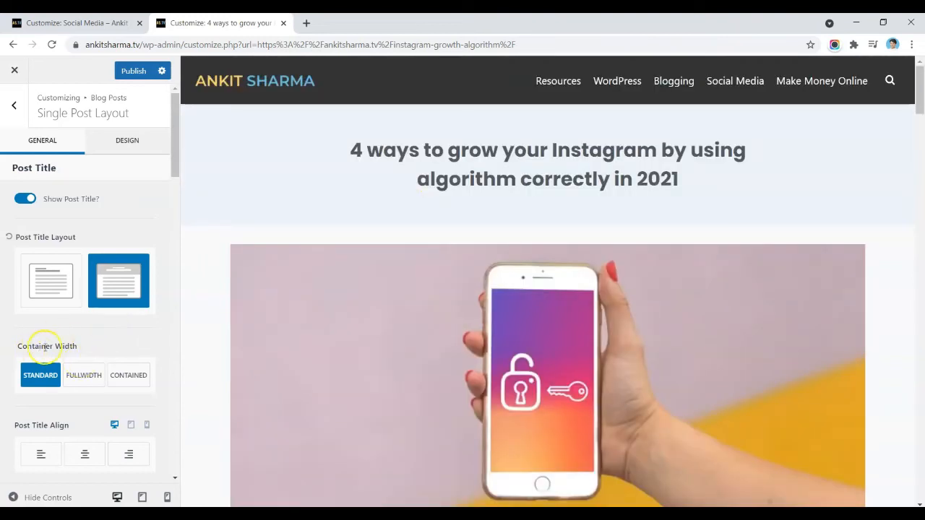
# Step: Try the fullwidth and contained container widths for the post title, and return it to standard
pyautogui.click(85, 376)
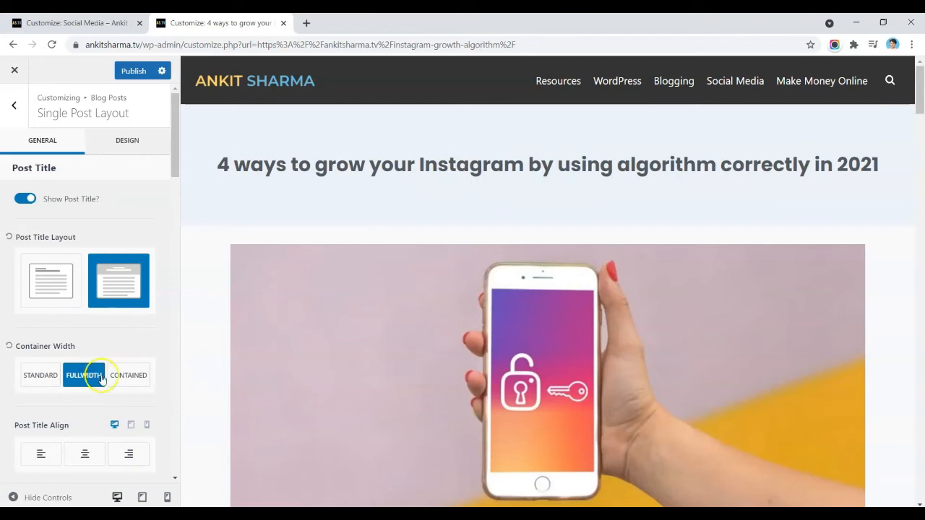
pyautogui.click(136, 377)
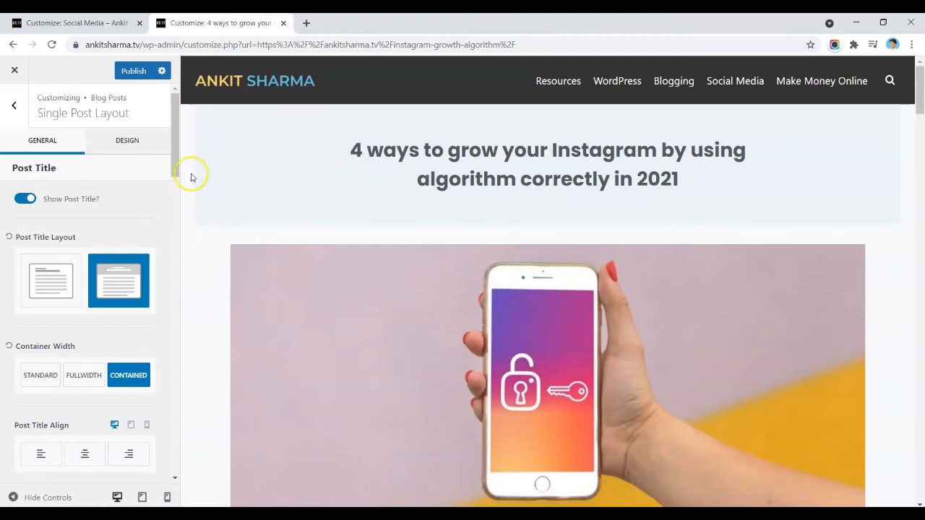
pyautogui.click(51, 378)
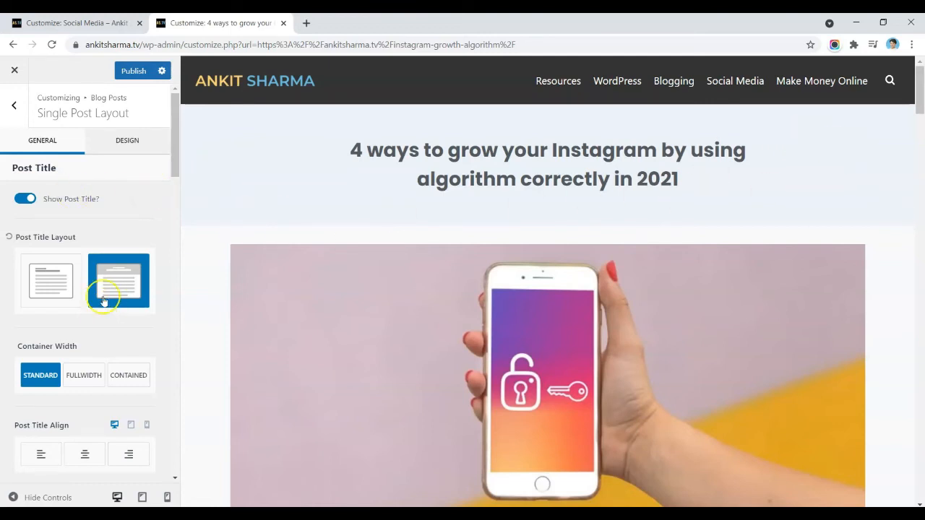
# Step: Try left alignment for the post title and set it to centered
pyautogui.scroll(-3, 154, 241)
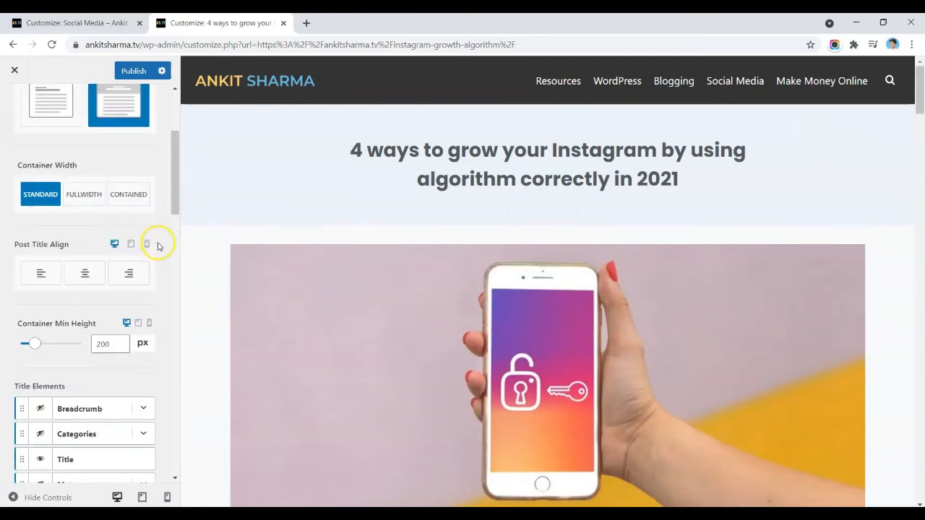
pyautogui.click(40, 271)
pyautogui.click(83, 277)
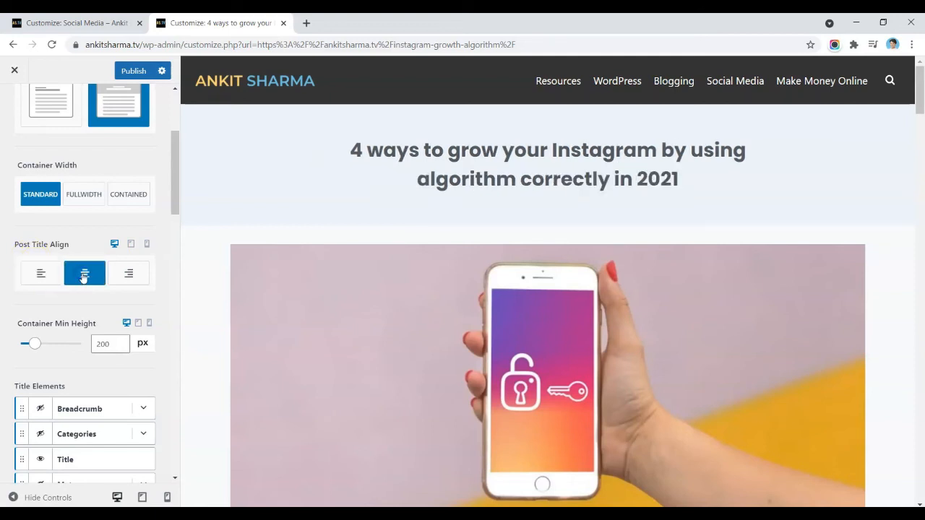
# Step: Collapse the Meta options in the title elements and show the post's categories above the title
pyautogui.scroll(-2, 15, 267)
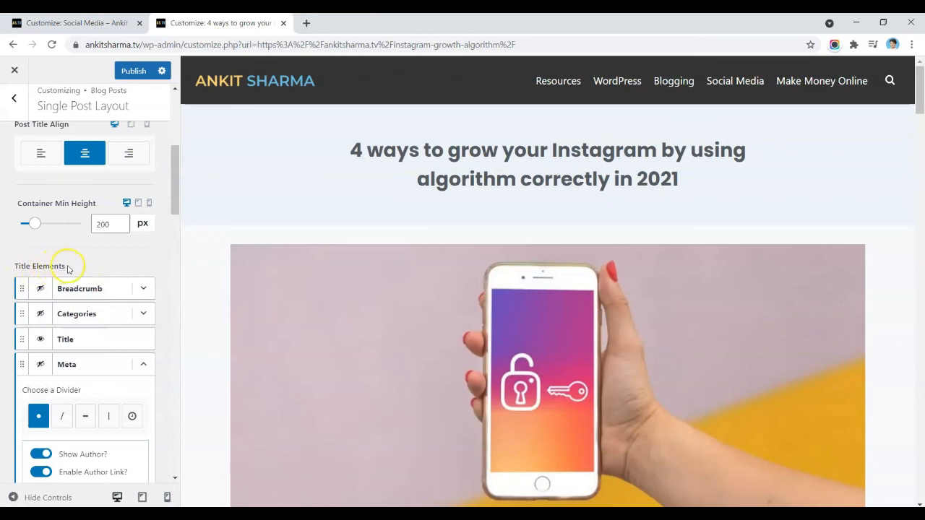
pyautogui.click(143, 366)
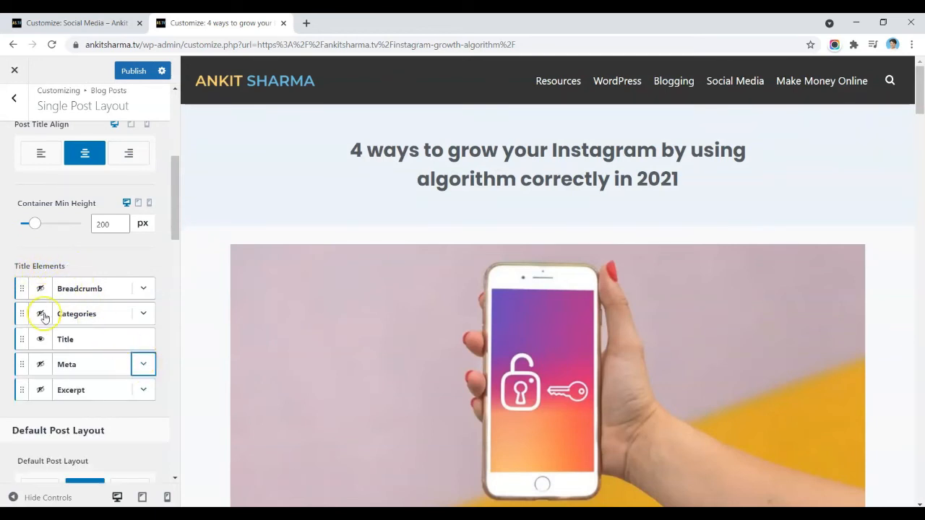
pyautogui.click(43, 318)
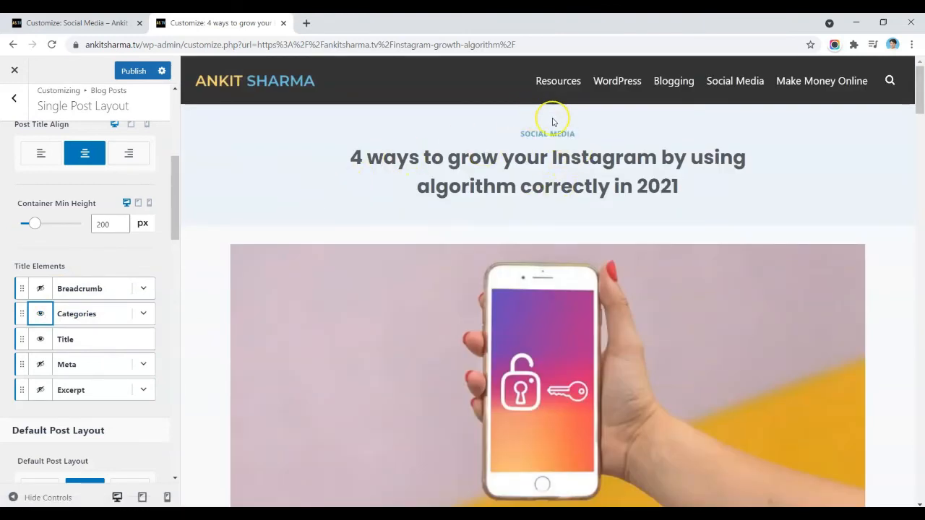
# Step: Try the normal, narrow and full-width default post layouts and compare them in the post preview
pyautogui.scroll(-3, 94, 333)
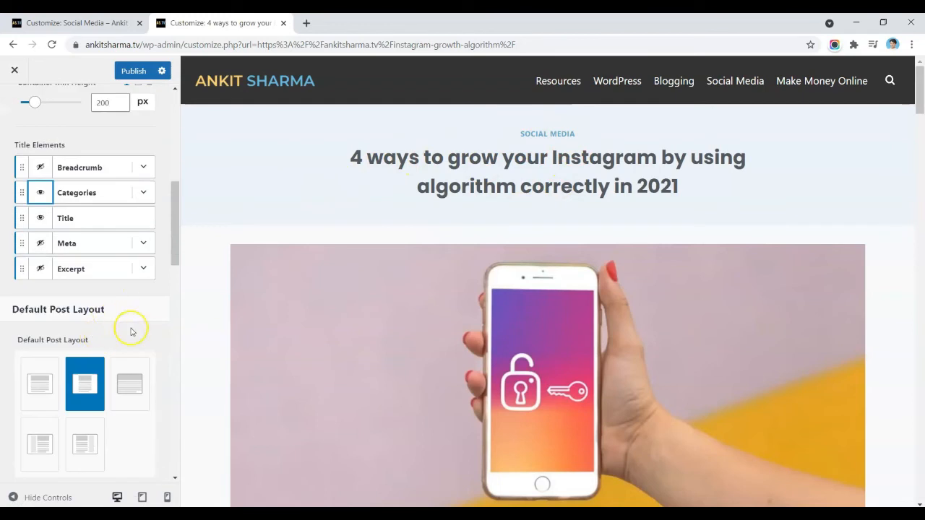
pyautogui.scroll(-2, 87, 310)
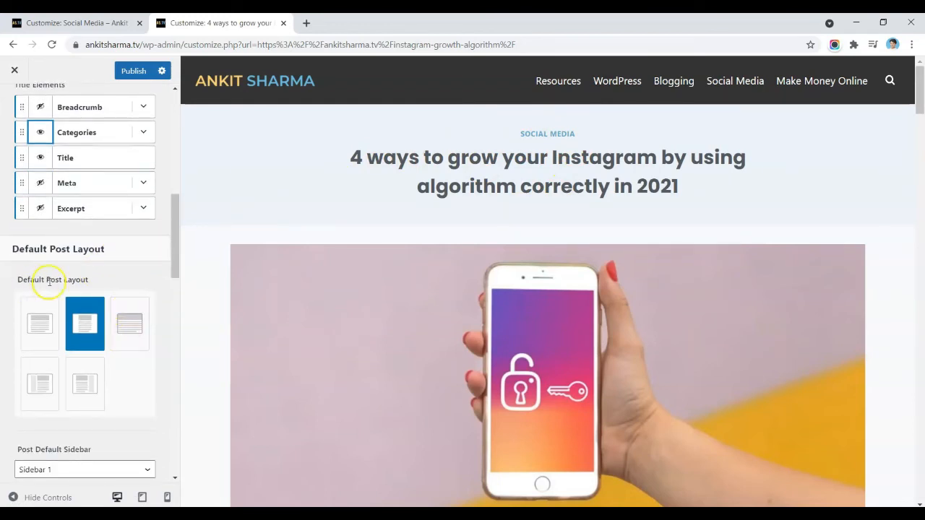
pyautogui.scroll(-3, 411, 282)
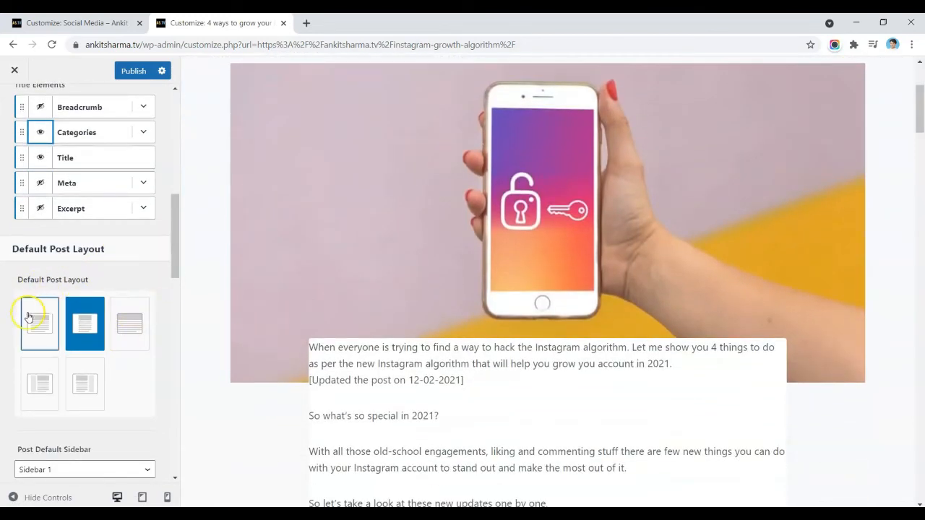
pyautogui.click(30, 316)
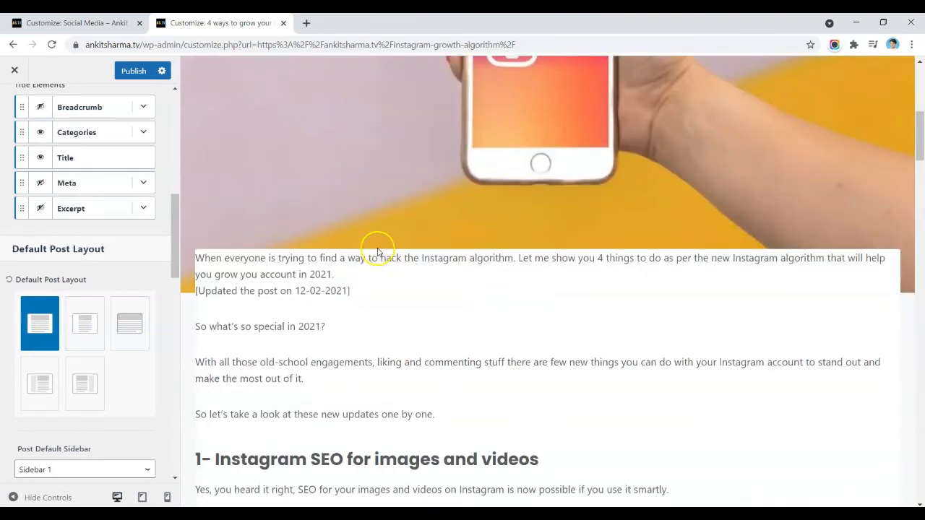
pyautogui.scroll(2, 441, 191)
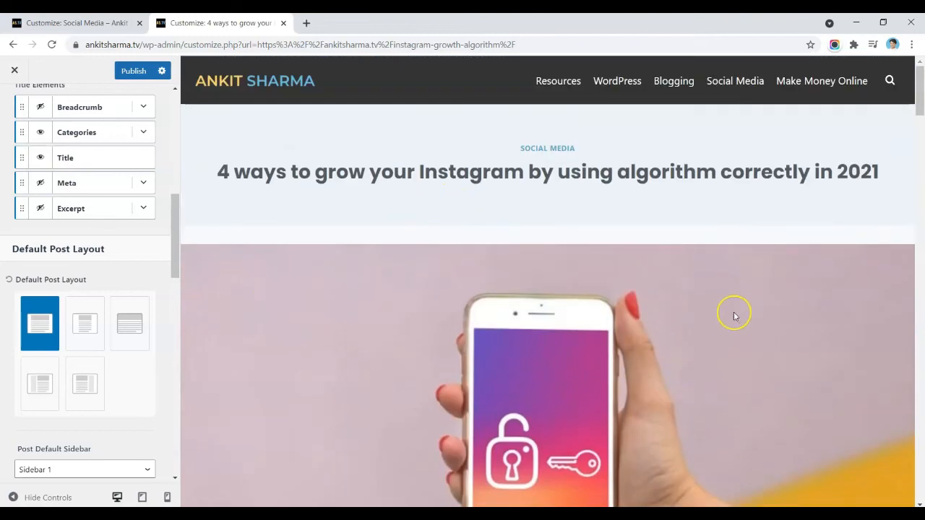
pyautogui.scroll(-4, 734, 313)
pyautogui.scroll(-3, 763, 308)
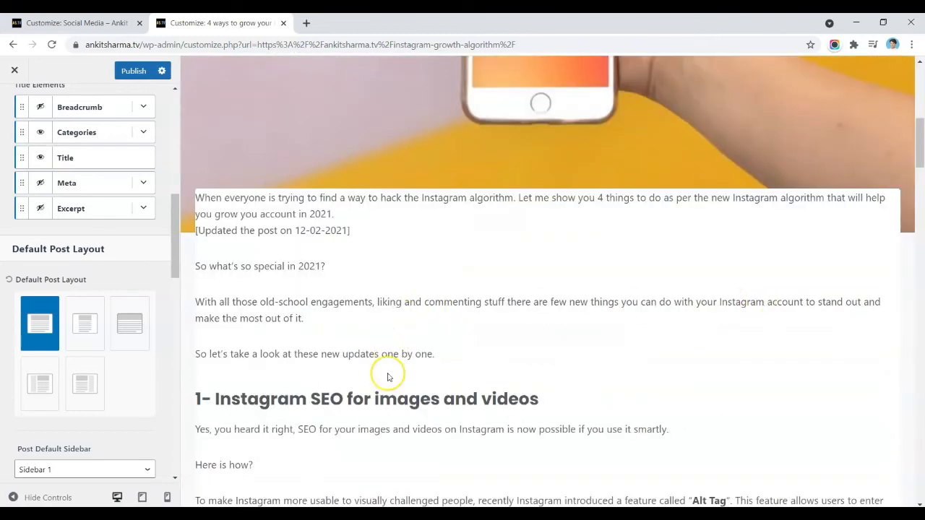
pyautogui.click(76, 329)
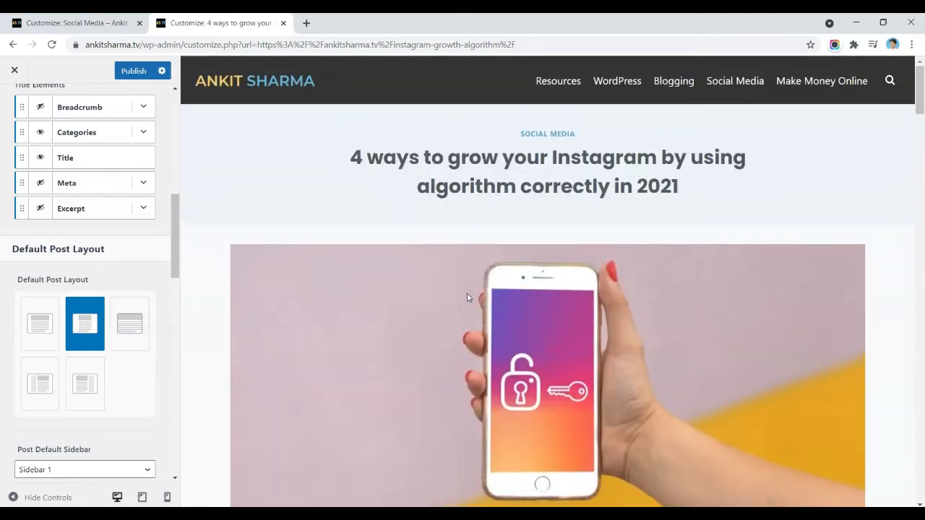
pyautogui.click(128, 318)
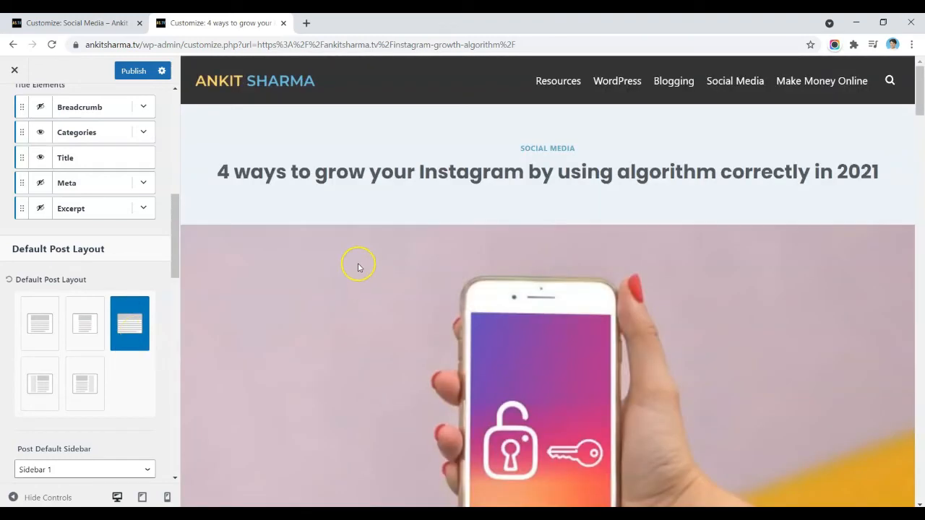
pyautogui.scroll(-2, 358, 268)
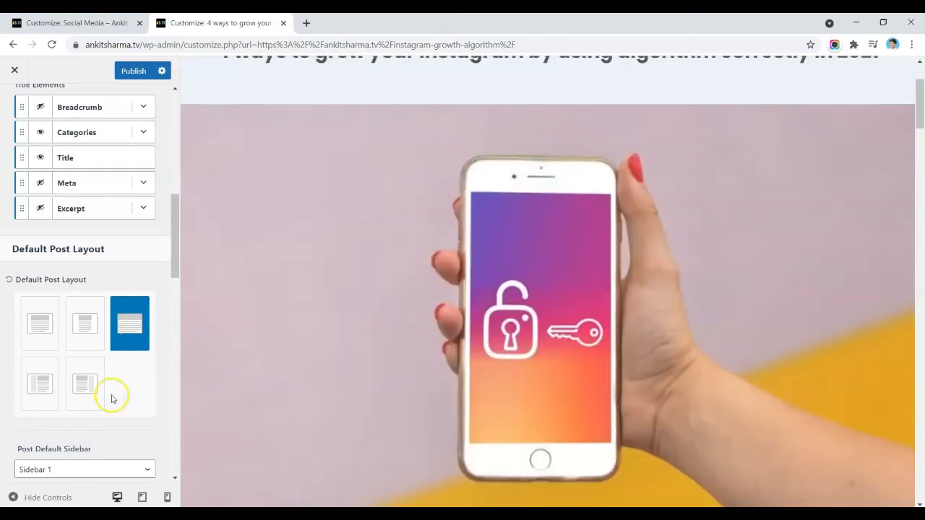
# Step: Set the default post layout to the one with a right sidebar and check the post preview
pyautogui.click(86, 384)
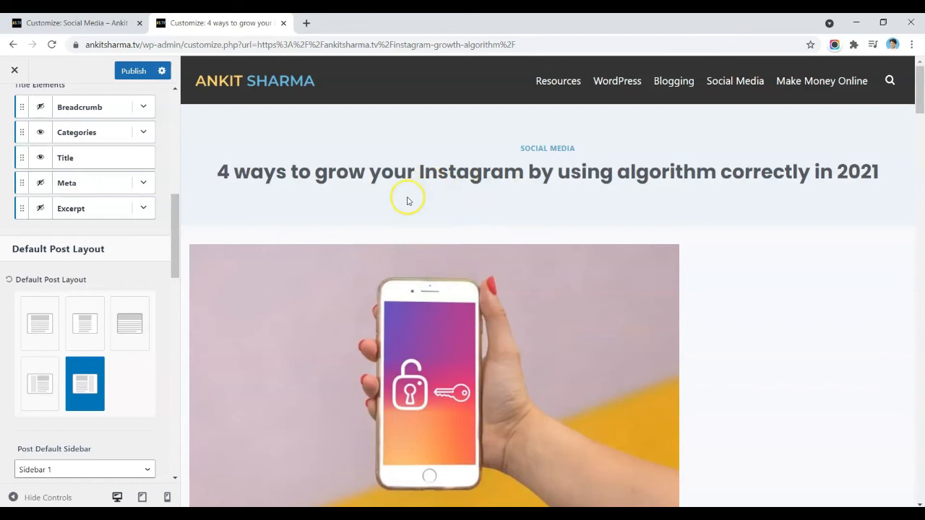
pyautogui.click(407, 201)
pyautogui.scroll(-2, 371, 193)
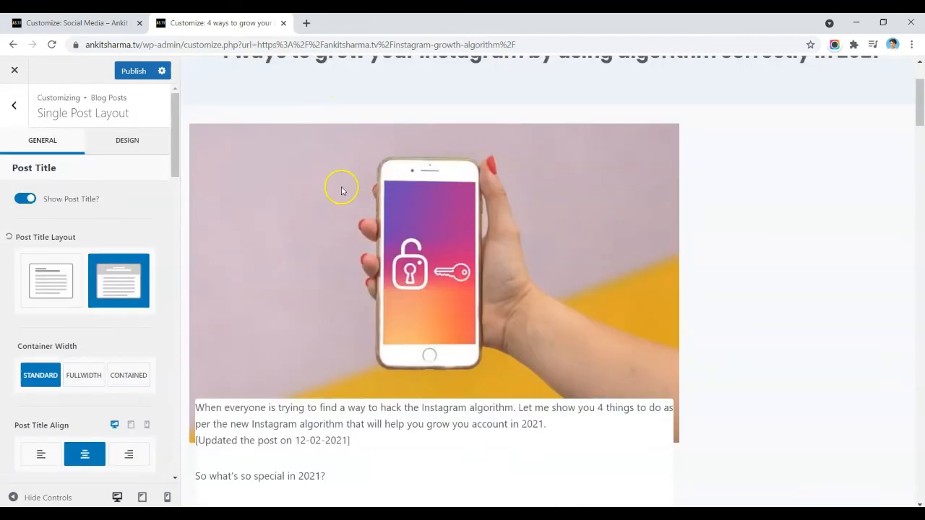
pyautogui.scroll(2, 343, 191)
pyautogui.scroll(-6, 357, 225)
pyautogui.scroll(6, 357, 225)
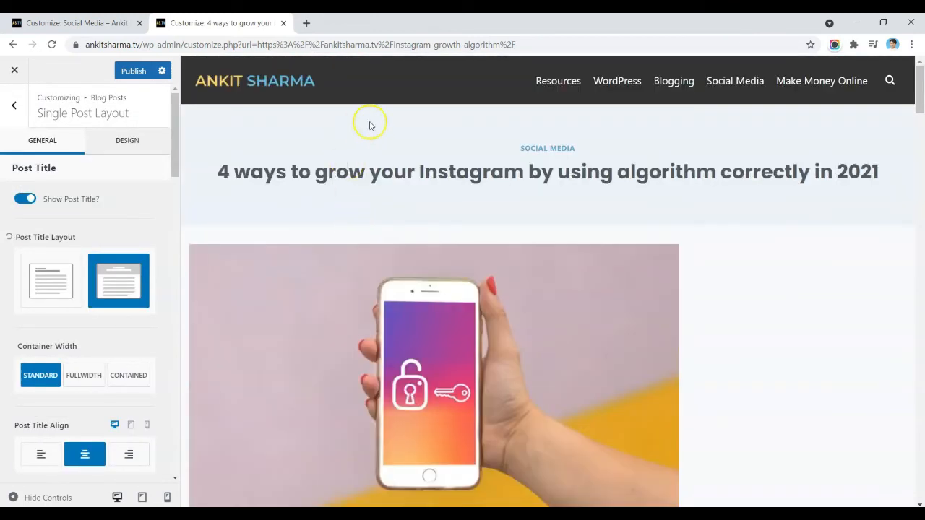
pyautogui.scroll(-3, 476, 156)
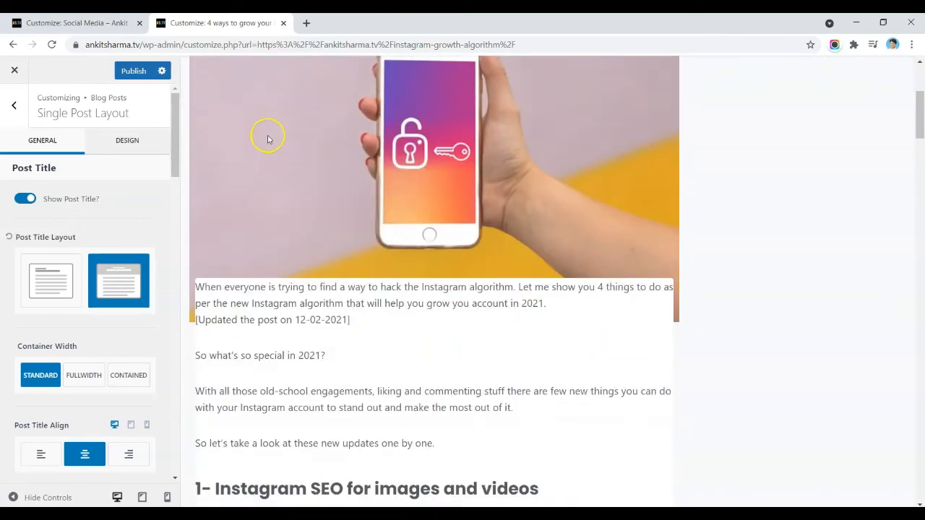
# Step: Examine the post preview with the right sidebar layout, from the title area down to the first section
pyautogui.scroll(-2, 450, 171)
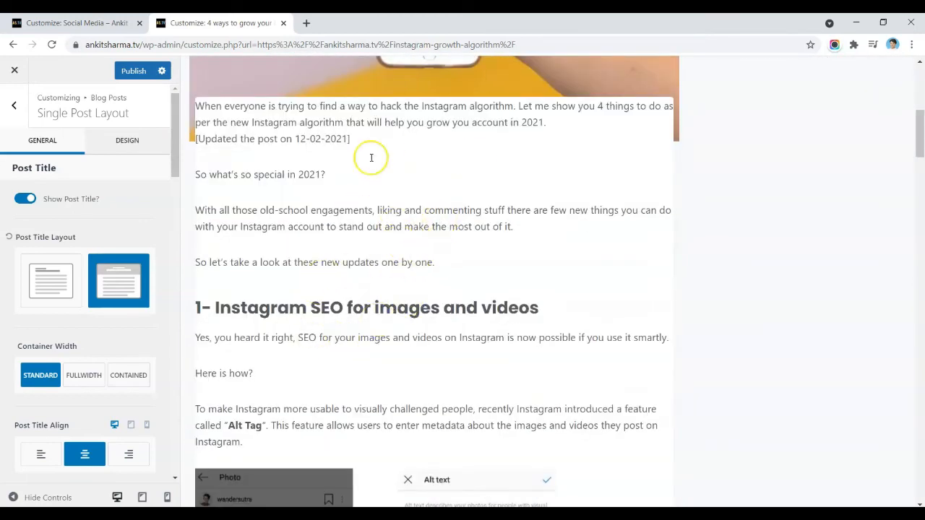
pyautogui.scroll(3, 750, 351)
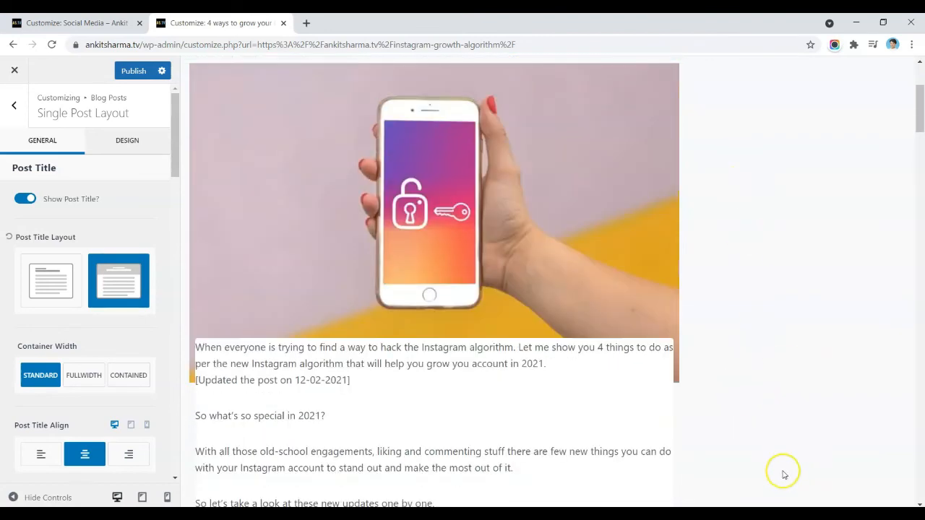
pyautogui.scroll(2, 774, 212)
pyautogui.scroll(-3, 752, 320)
pyautogui.scroll(1, 750, 337)
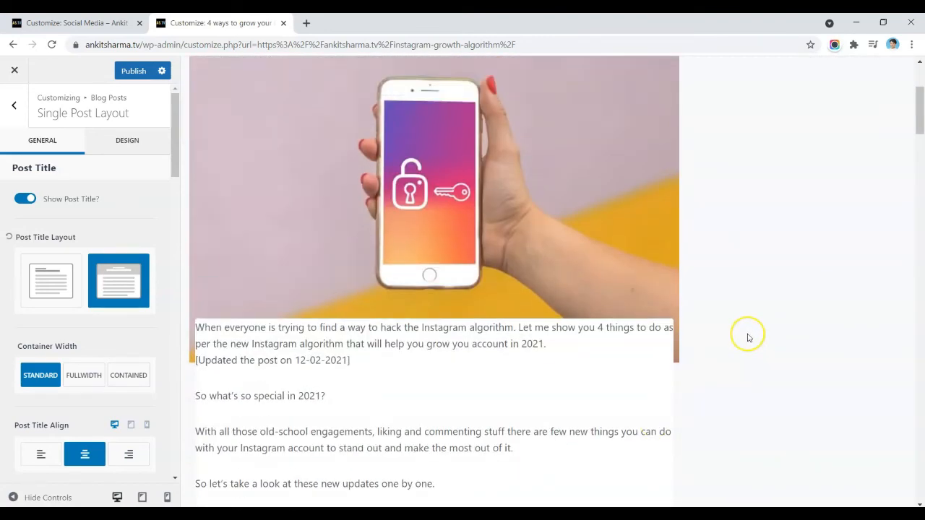
pyautogui.scroll(3, 750, 289)
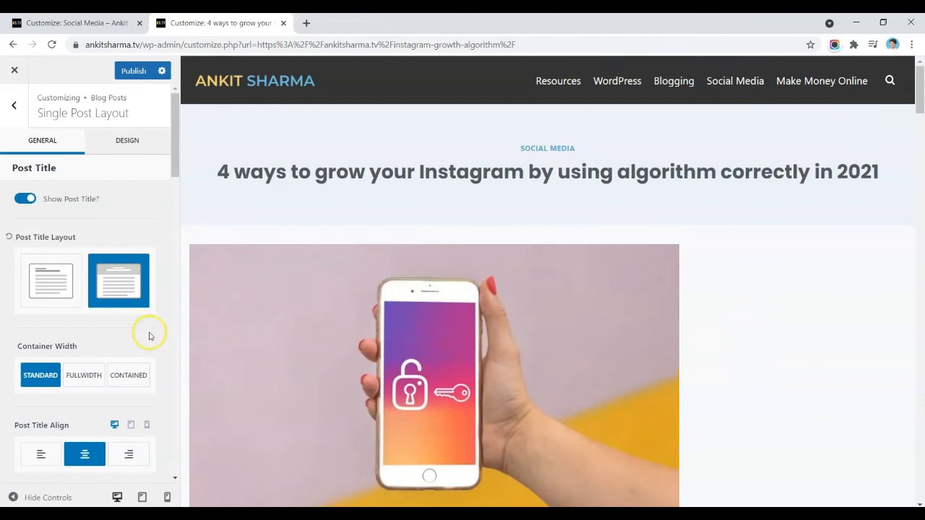
# Step: Review the choices for the post default sidebar and keep Sidebar 1
pyautogui.scroll(-3, 108, 318)
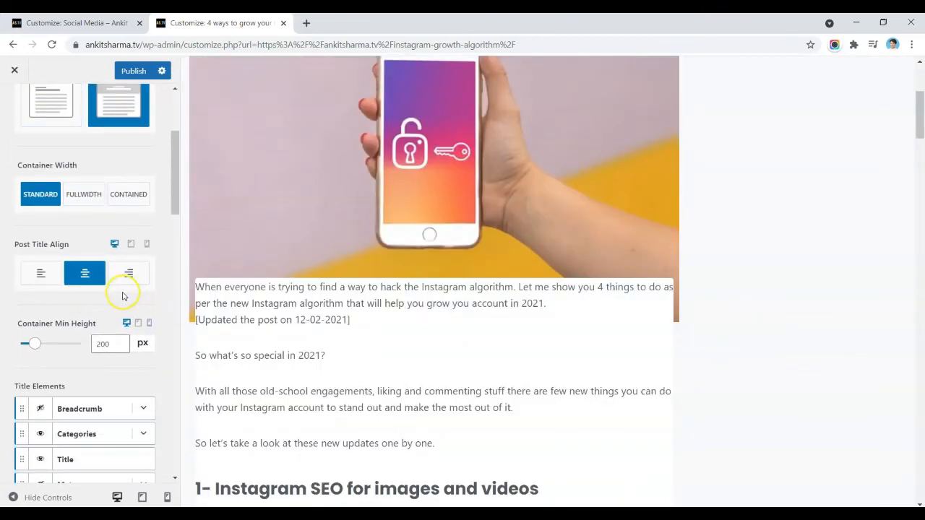
pyautogui.scroll(-7, 123, 295)
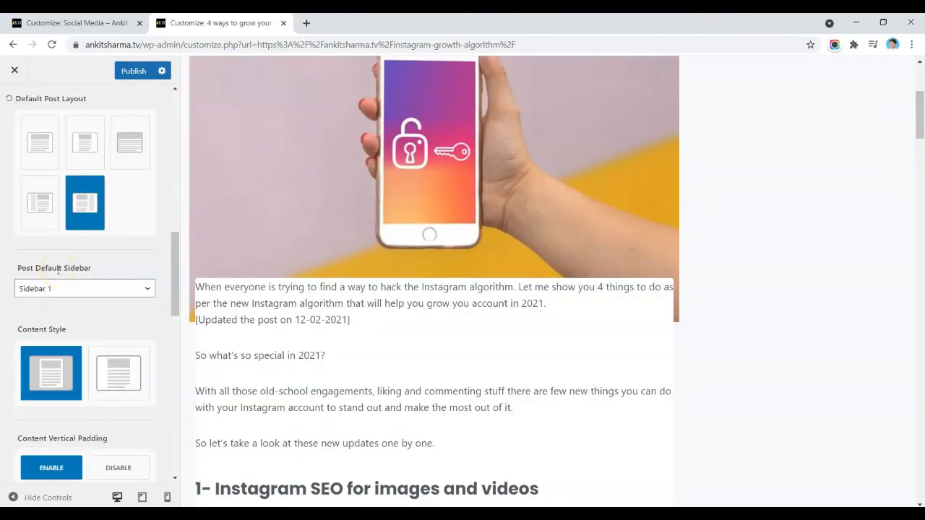
pyautogui.click(65, 287)
pyautogui.click(57, 294)
pyautogui.click(126, 292)
pyautogui.click(126, 292)
# Step: Change the post's content style from boxed to unboxed and check the preview
pyautogui.scroll(-2, 85, 282)
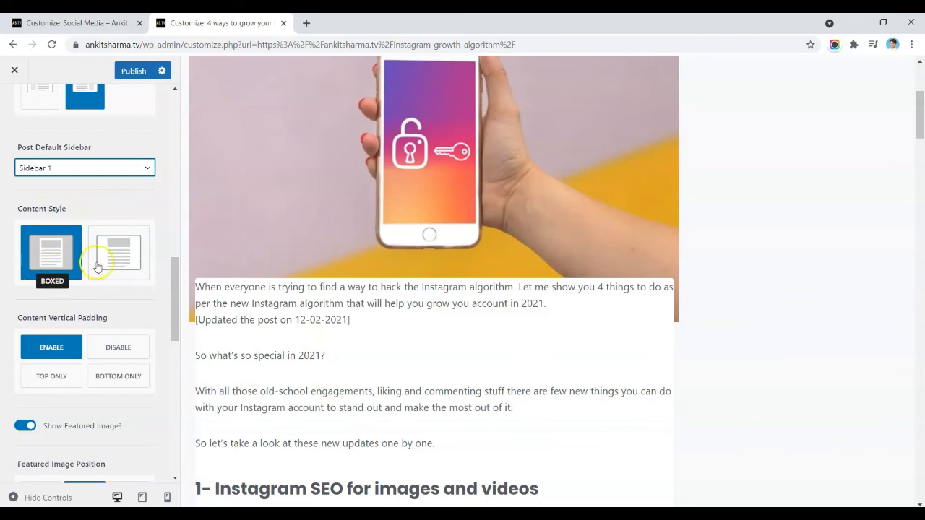
pyautogui.click(118, 261)
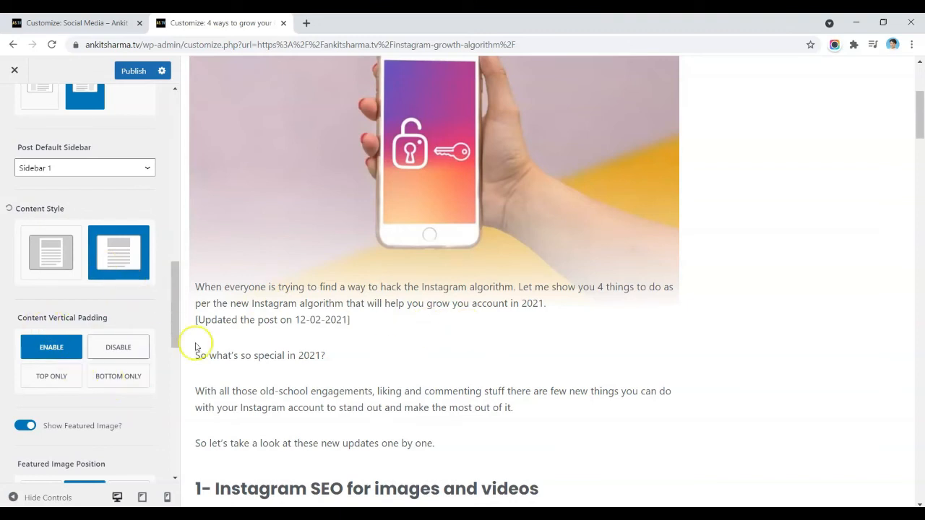
pyautogui.scroll(3, 262, 339)
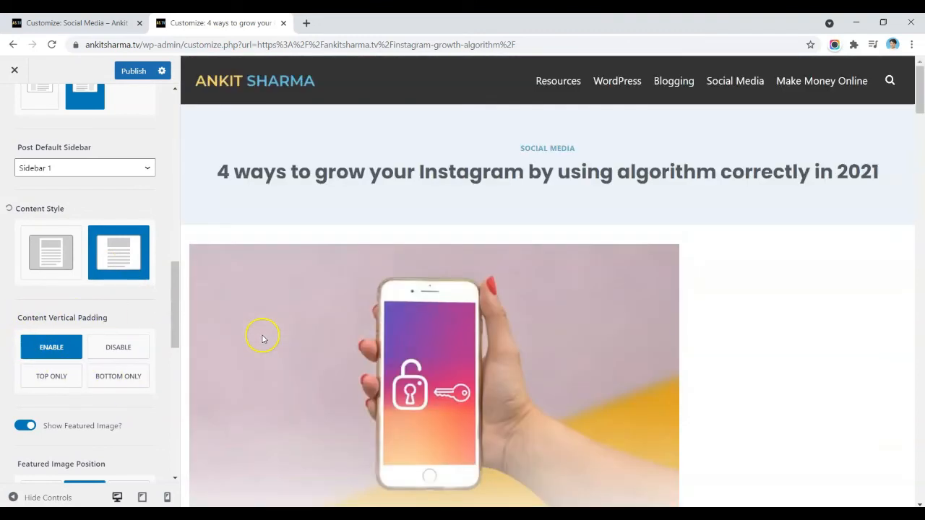
# Step: Try the bottom-only, top-only and disabled settings for the content vertical padding
pyautogui.click(117, 375)
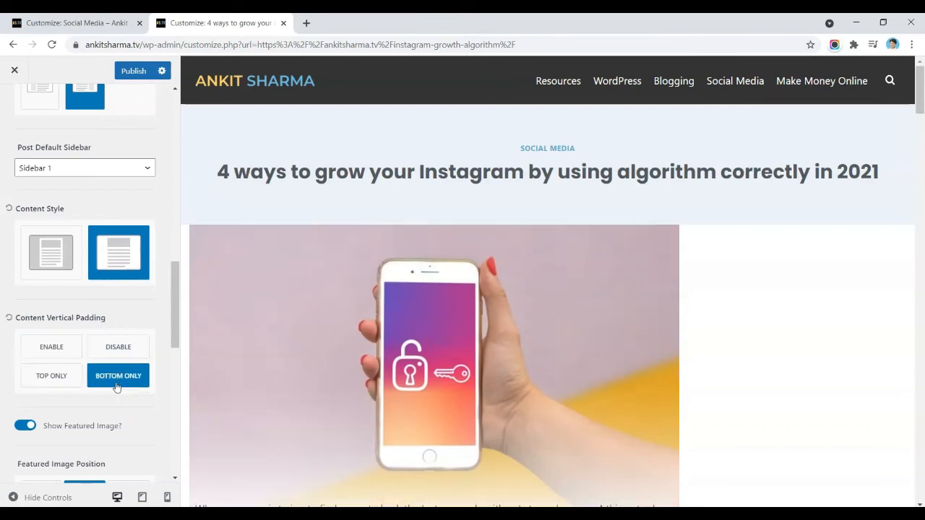
pyautogui.click(62, 376)
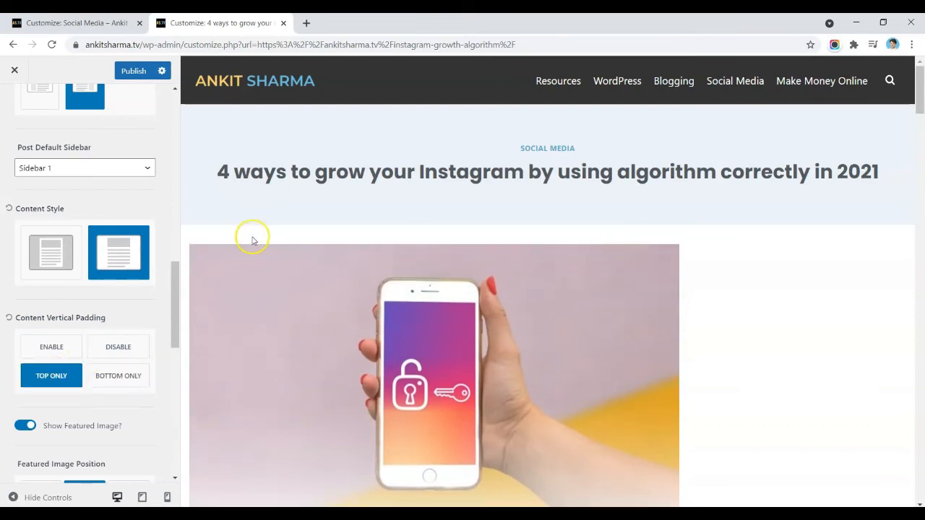
pyautogui.click(133, 357)
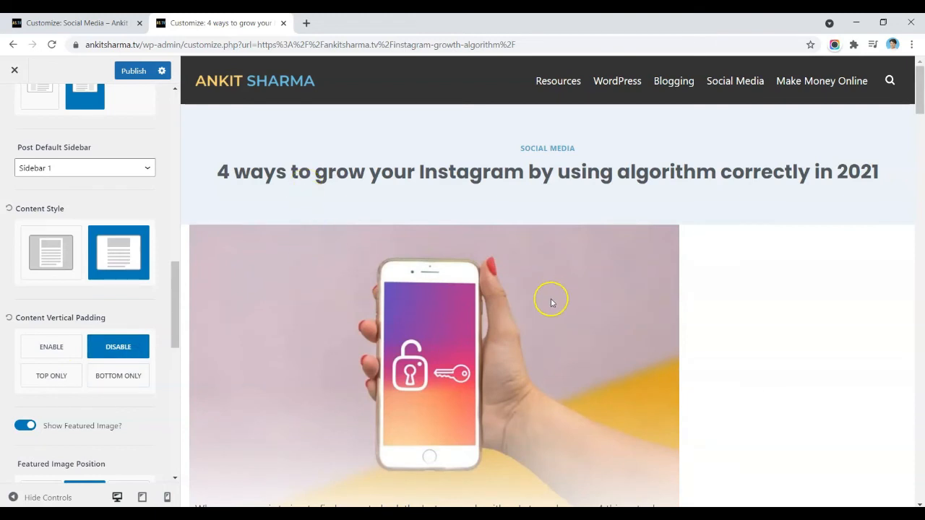
# Step: Hide the featured image in the single post layout and show it again
pyautogui.scroll(-4, 552, 302)
pyautogui.scroll(-2, 171, 344)
pyautogui.click(25, 305)
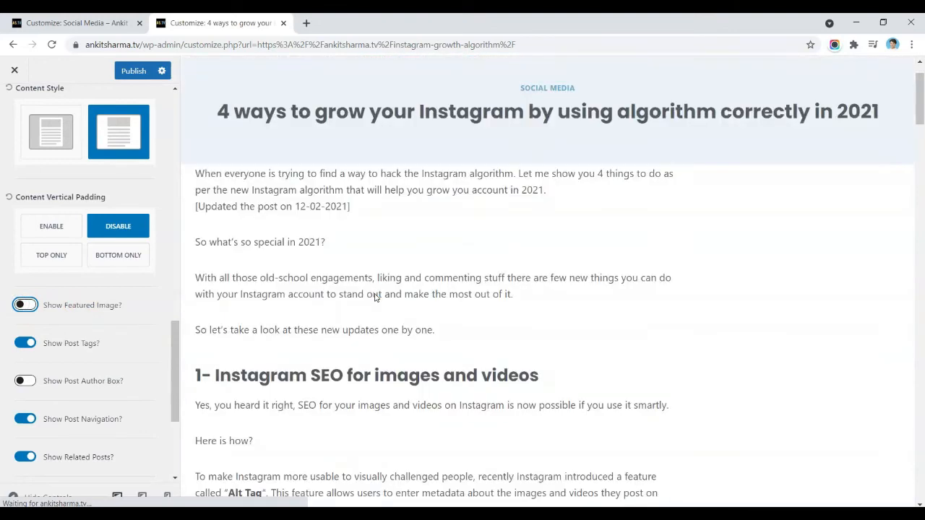
pyautogui.click(25, 305)
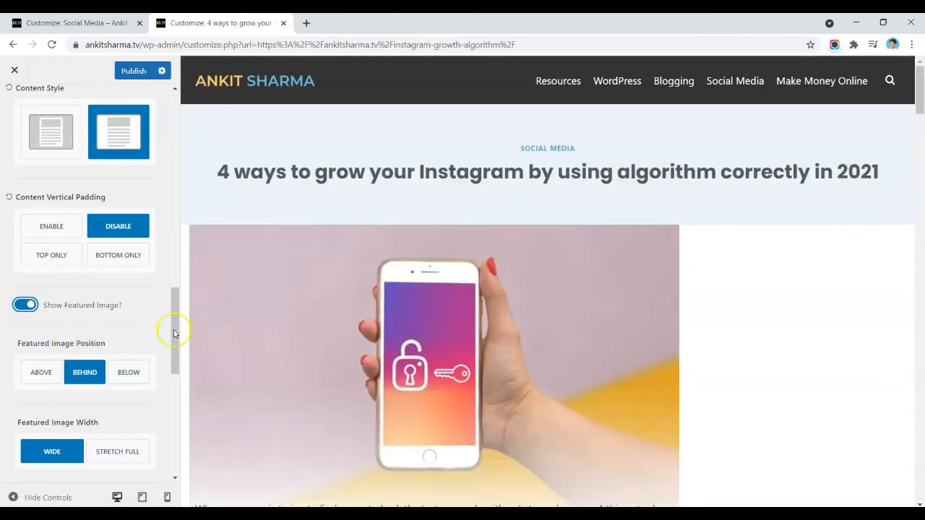
# Step: Set the featured image position to Above and enable the content vertical padding
pyautogui.scroll(-3, 364, 313)
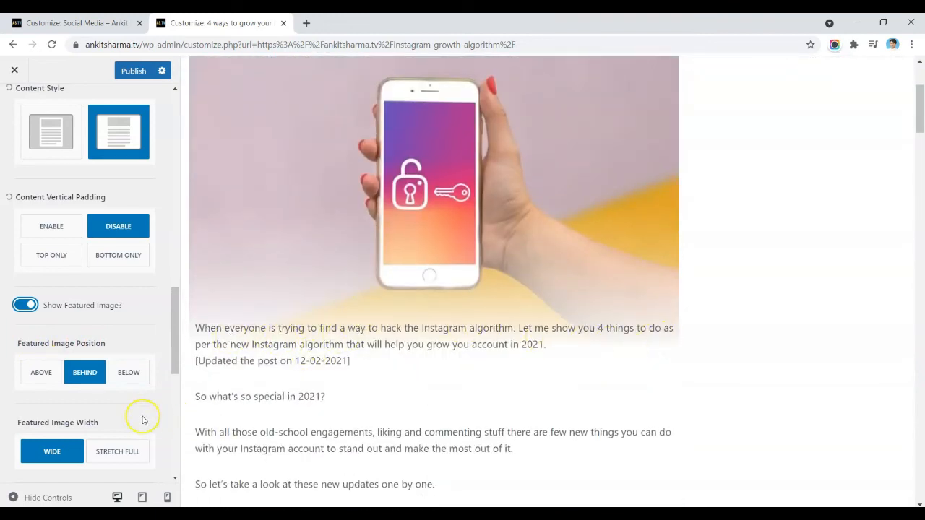
pyautogui.click(43, 377)
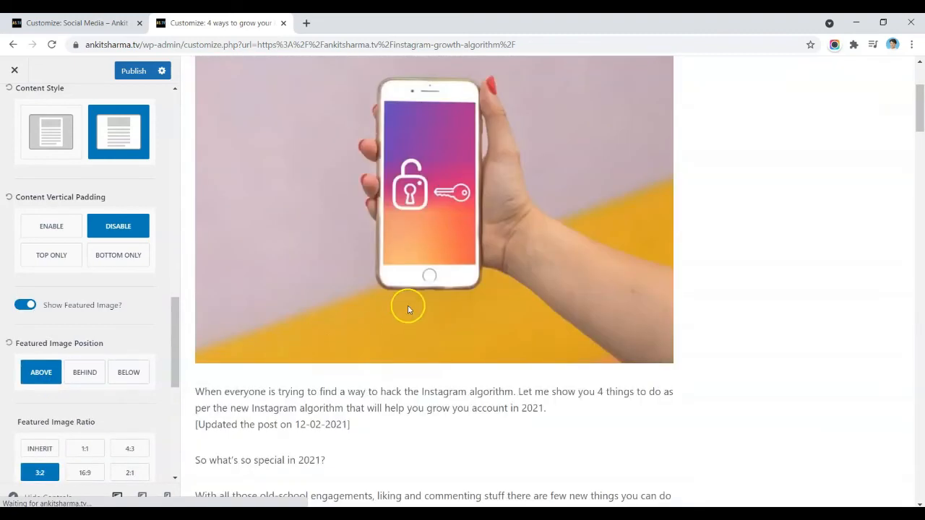
pyautogui.scroll(-2, 363, 293)
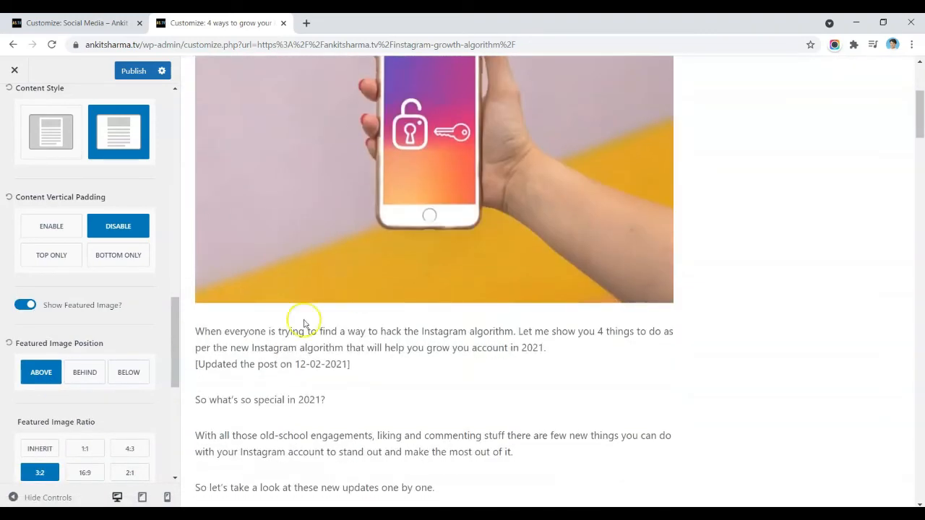
pyautogui.click(47, 226)
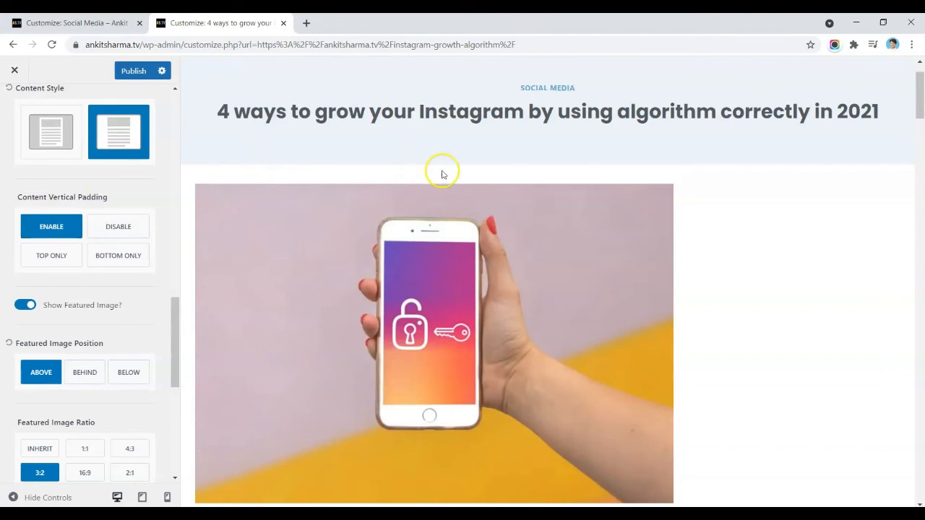
# Step: Set the featured image ratio to Inherit
pyautogui.scroll(-3, 339, 278)
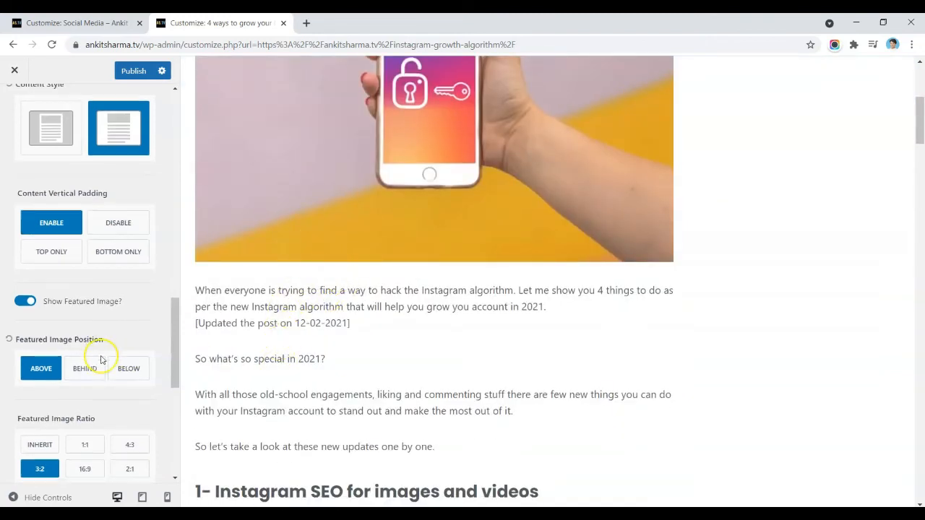
pyautogui.scroll(-3, 100, 357)
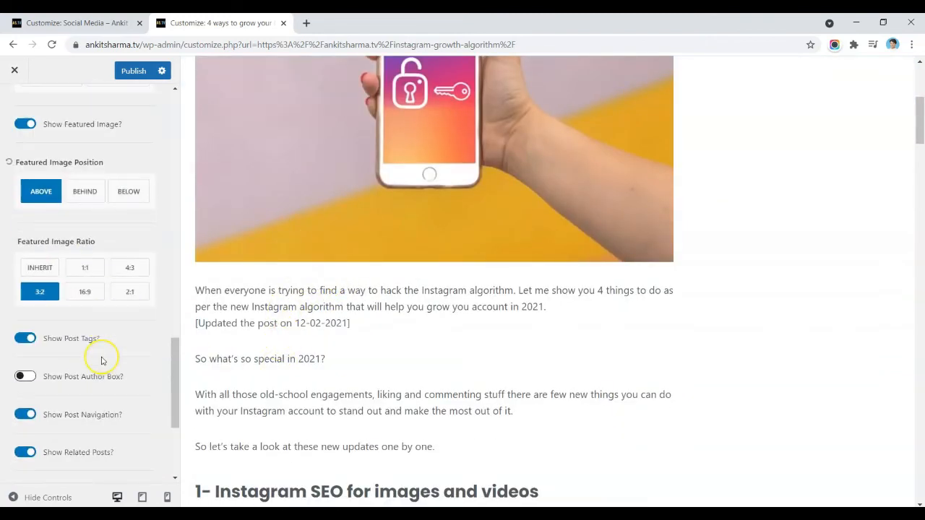
pyautogui.click(40, 268)
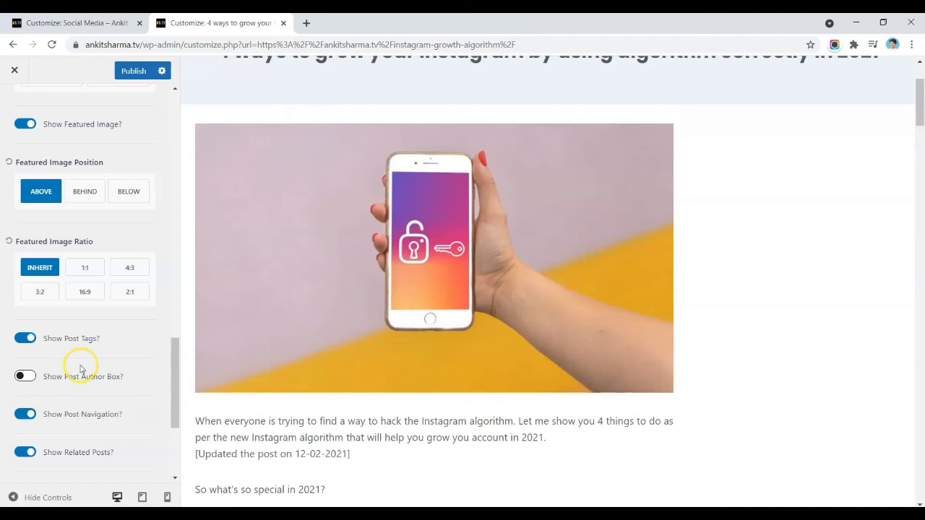
# Step: Review the options for tags, author box, navigation, related posts and comments, and look through the post preview
pyautogui.scroll(-3, 81, 369)
pyautogui.scroll(-1, 93, 318)
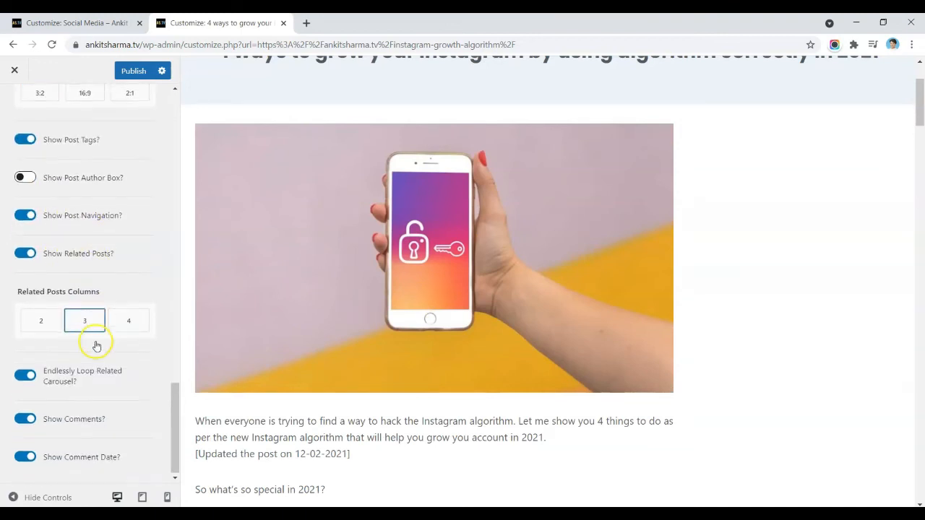
pyautogui.scroll(-1, 390, 374)
pyautogui.scroll(-15, 412, 372)
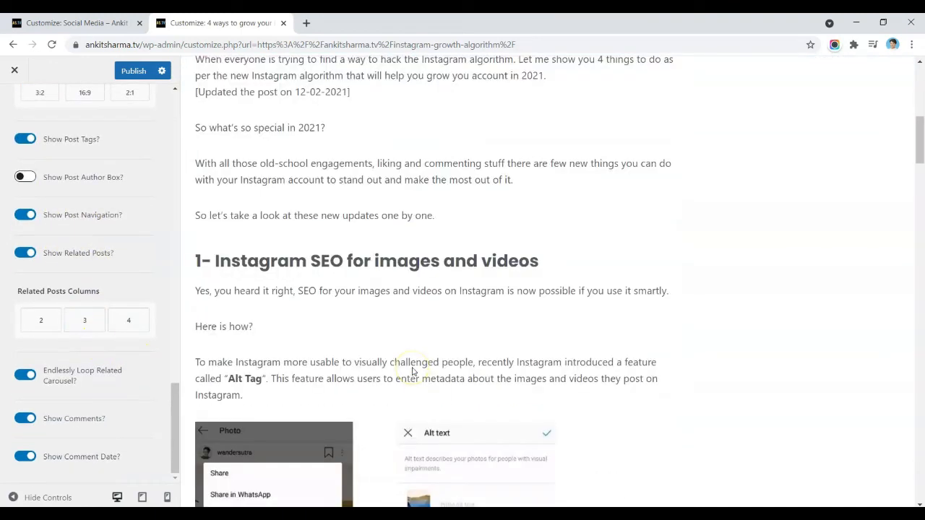
pyautogui.scroll(-2, 409, 372)
pyautogui.scroll(10, 412, 383)
pyautogui.scroll(10, 507, 423)
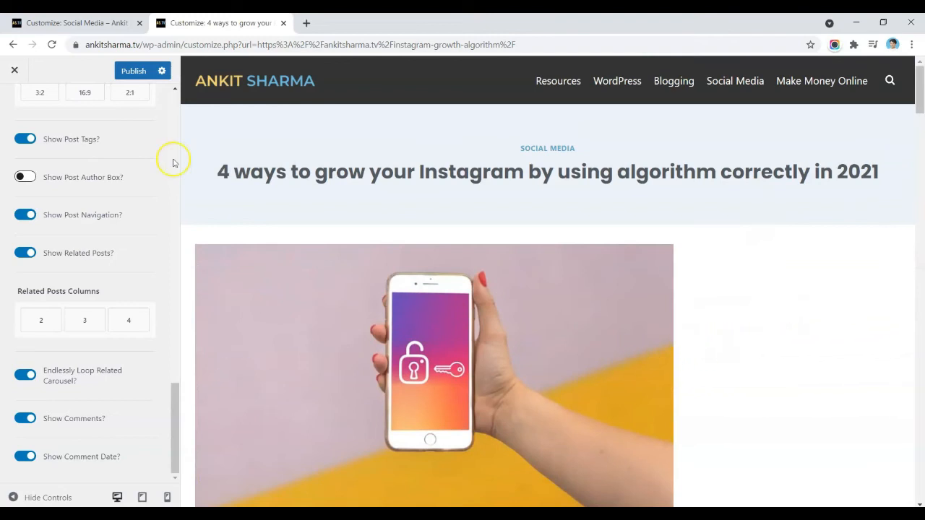
# Step: Publish the single post layout changes and check the live Instagram growth post
pyautogui.click(134, 71)
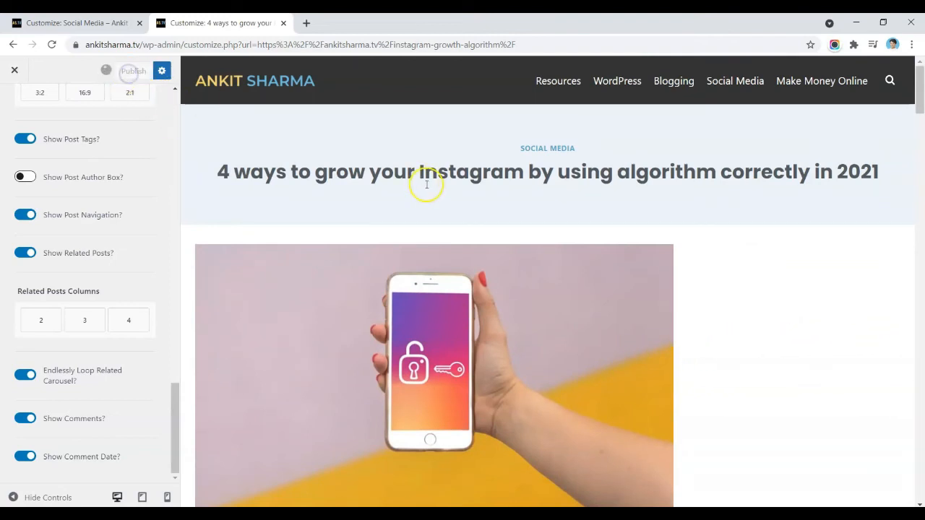
pyautogui.click(13, 70)
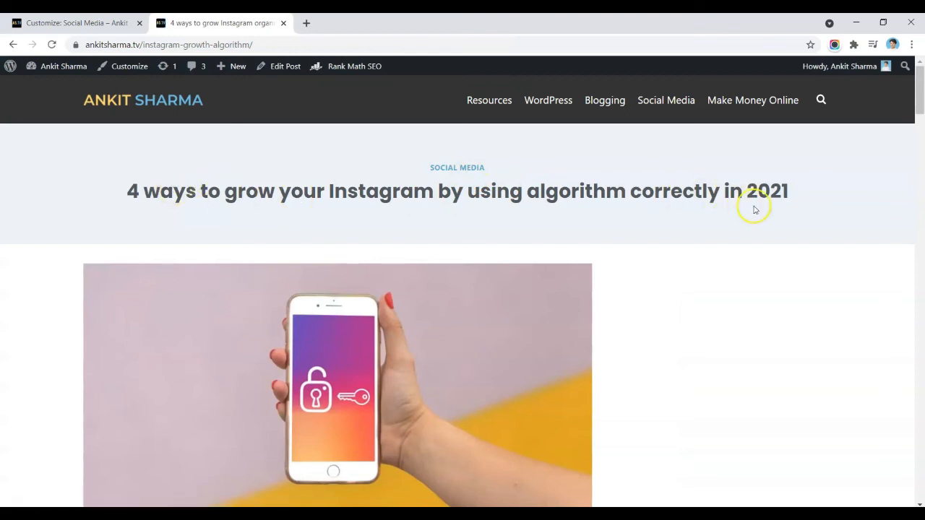
pyautogui.scroll(-10, 748, 210)
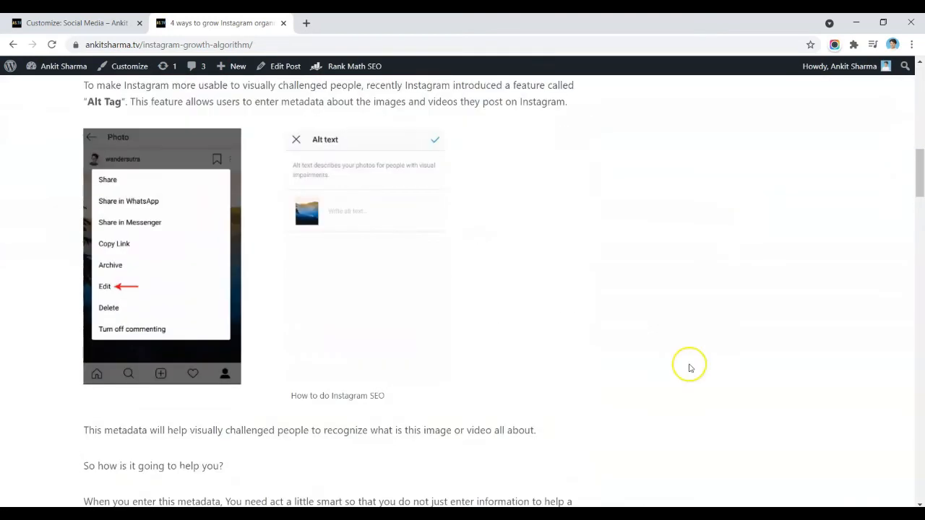
pyautogui.scroll(10, 683, 289)
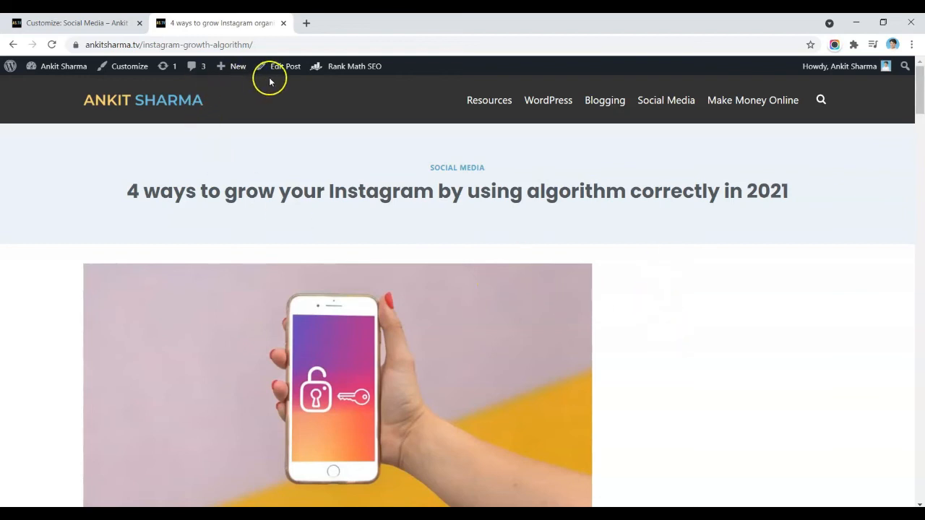
# Step: Add a Categories widget without a title to Sidebar 1
pyautogui.moveTo(77, 69)
pyautogui.click(40, 119)
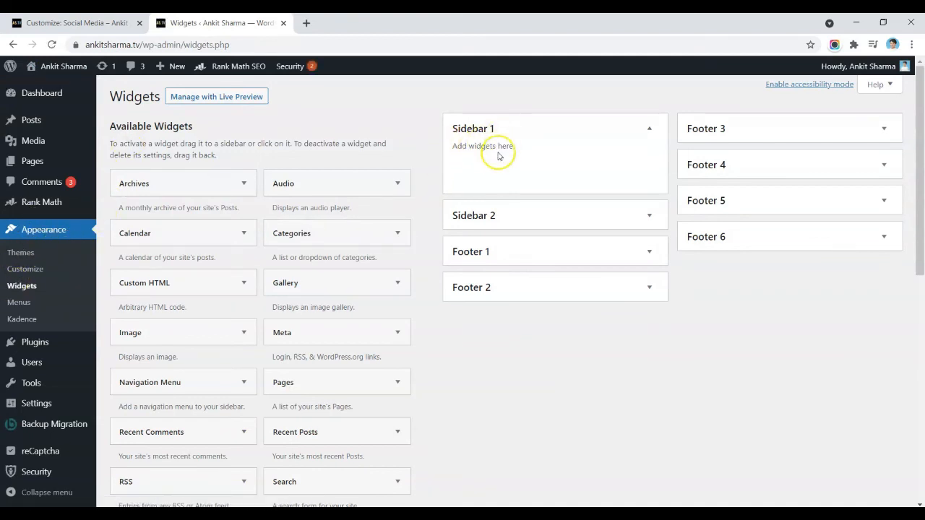
pyautogui.moveTo(302, 233); pyautogui.dragTo(524, 160)
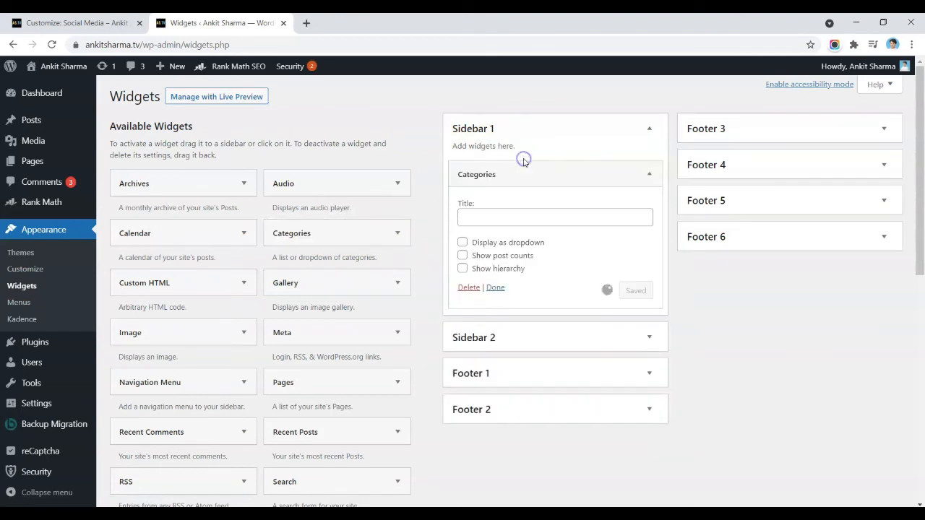
pyautogui.click(496, 286)
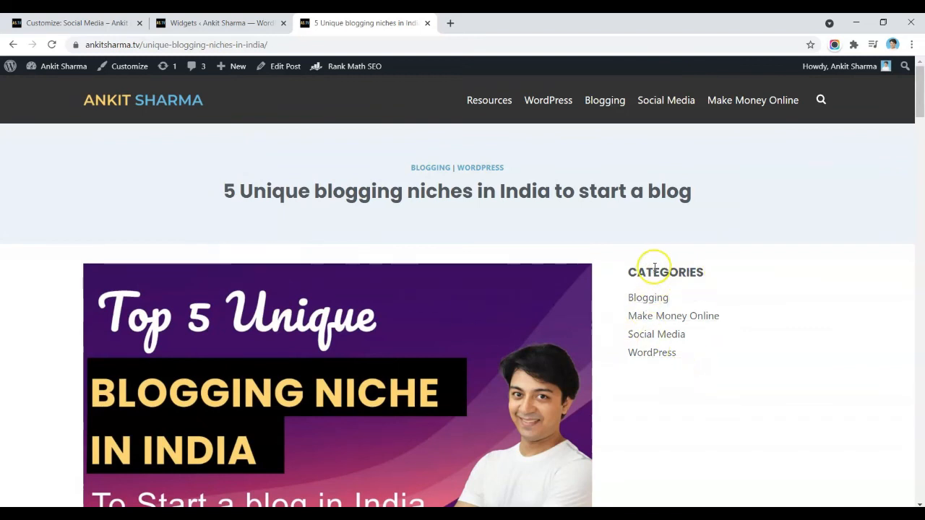
# Step: Check the Categories widget in the sidebar of the live post "5 Unique blogging niches in India to start a blog"
pyautogui.scroll(-2, 802, 300)
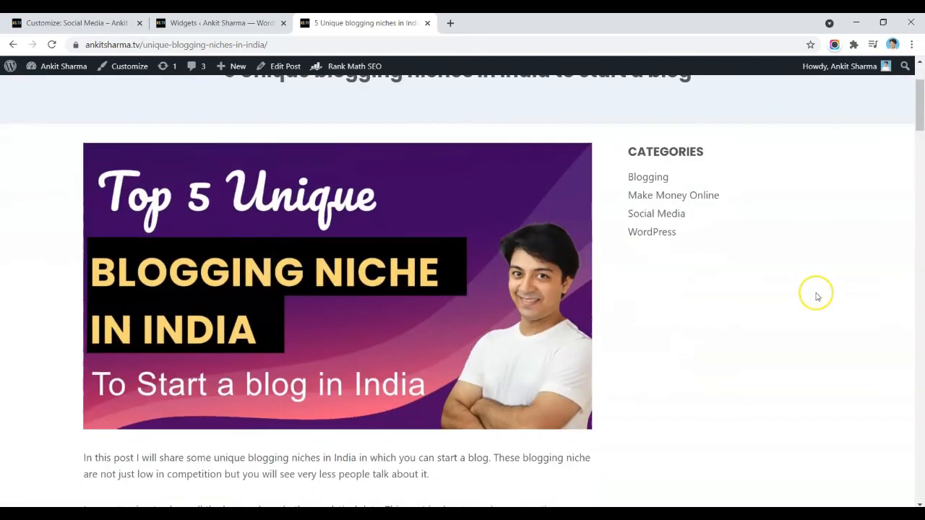
pyautogui.scroll(2, 679, 293)
pyautogui.scroll(-3, 686, 381)
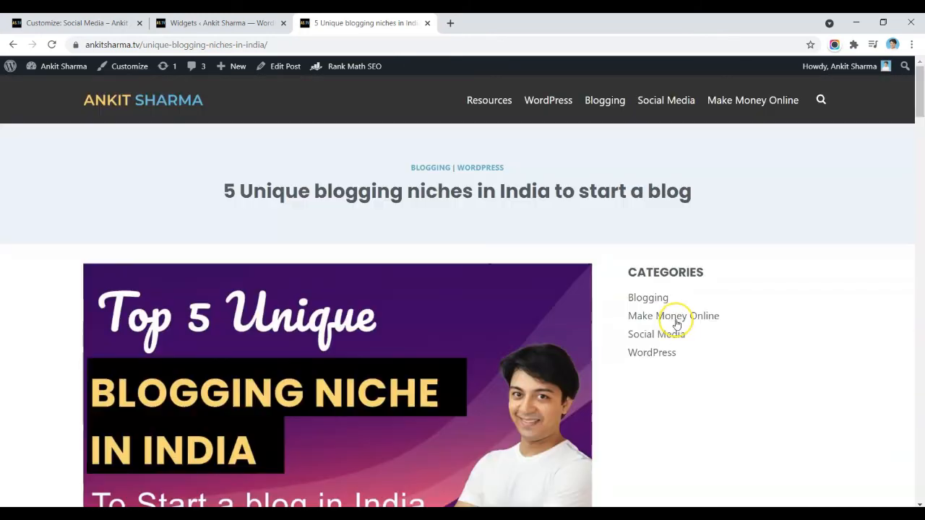
pyautogui.scroll(3, 662, 300)
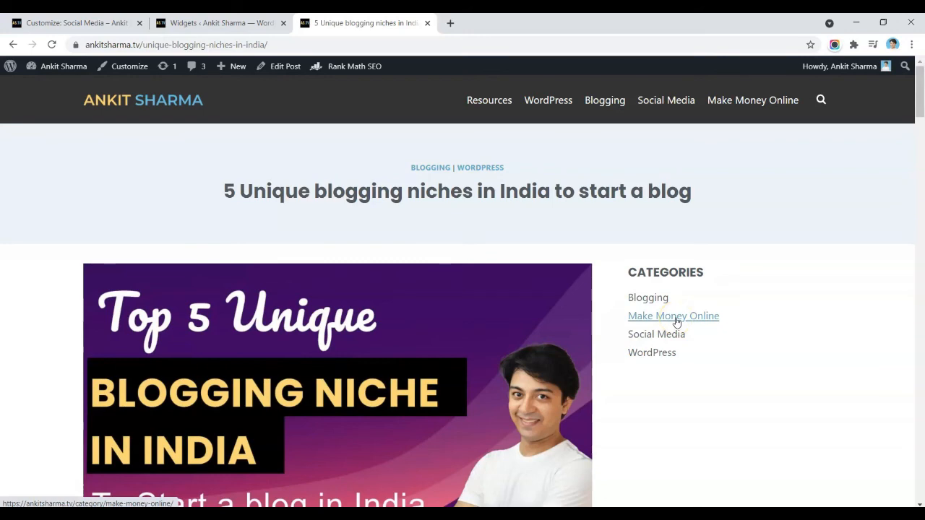
pyautogui.scroll(-4, 822, 342)
pyautogui.moveTo(918, 121); pyautogui.dragTo(911, 91)
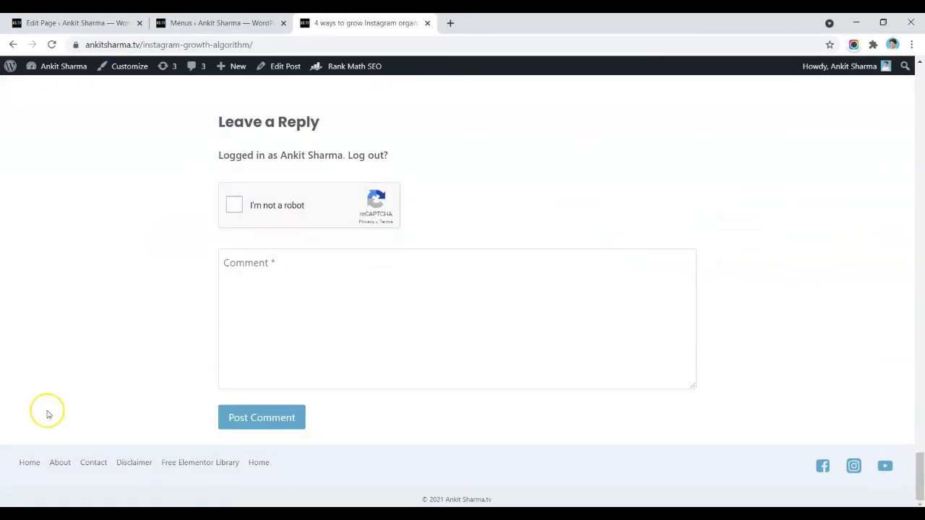
# Step: Open the live About page from the footer links and open it for editing
pyautogui.click(61, 461)
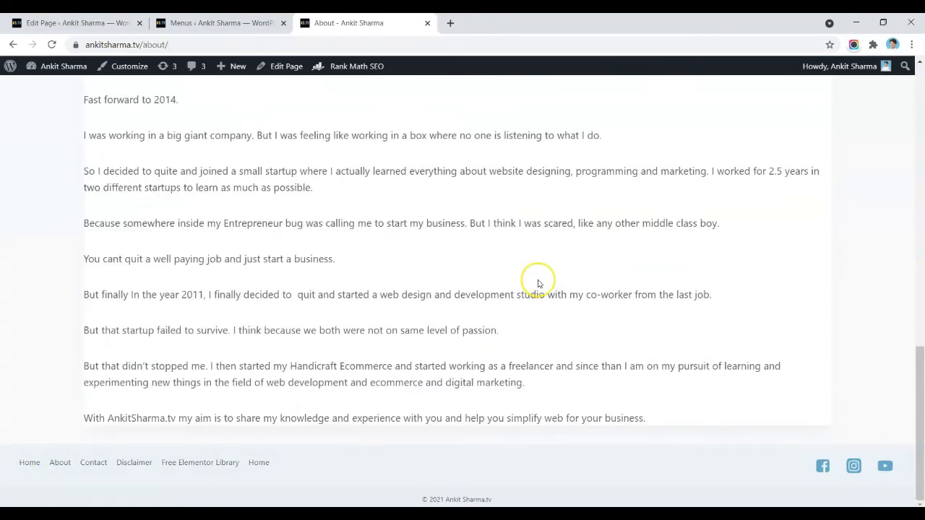
pyautogui.scroll(11, 541, 279)
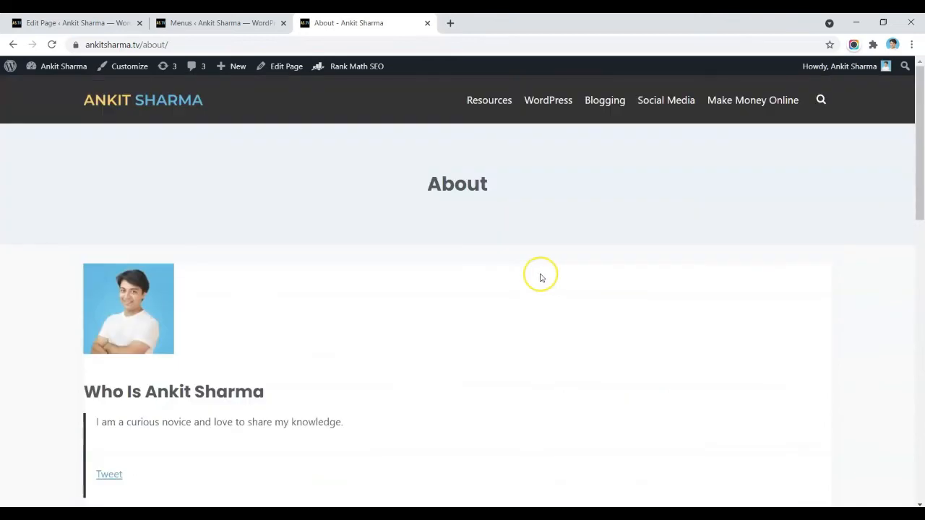
pyautogui.click(287, 66)
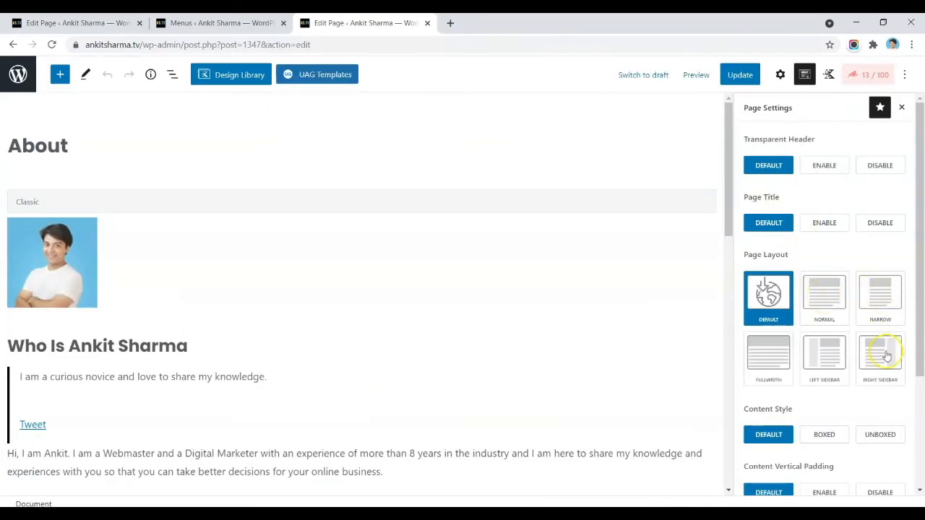
pyautogui.scroll(-1, 885, 355)
pyautogui.click(881, 374)
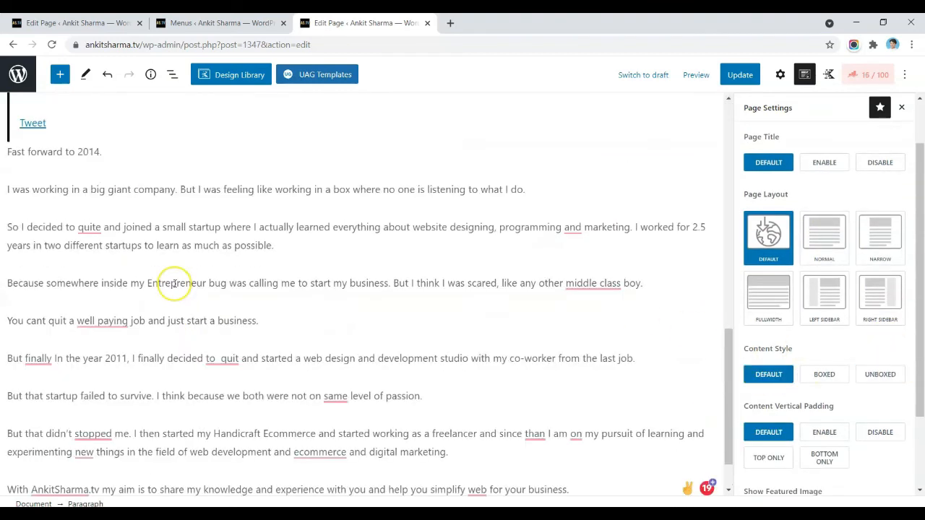
# Step: Convert the Classic block on the About page into individual blocks
pyautogui.scroll(7, 173, 285)
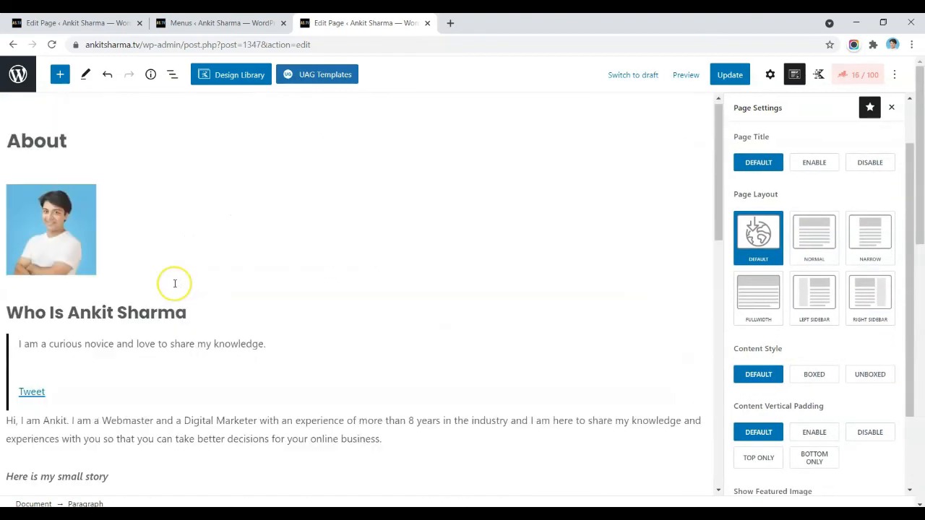
pyautogui.click(48, 224)
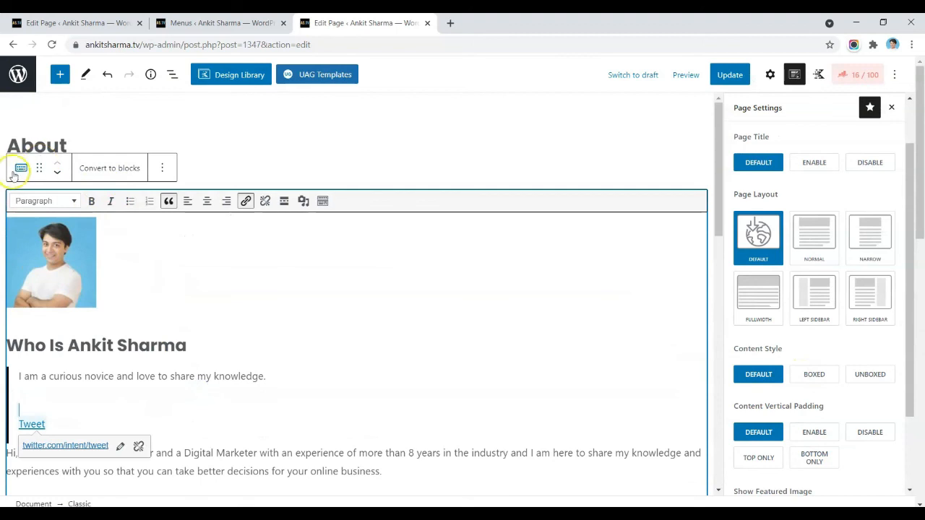
pyautogui.click(104, 169)
pyautogui.scroll(10, 346, 260)
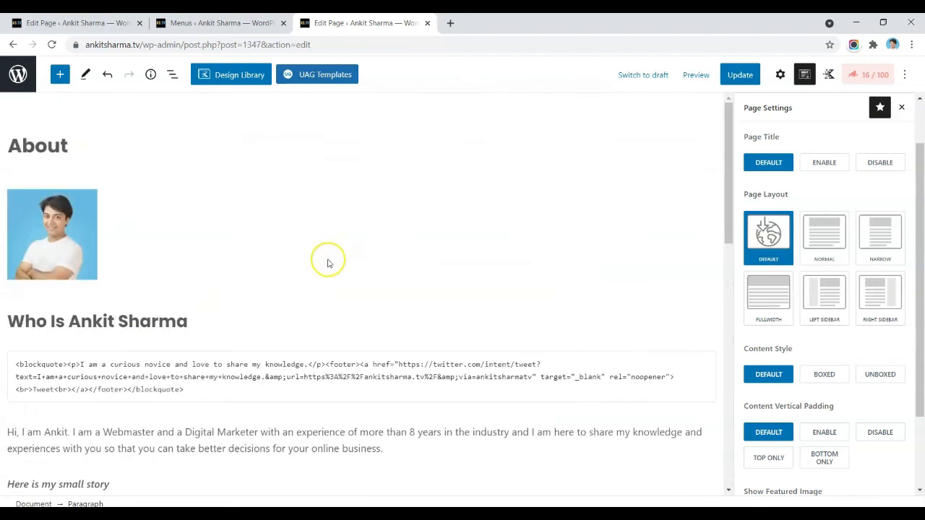
# Step: Center-align the portrait image on the About page
pyautogui.click(349, 376)
pyautogui.click(76, 221)
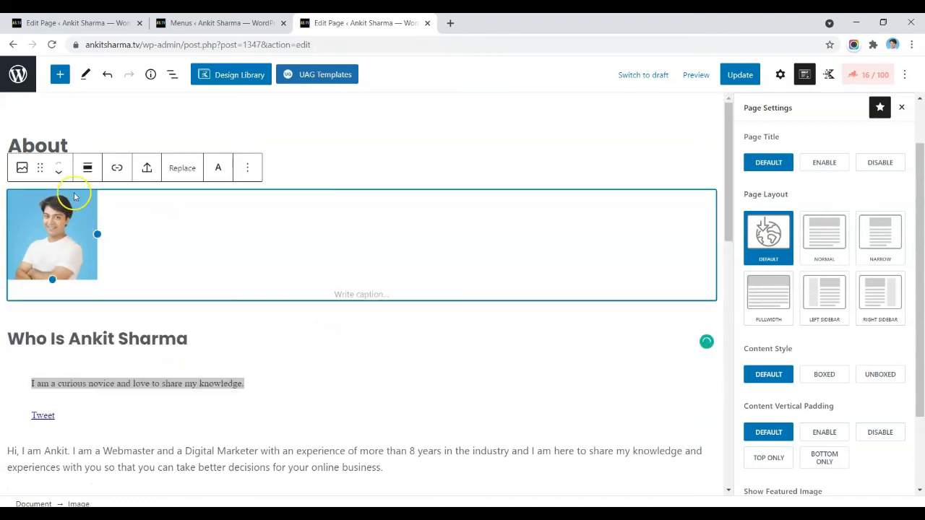
pyautogui.click(88, 169)
pyautogui.click(112, 232)
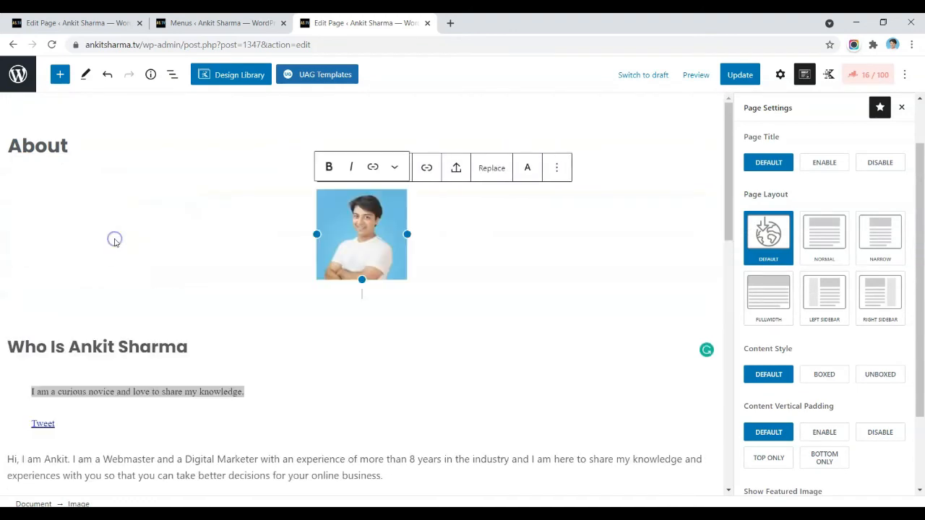
# Step: Transform the H2 heading below the portrait into an Advanced Heading and center its text
pyautogui.click(458, 471)
pyautogui.click(20, 258)
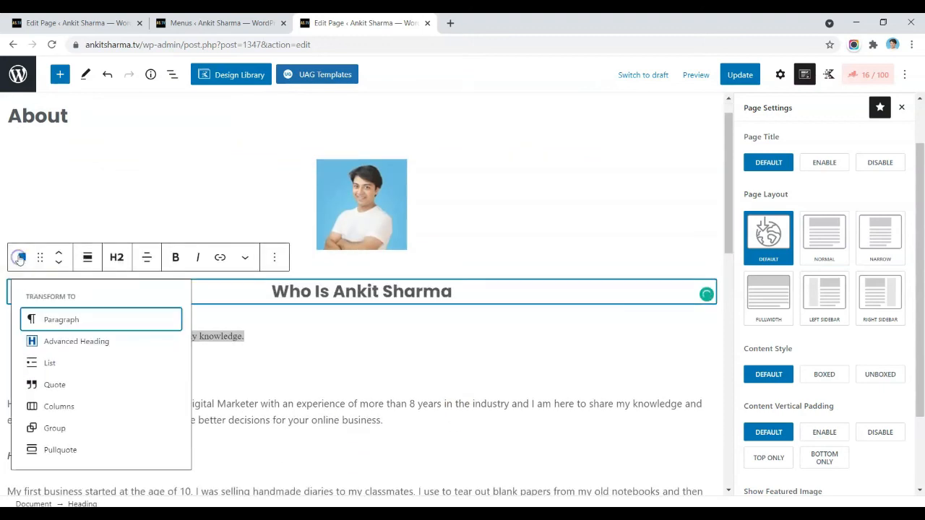
pyautogui.click(59, 343)
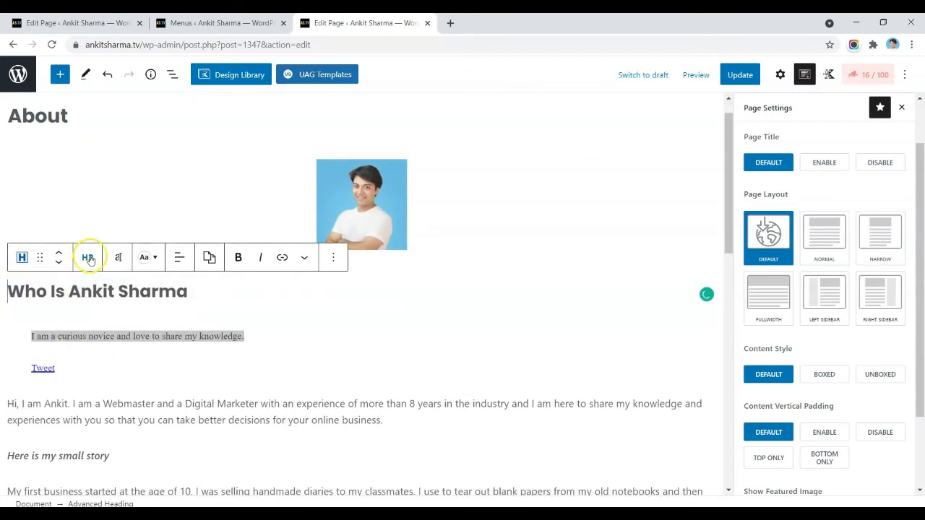
pyautogui.click(178, 261)
pyautogui.click(204, 320)
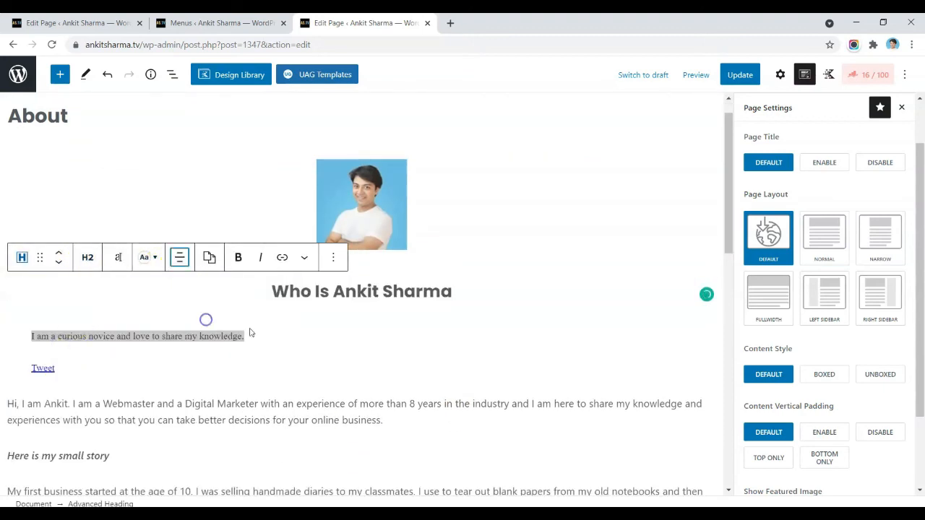
# Step: Delete the tweet quote block below the About page's H2 heading
pyautogui.click(345, 431)
pyautogui.click(155, 359)
pyautogui.press('Delete')
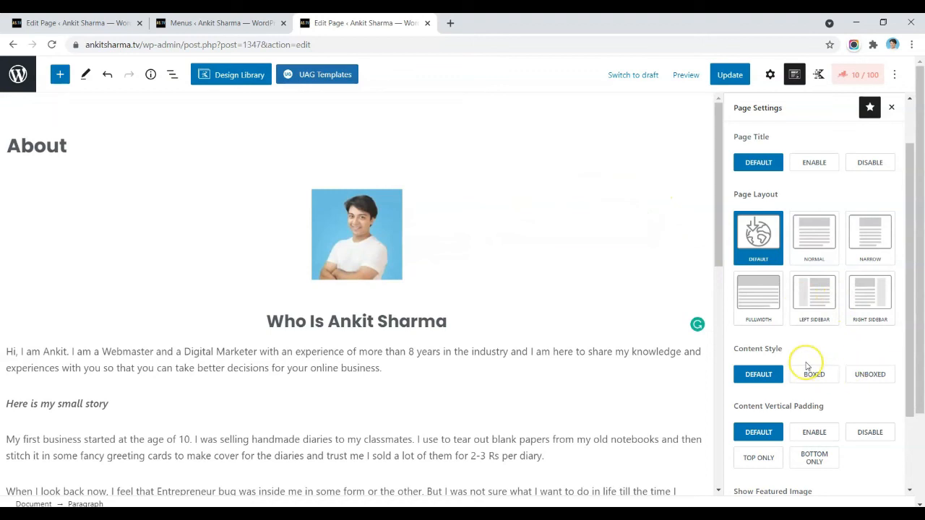
# Step: Set the About page's content style to Unboxed and update the page
pyautogui.click(862, 376)
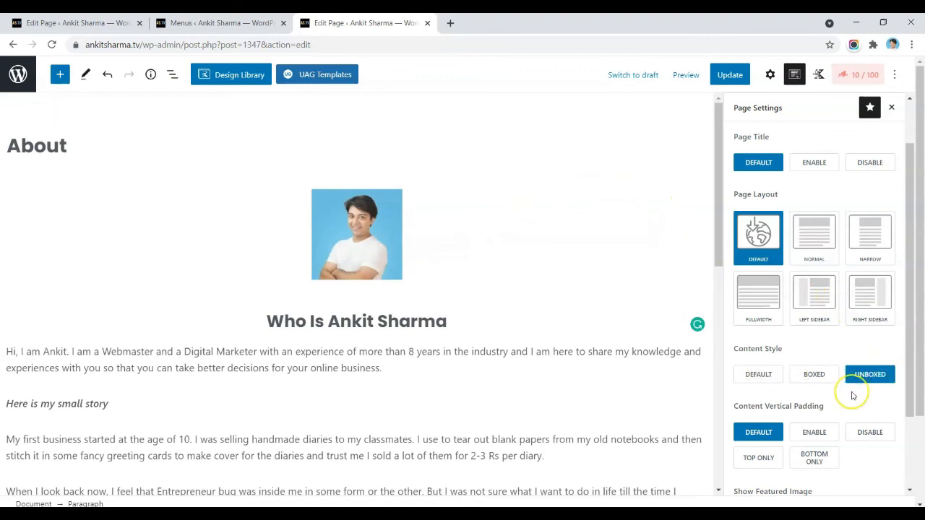
pyautogui.scroll(-1, 853, 394)
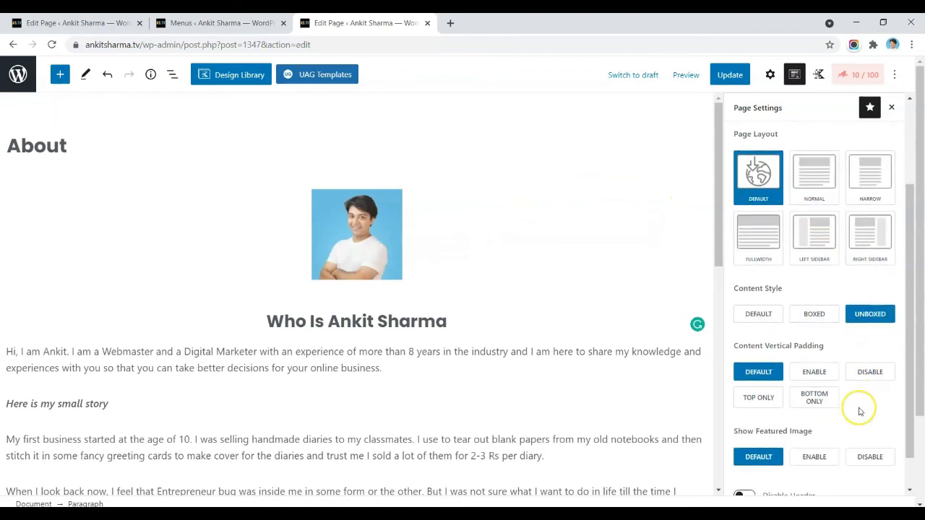
pyautogui.click(730, 76)
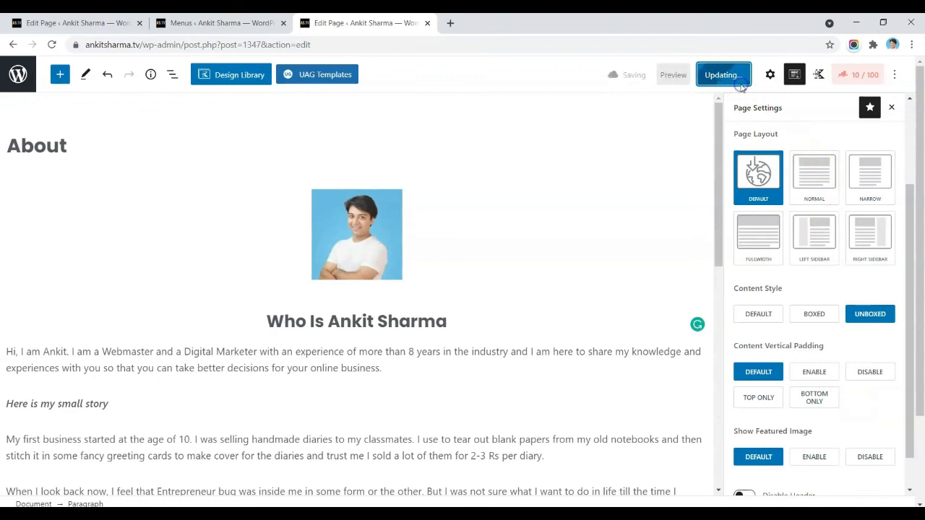
# Step: View the updated About page in a new tab and check its layout from header to footer
pyautogui.rightClick(116, 472)
pyautogui.click(185, 376)
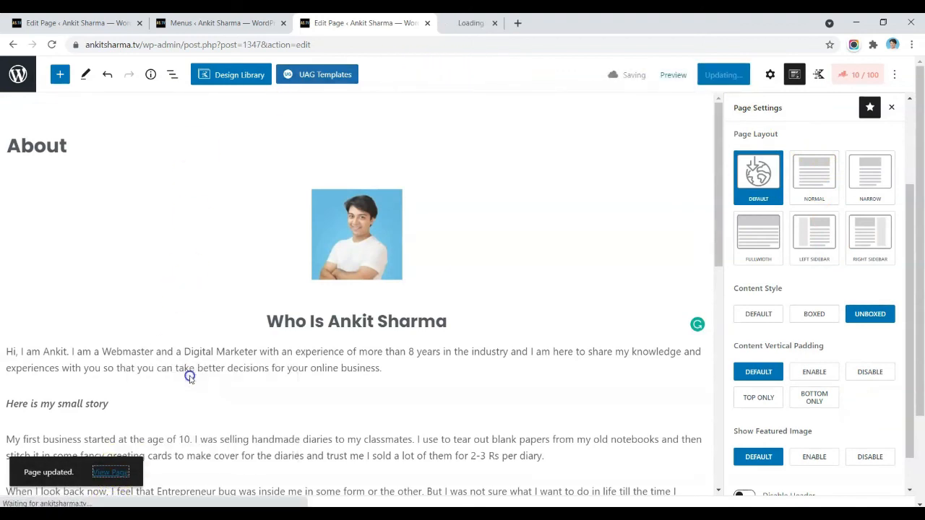
pyautogui.hotkey('ctrl', 'Tab')
pyautogui.scroll(-15, 652, 284)
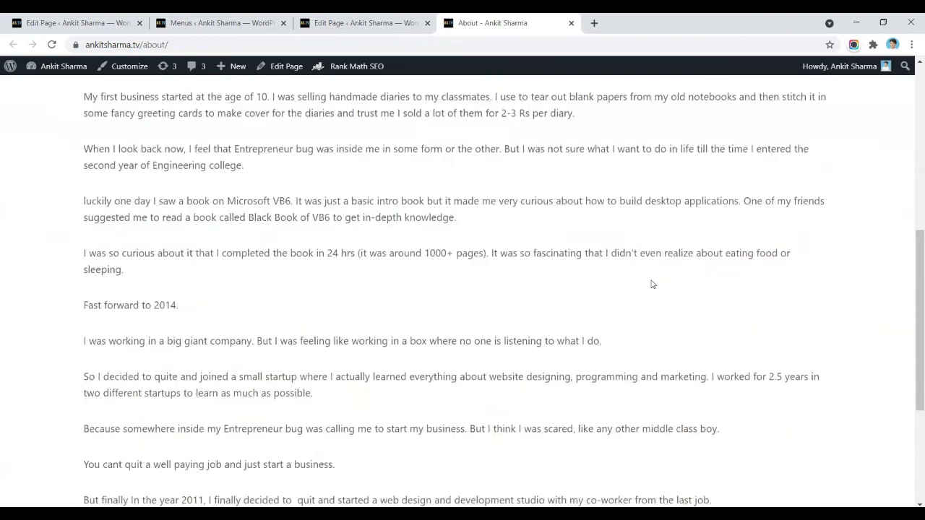
pyautogui.scroll(15, 652, 283)
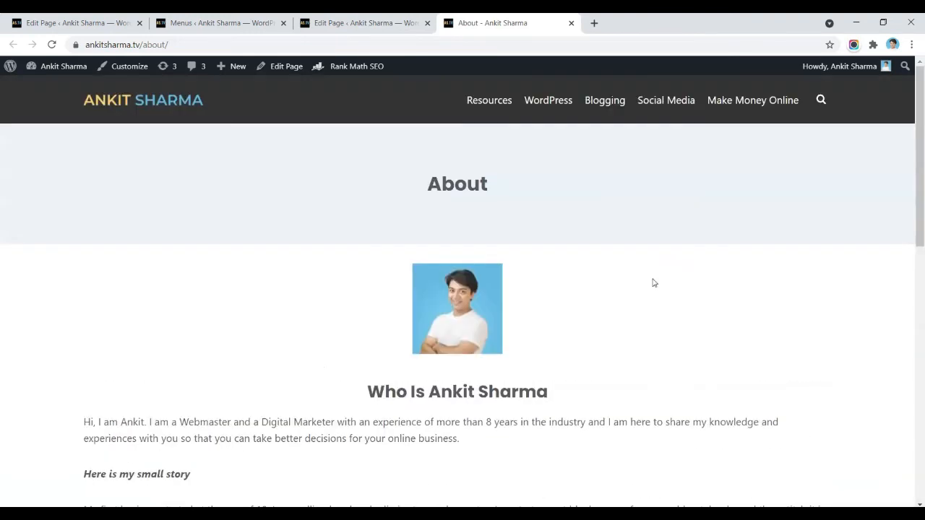
pyautogui.scroll(-15, 186, 289)
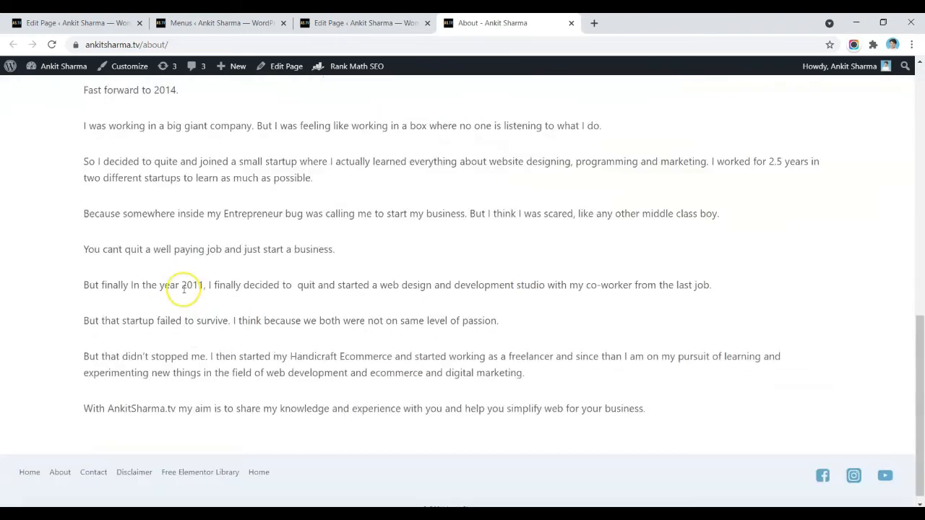
# Step: Open the Contact page for editing and convert its Classic block into individual blocks
pyautogui.click(93, 462)
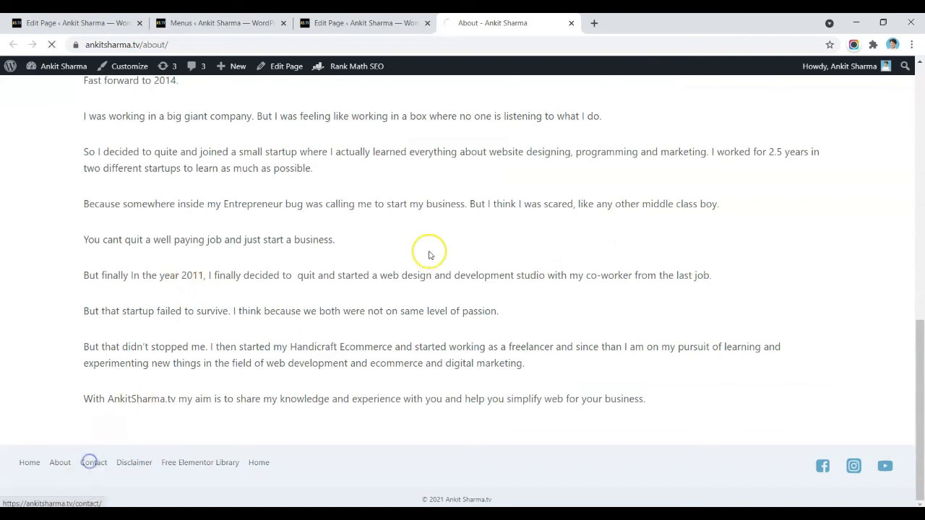
pyautogui.click(427, 23)
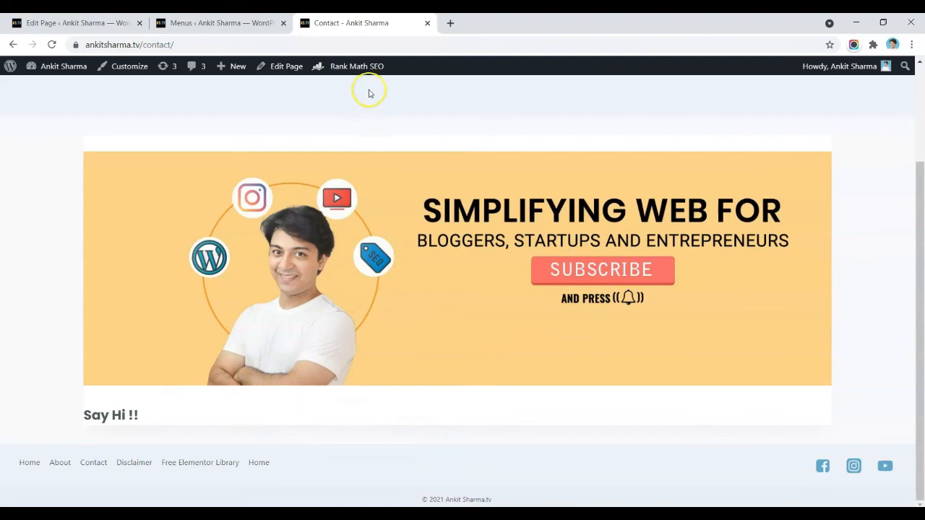
pyautogui.click(278, 66)
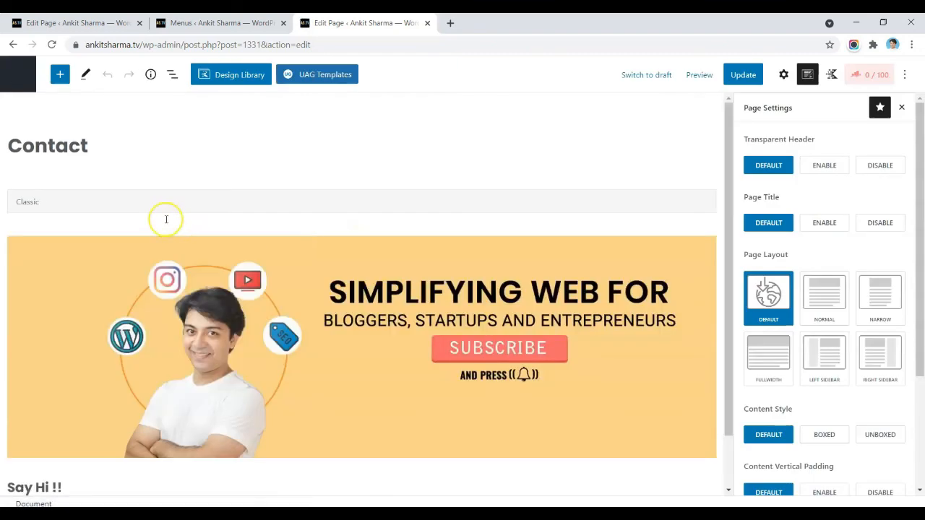
pyautogui.click(166, 219)
pyautogui.click(75, 167)
# Step: Transform the "Say Hi !!" heading into an Advanced Heading and center its text
pyautogui.scroll(-1, 358, 261)
pyautogui.click(275, 396)
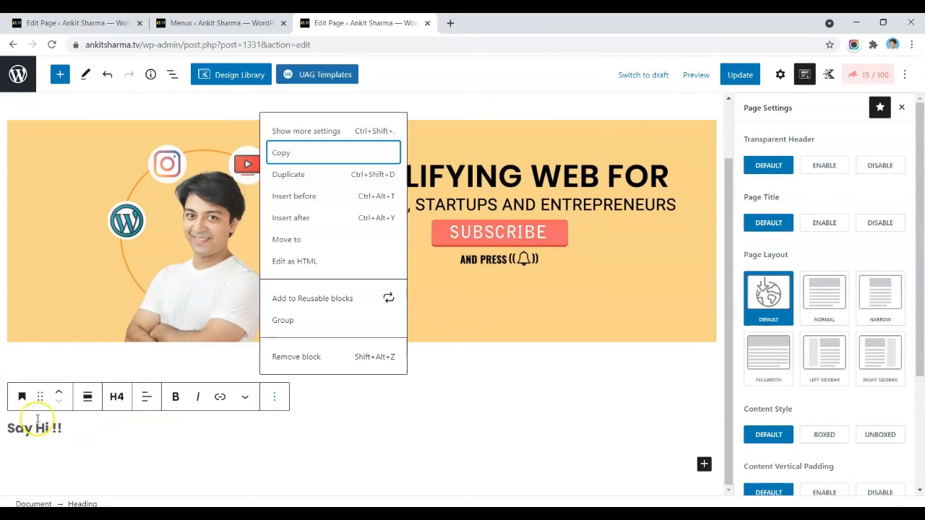
pyautogui.click(17, 403)
pyautogui.click(56, 247)
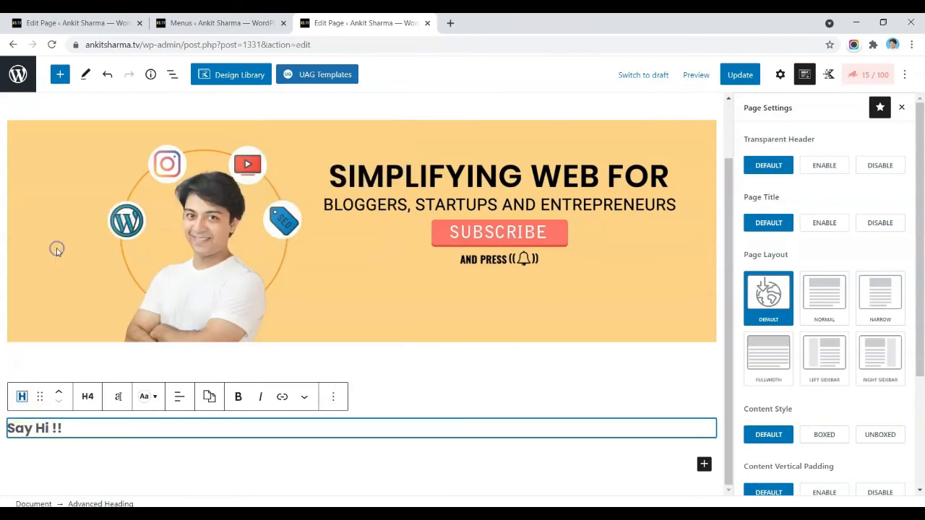
pyautogui.click(178, 397)
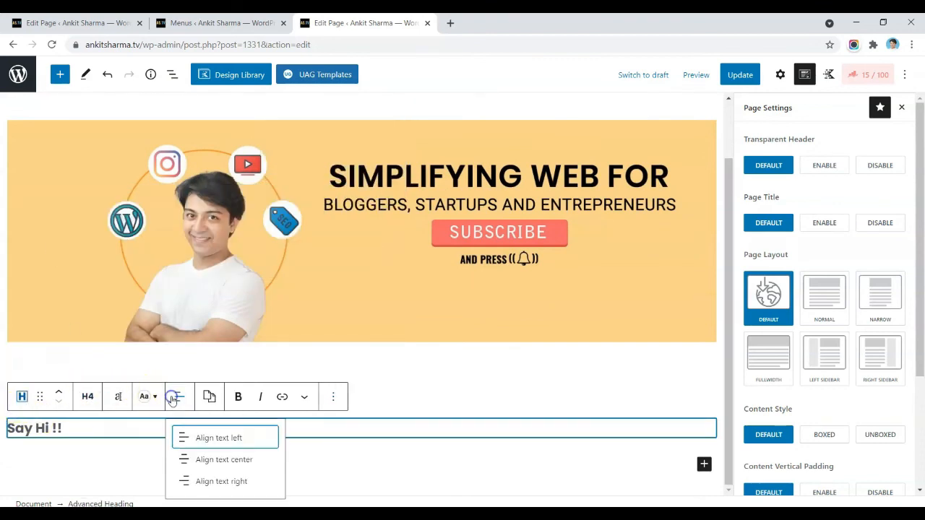
pyautogui.click(217, 463)
# Step: Insert a Form block below the "Say Hi !!" heading on the Contact page
pyautogui.click(383, 452)
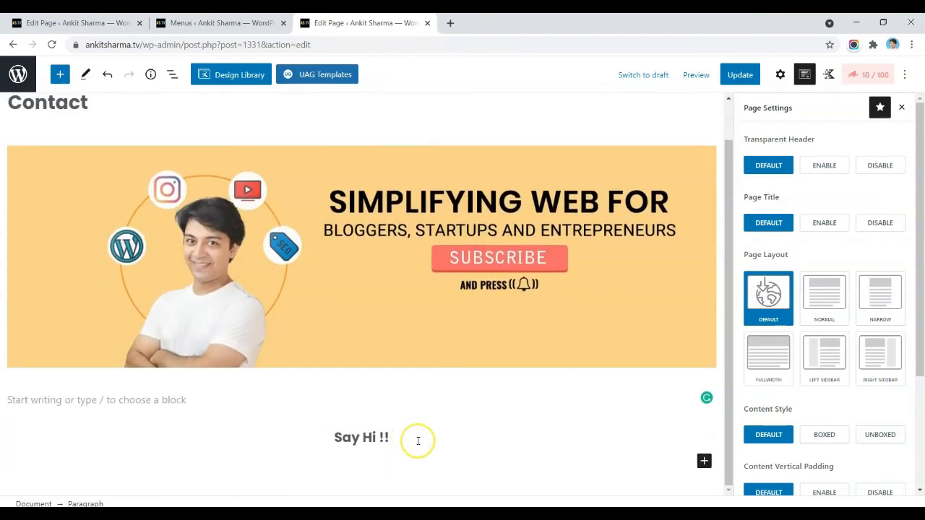
pyautogui.write('/form')
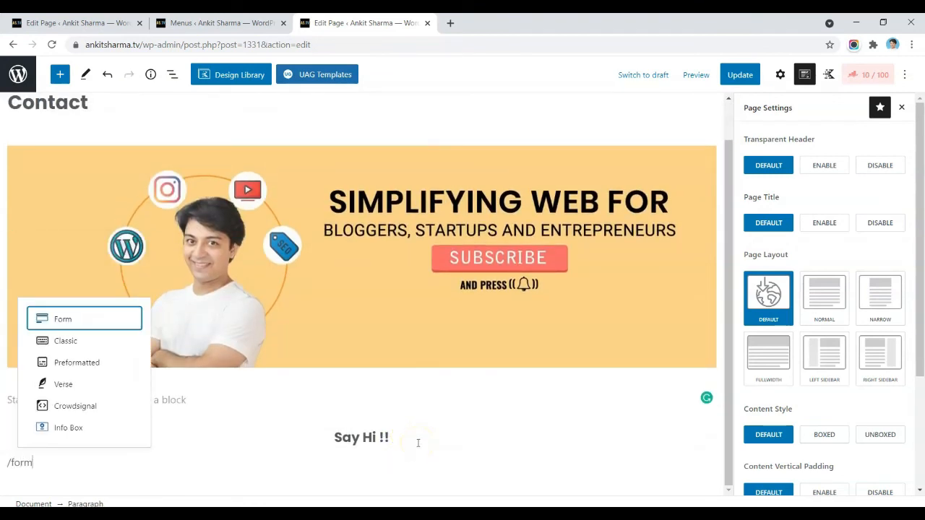
pyautogui.click(81, 319)
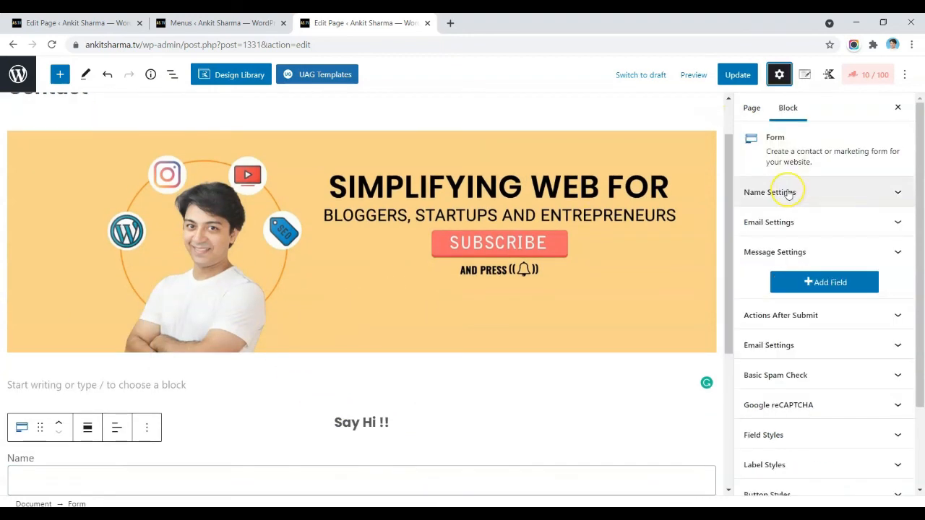
# Step: Set the form's Submit button text color to the yellow palette color FCD670
pyautogui.scroll(-3, 268, 337)
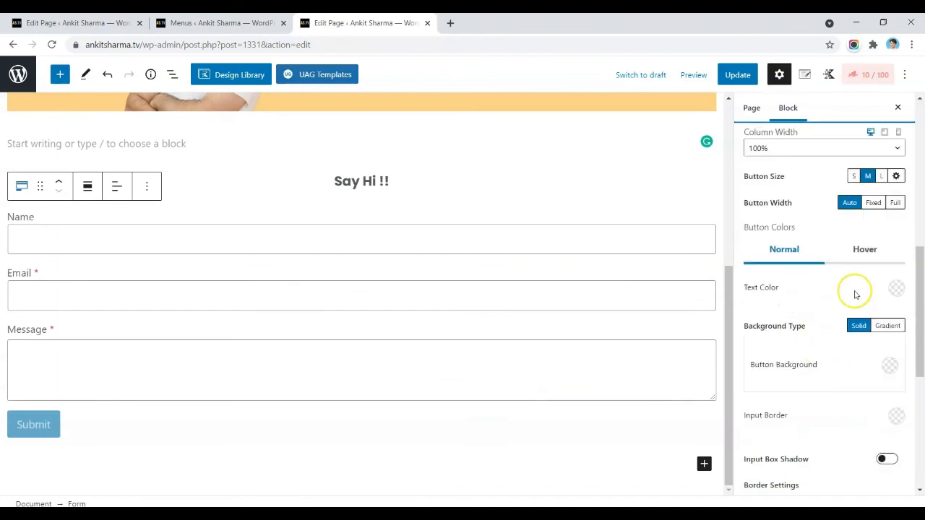
pyautogui.click(896, 289)
pyautogui.click(791, 255)
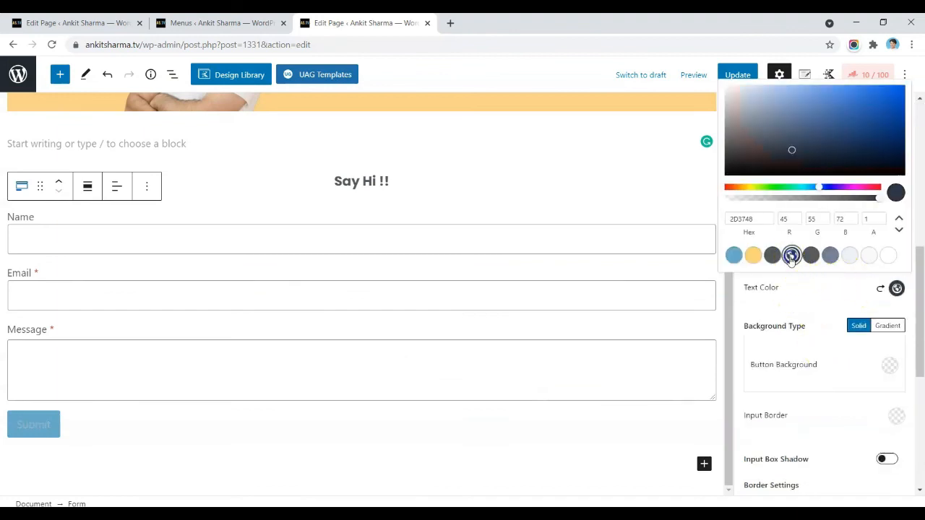
pyautogui.click(806, 287)
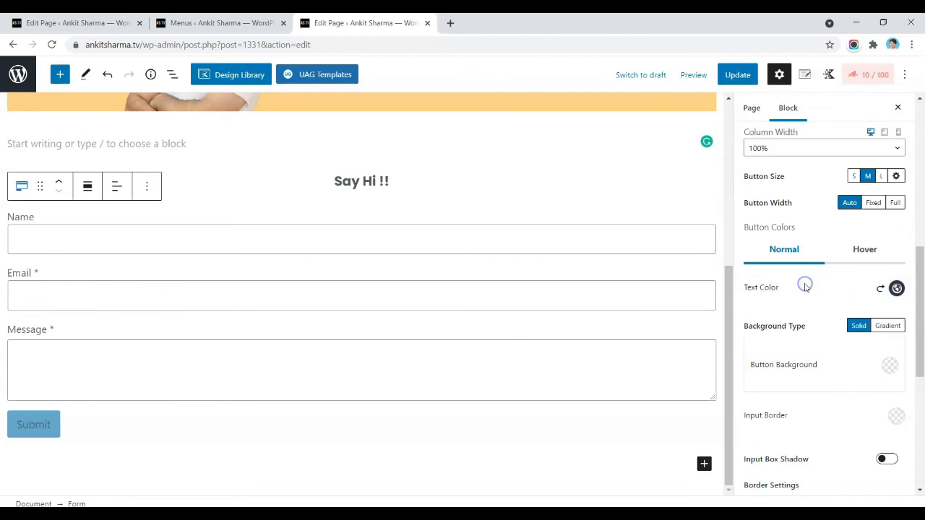
pyautogui.click(753, 255)
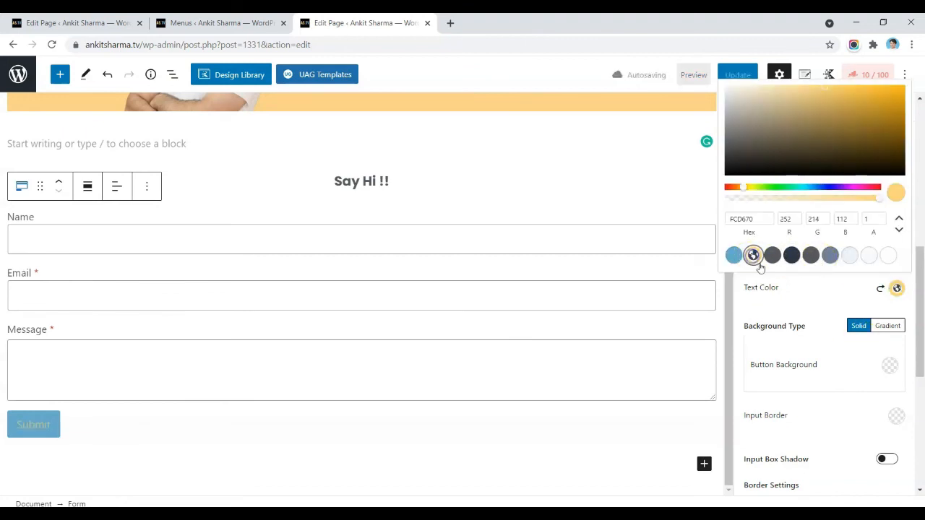
# Step: Set the Submit button's solid background to the dark navy palette color 2D3748
pyautogui.click(889, 370)
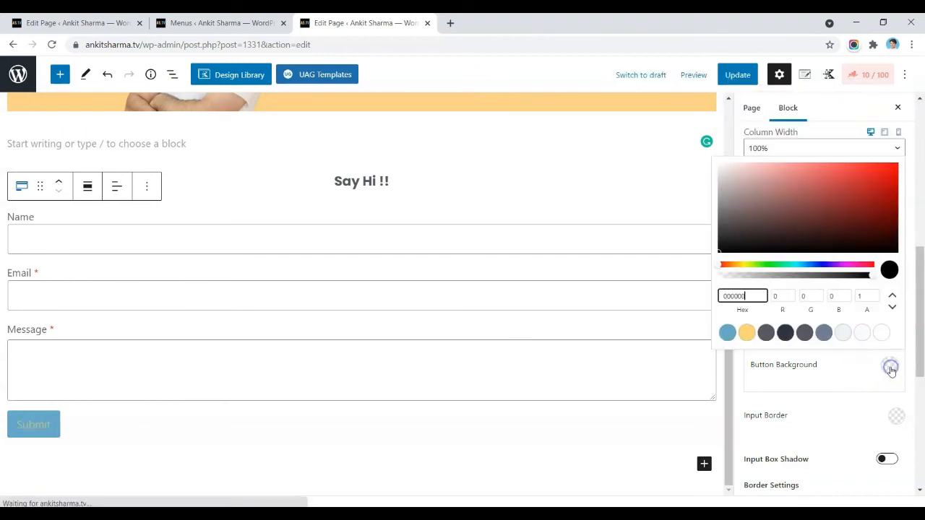
pyautogui.click(766, 333)
pyautogui.click(787, 335)
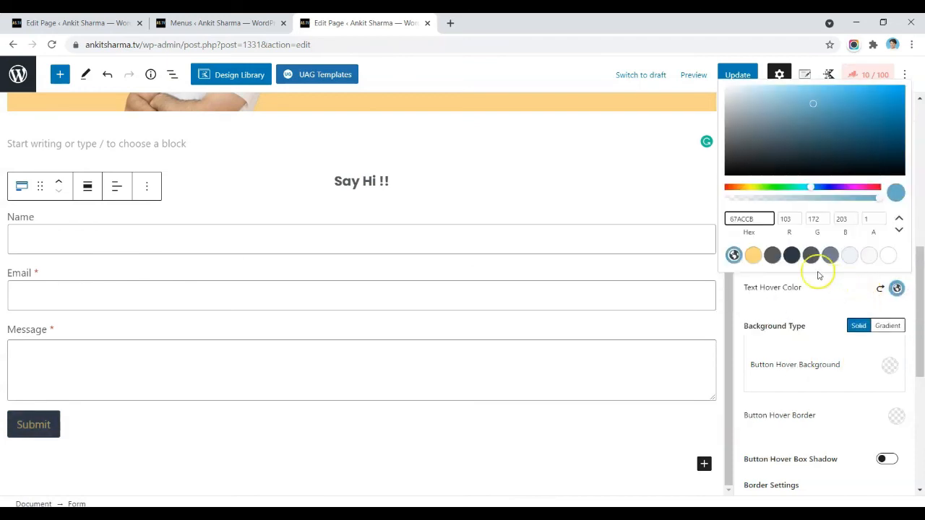
# Step: Set the Submit button's hover text color to dark navy 2D3748 and its solid hover background to the blue palette color 67ACCB
pyautogui.click(791, 256)
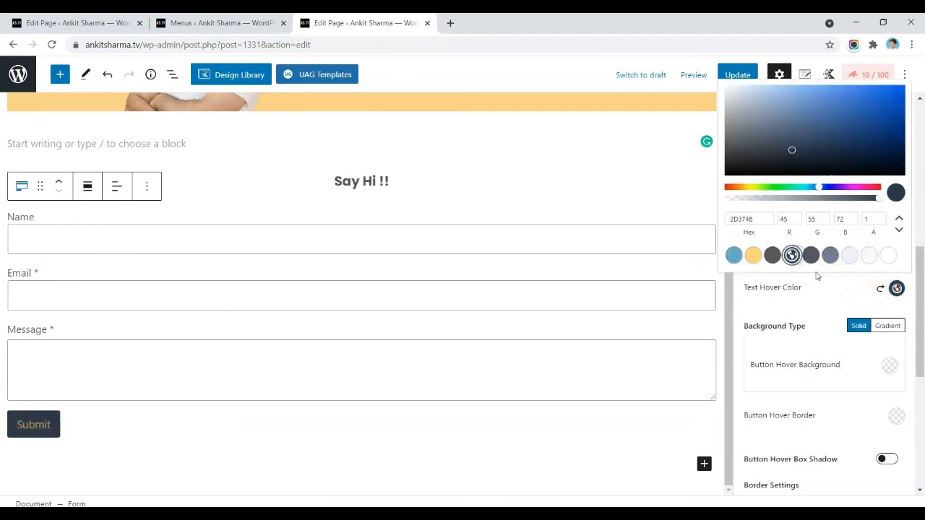
pyautogui.click(888, 367)
pyautogui.click(889, 367)
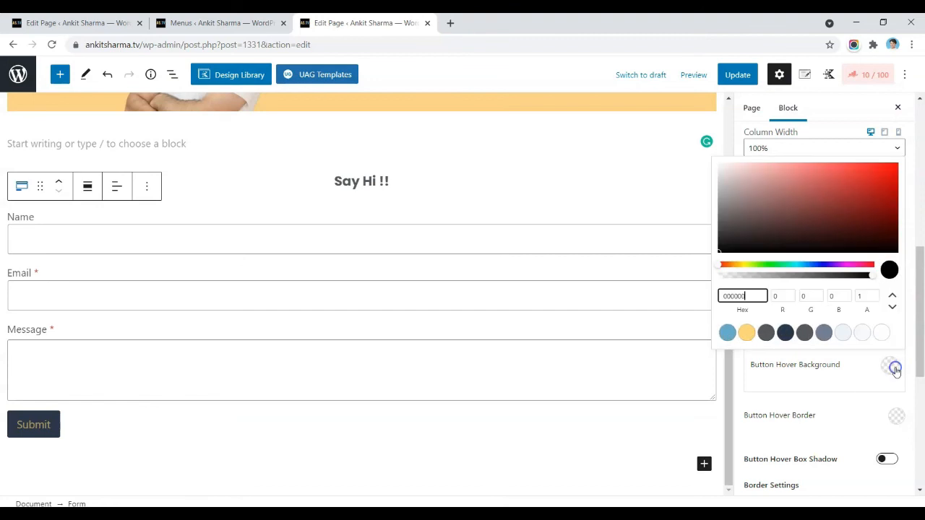
pyautogui.click(727, 332)
pyautogui.click(737, 351)
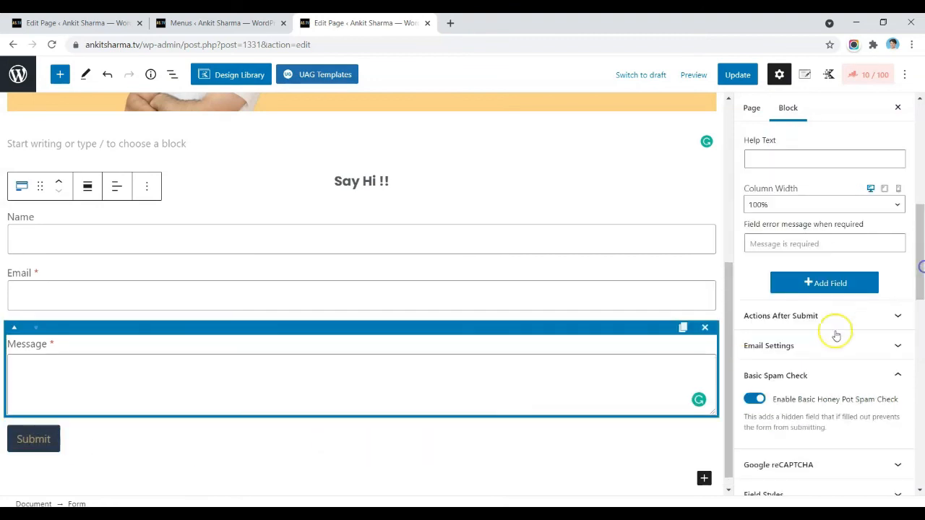
# Step: Examine the contact form's after-submit actions and its email settings, such as recipient address, subject and sender fields
pyautogui.click(795, 323)
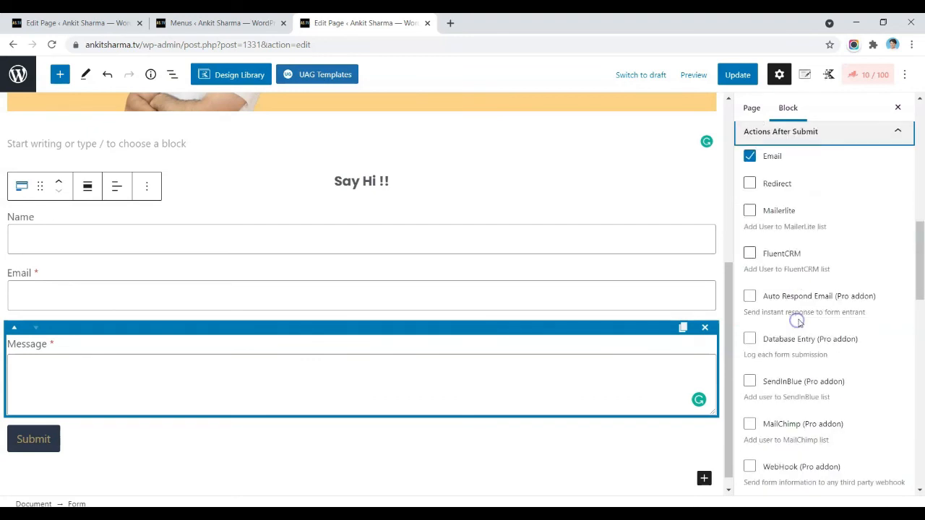
pyautogui.scroll(-5, 870, 238)
pyautogui.click(838, 210)
pyautogui.scroll(2, 817, 259)
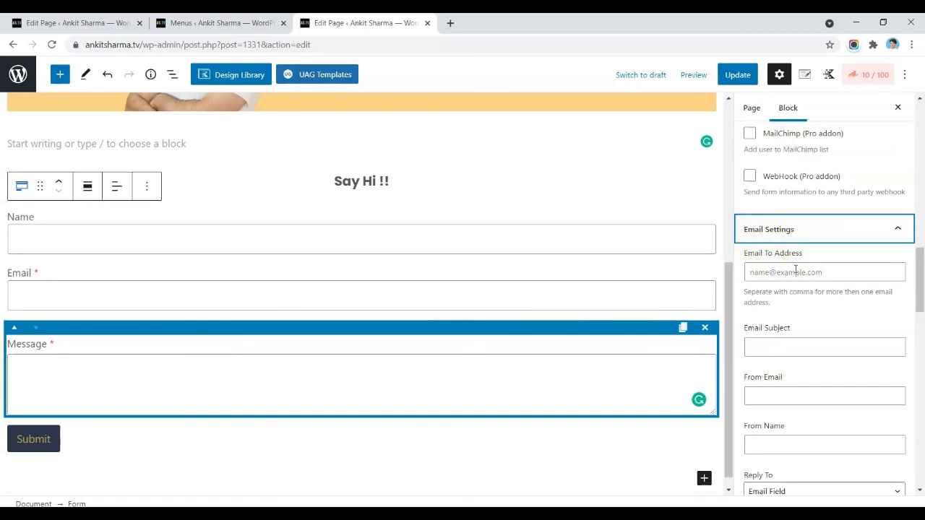
pyautogui.scroll(-1, 806, 250)
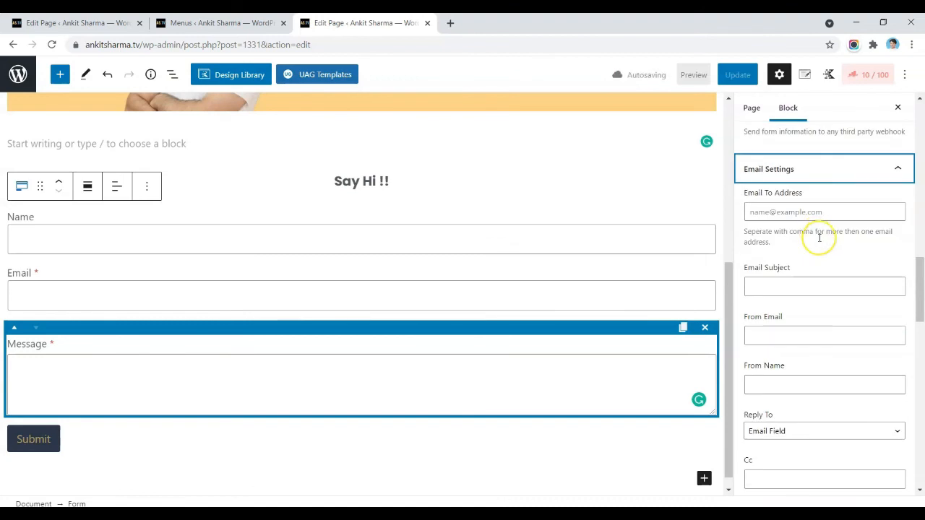
pyautogui.scroll(-3, 832, 289)
pyautogui.scroll(-3, 858, 346)
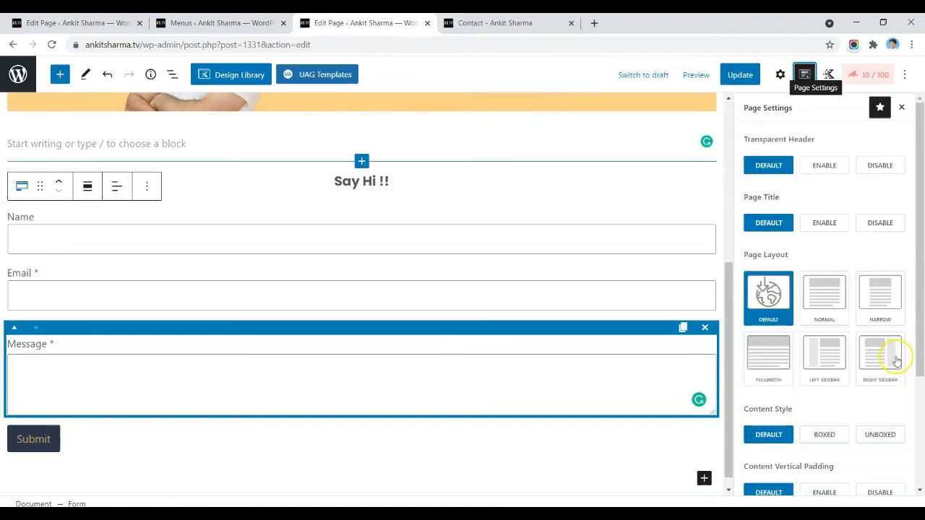
# Step: Set the Contact page's content style to Unboxed and update the page
pyautogui.scroll(-1, 896, 361)
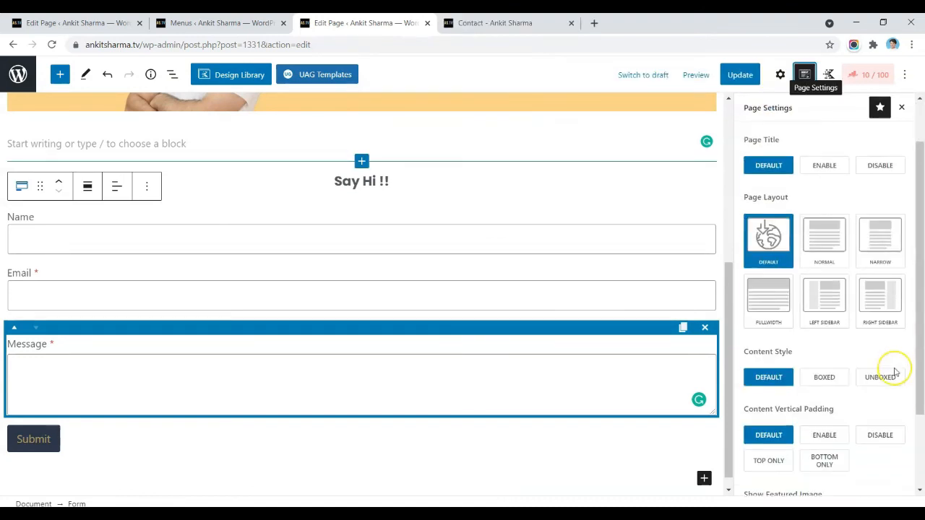
pyautogui.click(890, 374)
pyautogui.click(754, 81)
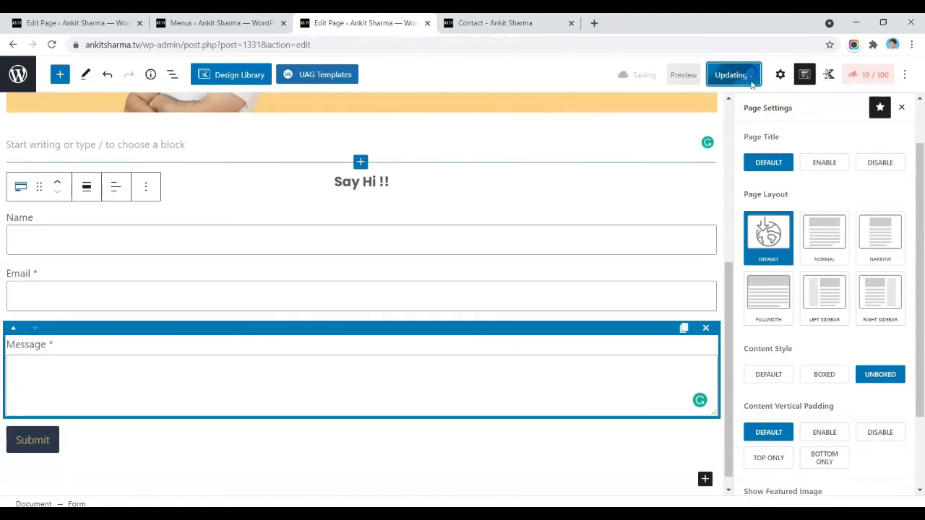
# Step: Change the Contact page's layout to Narrow and update the page
pyautogui.click(824, 234)
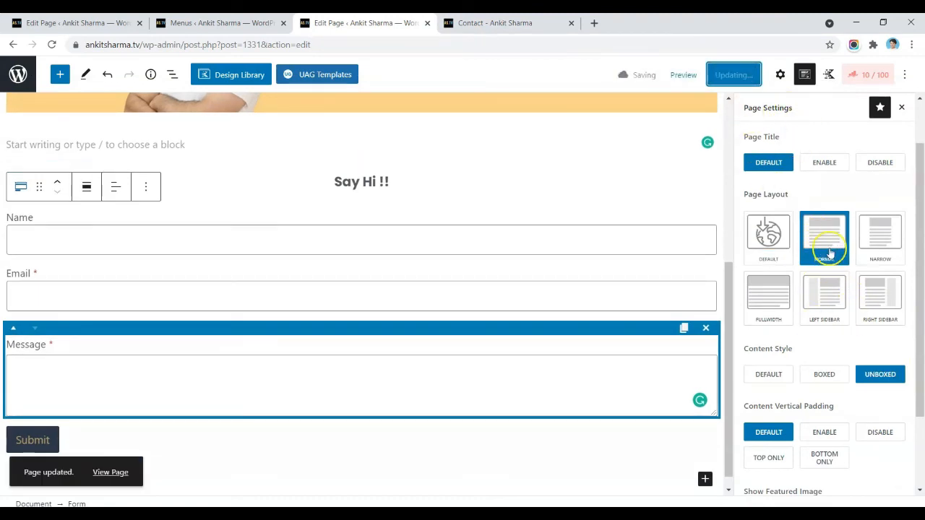
pyautogui.click(884, 236)
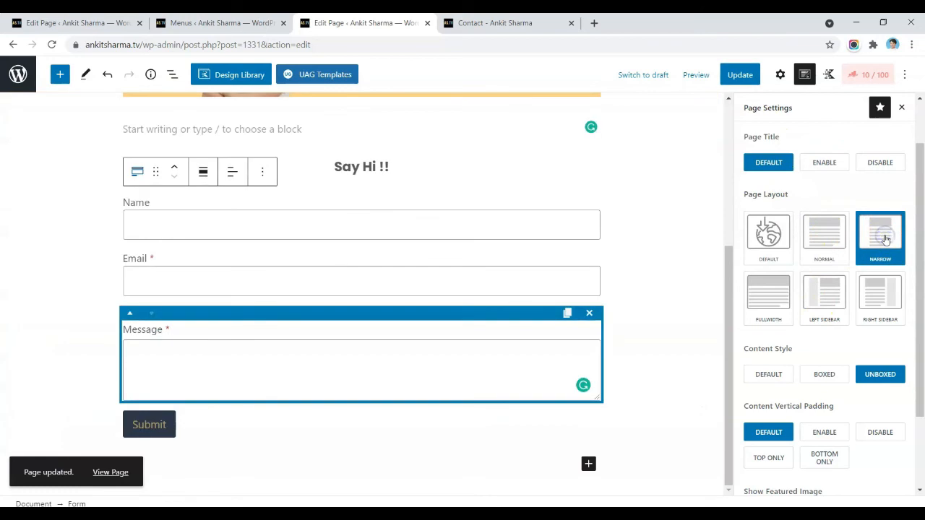
pyautogui.scroll(3, 477, 271)
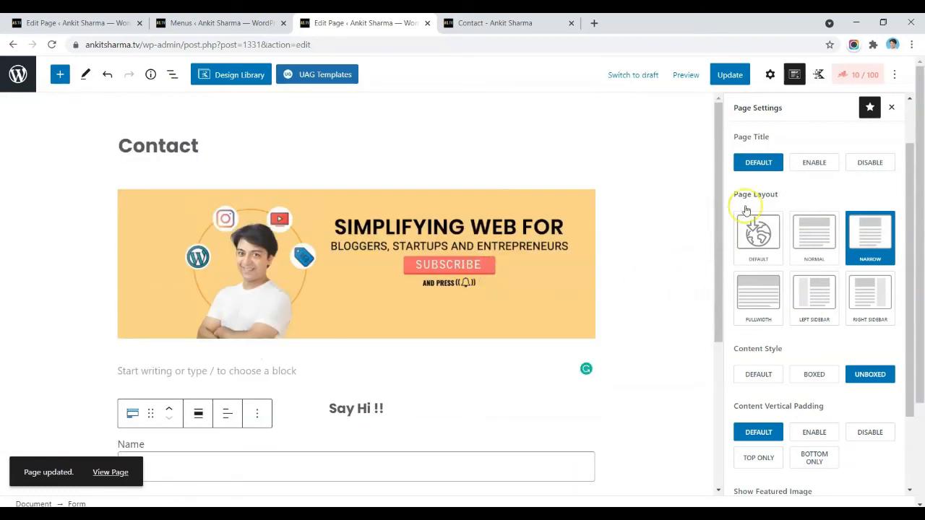
pyautogui.click(728, 75)
# Step: Reload the live Contact page and check its banner, "Say Hi !!" heading and form from top to bottom
pyautogui.click(521, 23)
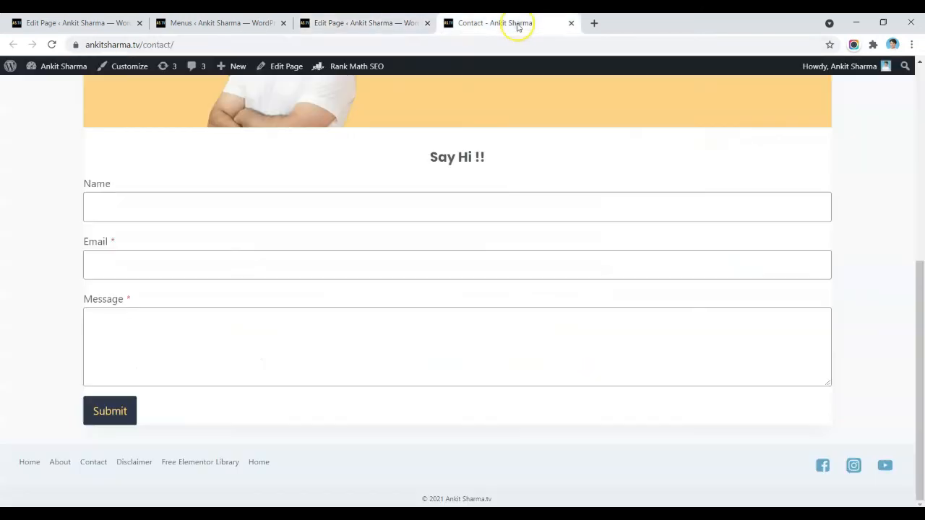
pyautogui.click(52, 44)
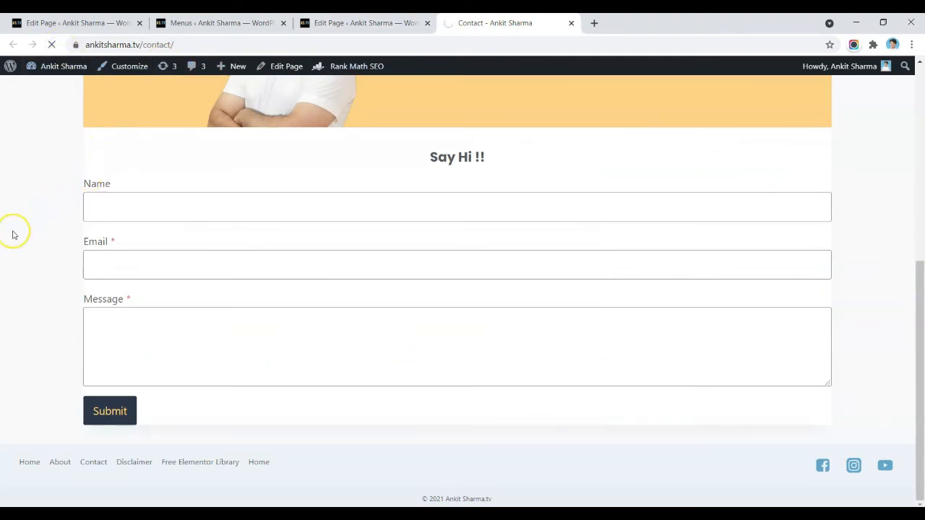
pyautogui.scroll(-5, 535, 195)
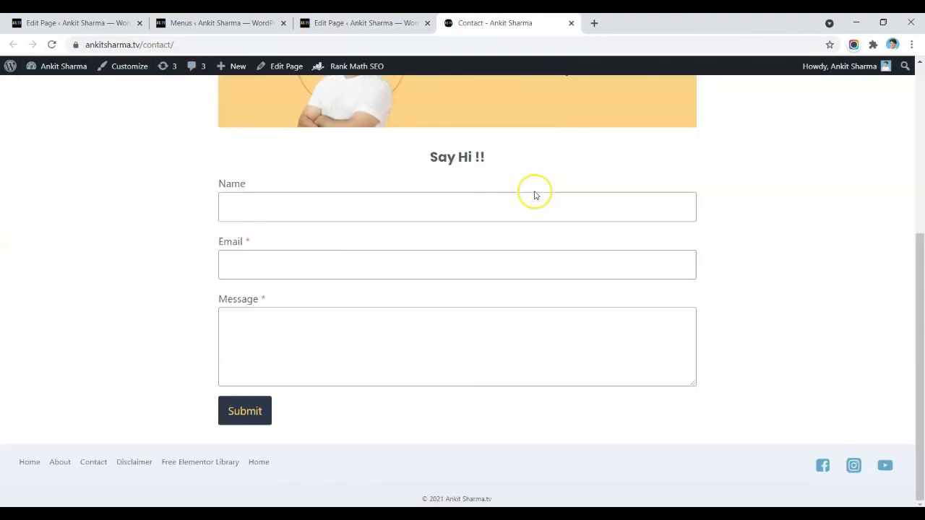
pyautogui.scroll(4, 535, 196)
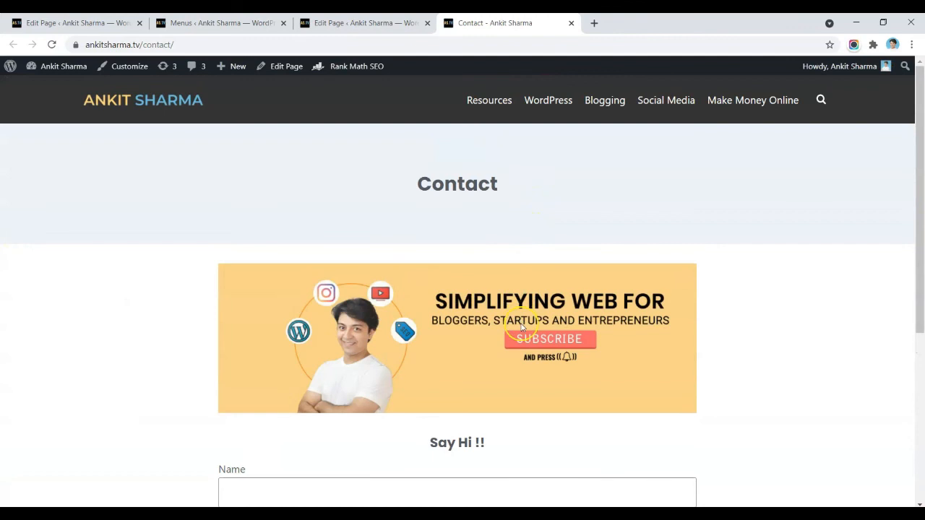
pyautogui.scroll(-3, 554, 348)
pyautogui.scroll(-1, 390, 318)
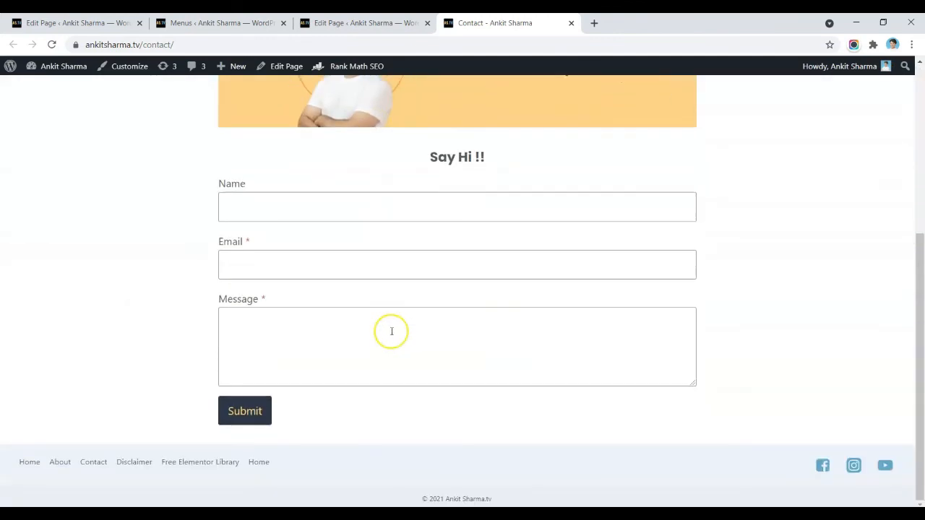